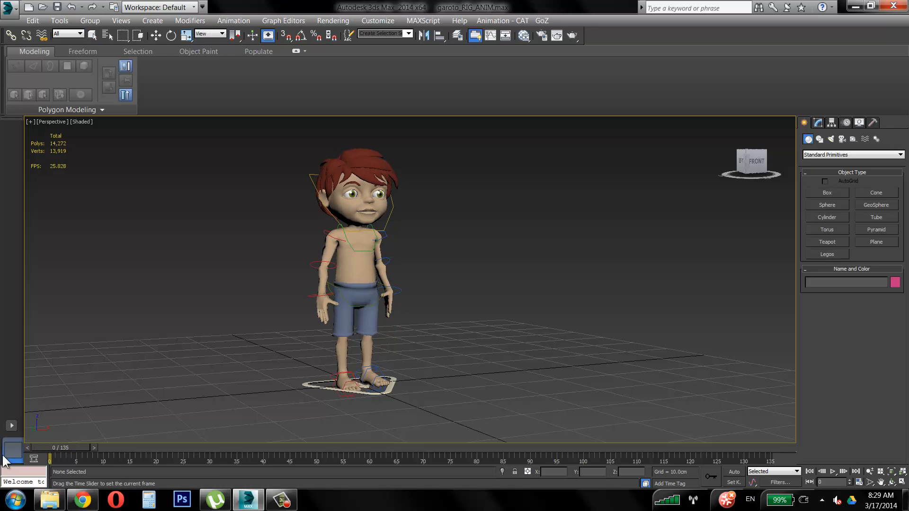
# - Select the entire character with its rig controls and scrub the timeline to frame 58
pyautogui.moveTo(279, 333); pyautogui.dragTo(288, 343, button='middle')
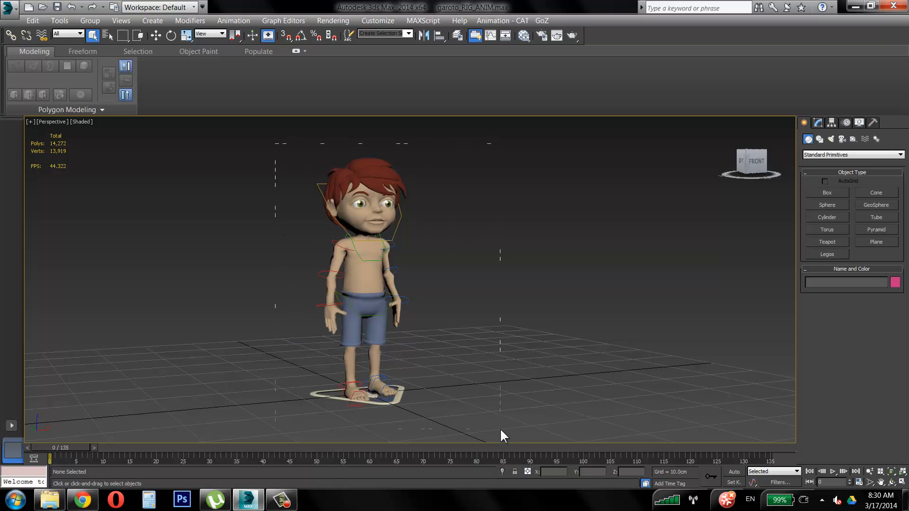
pyautogui.hotkey('ctrl', 'a')
pyautogui.keyDown('alt'); pyautogui.moveTo(517, 366); pyautogui.dragTo(406, 406, button='middle'); pyautogui.keyUp('alt')
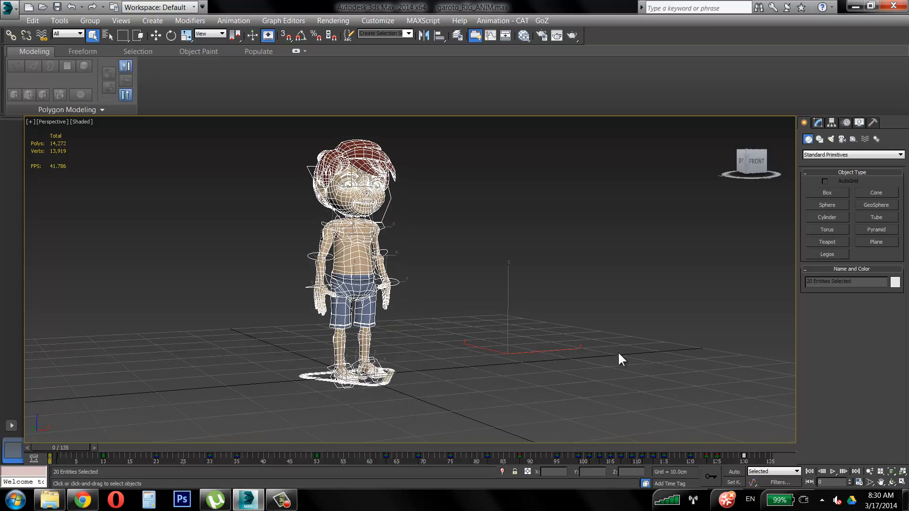
pyautogui.moveTo(408, 345); pyautogui.dragTo(427, 355, button='middle')
pyautogui.scroll(2, 469, 298)
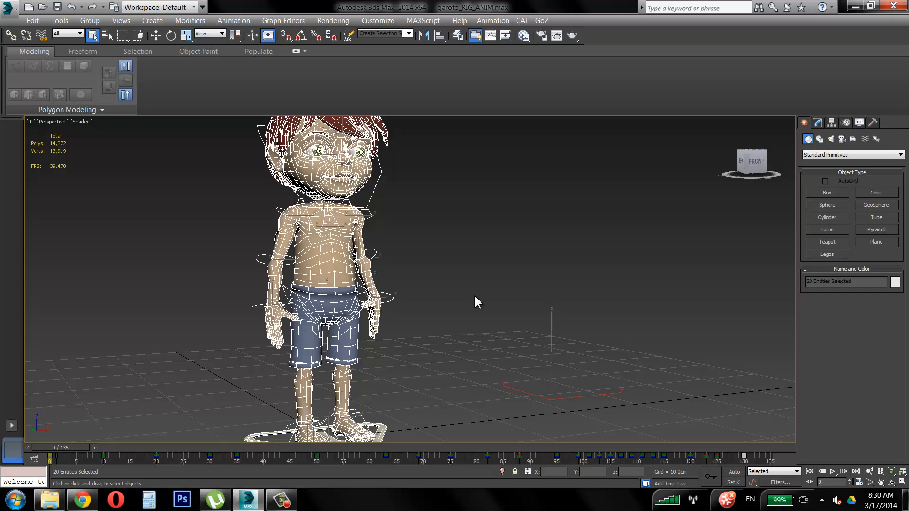
pyautogui.moveTo(505, 305); pyautogui.dragTo(482, 309, button='middle')
pyautogui.click(485, 307)
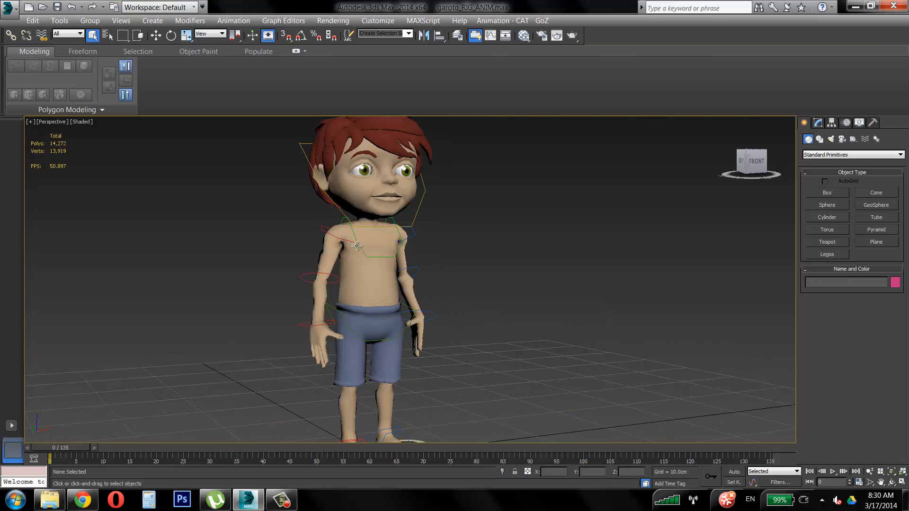
pyautogui.scroll(-2, 277, 242)
pyautogui.moveTo(258, 140); pyautogui.dragTo(503, 448)
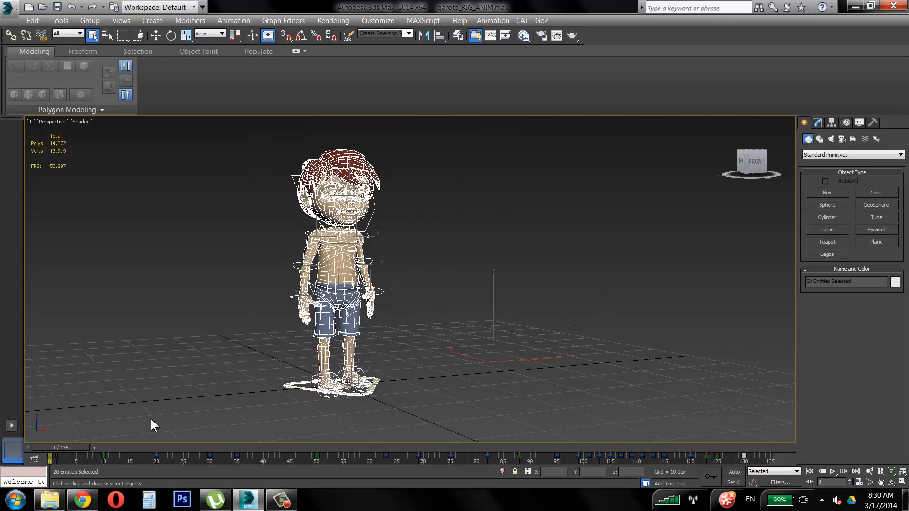
pyautogui.moveTo(65, 448); pyautogui.dragTo(377, 450)
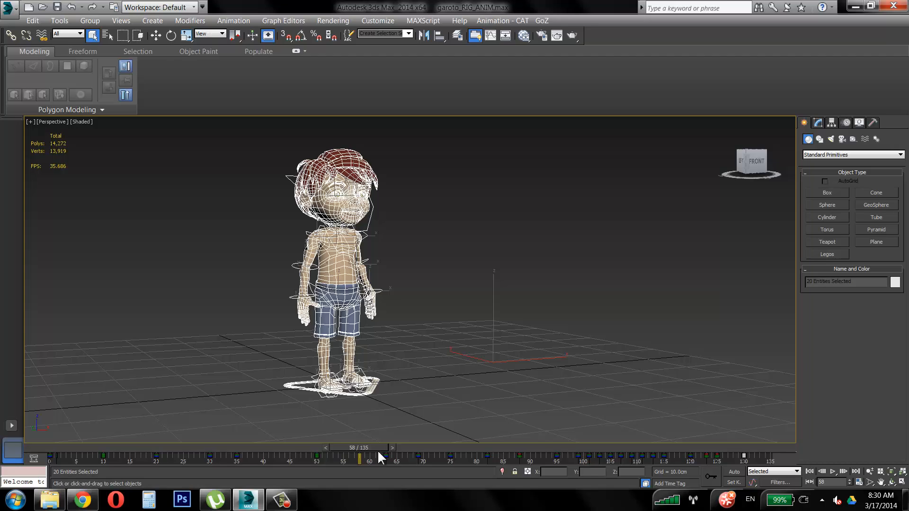
# - Clear the selection, restrict the selection filter to Shapes, and select all of the rig's control shapes
pyautogui.click(126, 163)
pyautogui.click(79, 32)
pyautogui.click(70, 55)
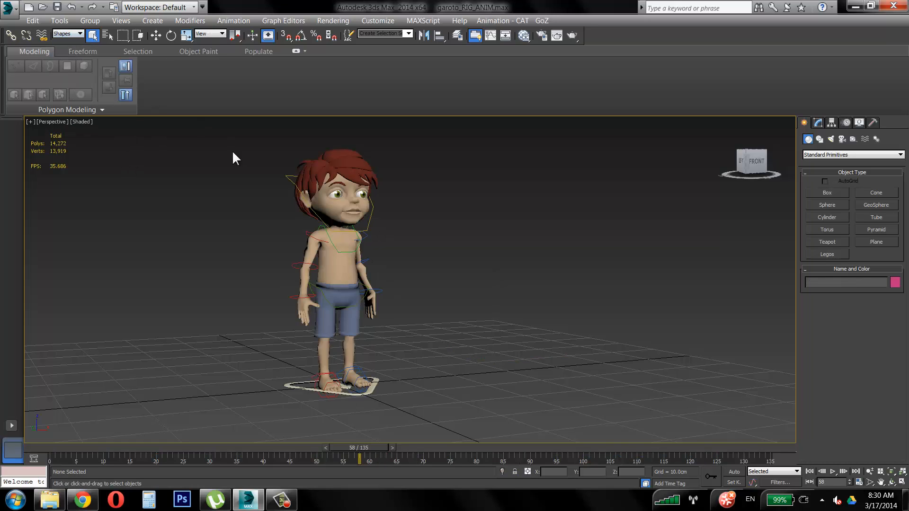
pyautogui.hotkey('ctrl', 'a')
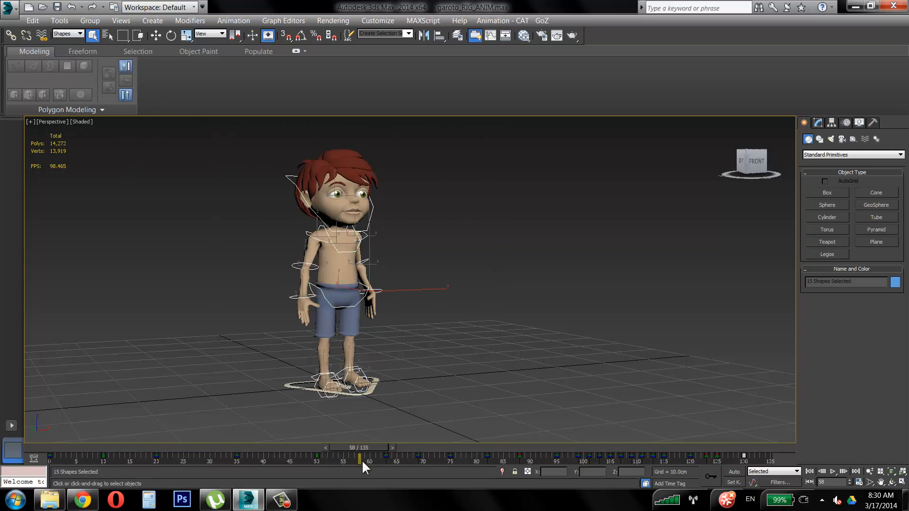
# - Return the timeline to frame 0 and play back the opening part of the character's animation, then stop it
pyautogui.moveTo(372, 448)
pyautogui.mouseDown()
pyautogui.moveTo(39, 450)
pyautogui.moveTo(255, 439)
pyautogui.moveTo(166, 450)
pyautogui.moveTo(388, 448)
pyautogui.moveTo(50, 450)
pyautogui.moveTo(408, 445)
pyautogui.moveTo(482, 453)
pyautogui.moveTo(548, 440)
pyautogui.moveTo(746, 448)
pyautogui.moveTo(344, 454)
pyautogui.moveTo(376, 455)
pyautogui.mouseUp()
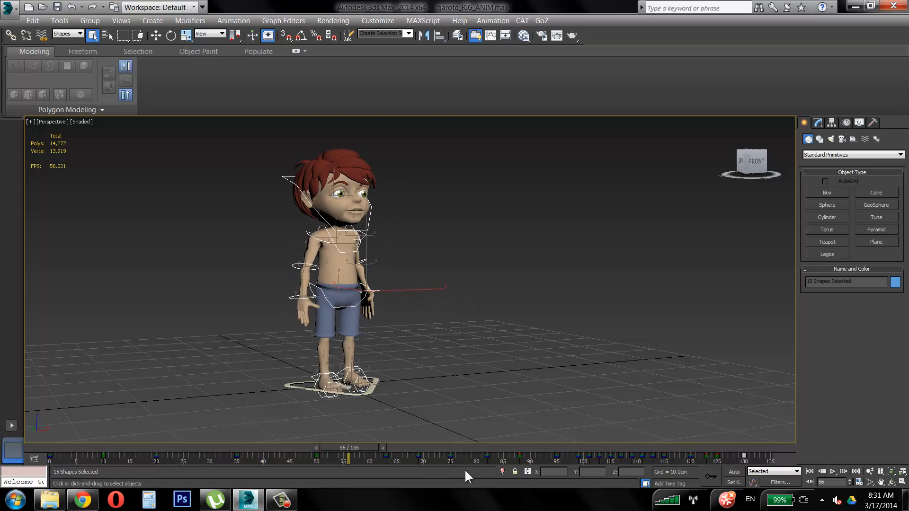
pyautogui.moveTo(420, 361); pyautogui.dragTo(412, 359, button='middle')
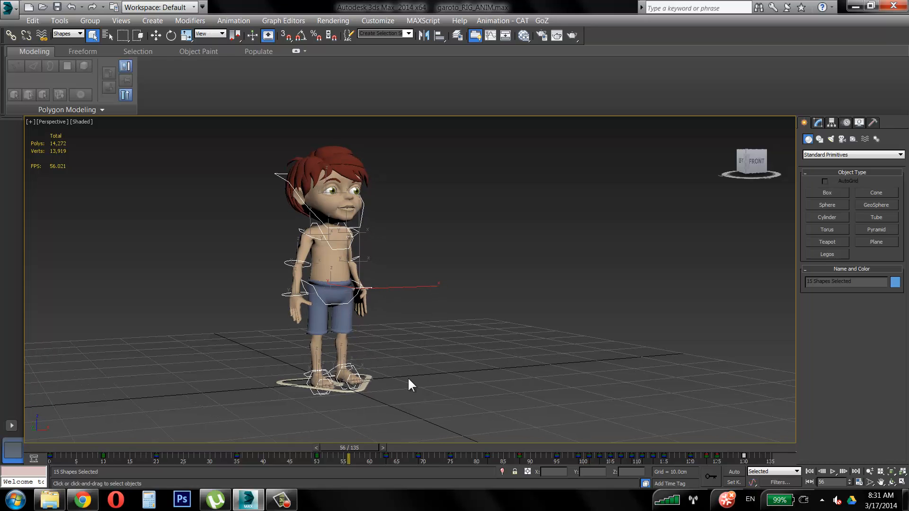
pyautogui.moveTo(362, 450); pyautogui.dragTo(57, 450)
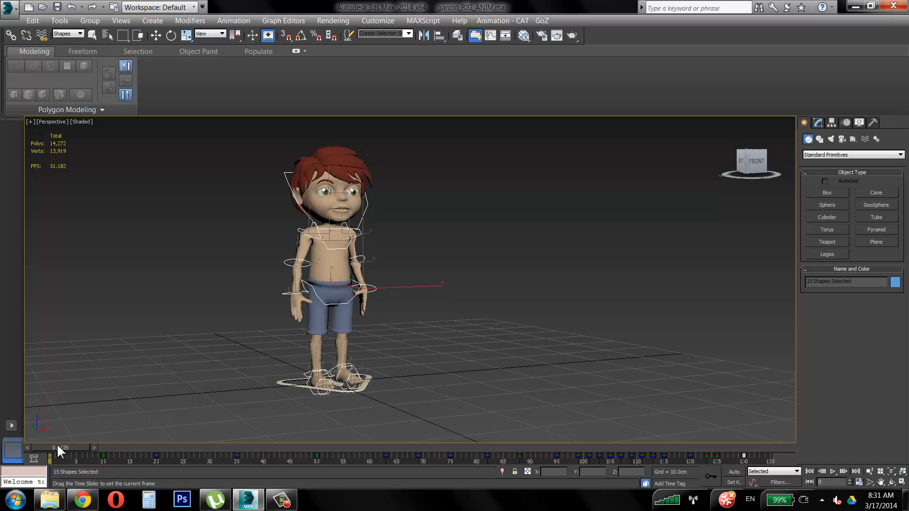
pyautogui.click(832, 472)
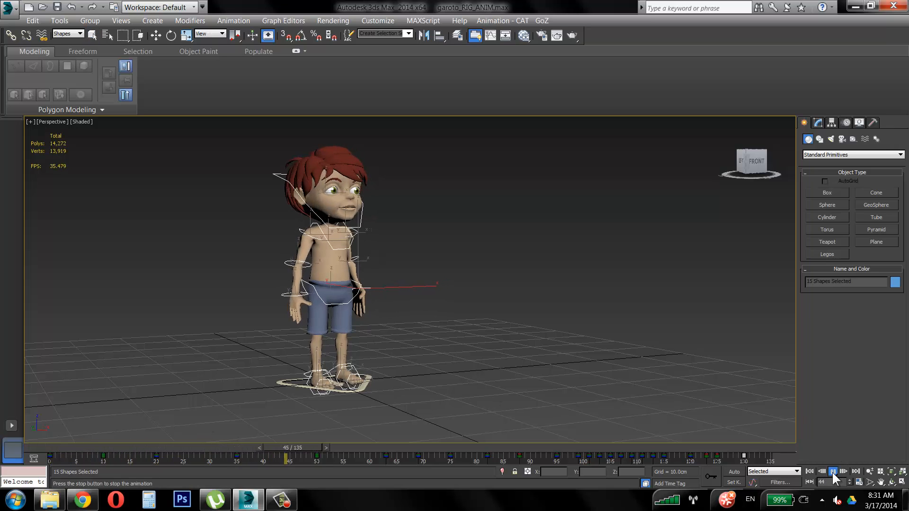
pyautogui.click(832, 470)
# - Scrub through the running animation at frames 99, 106, 115 and 130, return to frame 0 and clear the selection
pyautogui.moveTo(351, 448); pyautogui.dragTo(580, 449)
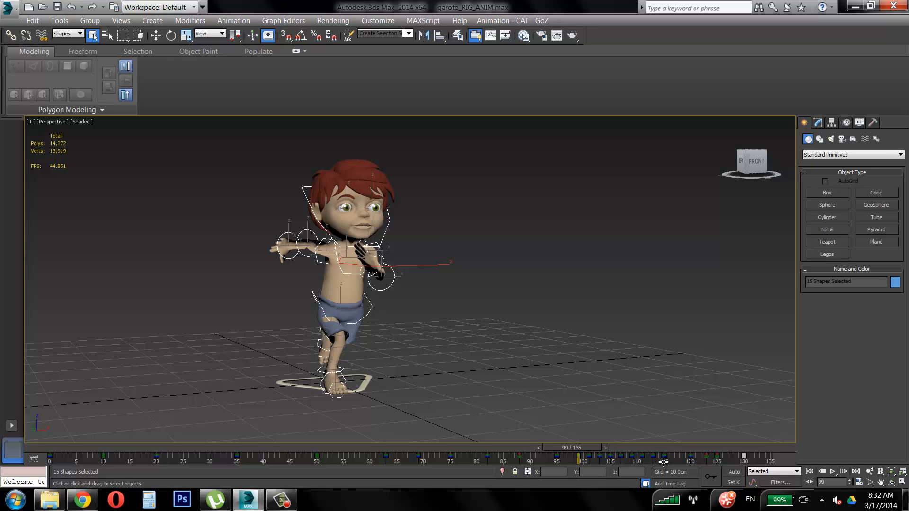
pyautogui.moveTo(570, 442); pyautogui.dragTo(626, 448)
pyautogui.press('q')
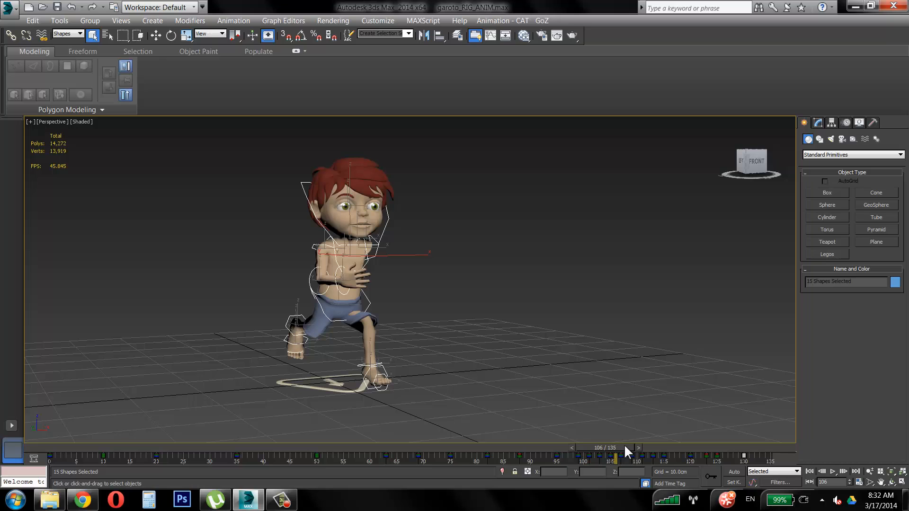
pyautogui.moveTo(629, 448); pyautogui.dragTo(675, 447)
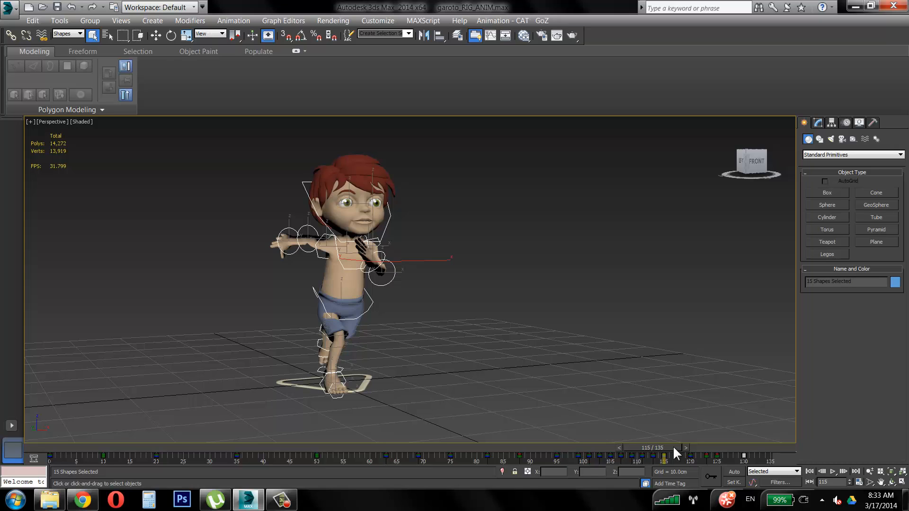
pyautogui.moveTo(667, 446); pyautogui.dragTo(750, 451)
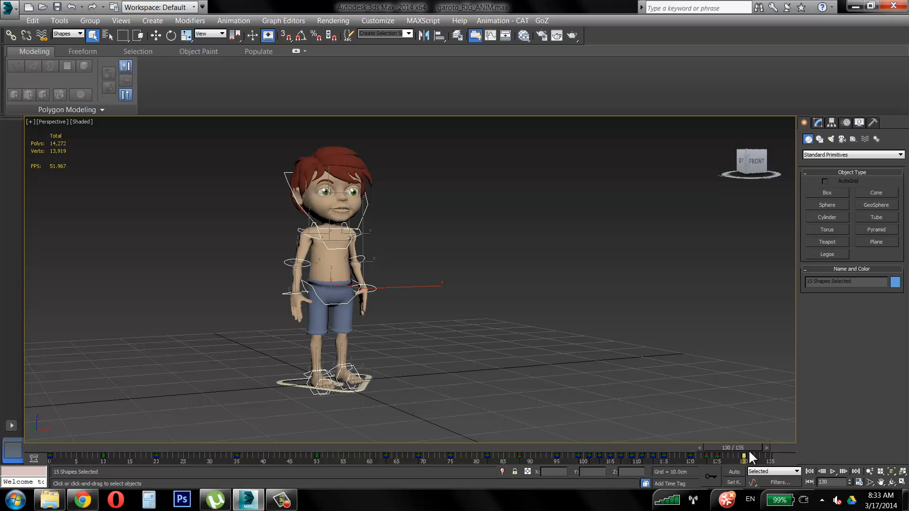
pyautogui.moveTo(751, 449); pyautogui.dragTo(48, 438)
pyautogui.click(643, 207)
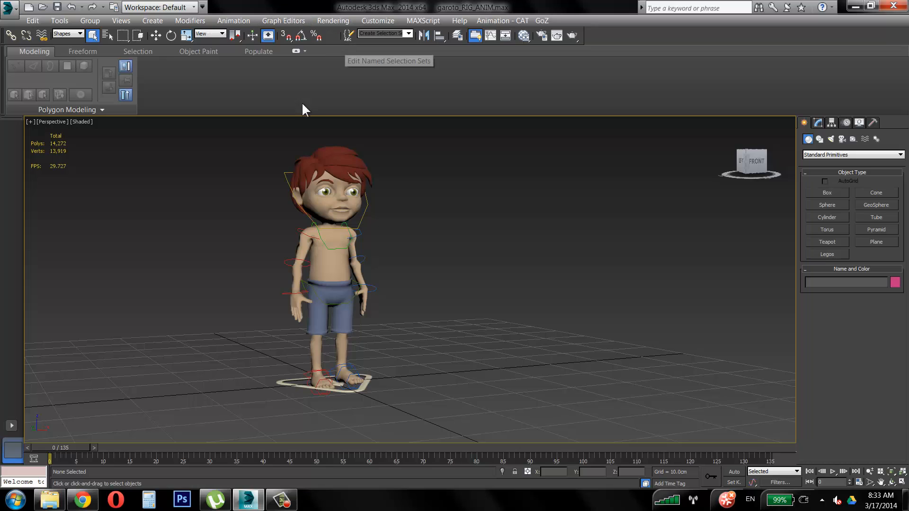
# - Start exporting the whole scene in Autodesk FBX format with the Desktop as the destination folder
pyautogui.click(7, 13)
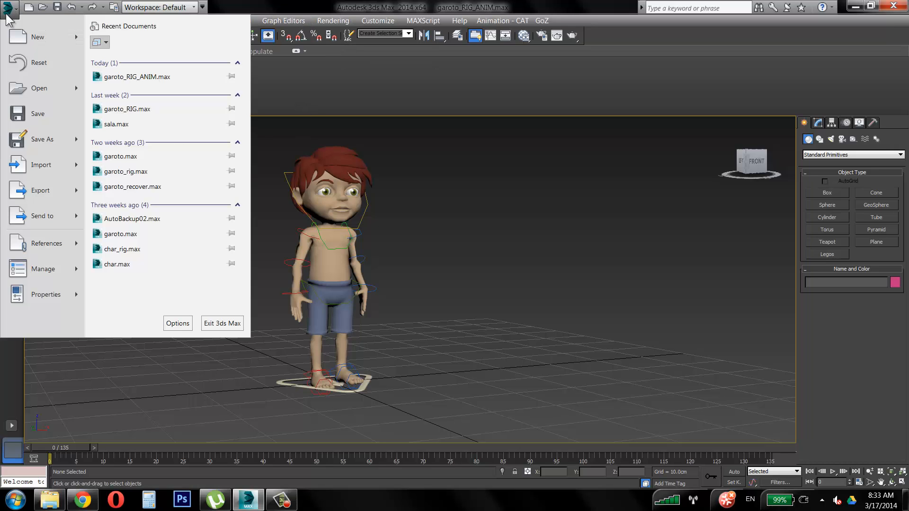
pyautogui.click(7, 13)
pyautogui.click(15, 14)
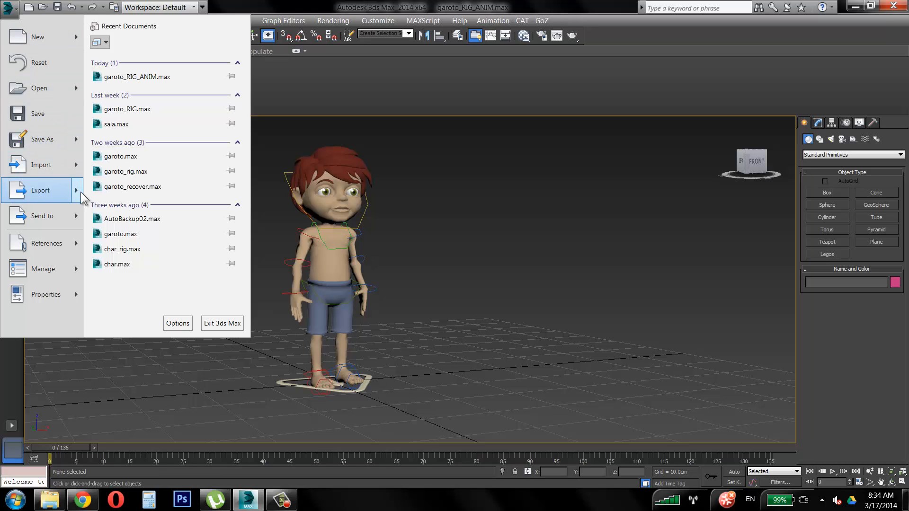
pyautogui.moveTo(81, 191)
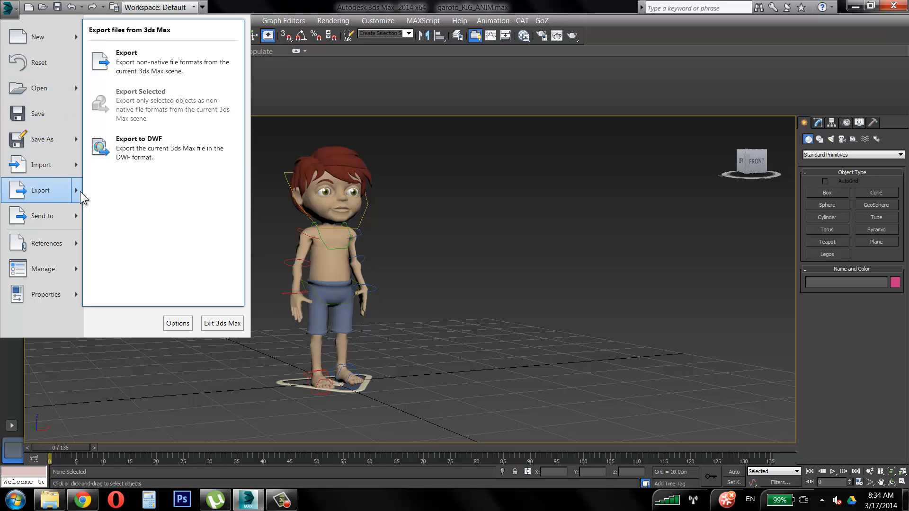
pyautogui.click(161, 72)
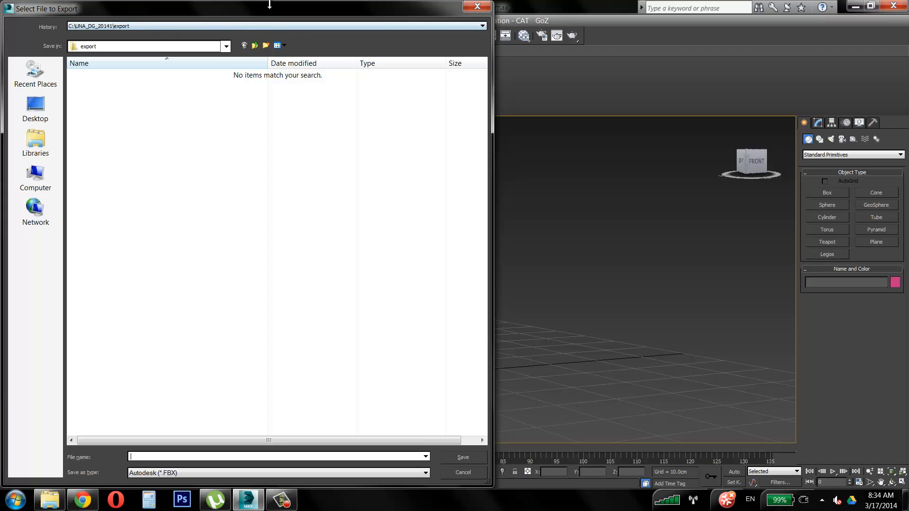
pyautogui.moveTo(270, 4)
pyautogui.mouseDown()
pyautogui.moveTo(271, 56)
pyautogui.moveTo(265, 9)
pyautogui.mouseUp()
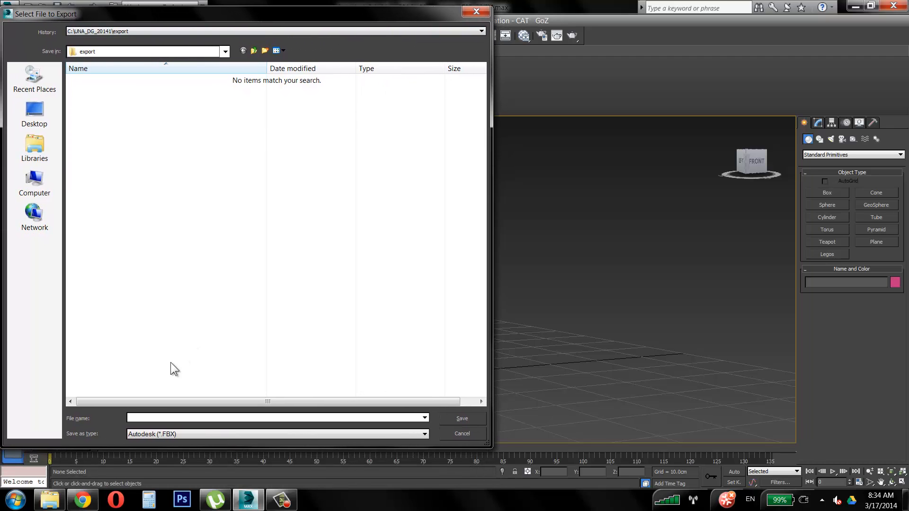
pyautogui.click(166, 433)
pyautogui.click(158, 288)
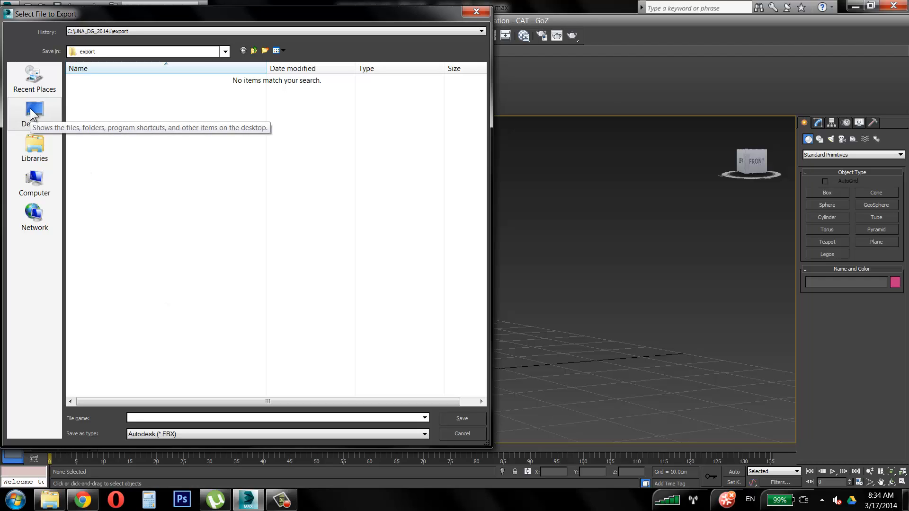
pyautogui.click(44, 112)
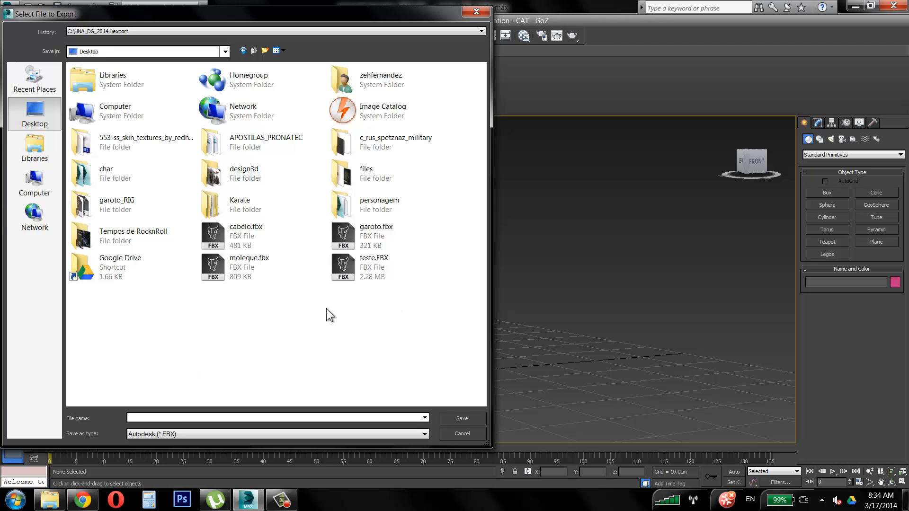
# - Name the export file Garoto_final
pyautogui.click(167, 418)
pyautogui.write('Garoto')
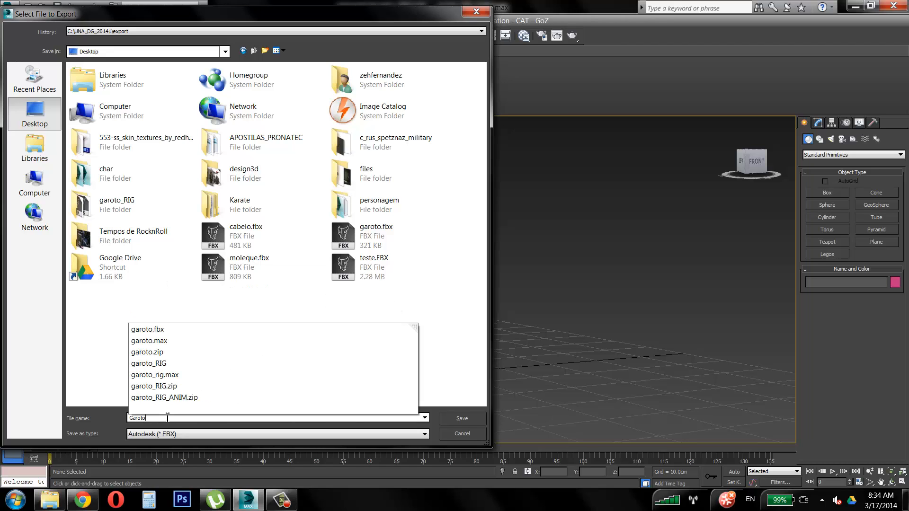
pyautogui.write('_rig')
pyautogui.press('BackSpace')
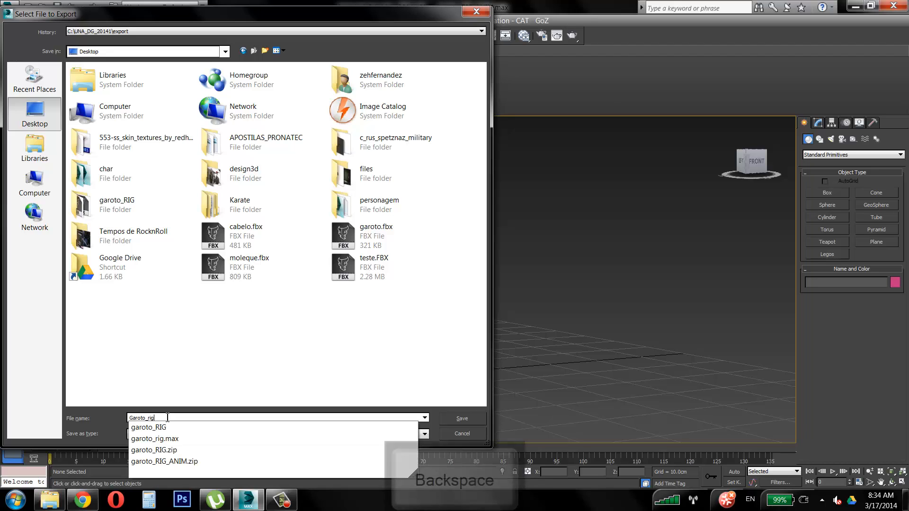
pyautogui.press('BackSpace')
pyautogui.press('BackSpace')
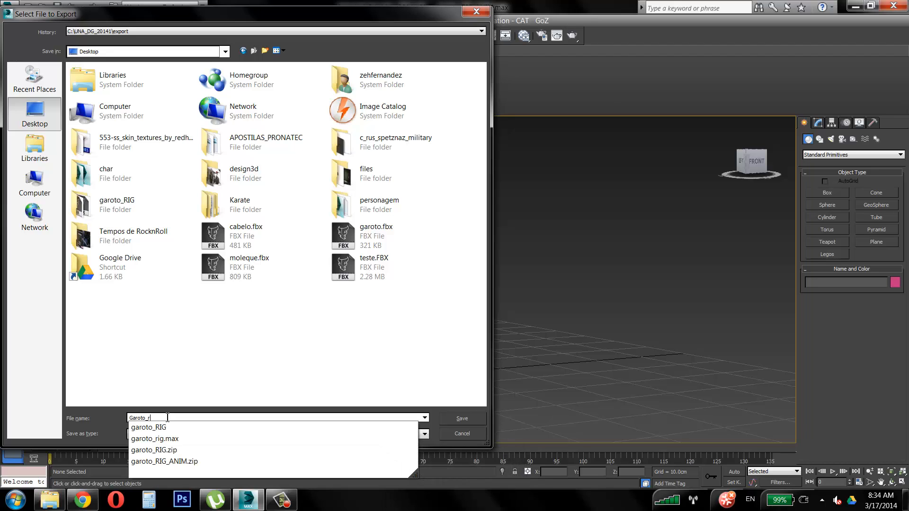
pyautogui.press('BackSpace')
pyautogui.press('BackSpace')
pyautogui.write('_final')
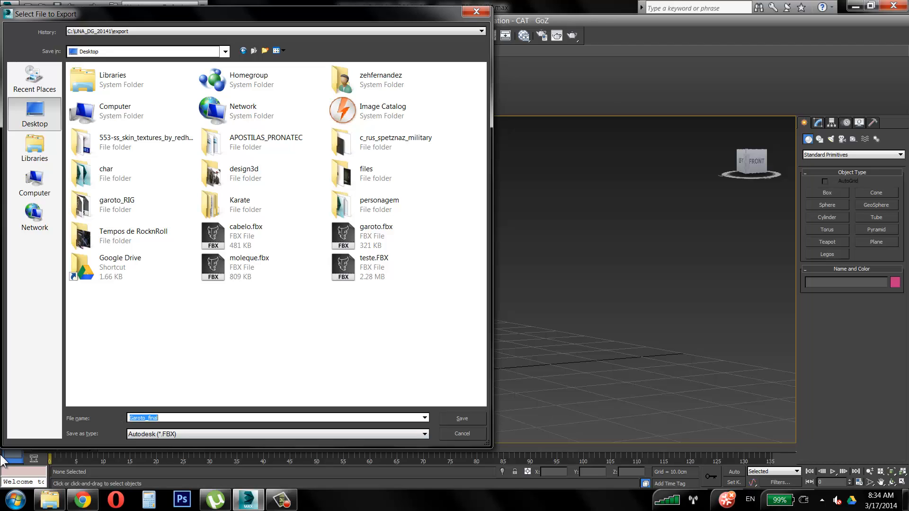
# - Set the export file name to GAROTO_FINAL in capitals and save to proceed to the FBX export options
pyautogui.press('capslock')
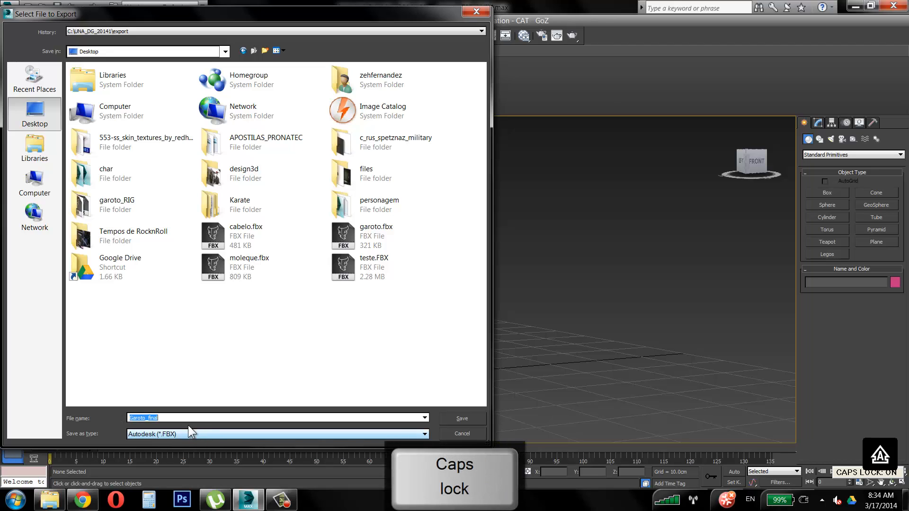
pyautogui.write('GAROTO')
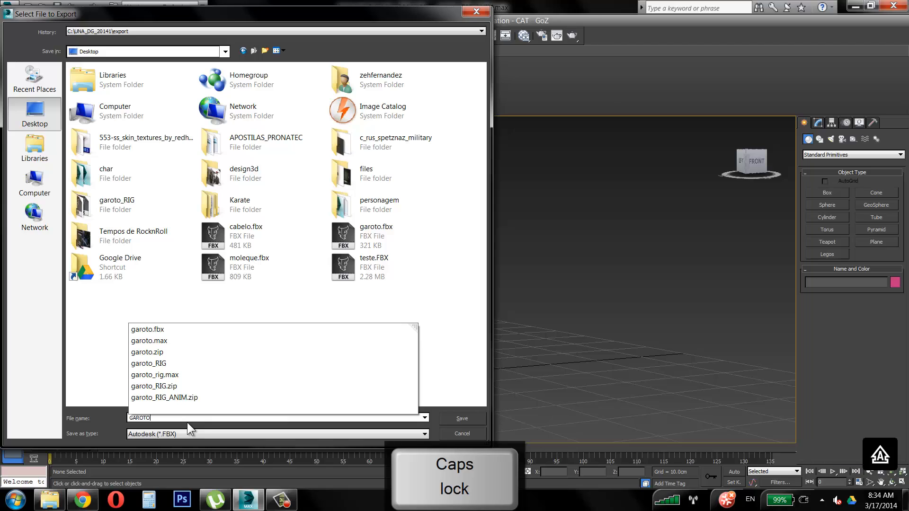
pyautogui.write('_FINAL')
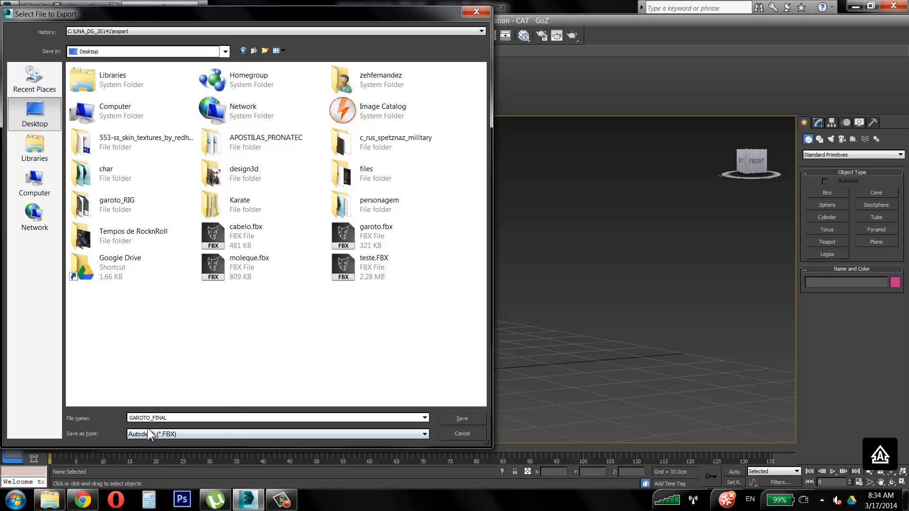
pyautogui.click(467, 419)
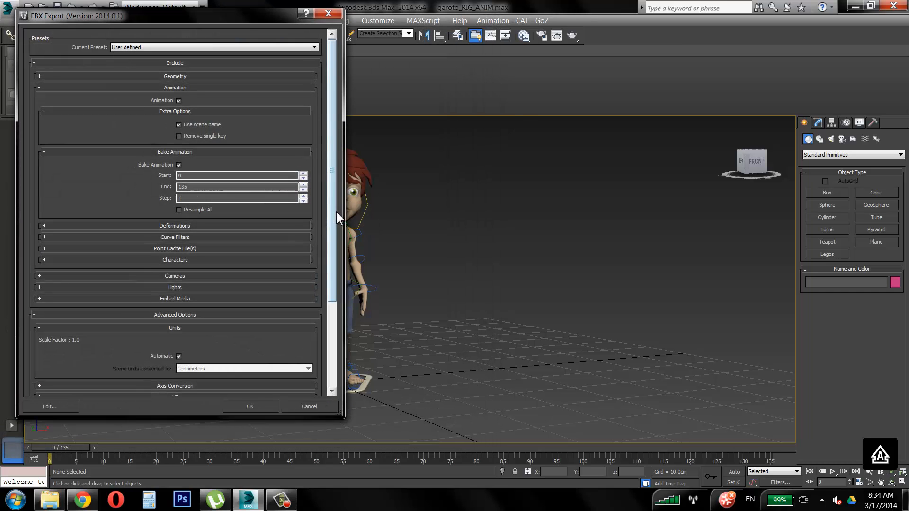
# - Review the FBX export options, collapsing the Animation, Include and FBX File Format sections
pyautogui.moveTo(221, 20); pyautogui.dragTo(254, 46)
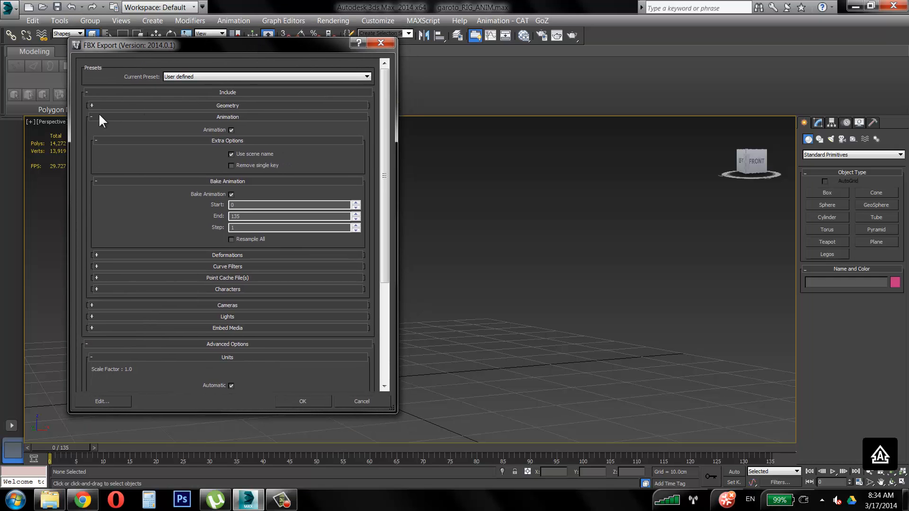
pyautogui.click(100, 116)
pyautogui.click(231, 93)
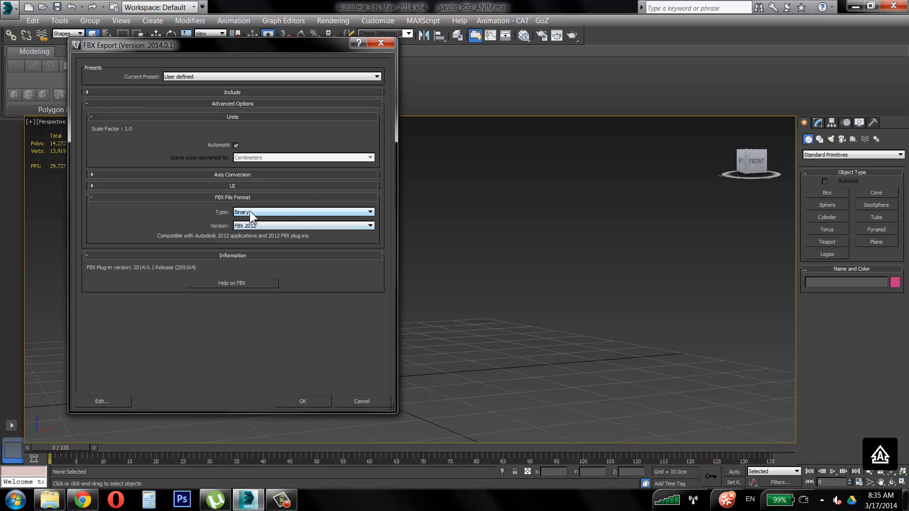
pyautogui.click(191, 197)
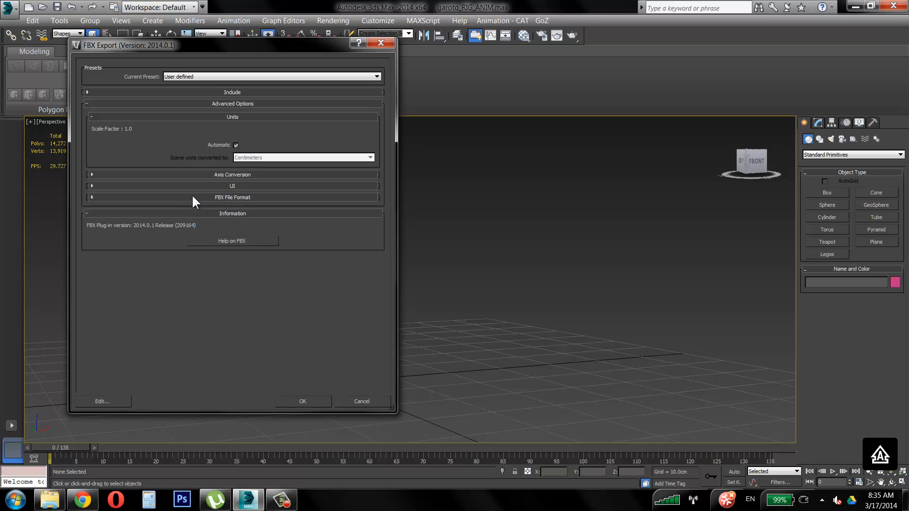
# - Collapse the Information, Units and Advanced Options sections and look over the available export presets
pyautogui.click(197, 214)
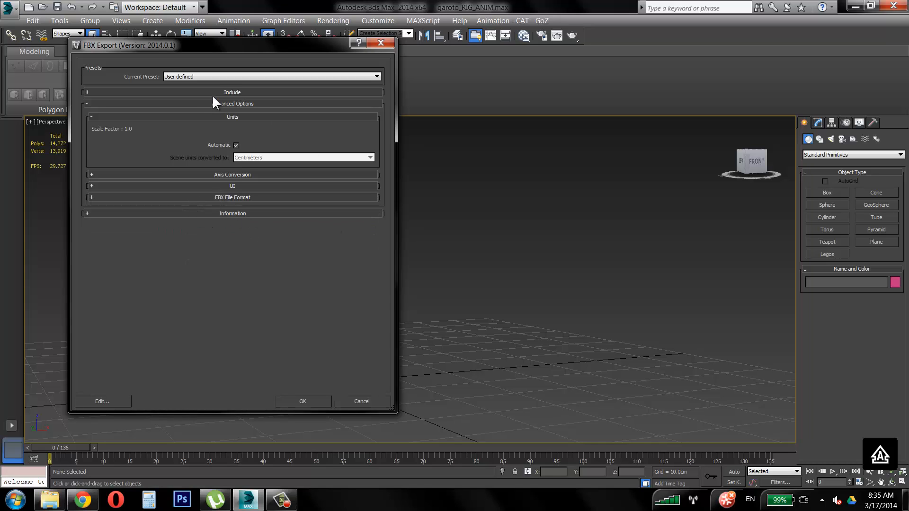
pyautogui.click(235, 115)
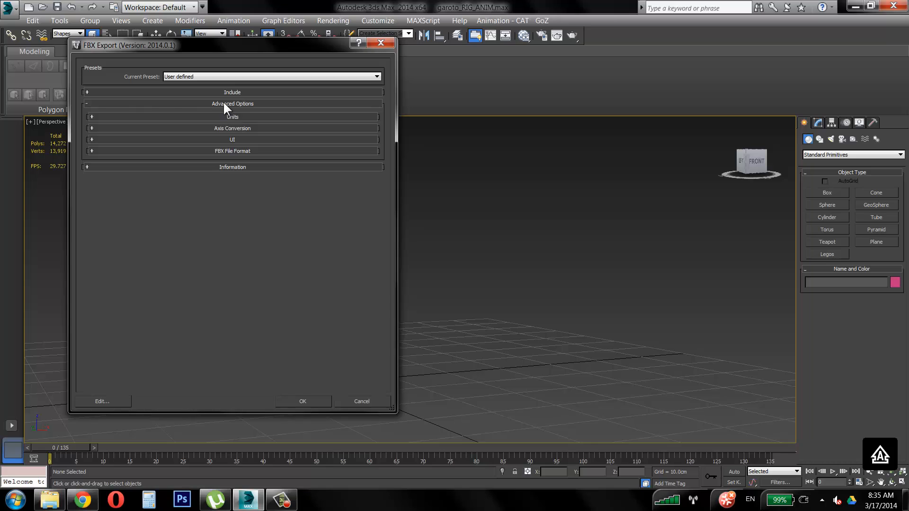
pyautogui.click(224, 103)
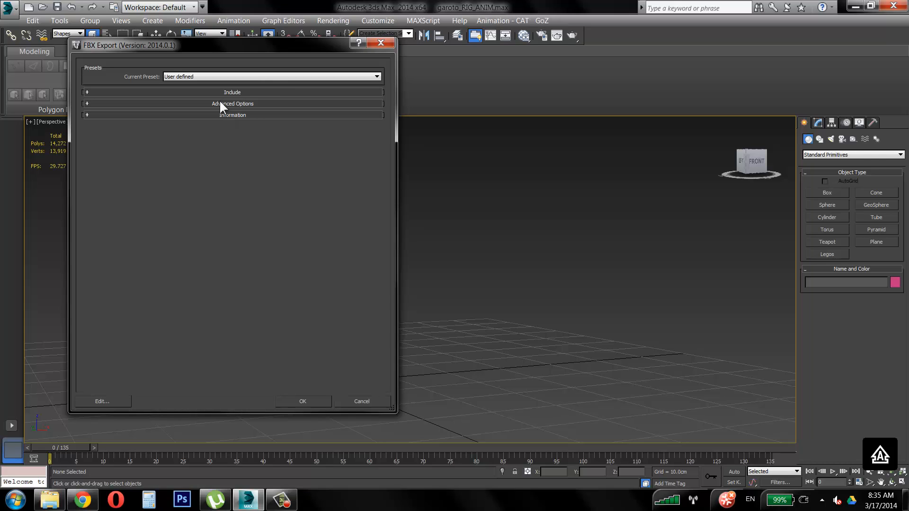
pyautogui.click(263, 78)
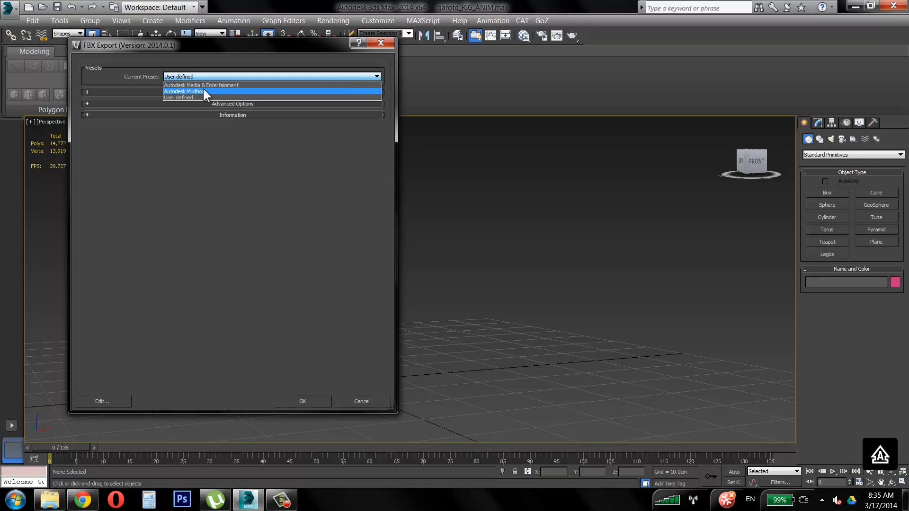
pyautogui.click(213, 77)
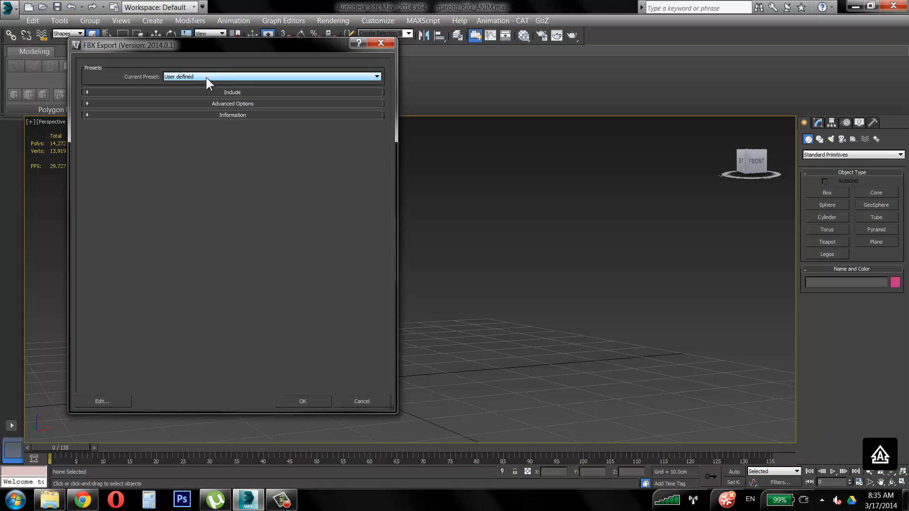
# - Expand the Include section and examine the Geometry export options
pyautogui.click(167, 93)
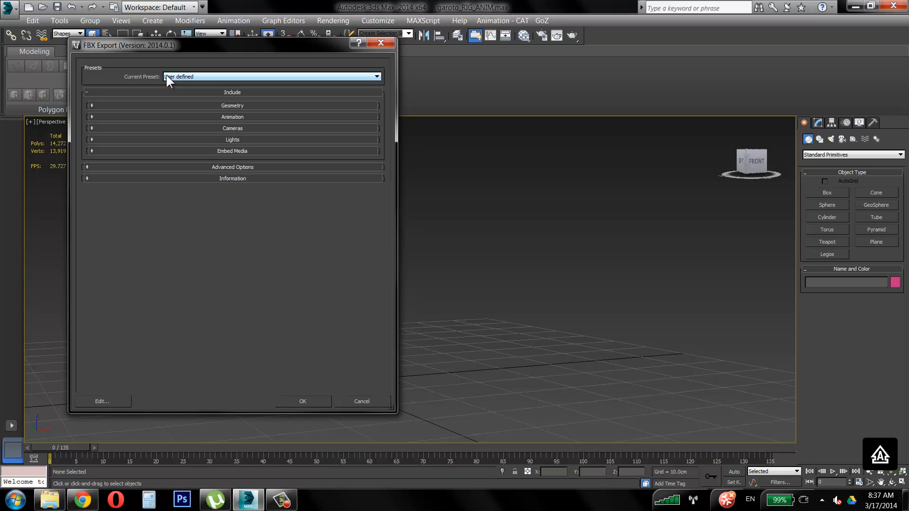
pyautogui.click(151, 105)
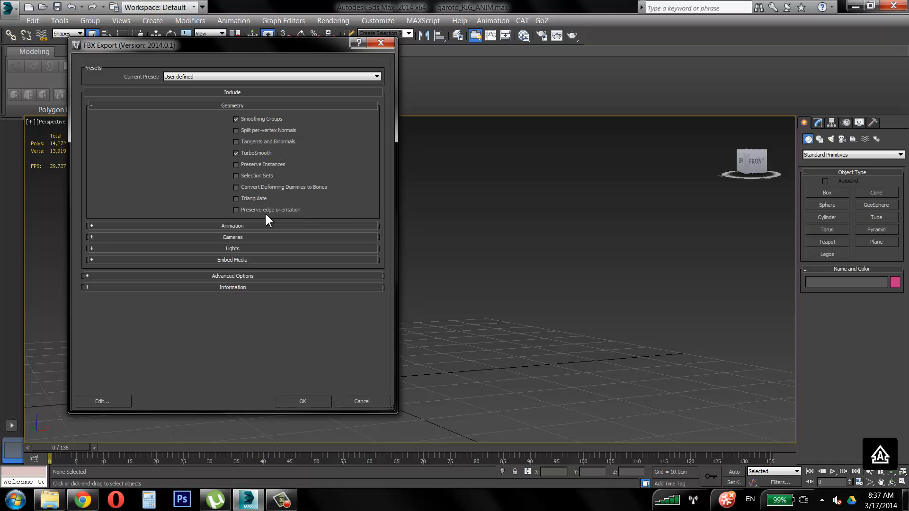
pyautogui.click(250, 104)
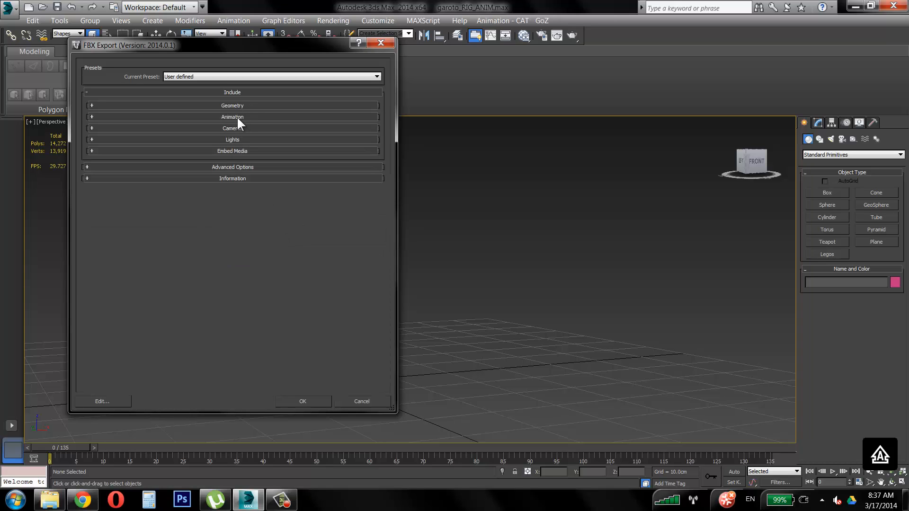
pyautogui.click(247, 91)
pyautogui.click(245, 93)
pyautogui.click(242, 106)
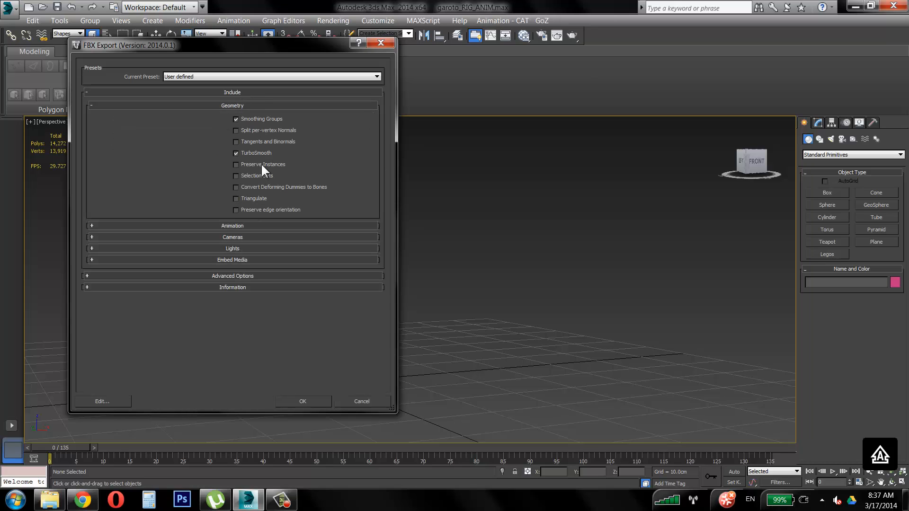
pyautogui.press('F9')
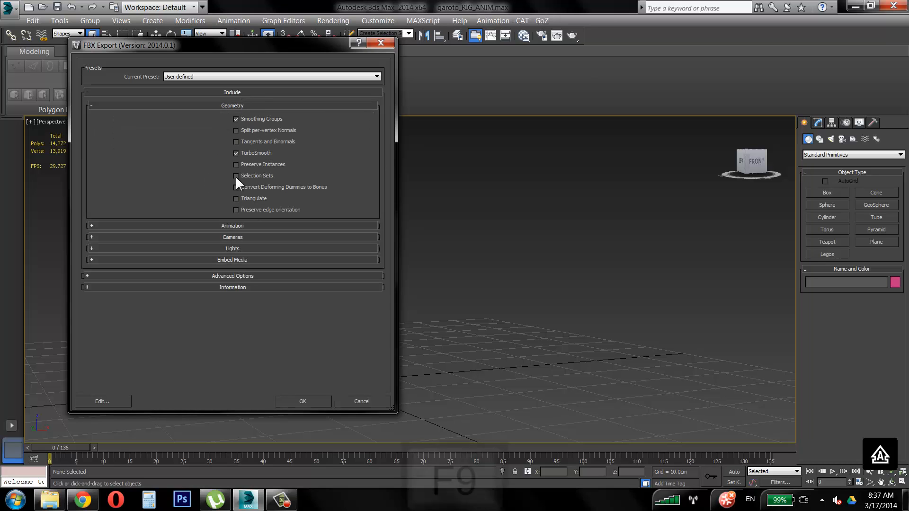
# - Examine the Animation and Bake Animation options, switching Animation export off and on again
pyautogui.click(170, 225)
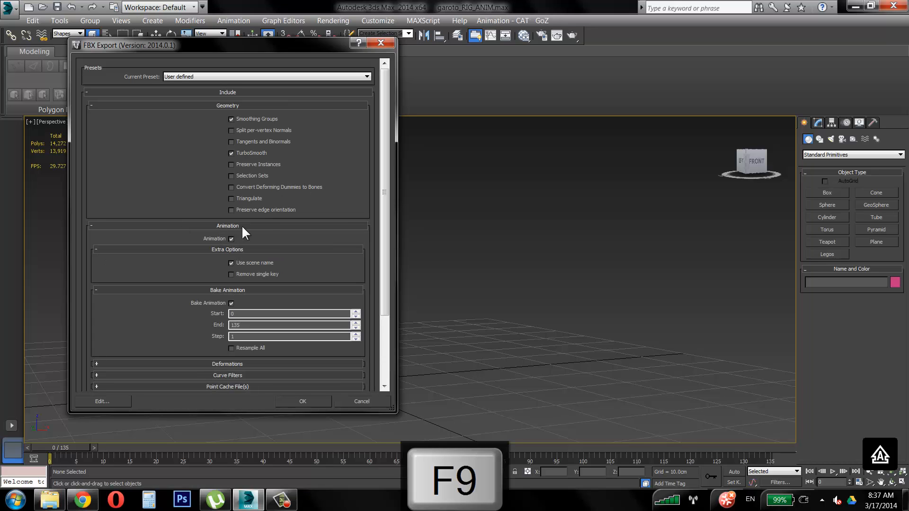
pyautogui.moveTo(382, 138); pyautogui.dragTo(383, 222)
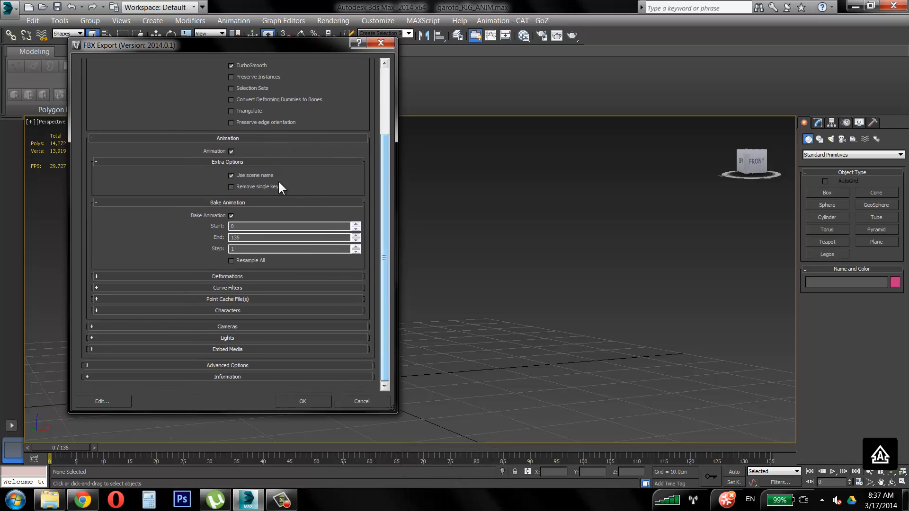
pyautogui.click(231, 151)
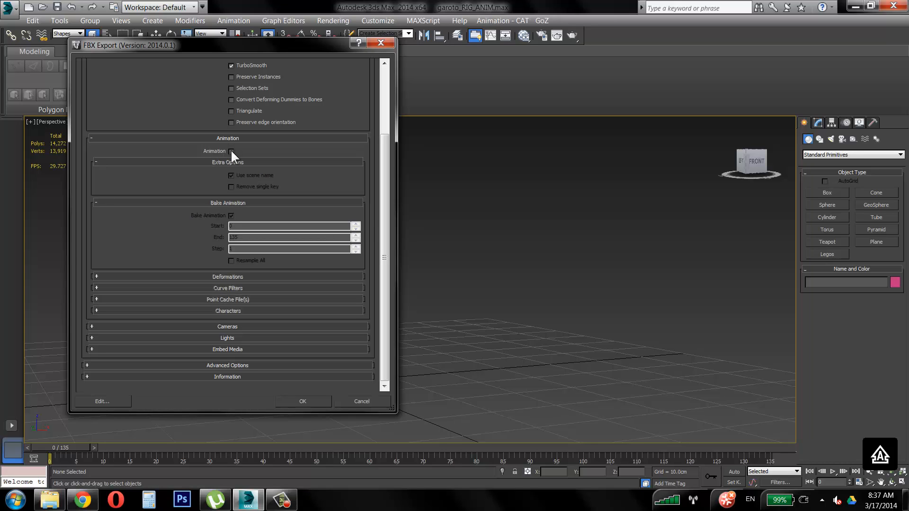
pyautogui.click(231, 151)
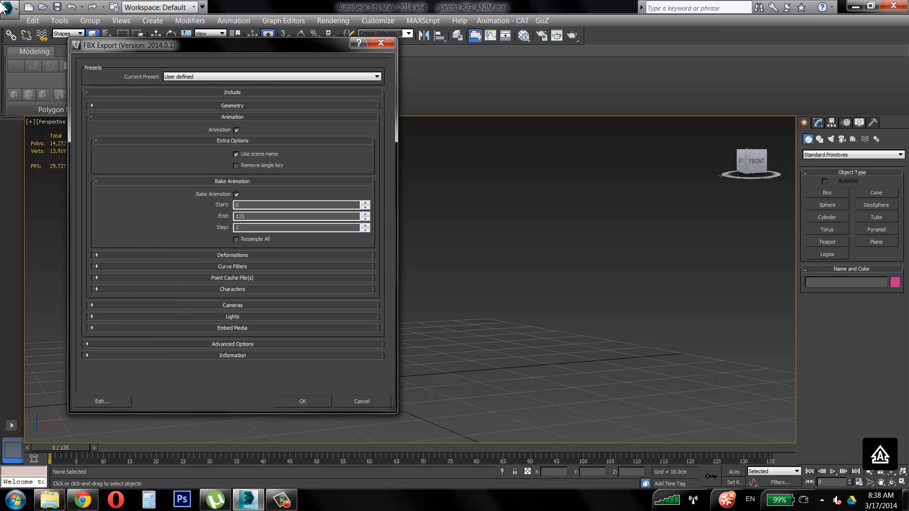
pyautogui.press('capslock')
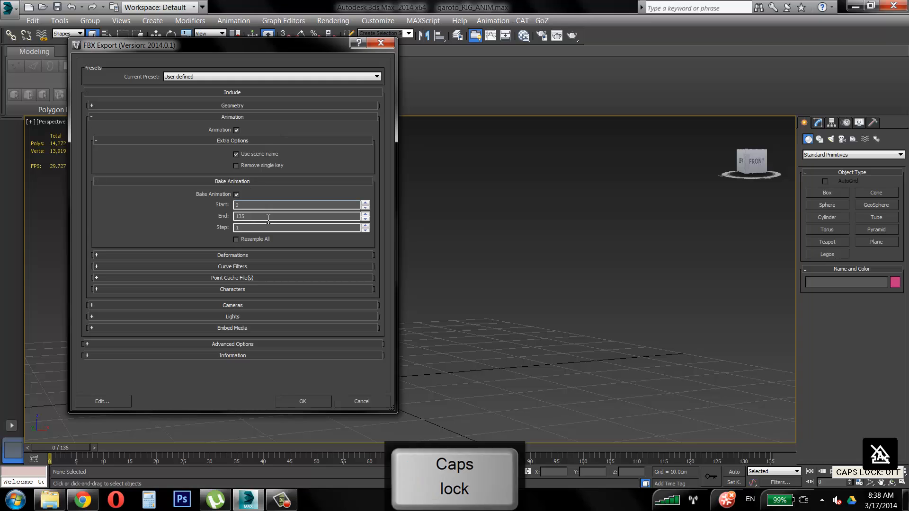
pyautogui.press('F9')
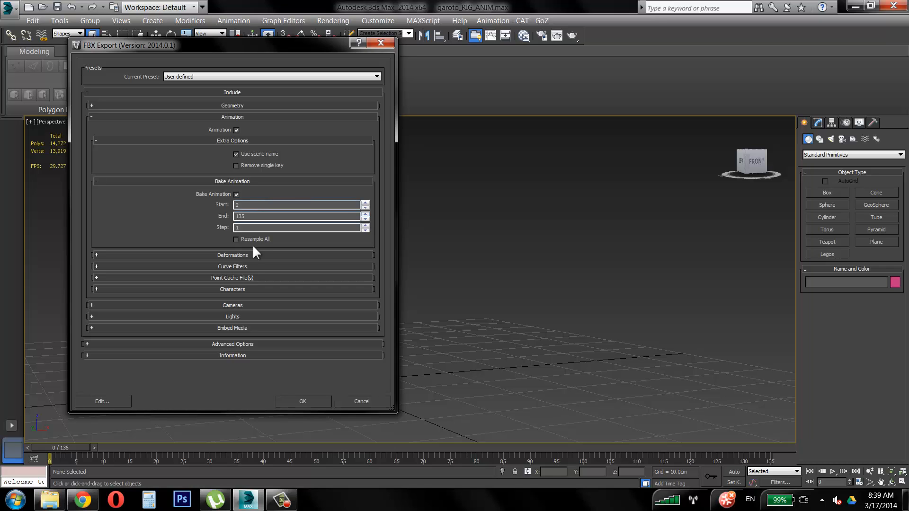
# - Collapse Bake Animation and examine the Deformations and Curve Filters options, including the key reducers and Unroll Rotations
pyautogui.click(146, 185)
pyautogui.click(163, 191)
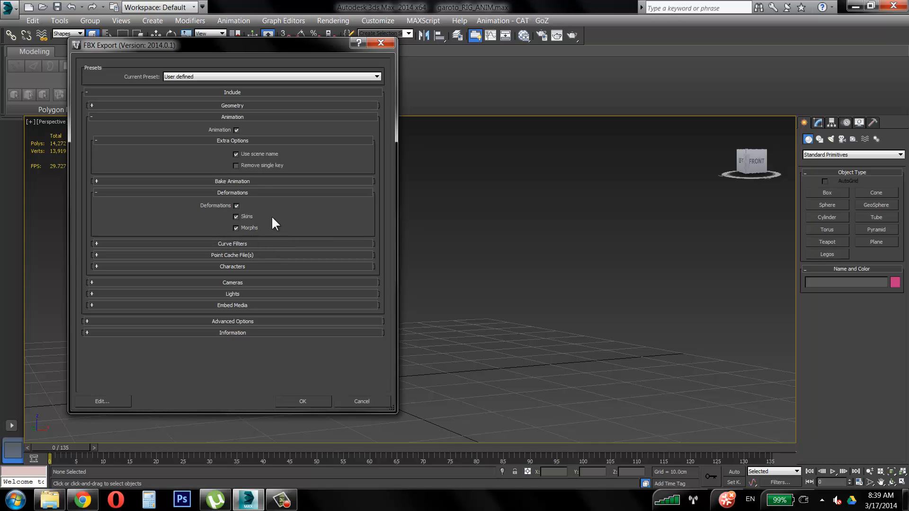
pyautogui.click(218, 243)
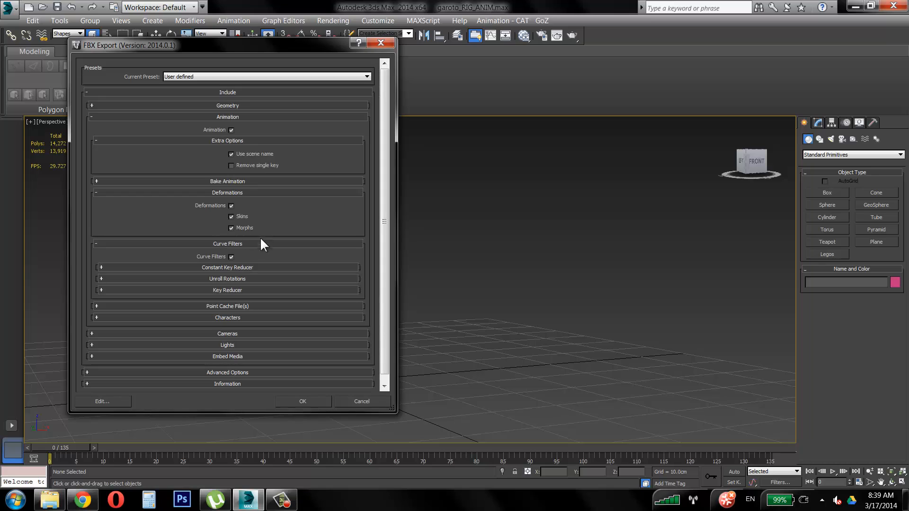
pyautogui.click(249, 268)
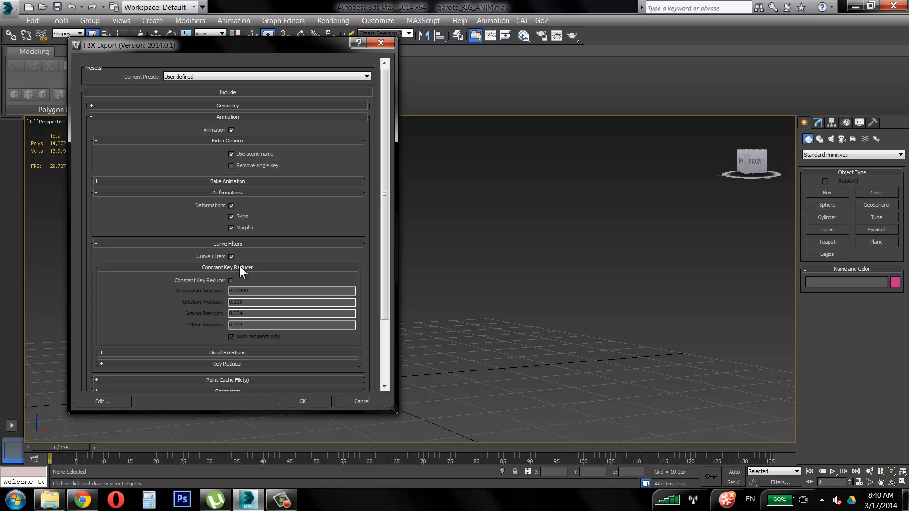
pyautogui.click(238, 268)
pyautogui.click(250, 278)
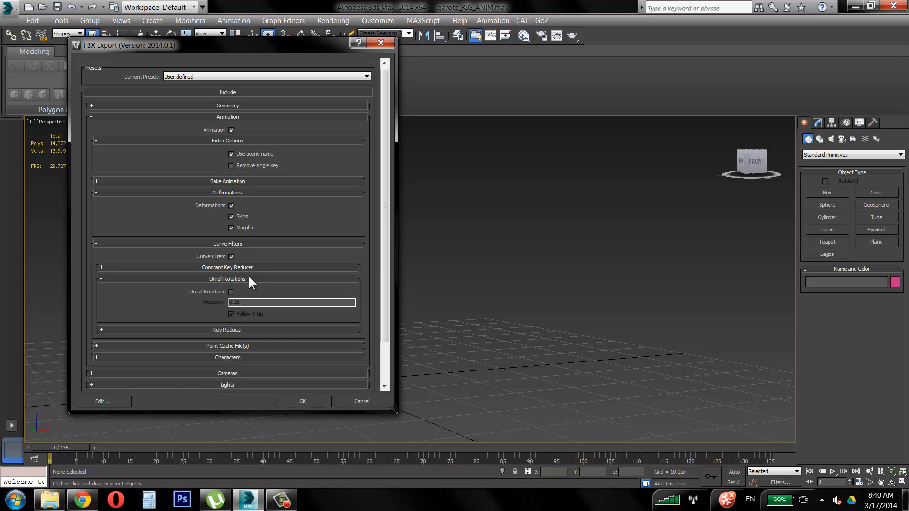
pyautogui.click(249, 278)
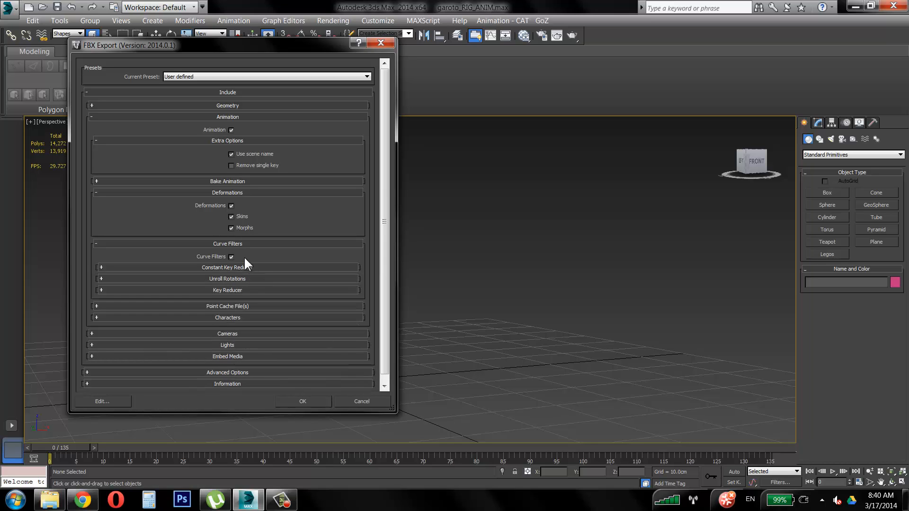
pyautogui.click(231, 289)
pyautogui.click(231, 289)
pyautogui.click(97, 242)
# - Examine the Point Cache File(s) and Characters options, collapsing each section after viewing it
pyautogui.click(115, 254)
pyautogui.click(116, 254)
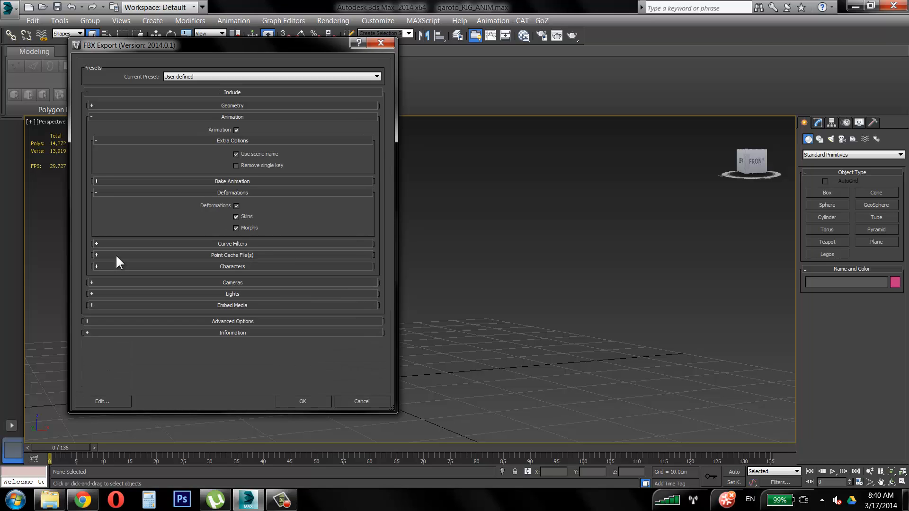
pyautogui.click(119, 255)
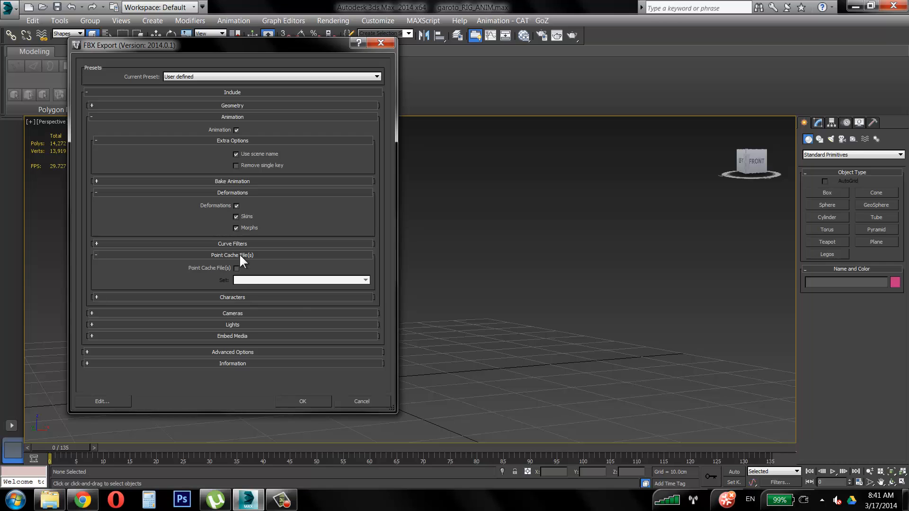
pyautogui.click(242, 258)
pyautogui.click(245, 266)
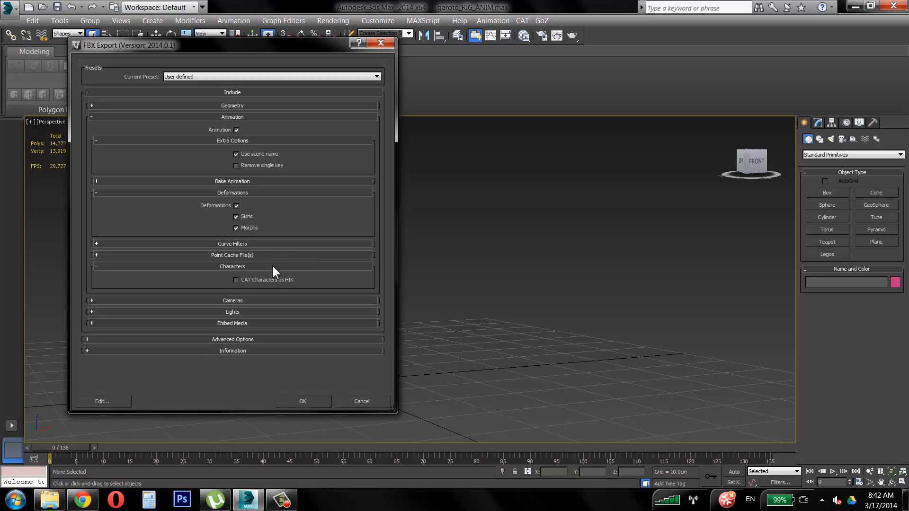
pyautogui.click(273, 267)
# - Examine the Cameras, Lights and Embed Media options, collapsing each section after viewing it
pyautogui.click(246, 283)
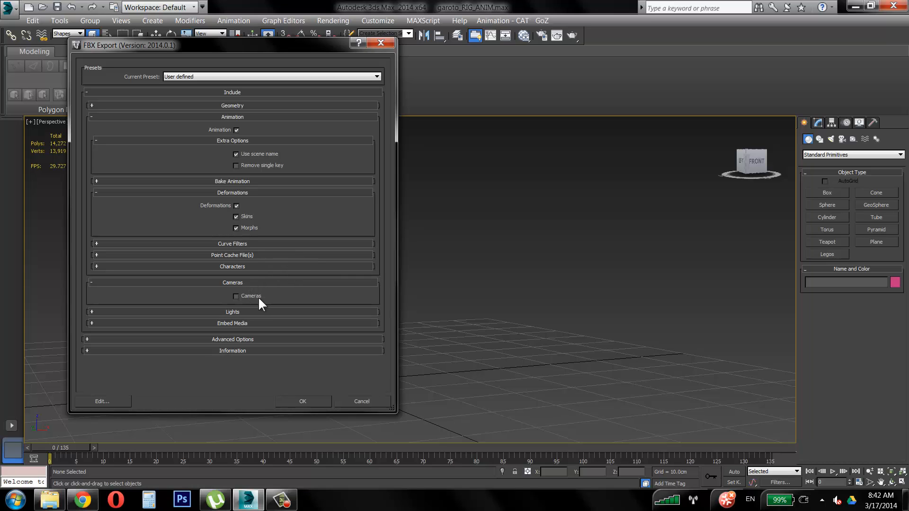
pyautogui.click(249, 280)
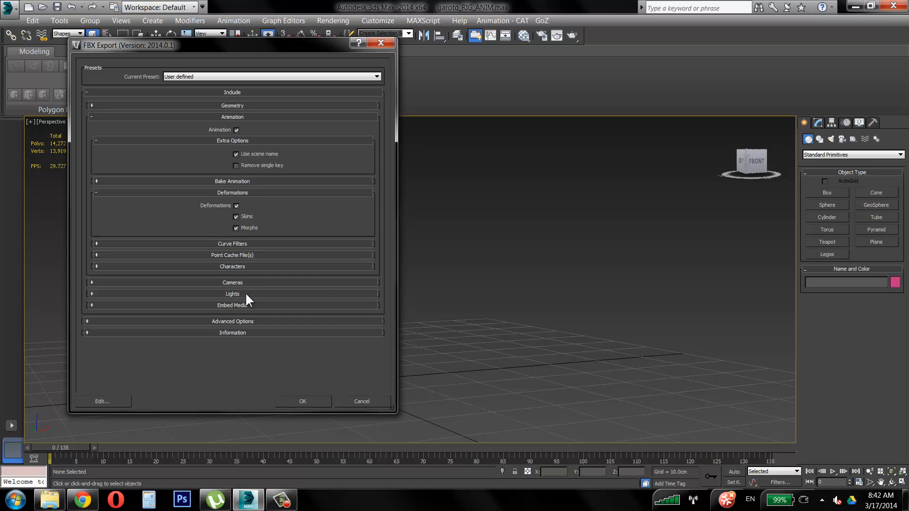
pyautogui.click(244, 295)
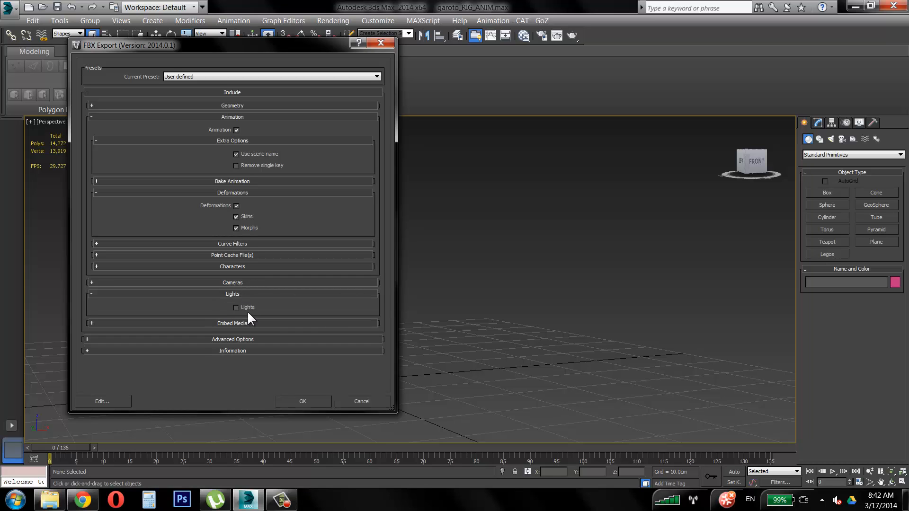
pyautogui.click(260, 293)
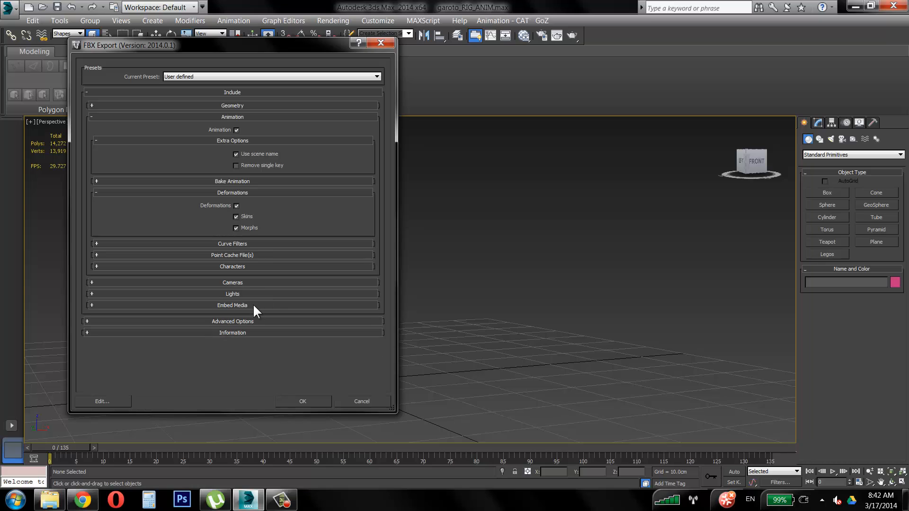
pyautogui.click(253, 305)
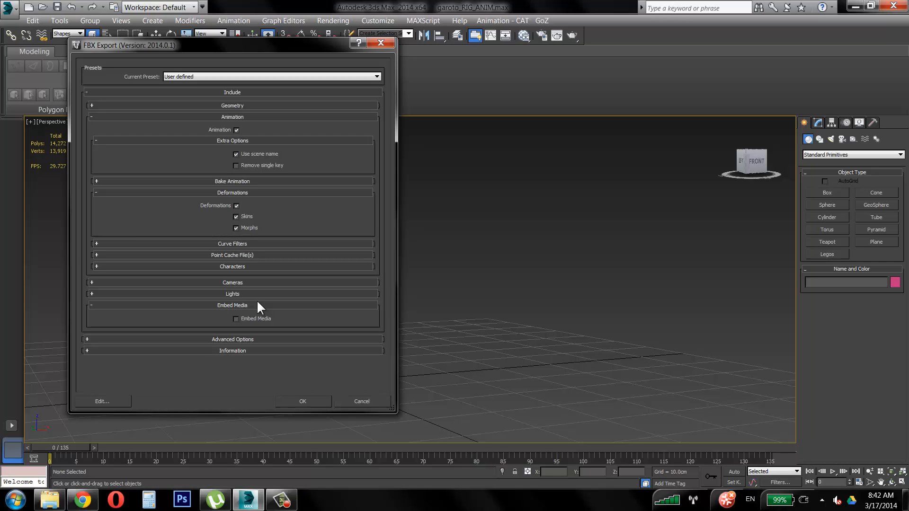
pyautogui.click(257, 305)
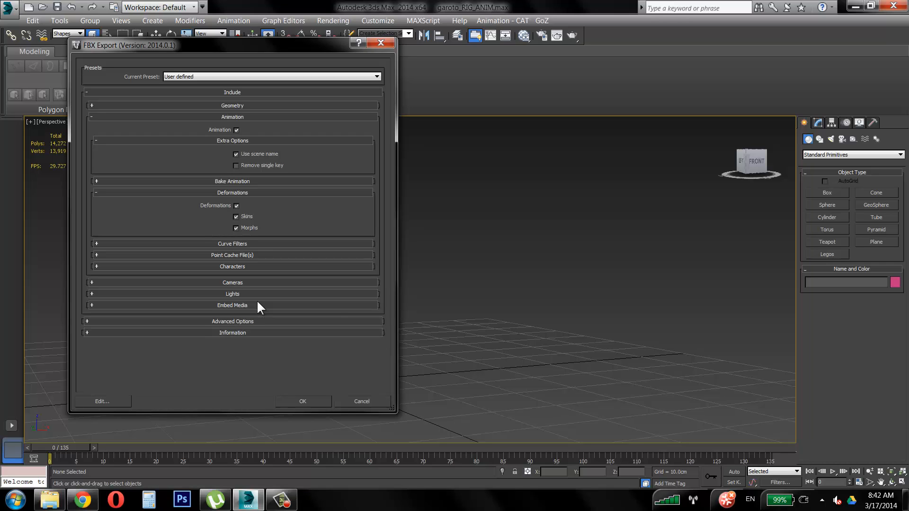
# - Expand the Advanced Options and their Units section
pyautogui.click(212, 321)
pyautogui.moveTo(385, 205); pyautogui.dragTo(383, 349)
pyautogui.click(227, 326)
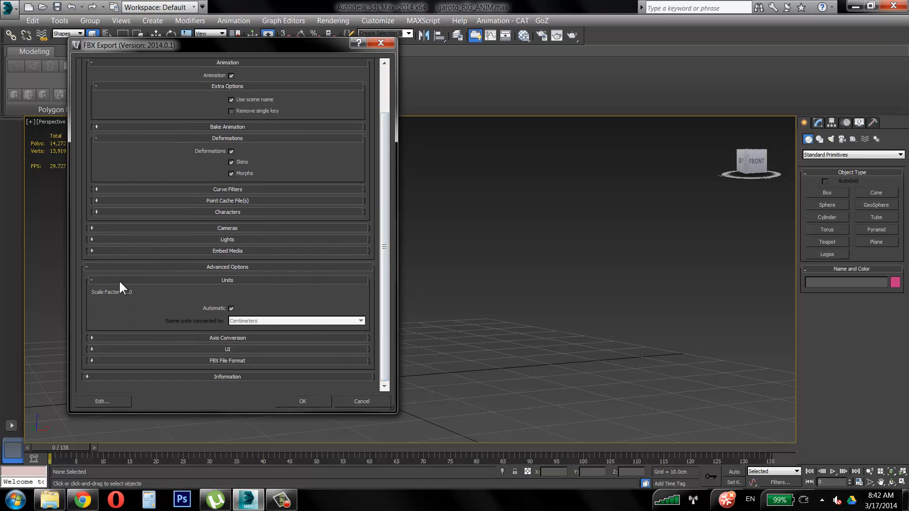
# - Turn off automatic units and set the scene units to convert to Meters
pyautogui.click(231, 309)
pyautogui.click(246, 321)
pyautogui.click(248, 348)
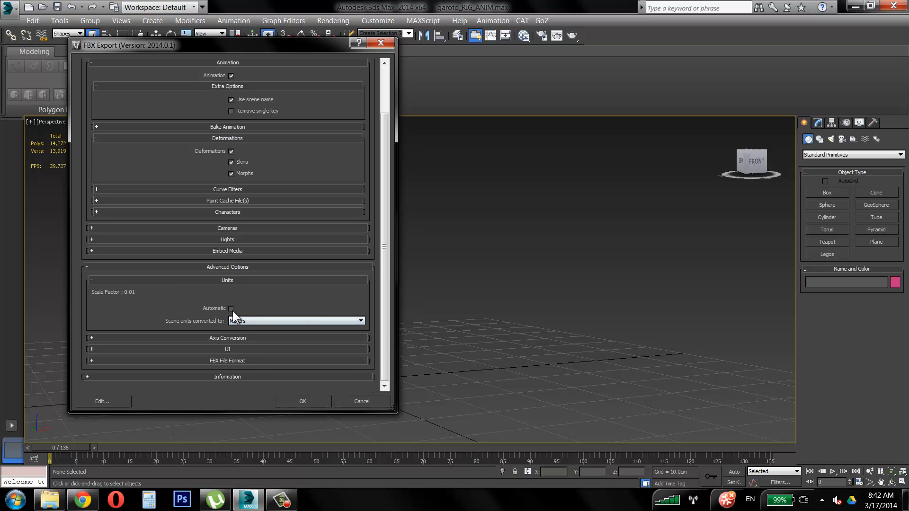
# - Reset the units by switching Automatic on and off, and choose Meters for the scene unit conversion again
pyautogui.click(231, 309)
pyautogui.click(231, 309)
pyautogui.click(249, 321)
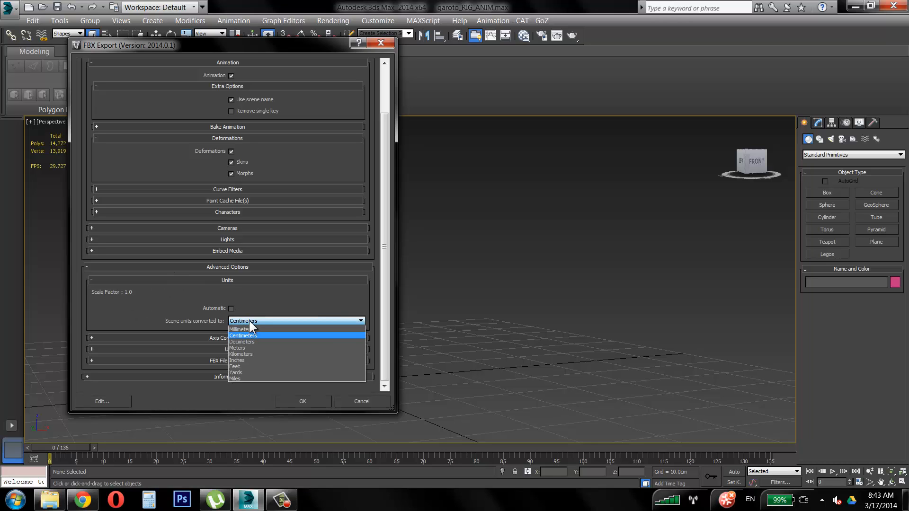
pyautogui.click(247, 344)
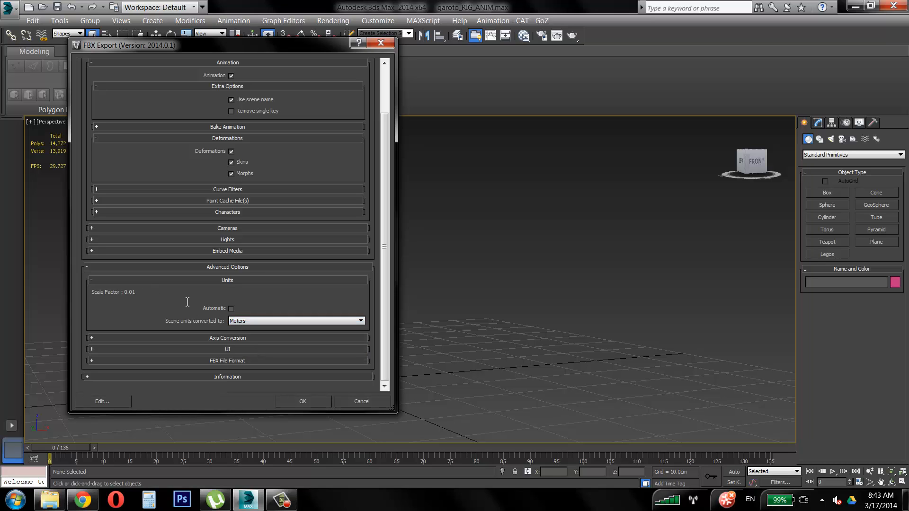
# - Toggle automatic units on and off once more and set the scene units to convert to Meters
pyautogui.click(231, 309)
pyautogui.click(231, 308)
pyautogui.click(258, 320)
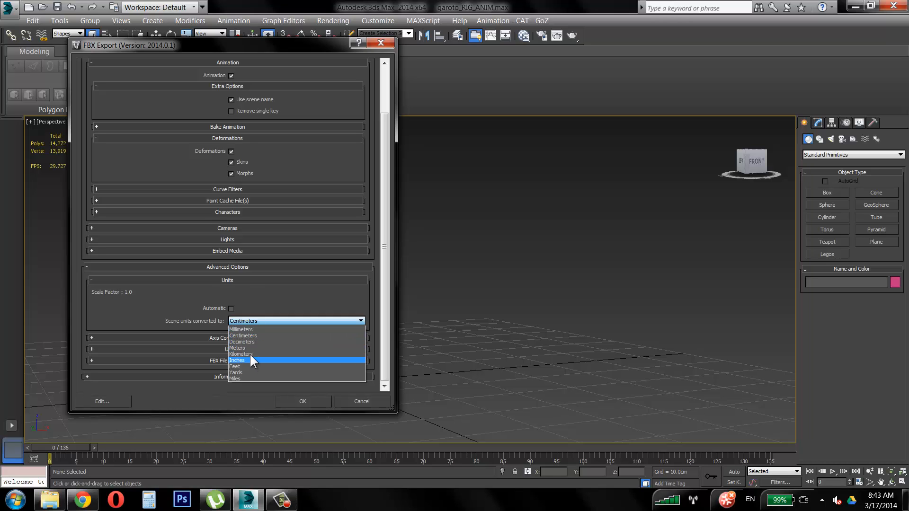
pyautogui.click(250, 347)
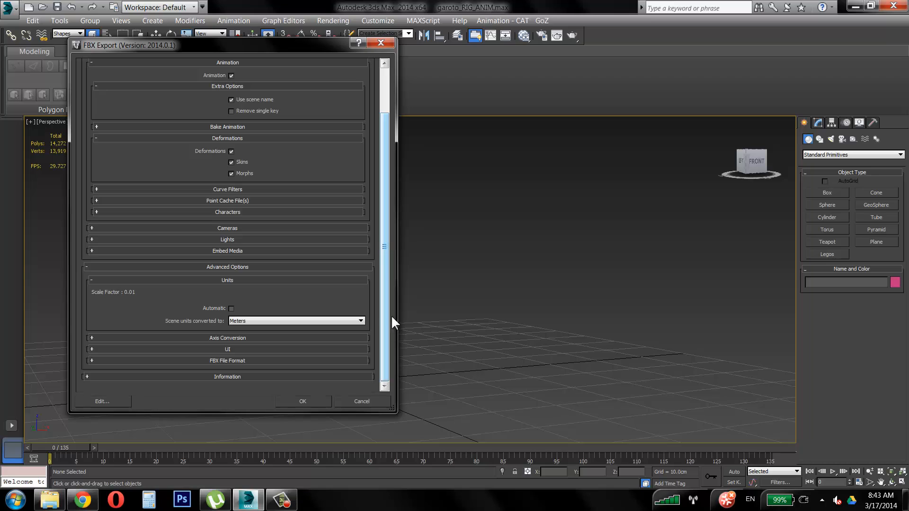
# - Expand the Axis Conversion options and set the up axis to Z-up
pyautogui.click(215, 338)
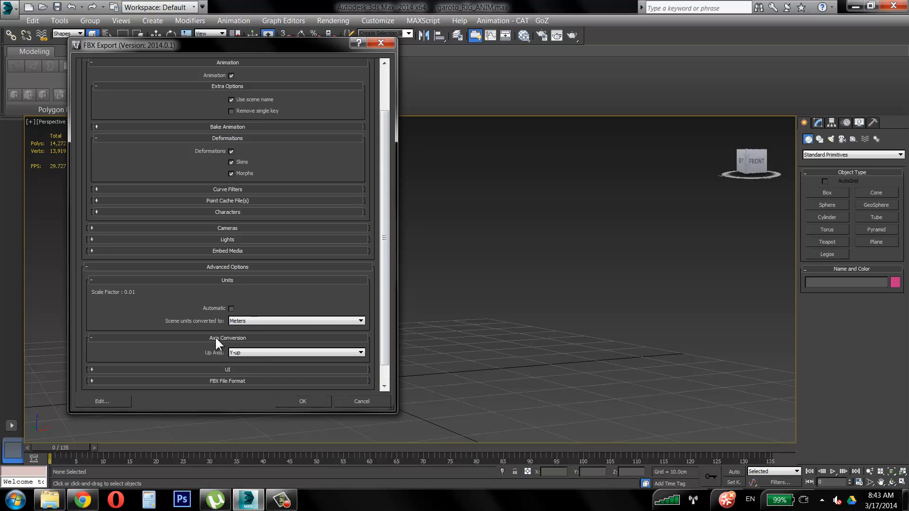
pyautogui.click(272, 352)
pyautogui.click(259, 361)
pyautogui.moveTo(385, 311); pyautogui.dragTo(385, 328)
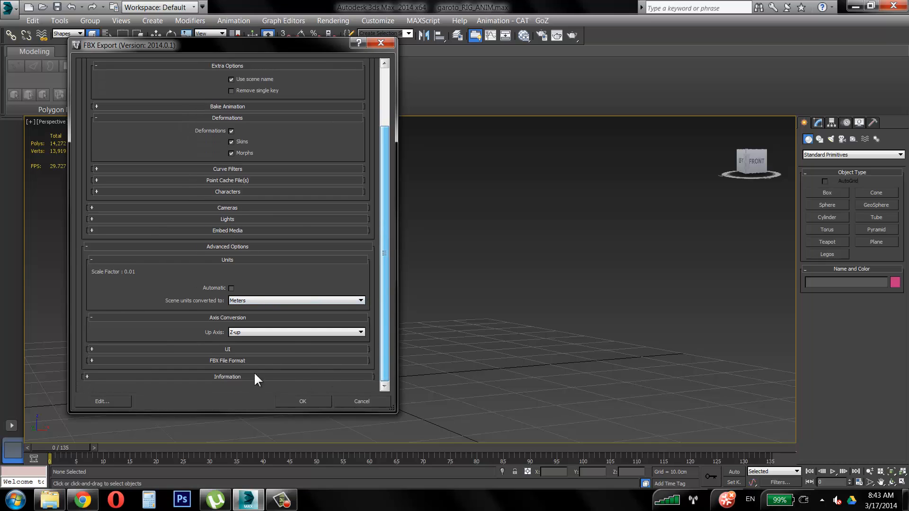
# - Check the UI options, collapse them, and set the FBX file format version to FBX 2014
pyautogui.click(248, 349)
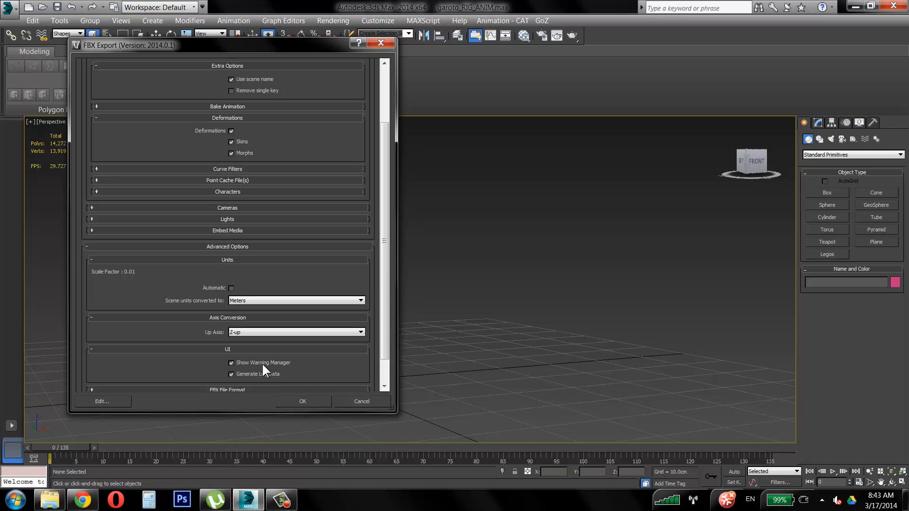
pyautogui.click(263, 349)
pyautogui.click(226, 357)
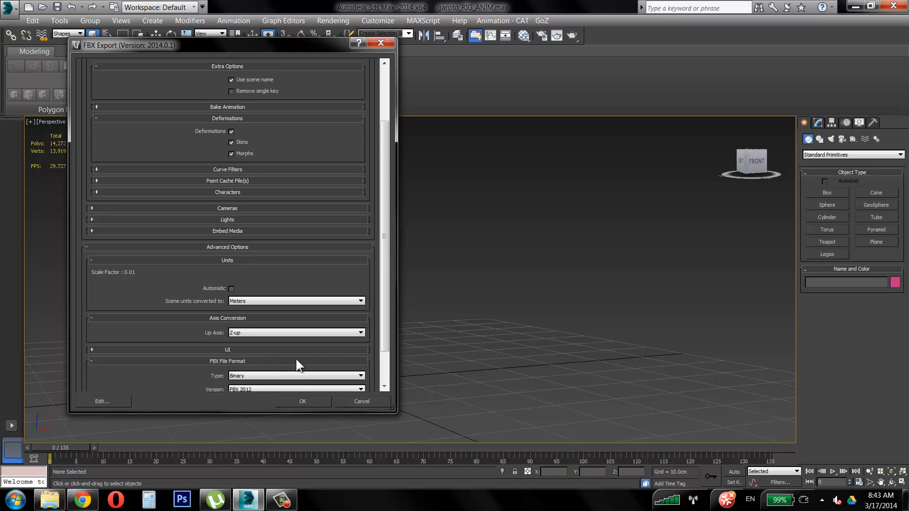
pyautogui.click(326, 349)
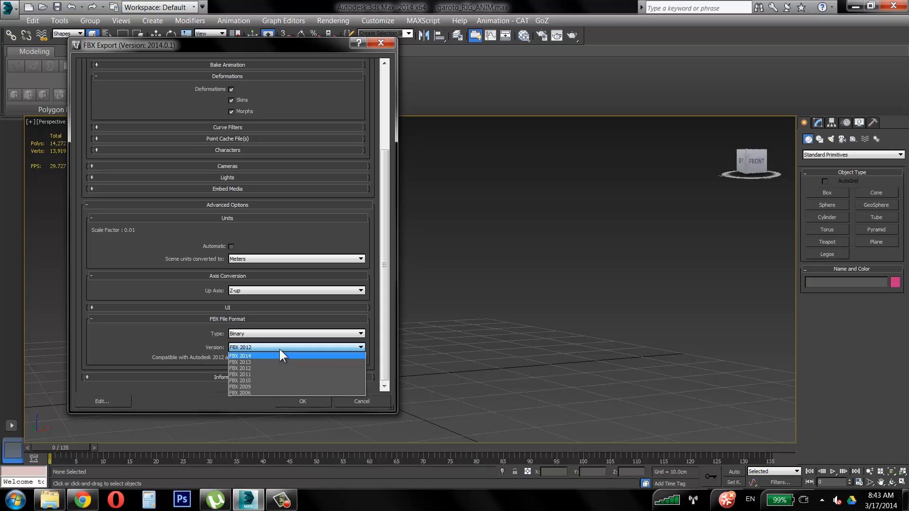
pyautogui.click(259, 345)
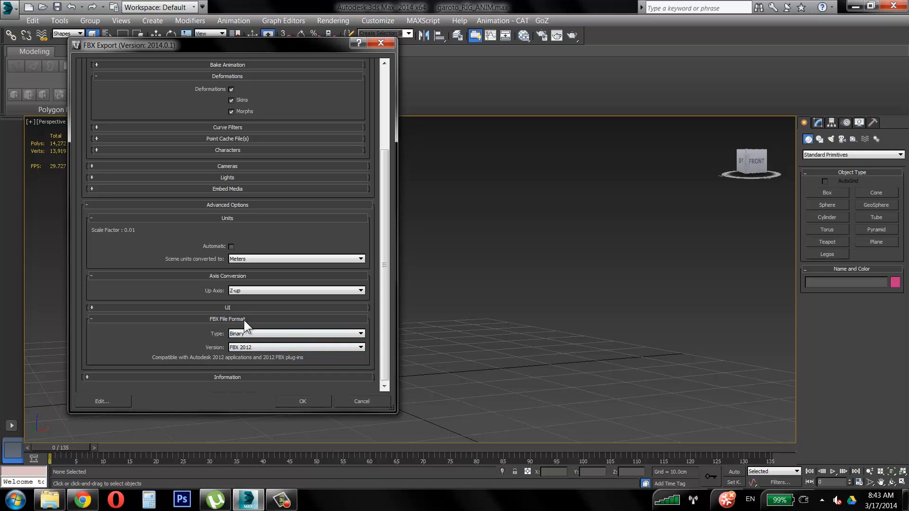
pyautogui.click(264, 348)
pyautogui.click(260, 355)
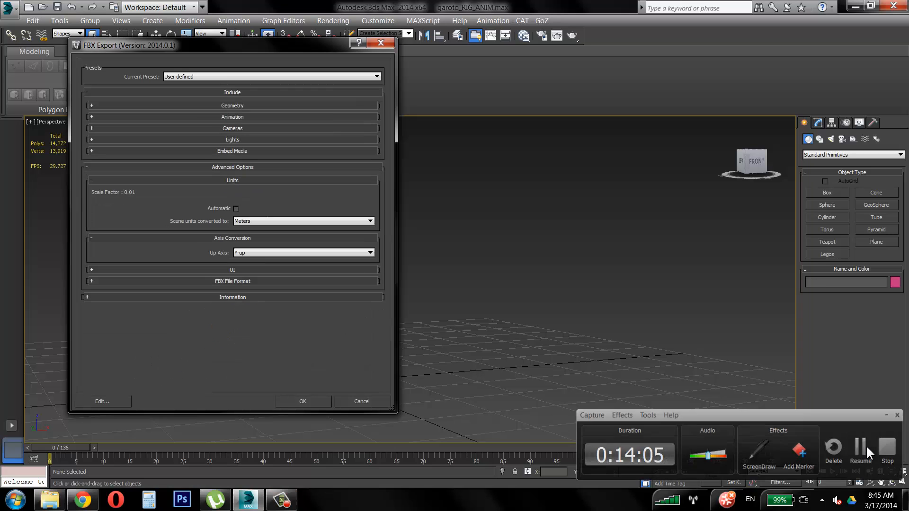
# - Check the FBX File Format settings, collapse that section and run the export
pyautogui.click(867, 447)
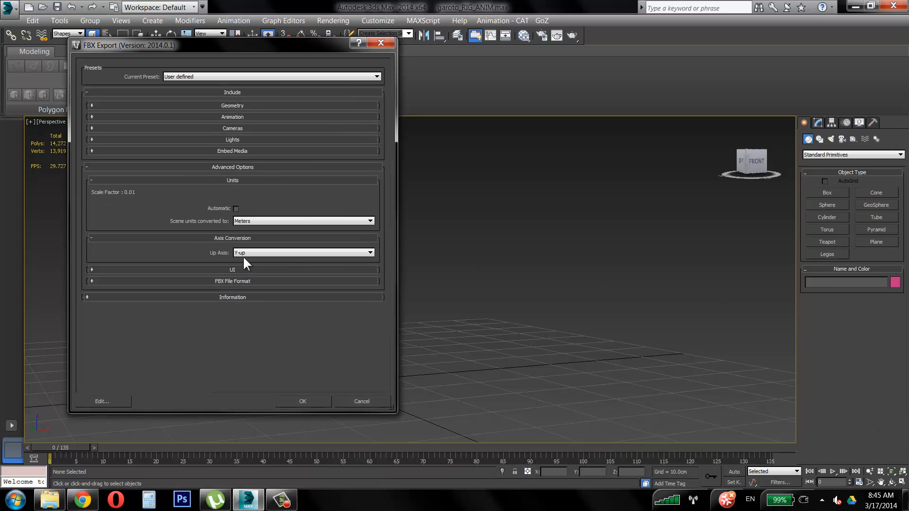
pyautogui.click(246, 281)
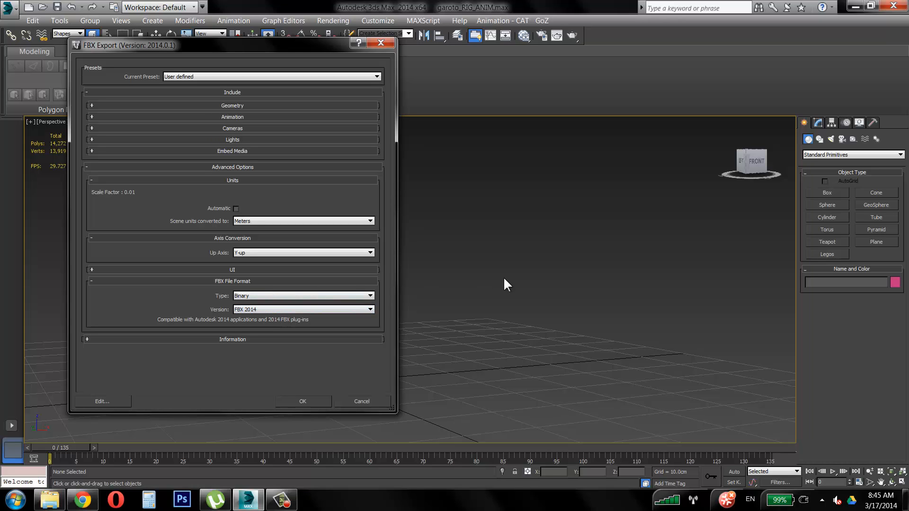
pyautogui.click(272, 281)
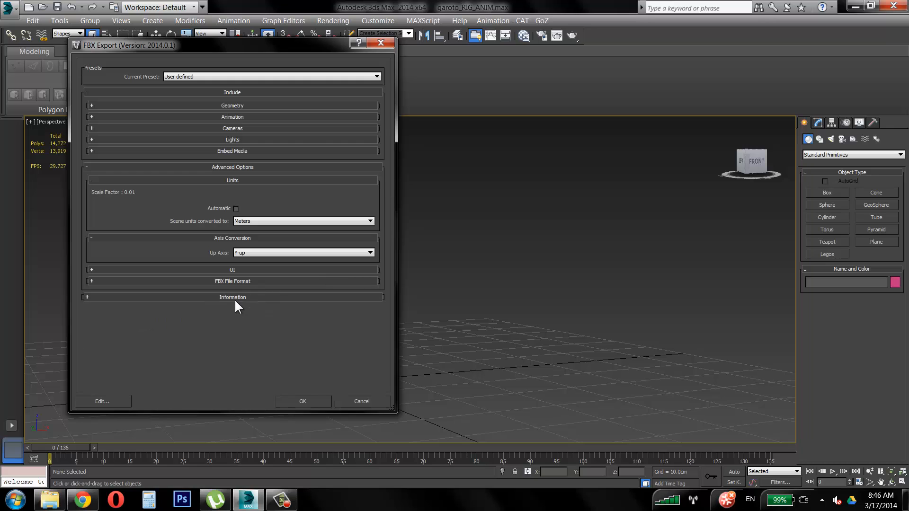
pyautogui.click(303, 406)
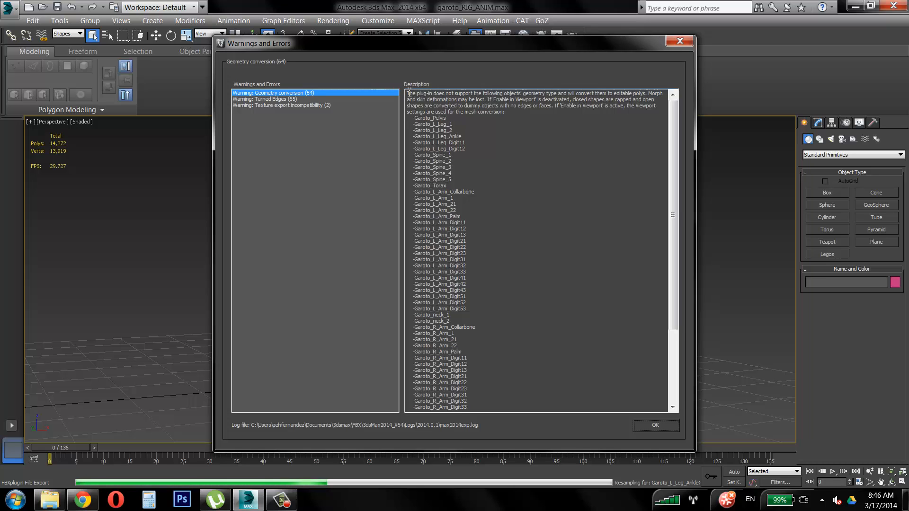
# - Examine the Geometry conversion warning's description and list of affected objects, with a brief look at the Turned Edges warning
pyautogui.moveTo(409, 93); pyautogui.dragTo(606, 124)
pyautogui.click(544, 113)
pyautogui.click(607, 124)
pyautogui.click(271, 105)
pyautogui.click(271, 99)
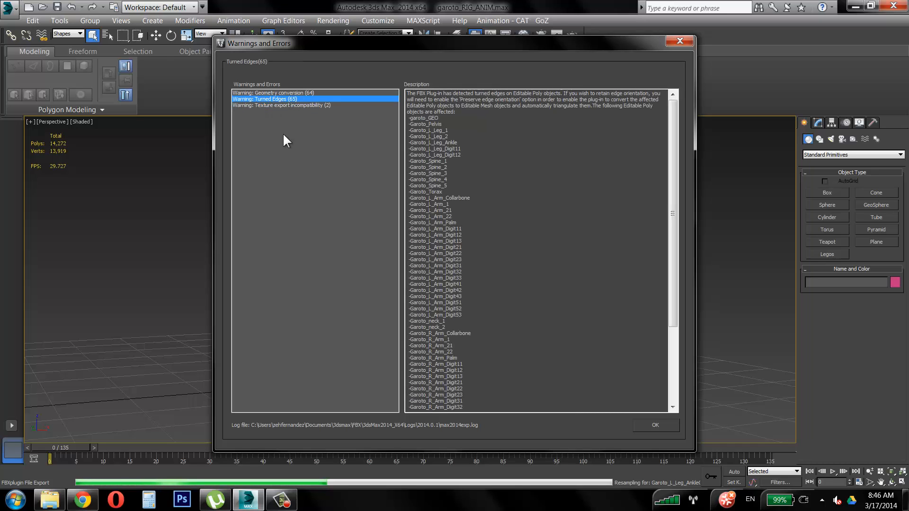
pyautogui.click(302, 93)
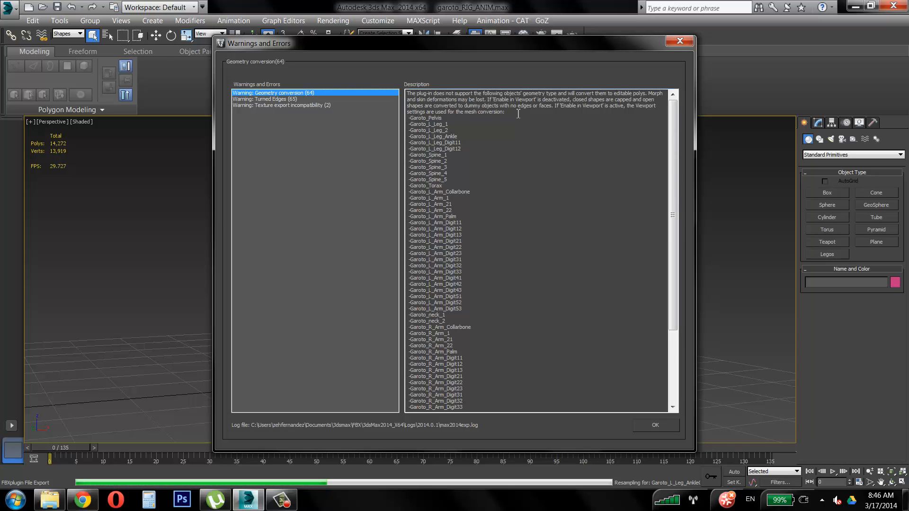
pyautogui.moveTo(407, 93); pyautogui.dragTo(528, 116)
pyautogui.moveTo(408, 118); pyautogui.dragTo(474, 417)
pyautogui.click(515, 323)
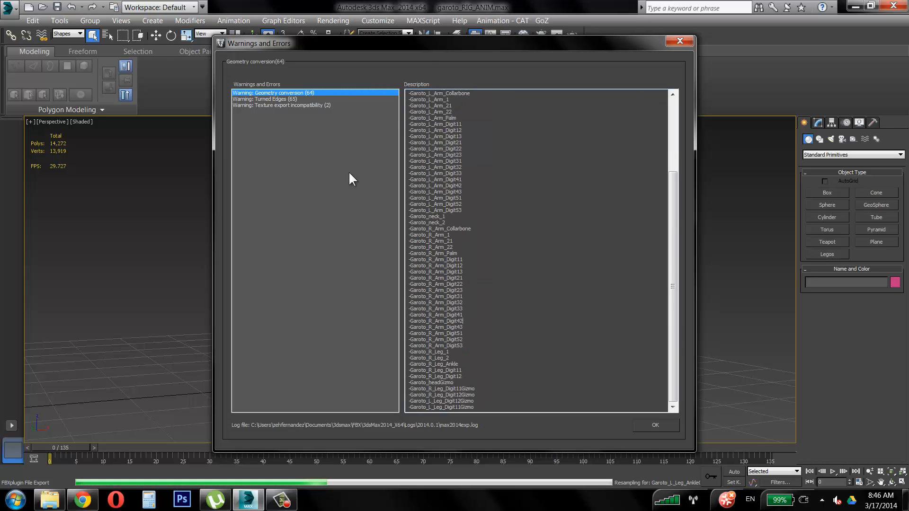
# - Read the Turned Edges and Texture export incompatibility warnings and close the report
pyautogui.click(297, 98)
pyautogui.click(300, 104)
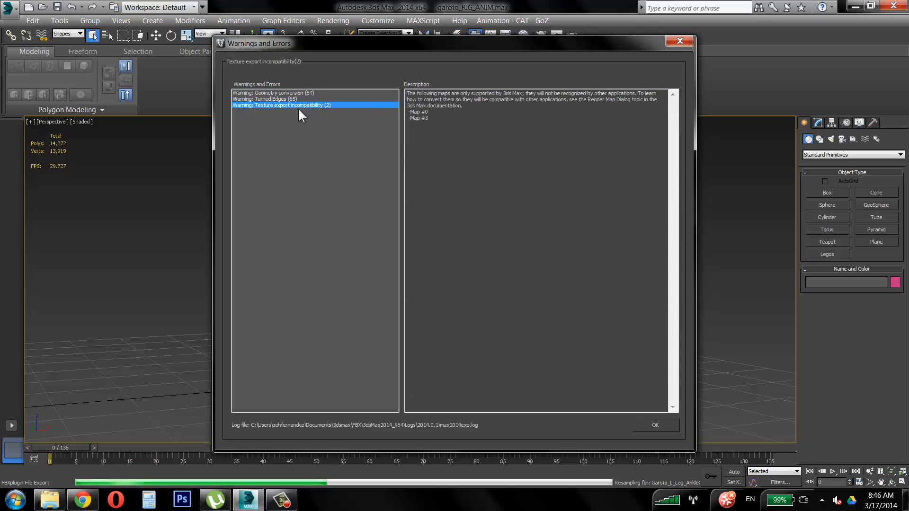
pyautogui.click(310, 99)
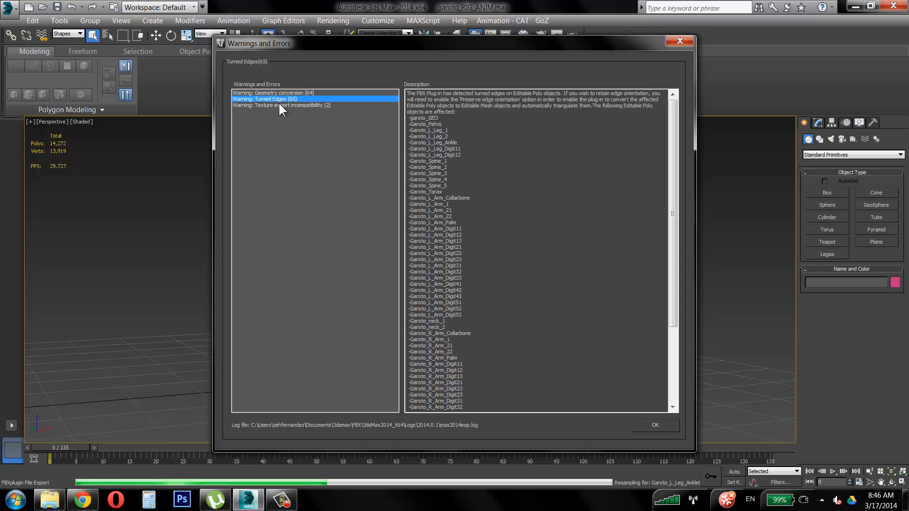
pyautogui.click(299, 105)
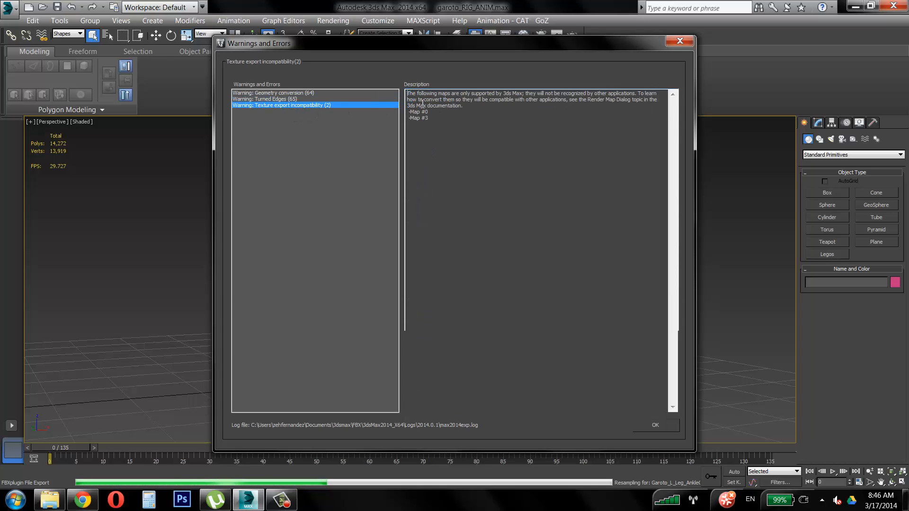
pyautogui.click(688, 42)
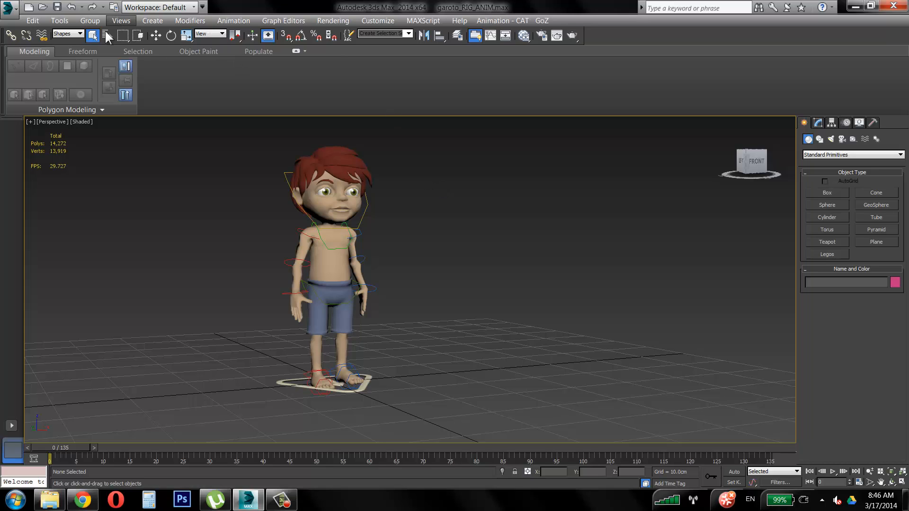
# - Start another FBX export to the Desktop, choosing GAROTO_FINAL.FBX as the target and replacing the existing file
pyautogui.click(15, 12)
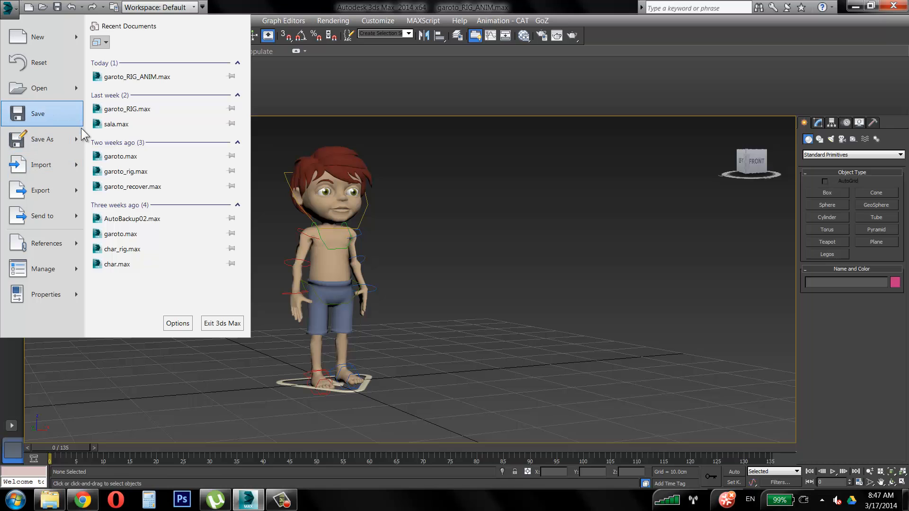
pyautogui.moveTo(71, 190)
pyautogui.click(147, 59)
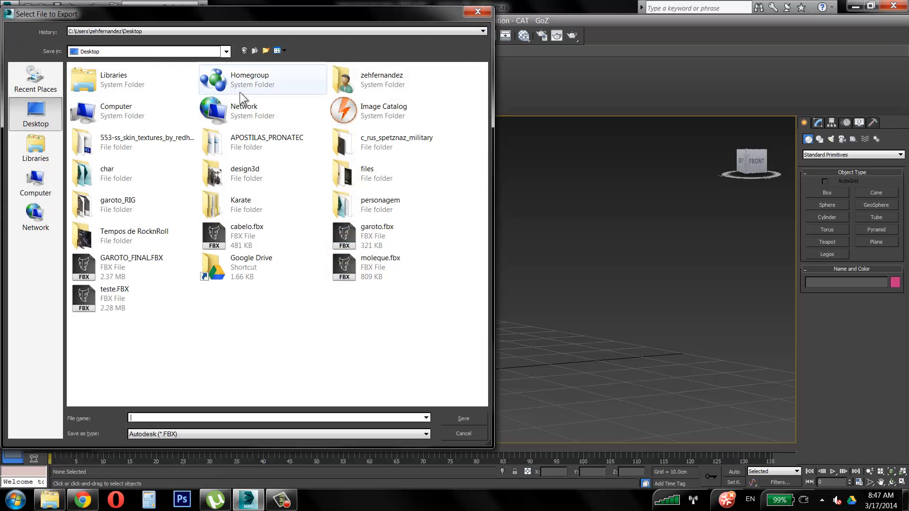
pyautogui.click(135, 266)
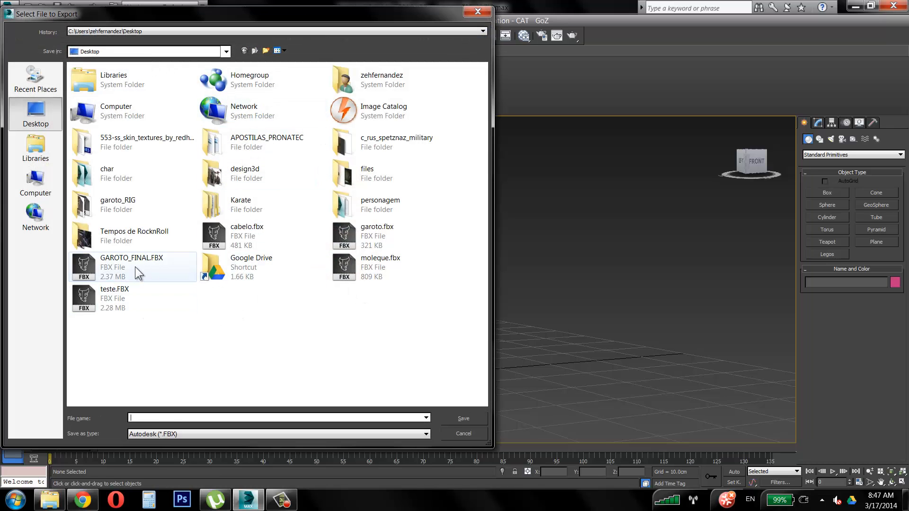
pyautogui.click(468, 417)
pyautogui.click(504, 295)
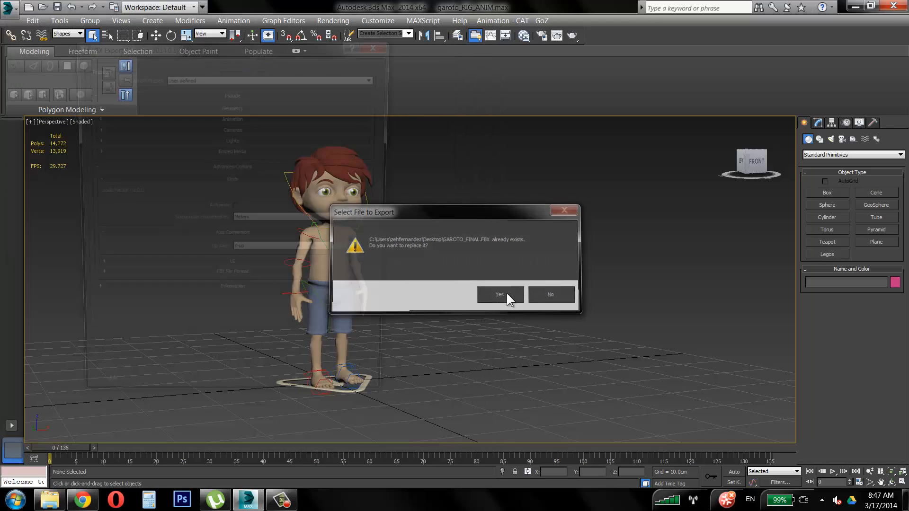
# - Enable Triangulate and Preserve edge orientation in the Geometry options and run the export
pyautogui.click(220, 106)
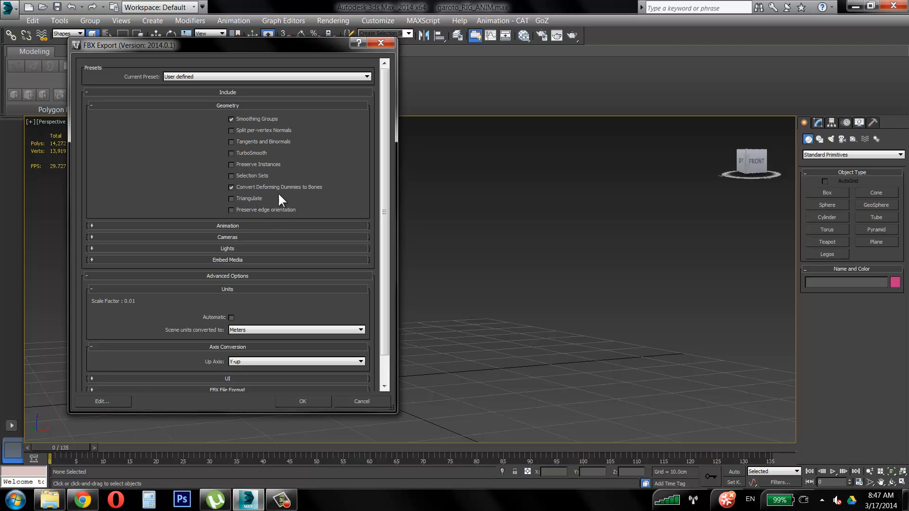
pyautogui.click(268, 227)
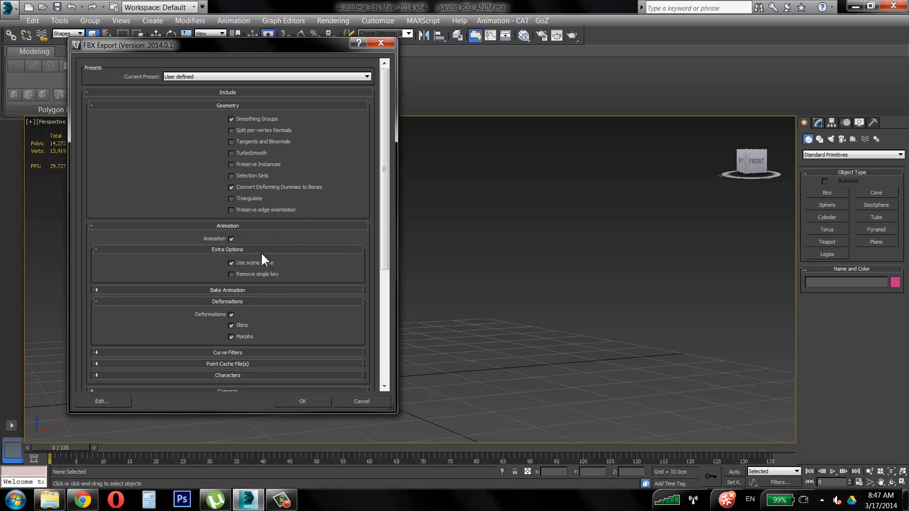
pyautogui.click(264, 225)
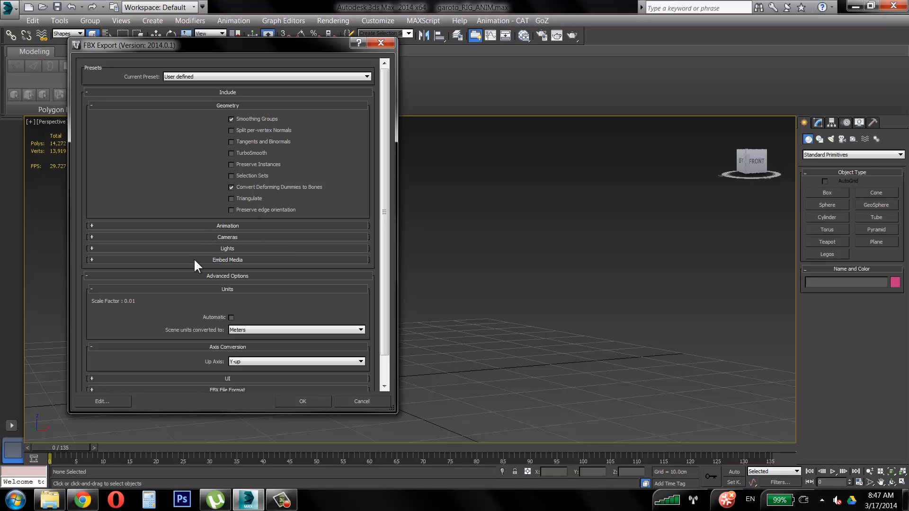
pyautogui.moveTo(387, 214); pyautogui.dragTo(388, 277)
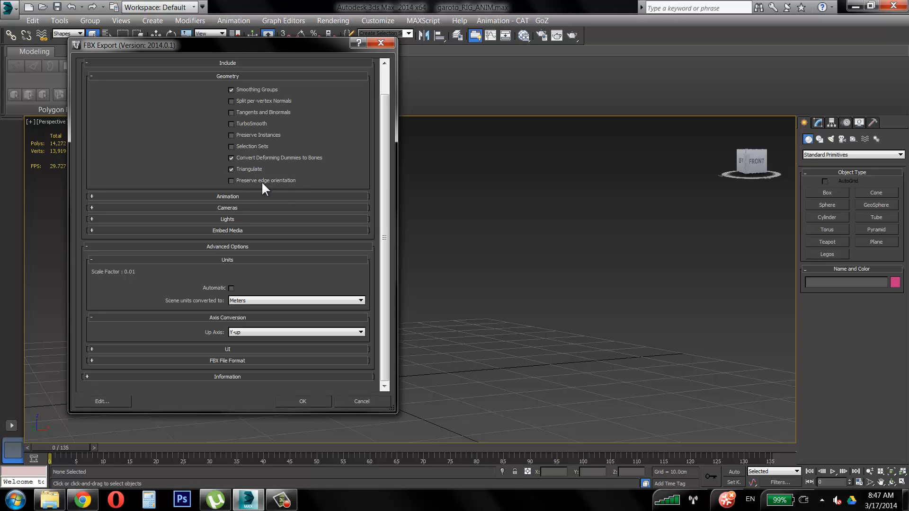
pyautogui.click(246, 180)
pyautogui.click(305, 400)
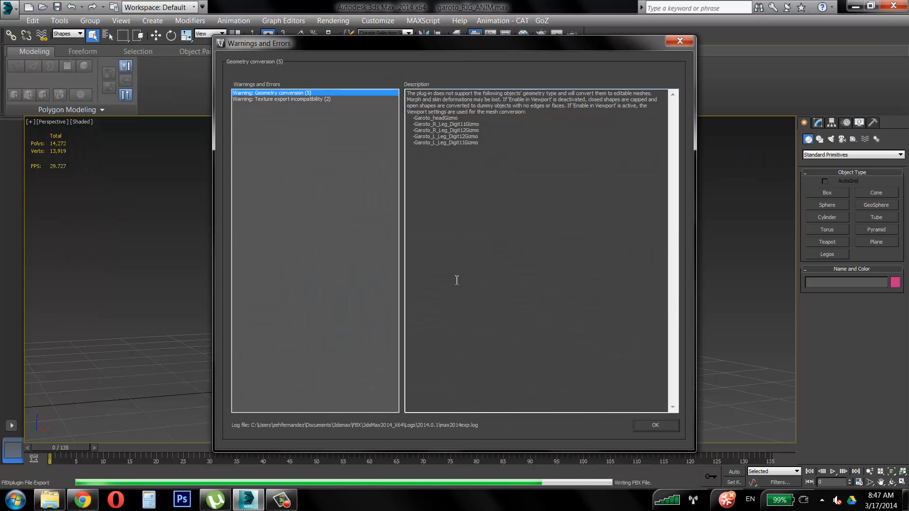
# - Examine the Geometry conversion and Texture export incompatibility warnings of the new export
pyautogui.click(301, 99)
pyautogui.click(300, 94)
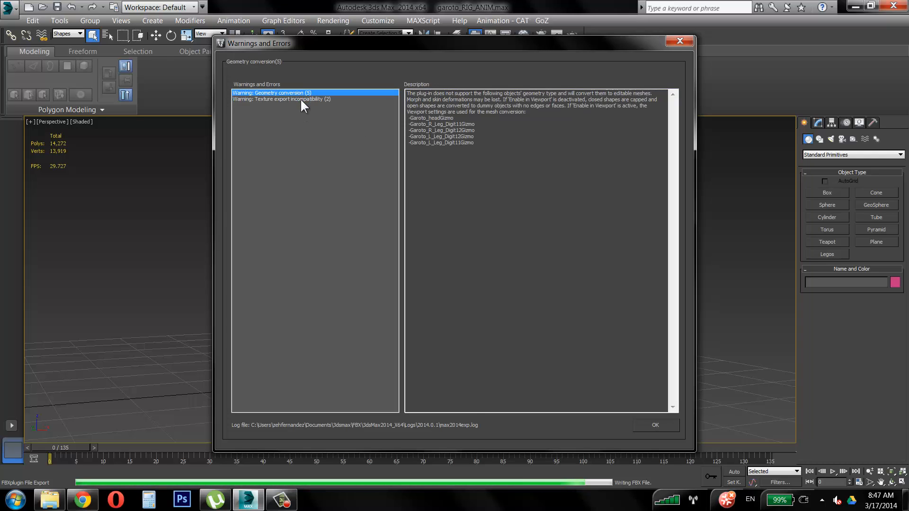
pyautogui.click(300, 97)
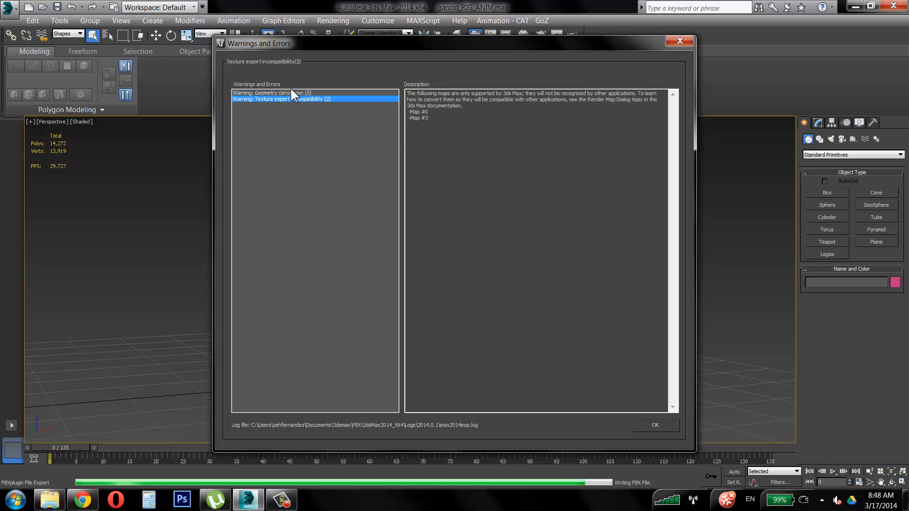
pyautogui.click(292, 93)
pyautogui.click(294, 99)
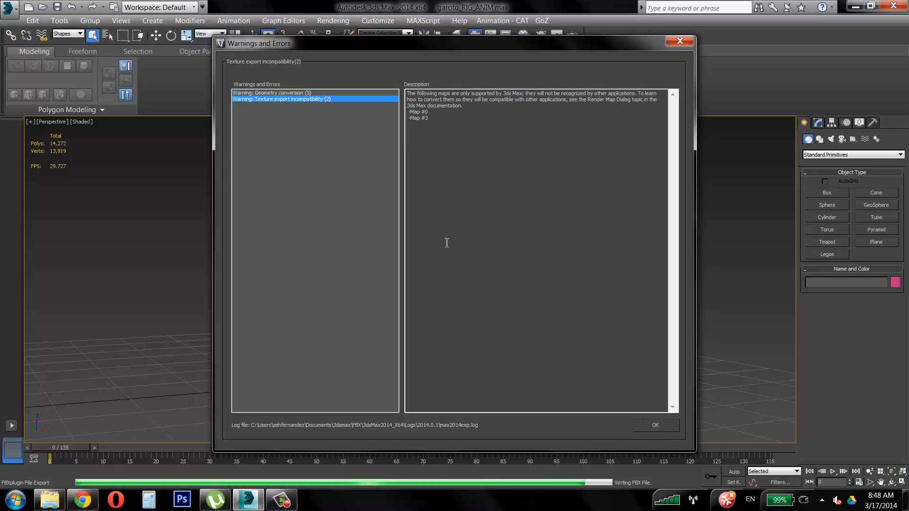
# - Dismiss the warnings report and minimize 3ds Max to show the Windows desktop
pyautogui.click(658, 428)
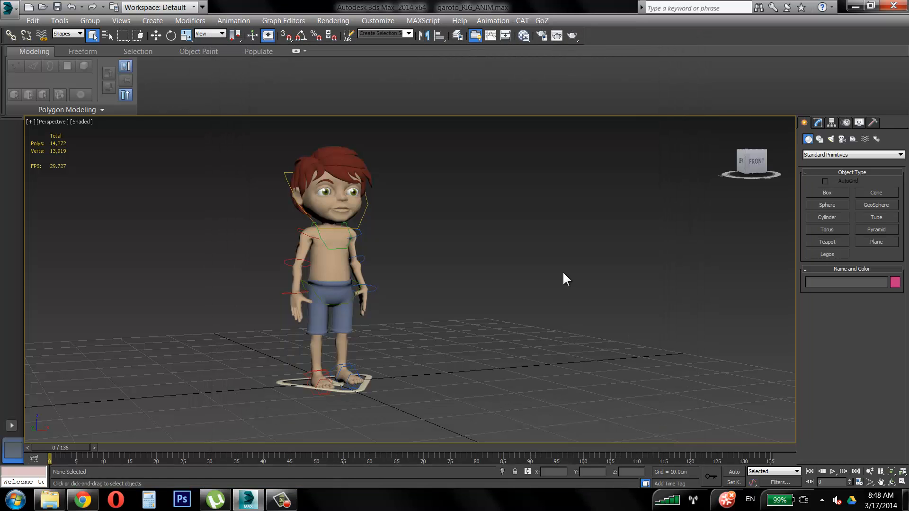
pyautogui.moveTo(524, 241); pyautogui.dragTo(546, 241, button='middle')
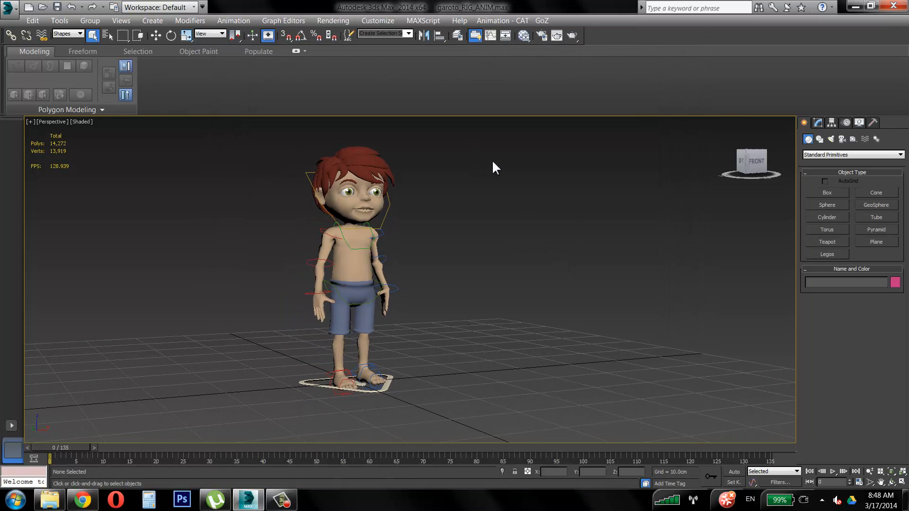
pyautogui.click(856, 5)
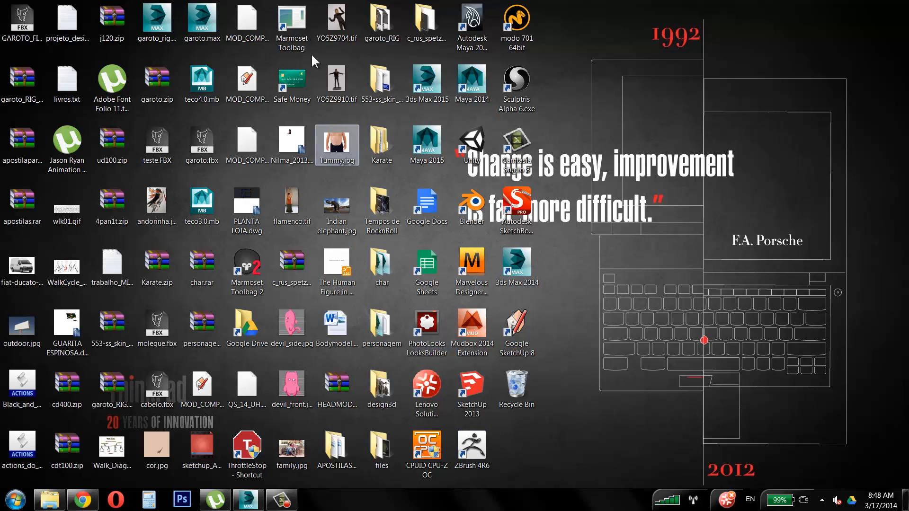
# - Switch to Unity by launching it from the desktop, and dismiss its welcome window
pyautogui.press('u')
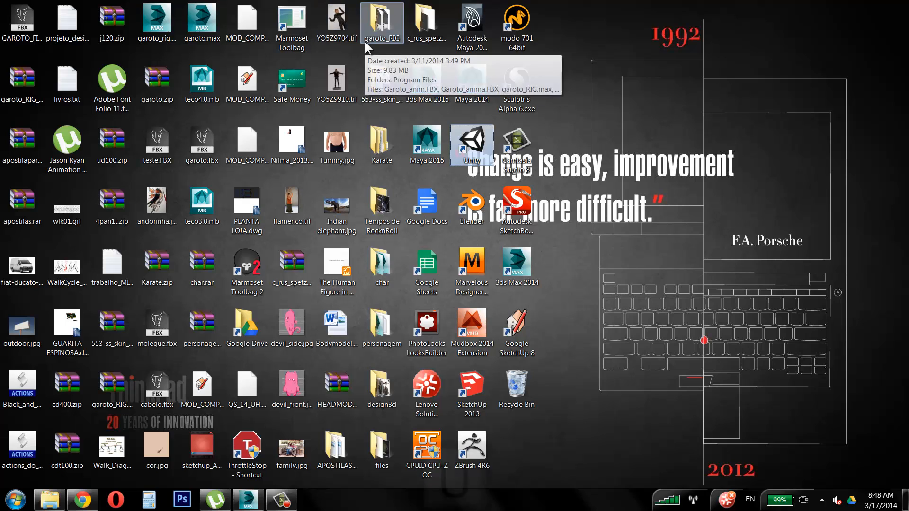
pyautogui.doubleClick(487, 140)
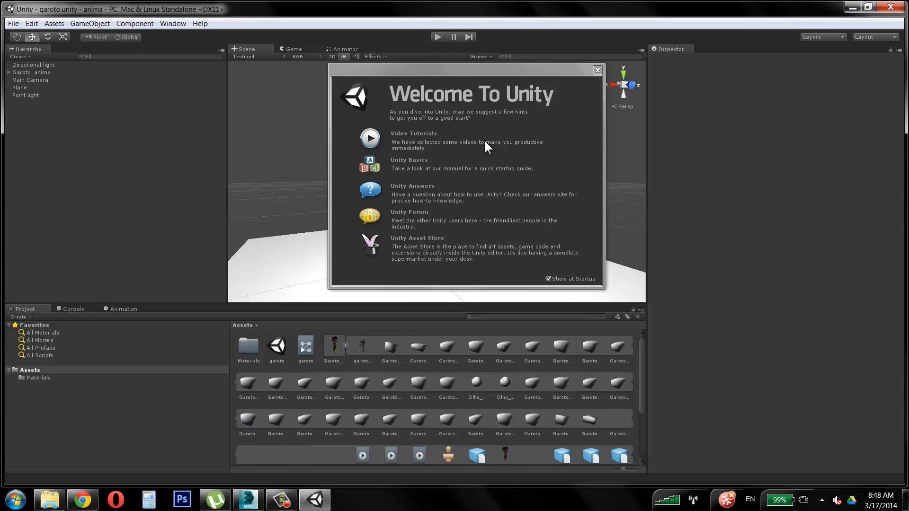
pyautogui.click(596, 70)
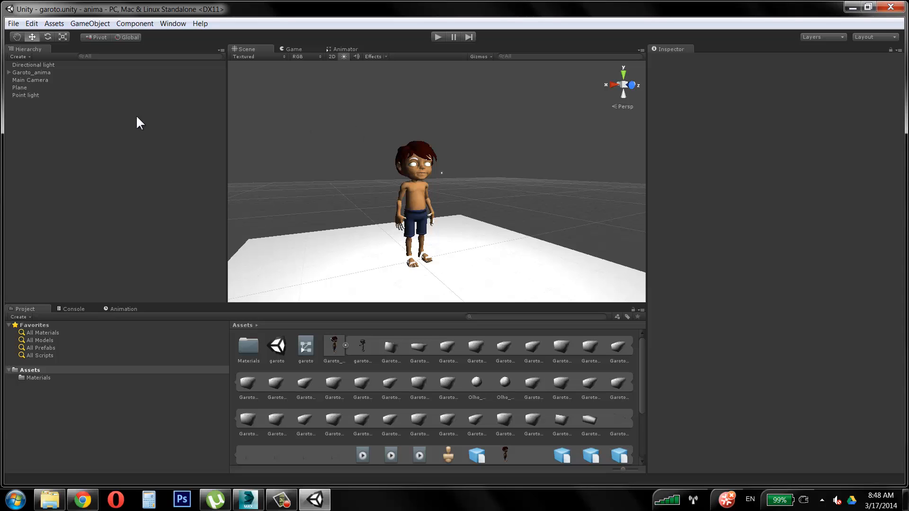
# - Create a new 3D project named anima_teste in the Documents folder with no packages imported, and dismiss the welcome window
pyautogui.click(13, 23)
pyautogui.click(61, 90)
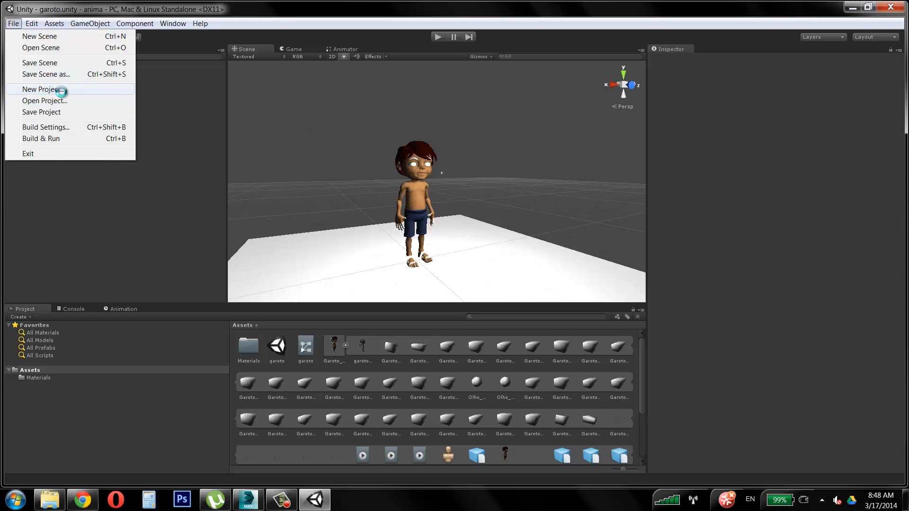
pyautogui.click(439, 197)
pyautogui.moveTo(417, 197); pyautogui.dragTo(585, 178)
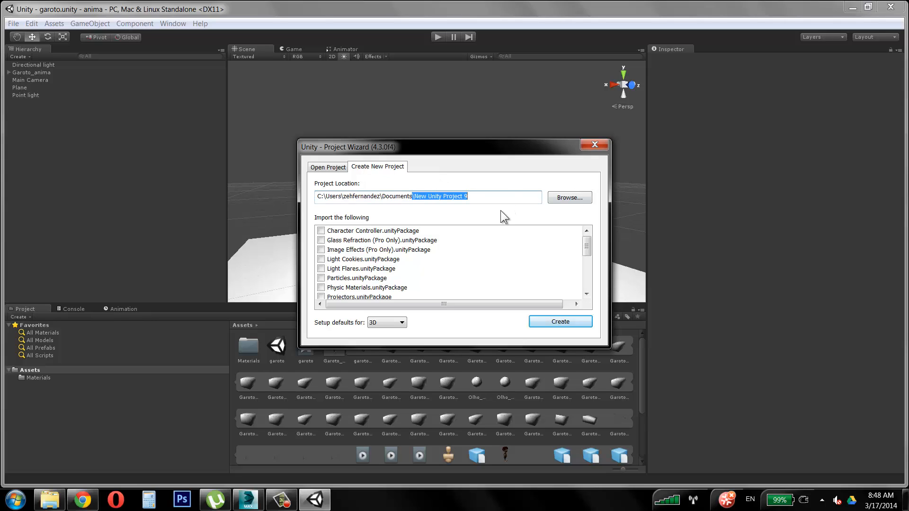
pyautogui.click(446, 201)
pyautogui.moveTo(413, 196); pyautogui.dragTo(580, 187)
pyautogui.click(471, 196)
pyautogui.write('anima_')
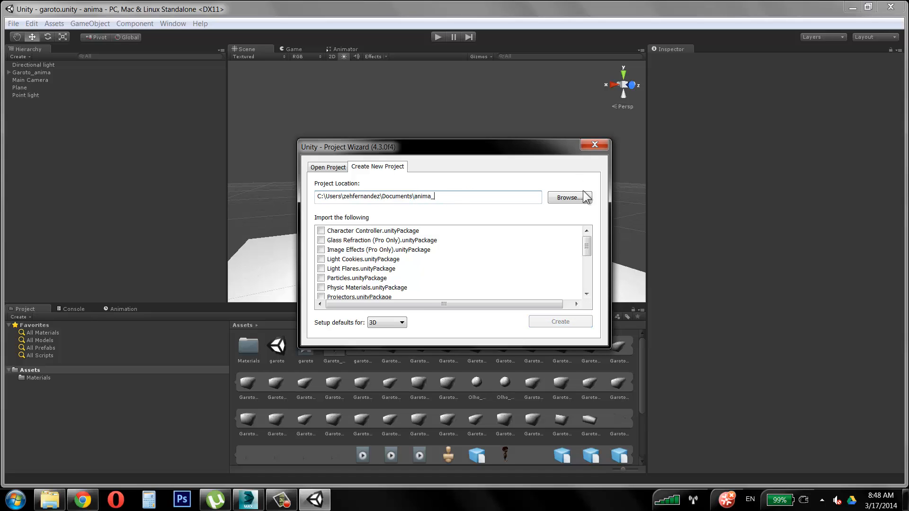
pyautogui.write('teste')
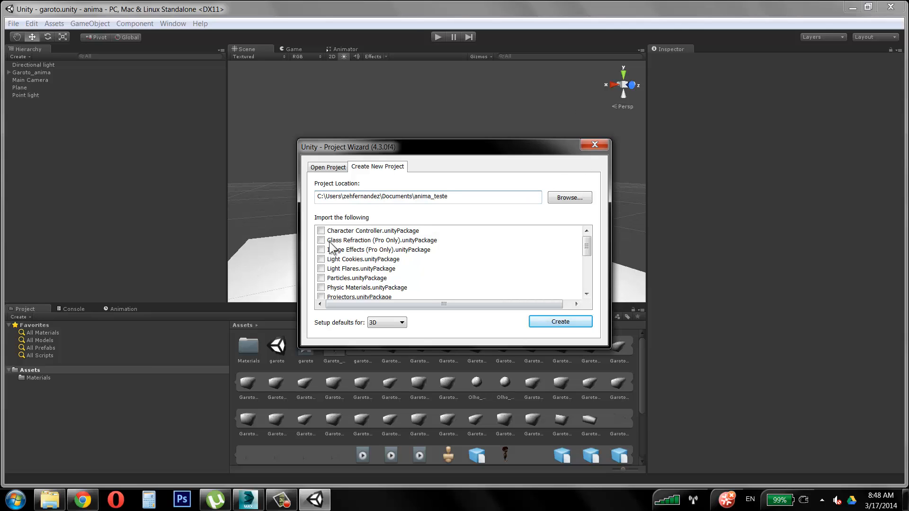
pyautogui.moveTo(586, 245); pyautogui.dragTo(590, 286)
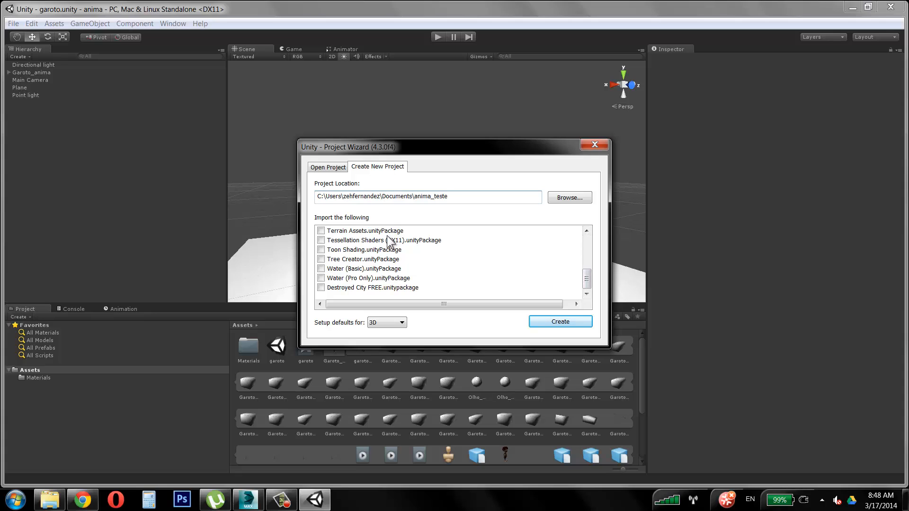
pyautogui.click(575, 322)
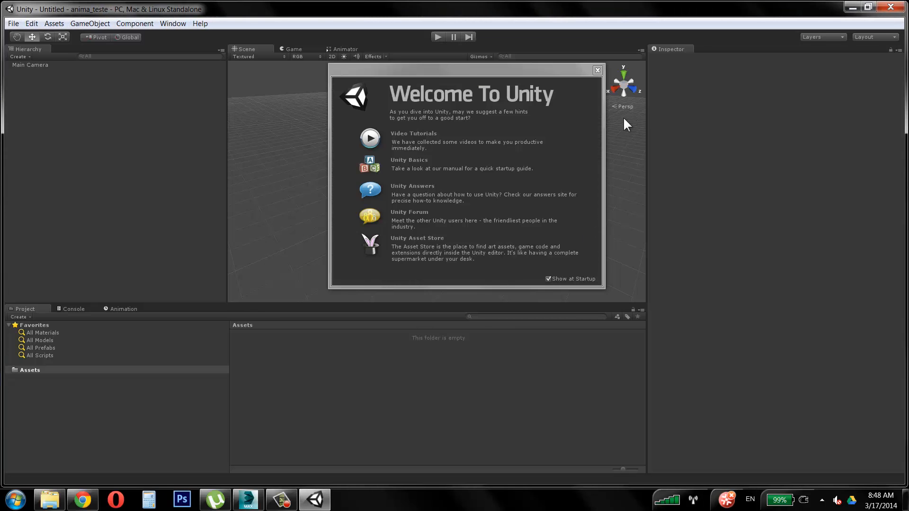
pyautogui.click(597, 70)
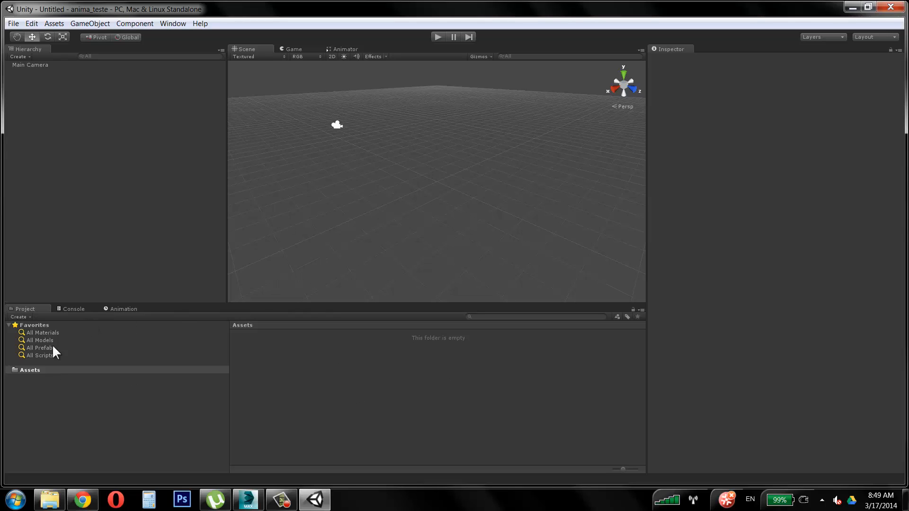
# - Import GAROTO_FINAL.FBX from the Desktop into the project's Assets folder as a new asset
pyautogui.rightClick(35, 371)
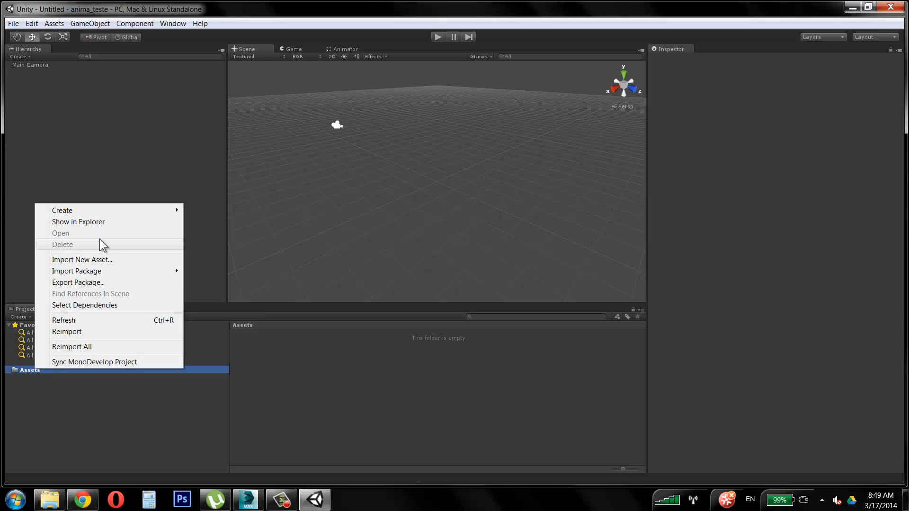
pyautogui.click(95, 259)
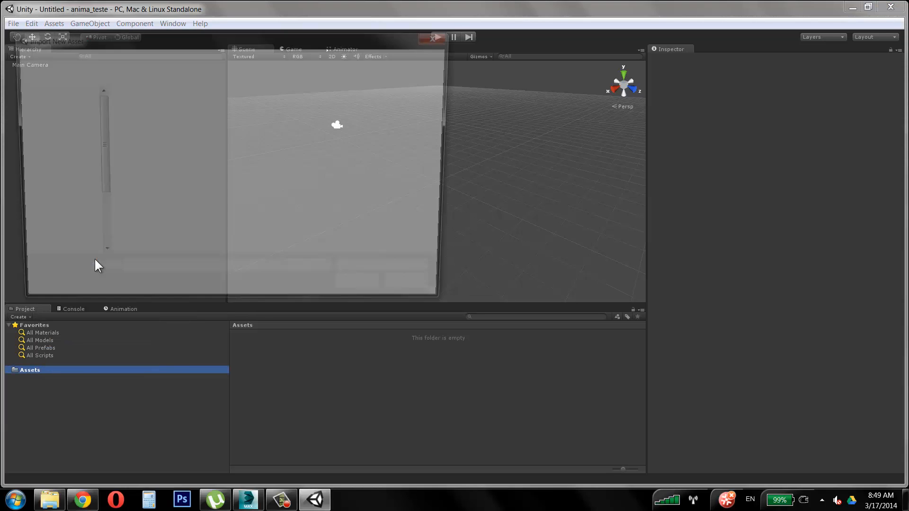
pyautogui.click(60, 110)
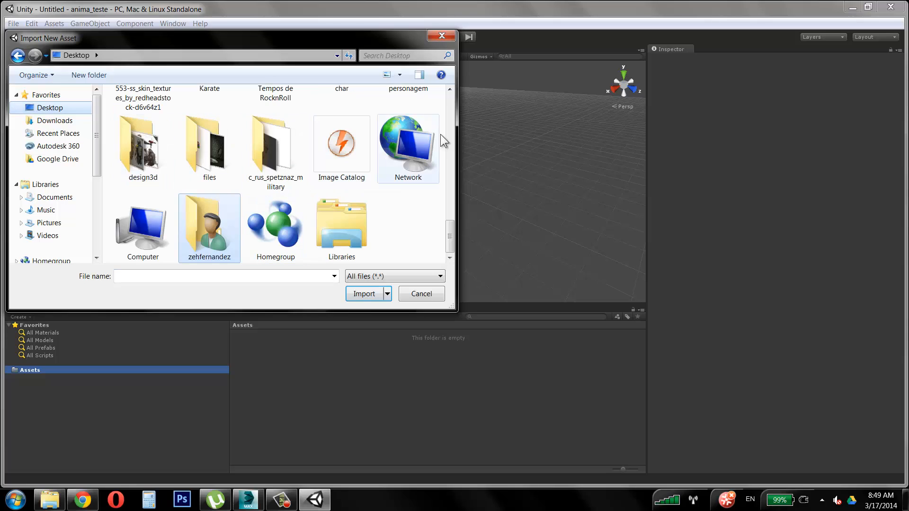
pyautogui.click(142, 122)
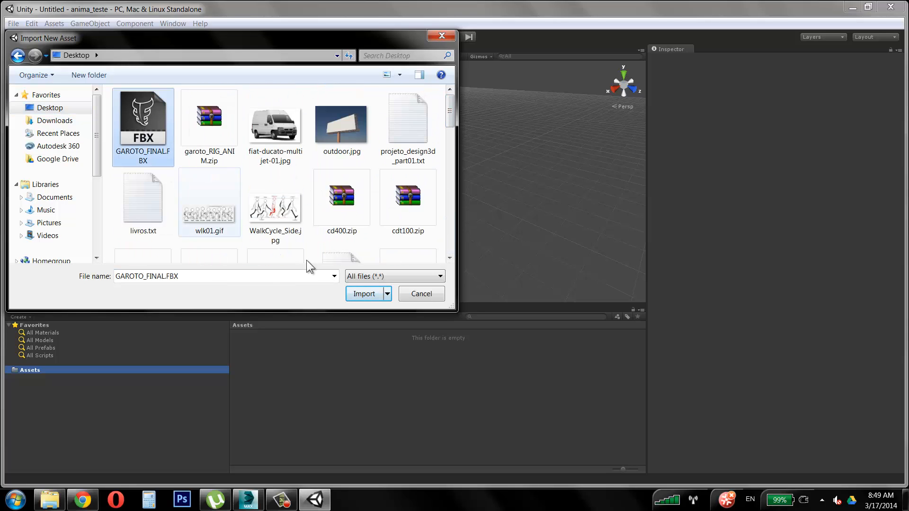
pyautogui.click(364, 293)
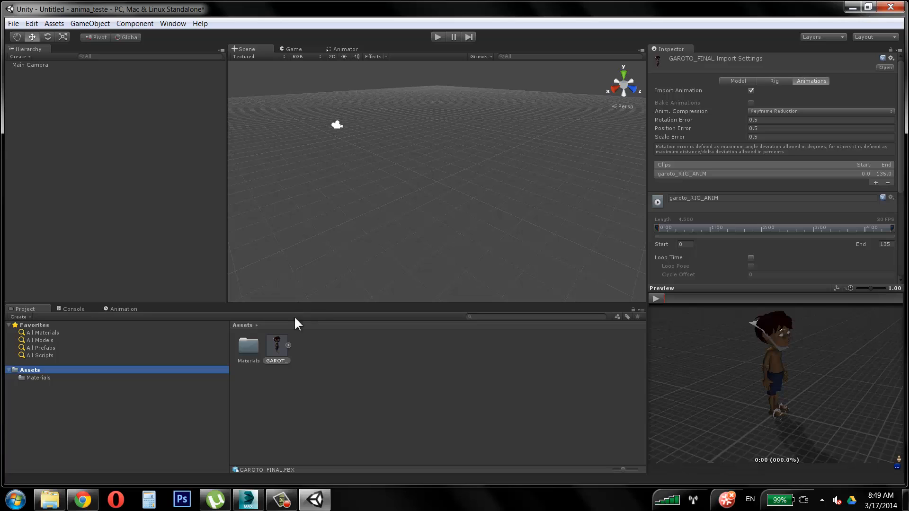
# - Inspect the GAROTO_FINAL asset's animation and model import settings, viewing the character from several angles in the preview
pyautogui.click(283, 350)
pyautogui.moveTo(786, 399); pyautogui.dragTo(744, 312)
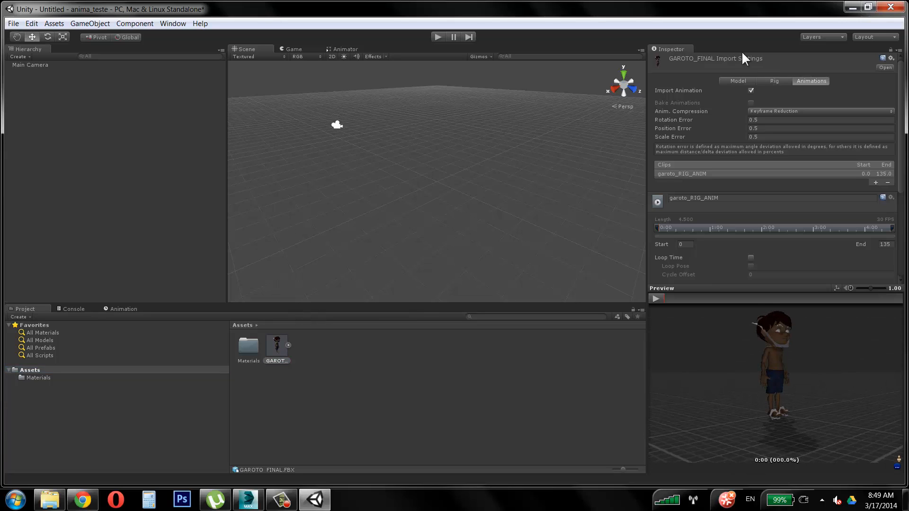
pyautogui.click(738, 81)
pyautogui.moveTo(815, 391); pyautogui.dragTo(777, 326)
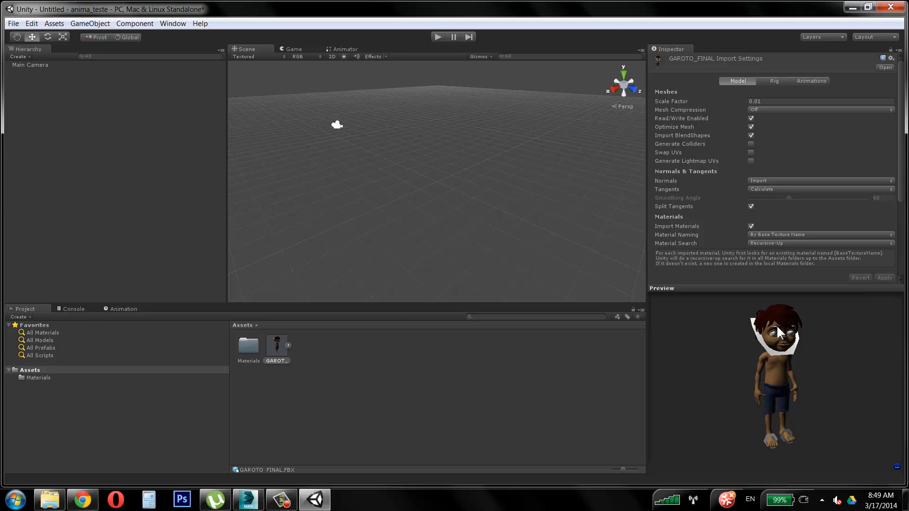
# - Expand the GAROTO_FINAL asset and examine its garoto_GEO body mesh and the two Olho eye meshes
pyautogui.rightClick(40, 369)
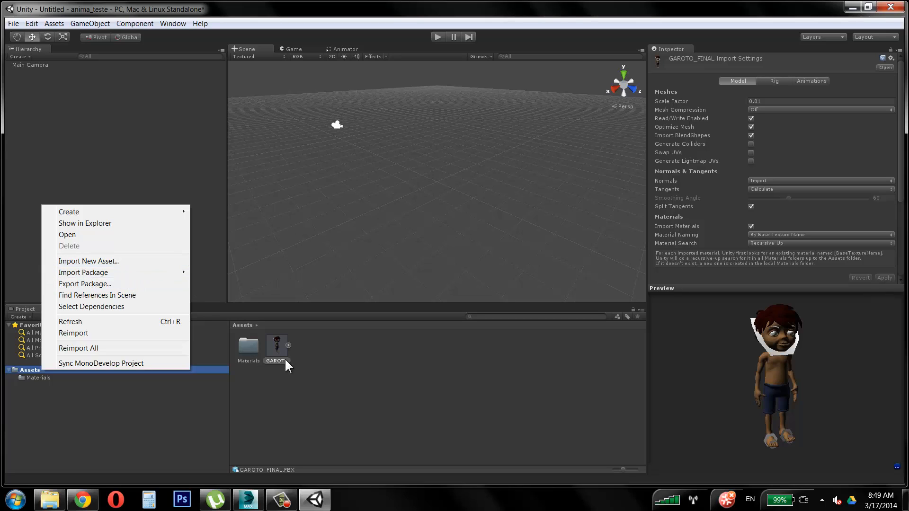
pyautogui.click(416, 360)
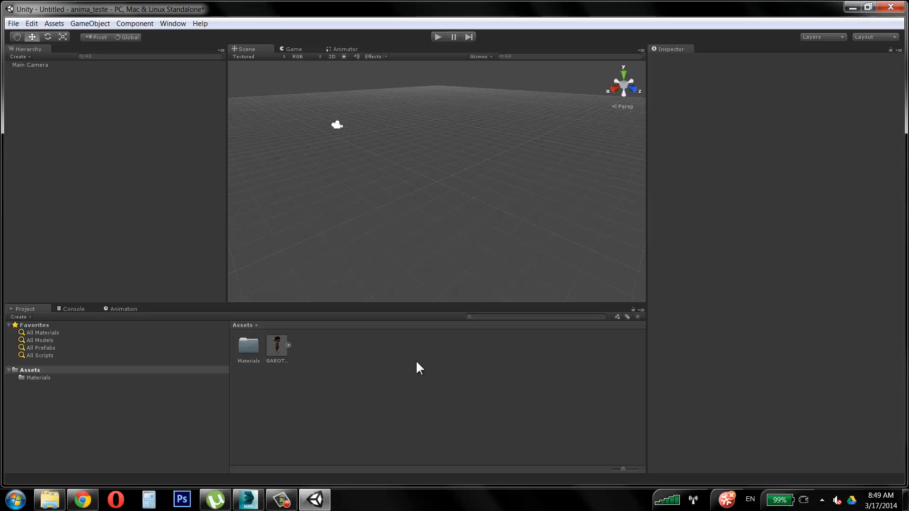
pyautogui.click(275, 349)
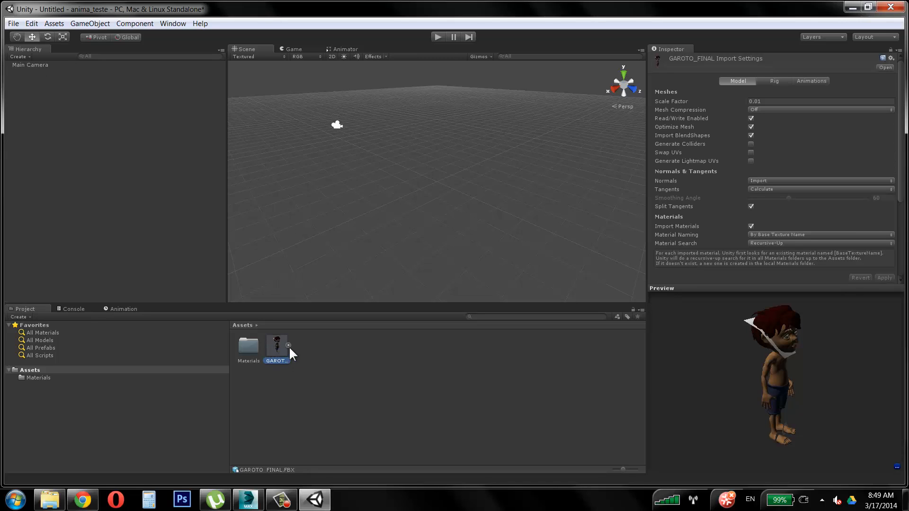
pyautogui.click(288, 345)
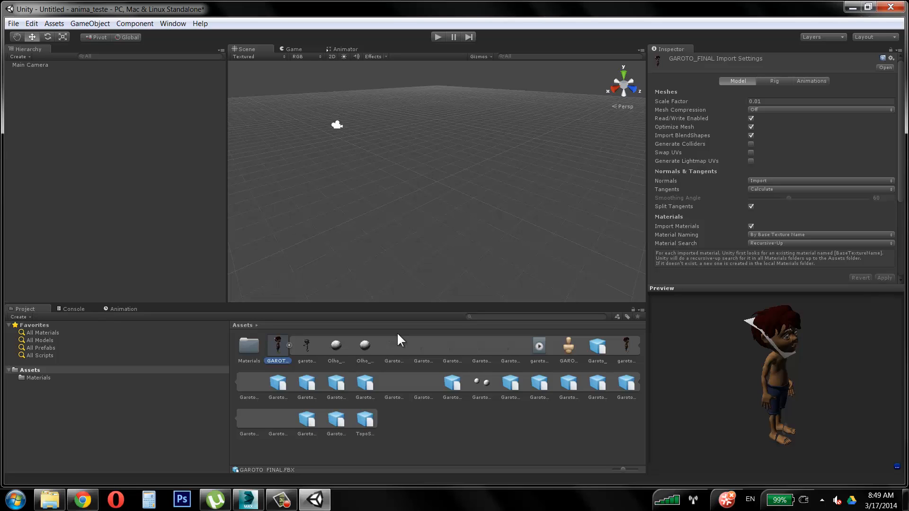
pyautogui.click(342, 345)
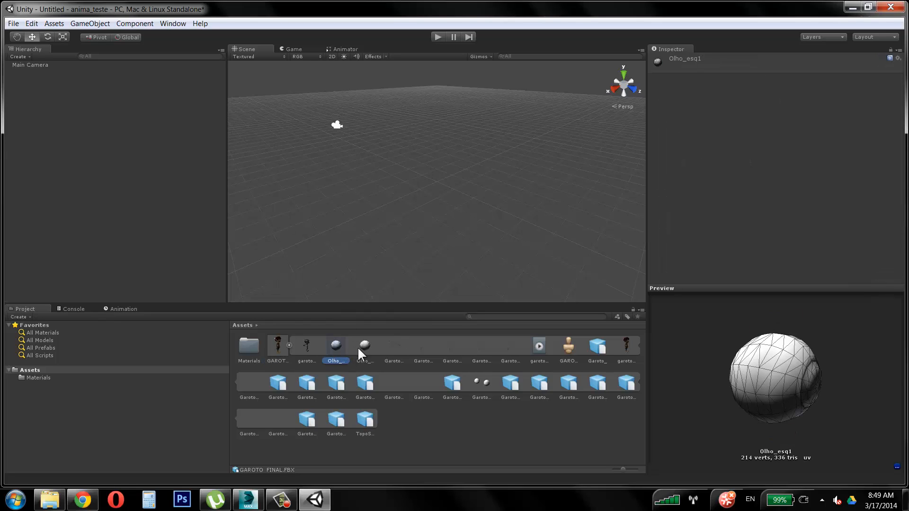
pyautogui.click(359, 348)
pyautogui.click(336, 346)
pyautogui.click(305, 351)
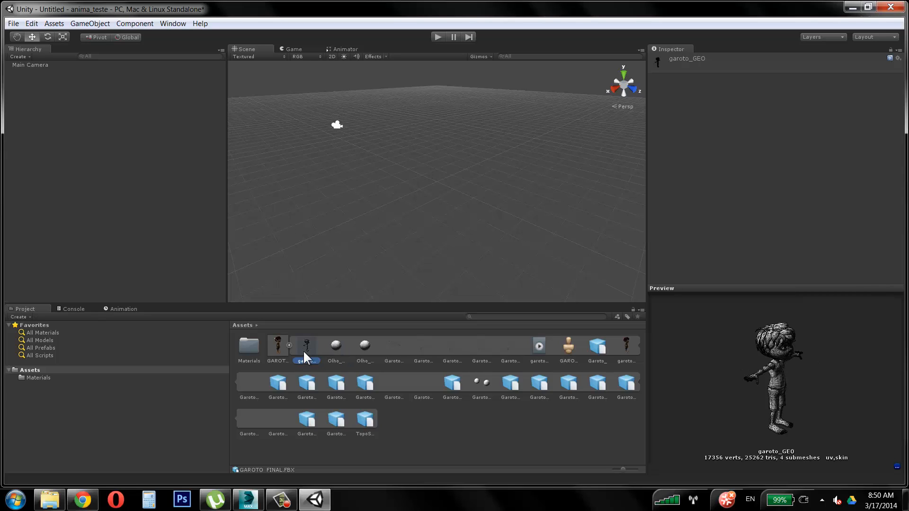
pyautogui.click(366, 350)
pyautogui.click(337, 345)
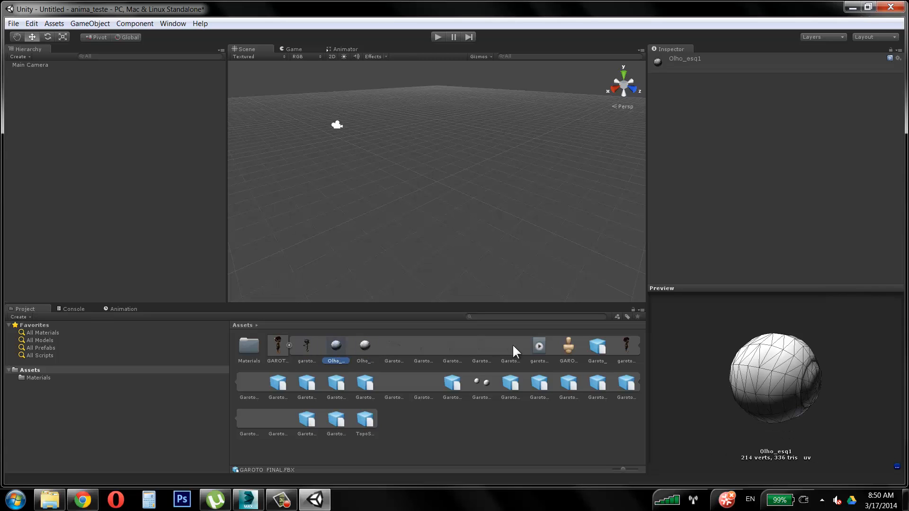
# - Play the garoto_RIG_ANIM animation clip in the preview
pyautogui.click(538, 348)
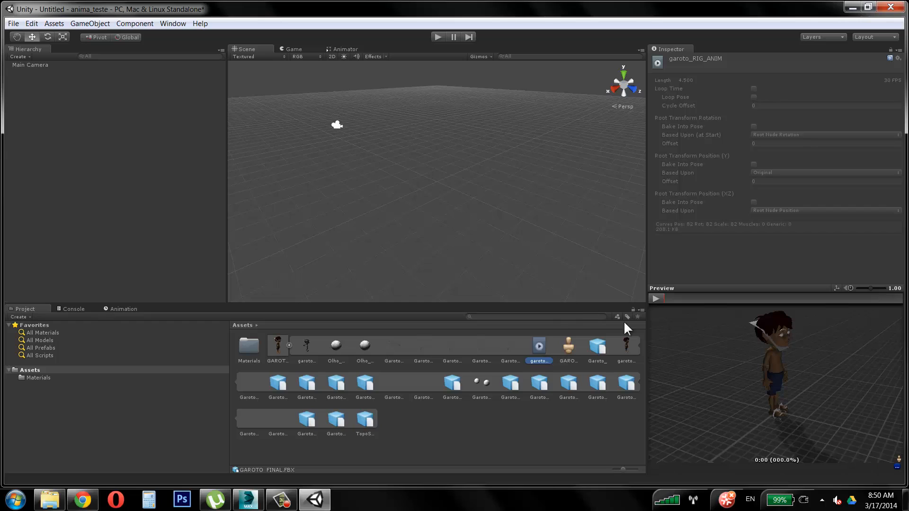
pyautogui.click(657, 299)
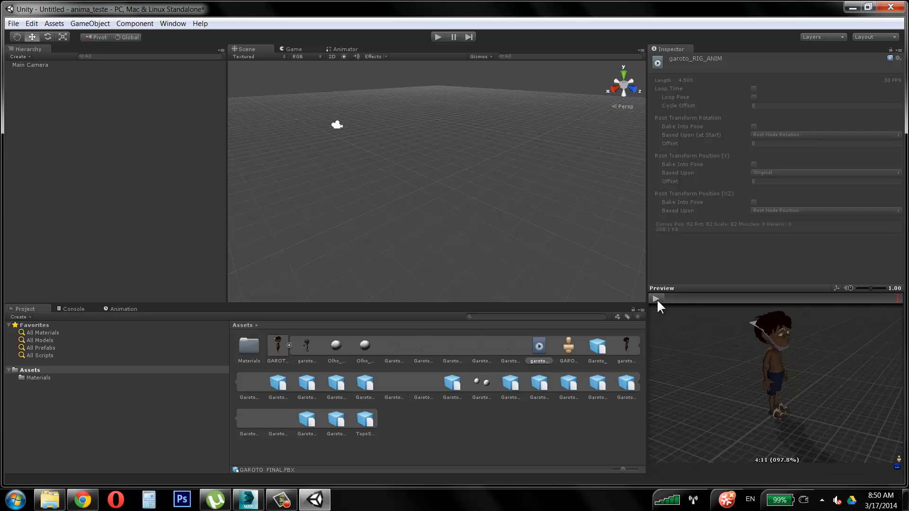
# - Change the main color of garoto_GEO's cbelo1 hair material to bright yellow
pyautogui.click(626, 345)
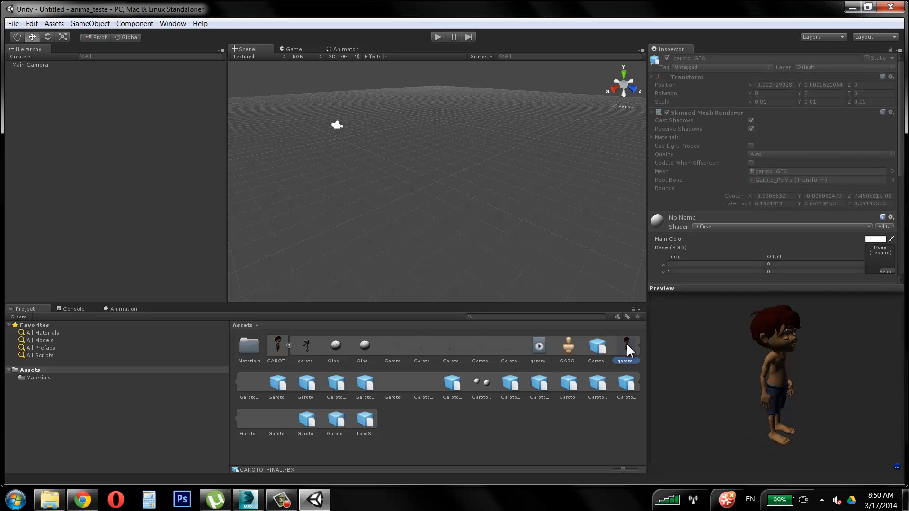
pyautogui.moveTo(903, 173); pyautogui.dragTo(908, 266)
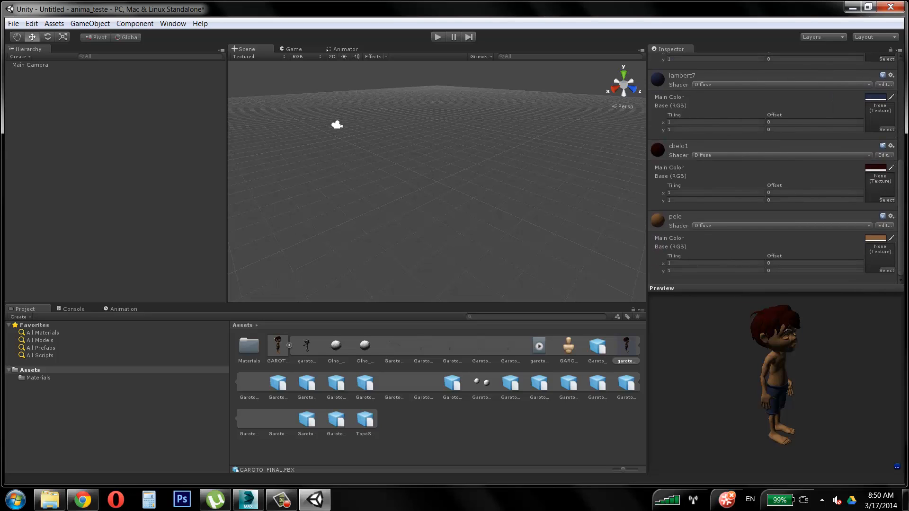
pyautogui.click(876, 167)
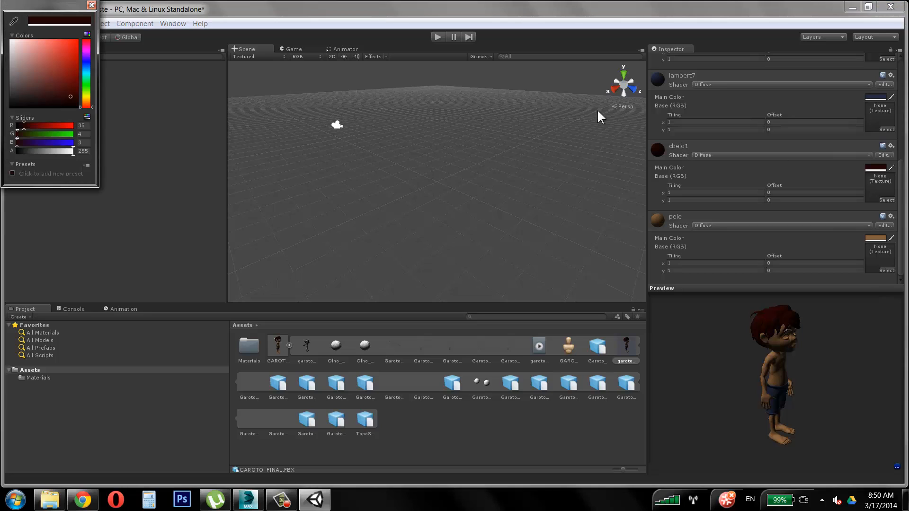
pyautogui.moveTo(79, 52)
pyautogui.mouseDown()
pyautogui.moveTo(71, 77)
pyautogui.moveTo(83, 98)
pyautogui.mouseUp()
pyautogui.click(87, 97)
pyautogui.moveTo(70, 50)
pyautogui.mouseDown()
pyautogui.moveTo(27, 23)
pyautogui.moveTo(75, 59)
pyautogui.moveTo(84, 48)
pyautogui.moveTo(58, 46)
pyautogui.mouseUp()
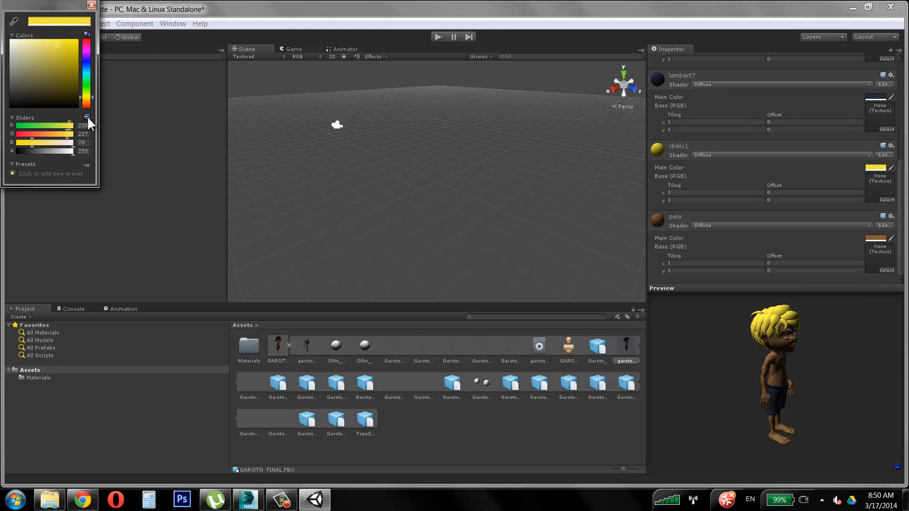
pyautogui.click(92, 4)
# - Try gray and orange hair tones on the cbelo1 material, ending with dark brown, RGB 73, 37, 24
pyautogui.click(874, 168)
pyautogui.click(17, 86)
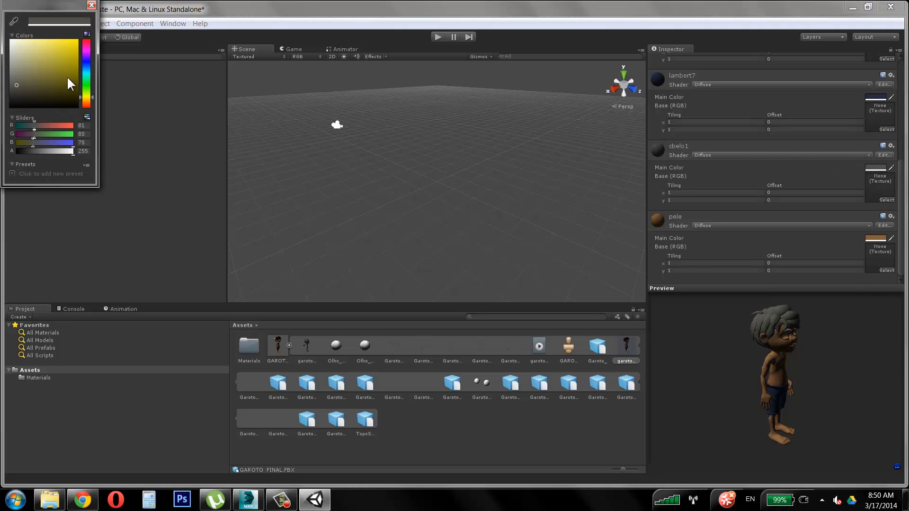
pyautogui.moveTo(86, 66); pyautogui.dragTo(83, 103)
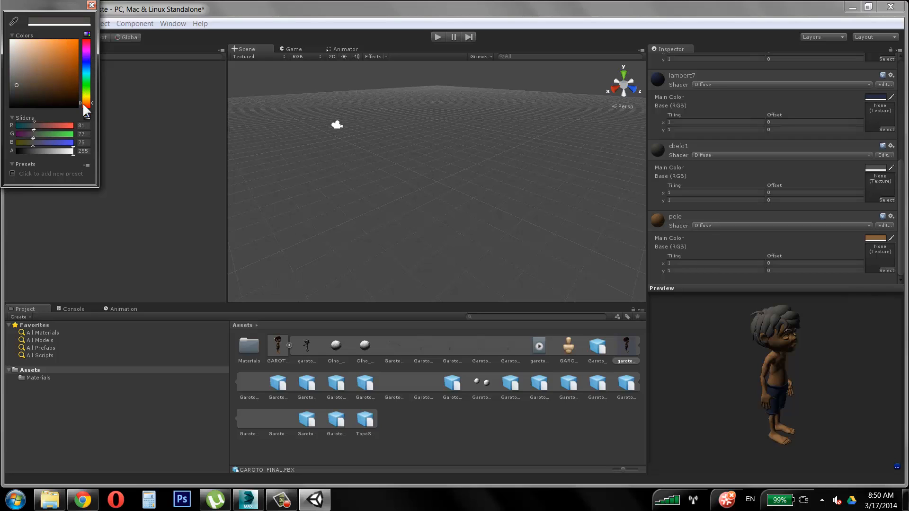
pyautogui.moveTo(66, 56); pyautogui.dragTo(77, 48)
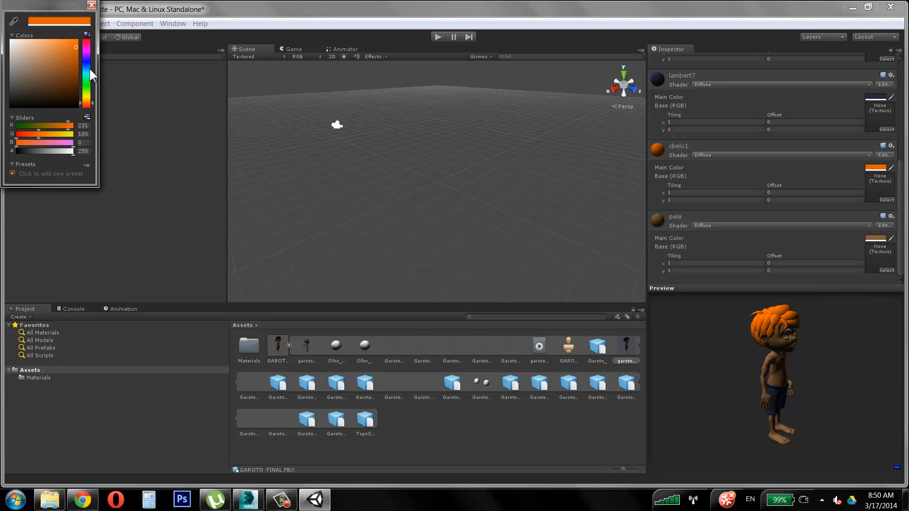
pyautogui.click(86, 104)
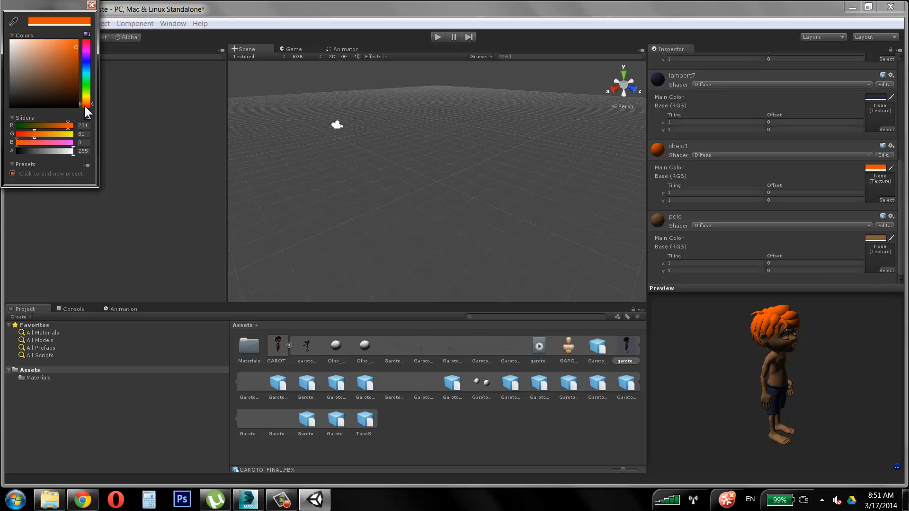
pyautogui.moveTo(75, 72)
pyautogui.mouseDown()
pyautogui.moveTo(40, 93)
pyautogui.moveTo(54, 87)
pyautogui.mouseUp()
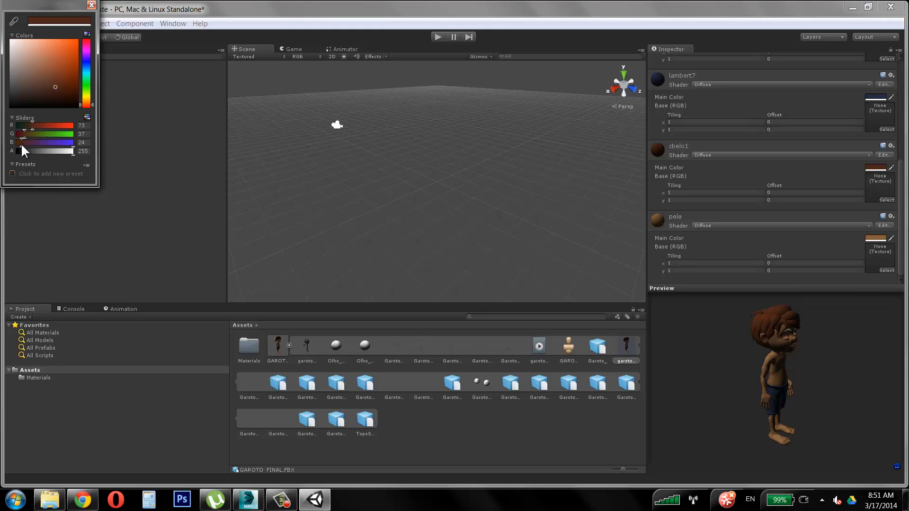
# - Darken the cbelo1 hair material's main color to a very dark brown, RGB 34, 20, 5
pyautogui.moveTo(20, 143); pyautogui.dragTo(11, 147)
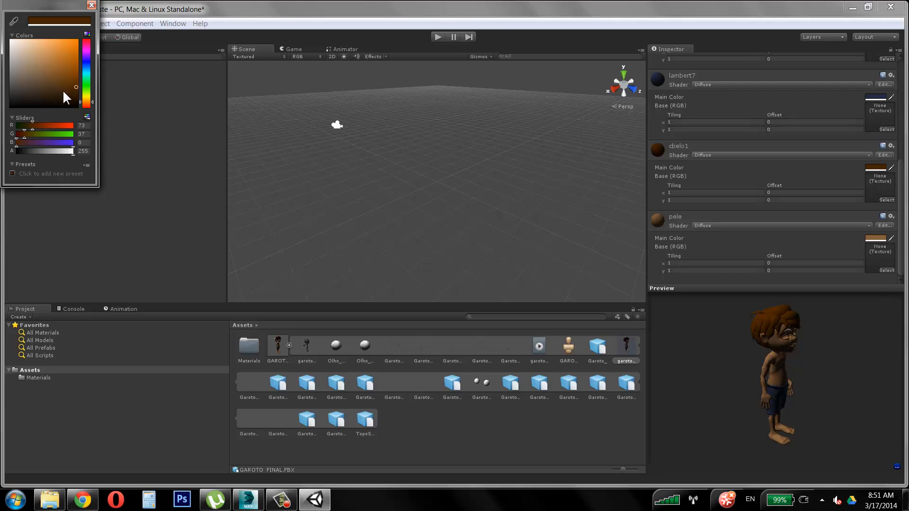
pyautogui.moveTo(65, 91); pyautogui.dragTo(69, 96)
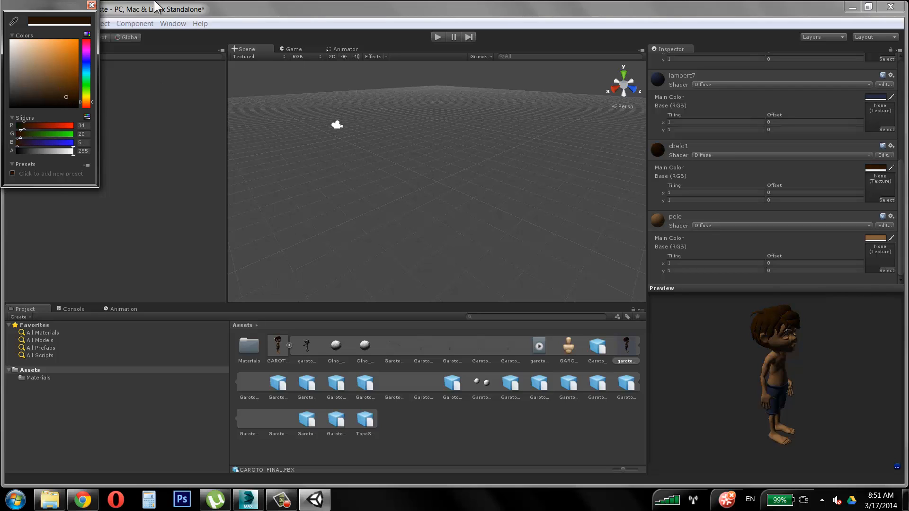
pyautogui.click(91, 6)
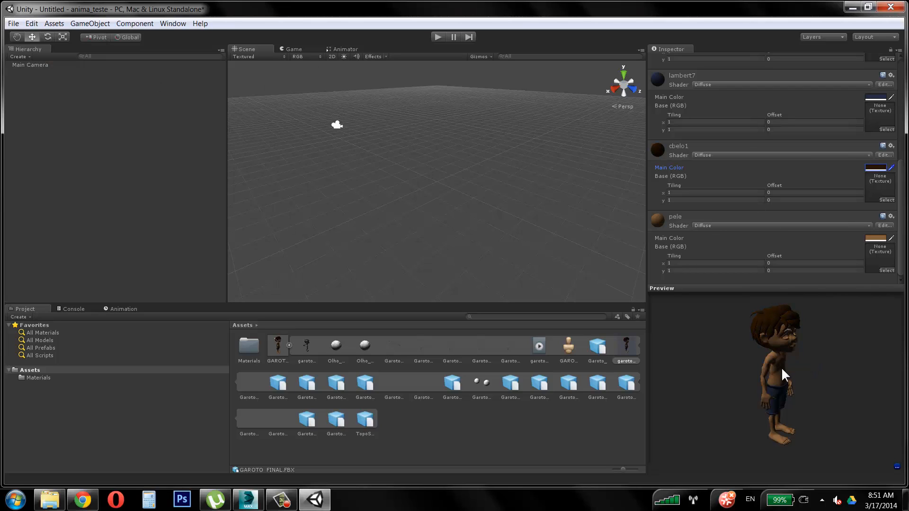
# - Check the main color values of the pele and lambert7 materials without editing them
pyautogui.click(877, 238)
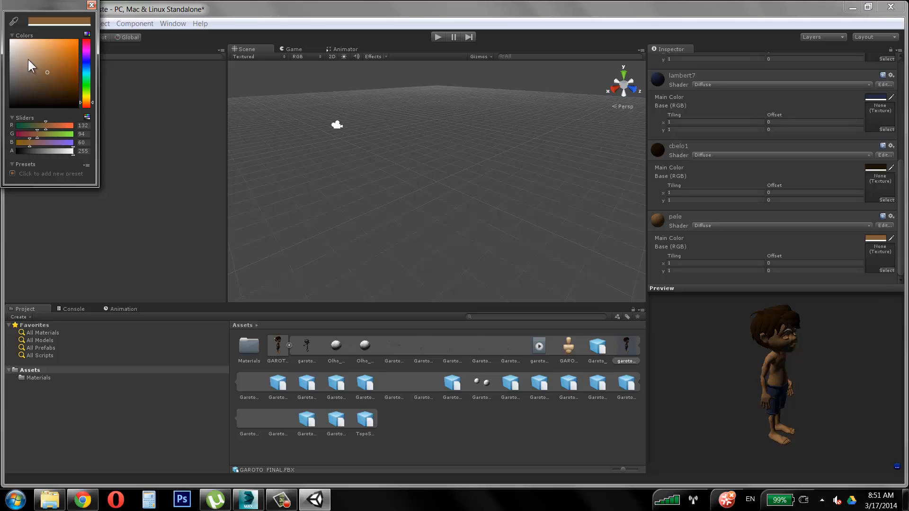
pyautogui.click(91, 5)
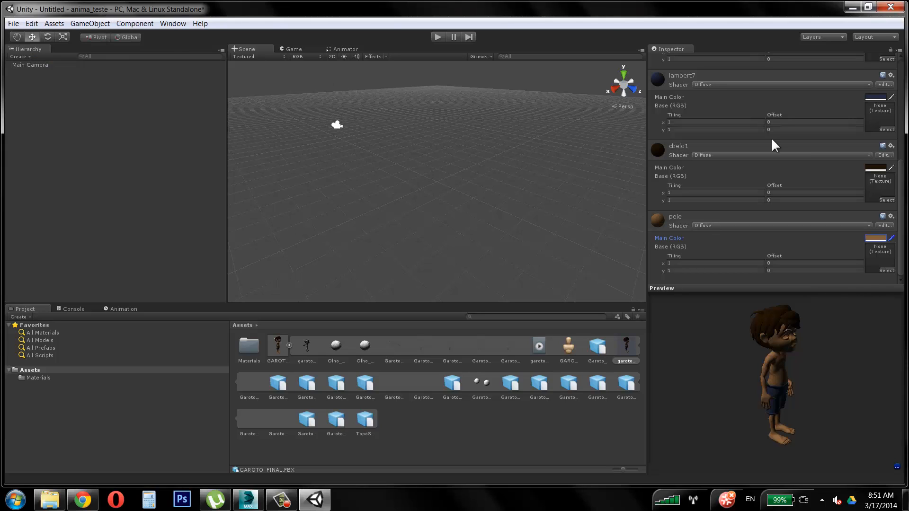
pyautogui.click(876, 97)
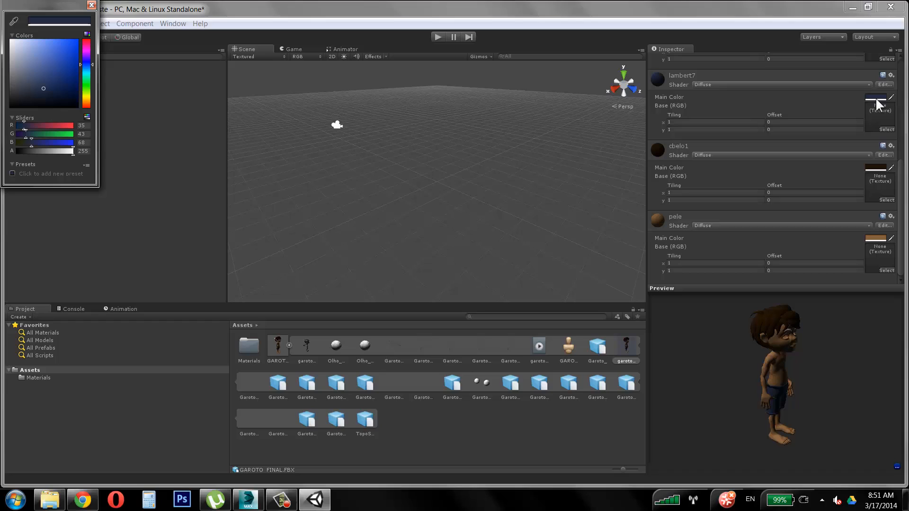
pyautogui.click(91, 5)
# - Examine the rig gizmo and platform sub-objects inside the GAROTO_FINAL asset one by one
pyautogui.click(289, 345)
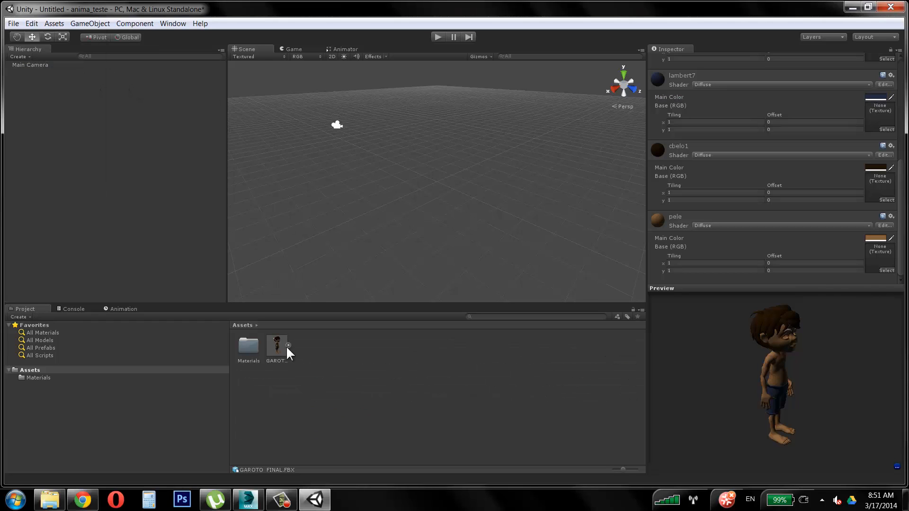
pyautogui.click(289, 346)
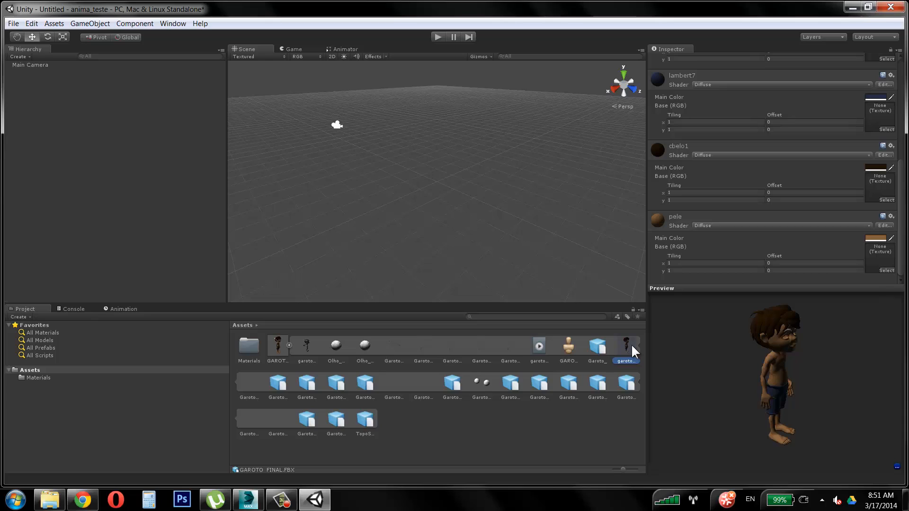
pyautogui.click(606, 339)
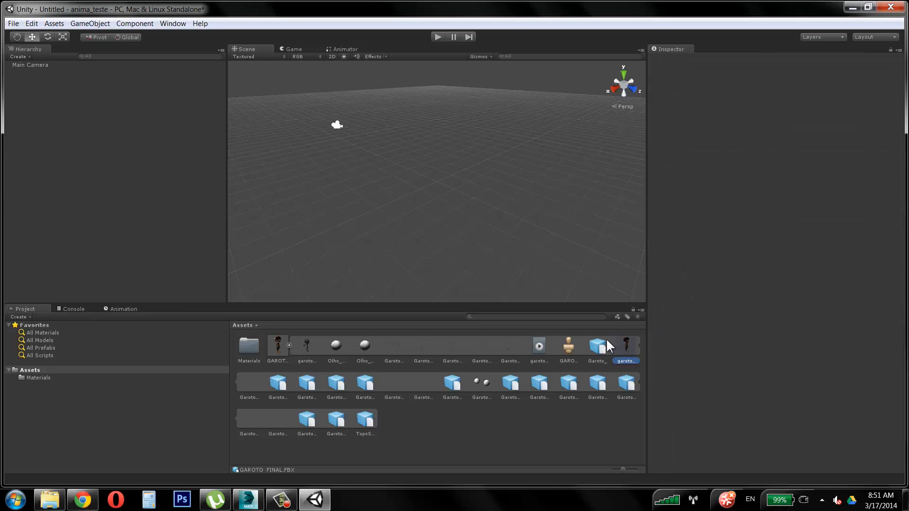
pyautogui.click(620, 345)
pyautogui.click(595, 385)
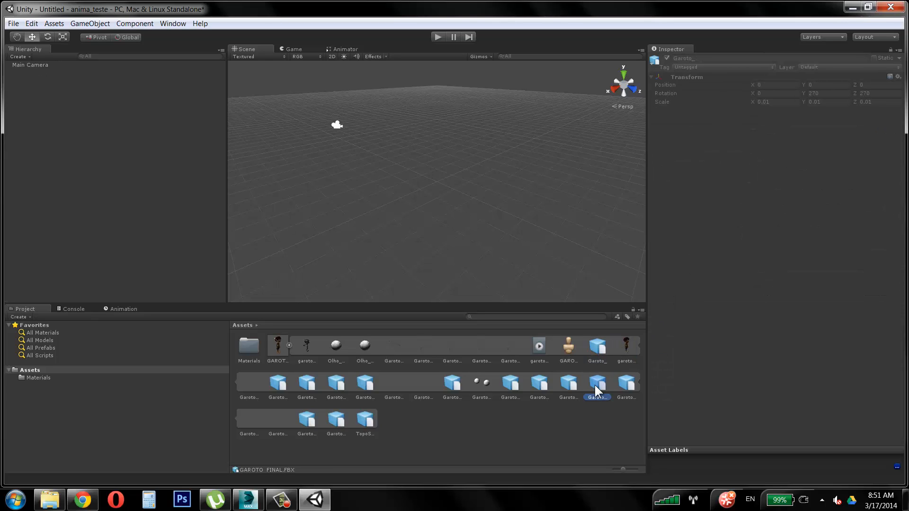
pyautogui.click(564, 386)
pyautogui.click(518, 387)
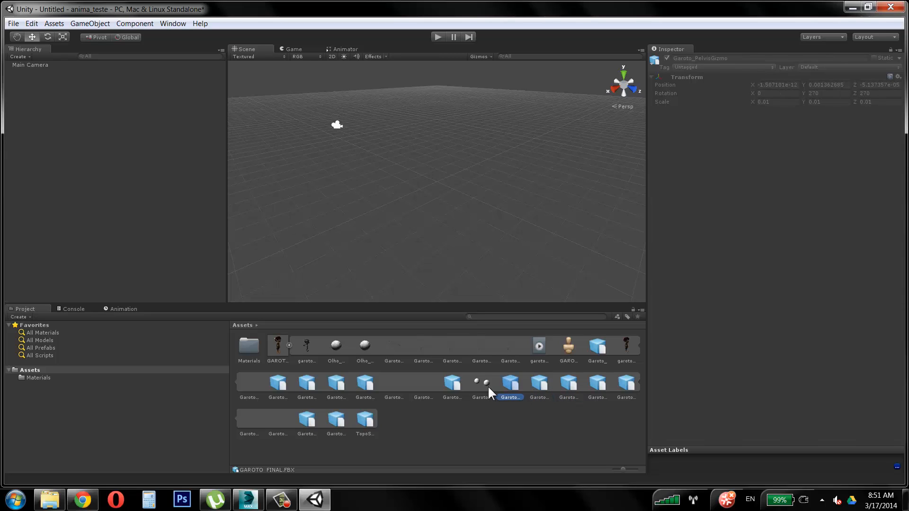
pyautogui.click(450, 381)
pyautogui.click(371, 383)
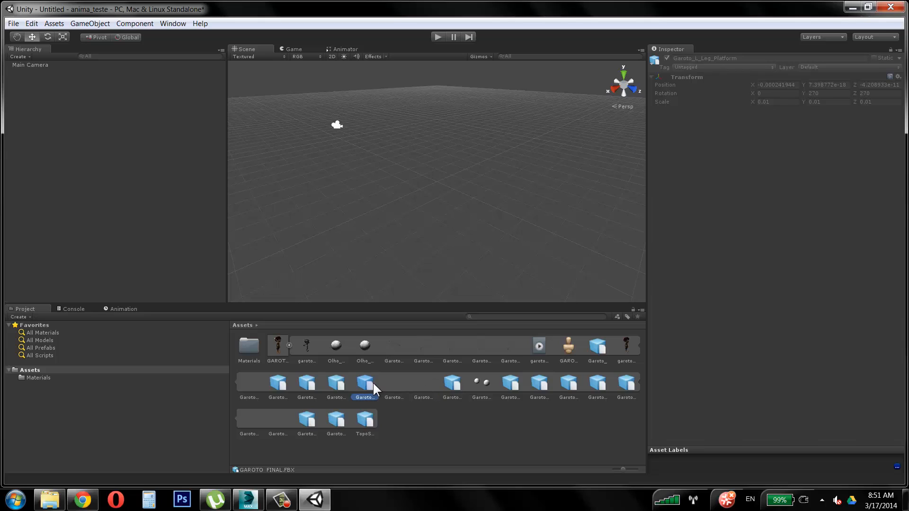
pyautogui.click(336, 384)
pyautogui.click(294, 386)
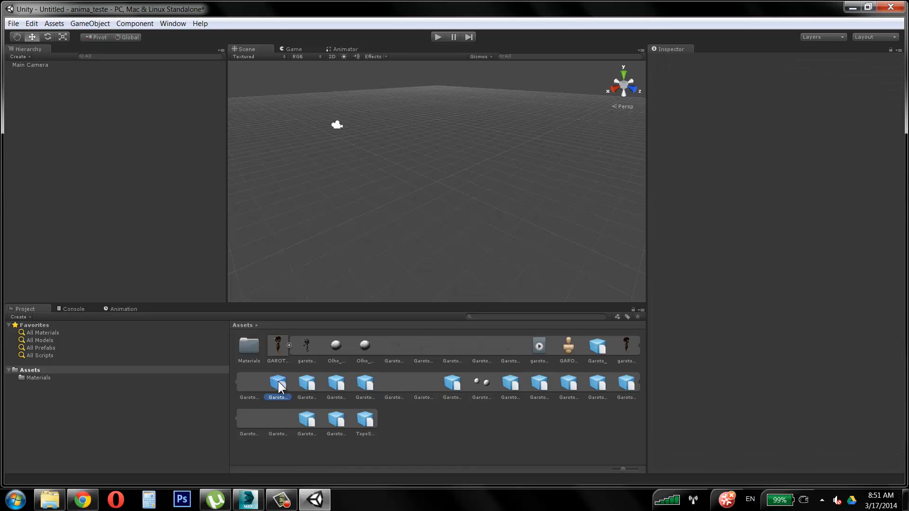
pyautogui.click(250, 385)
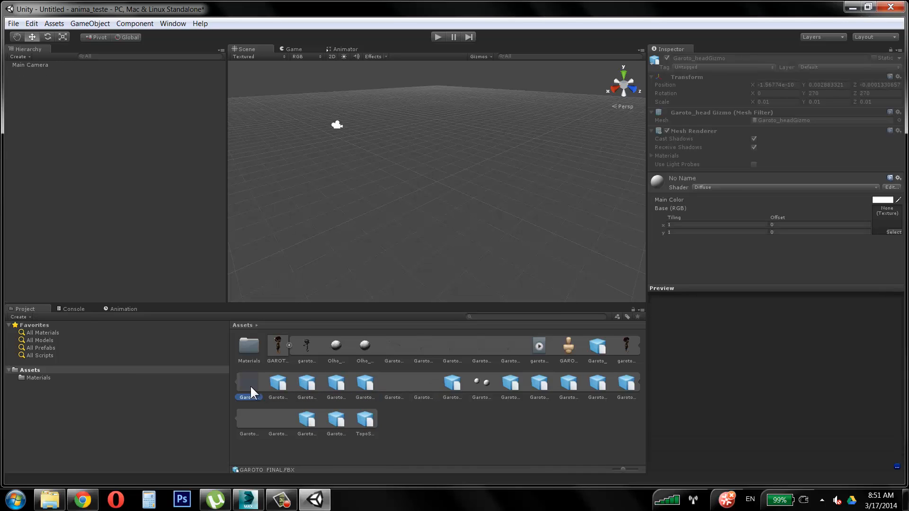
# - Collapse the GAROTO_FINAL asset and review its Model, Rig and Animations import settings, ending on the Model settings
pyautogui.click(279, 353)
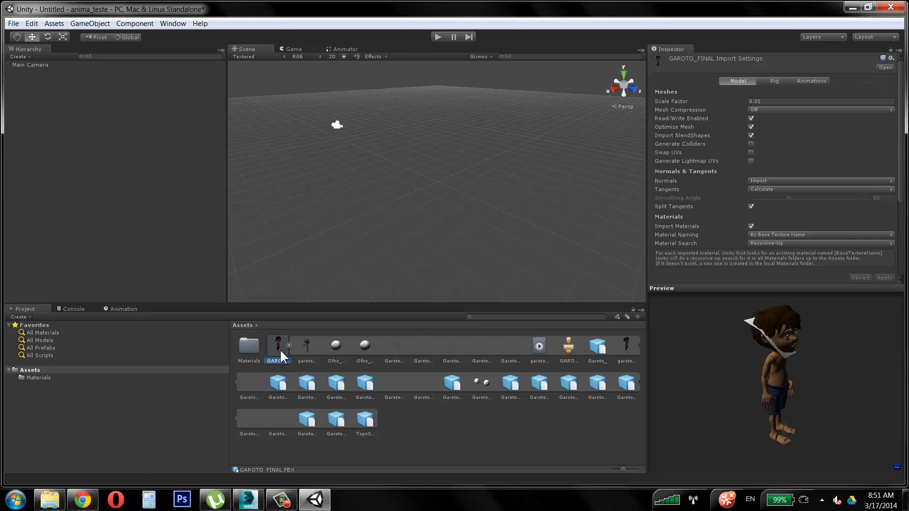
pyautogui.click(282, 366)
pyautogui.click(289, 345)
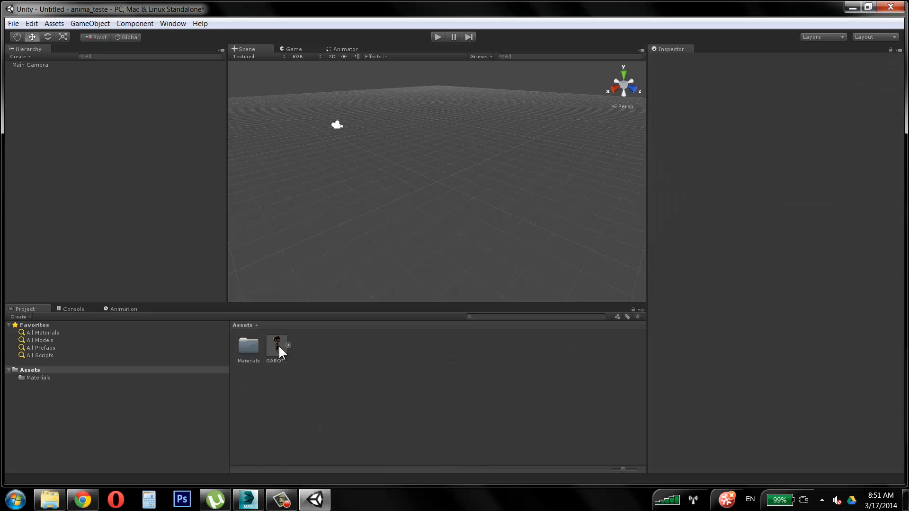
pyautogui.click(274, 347)
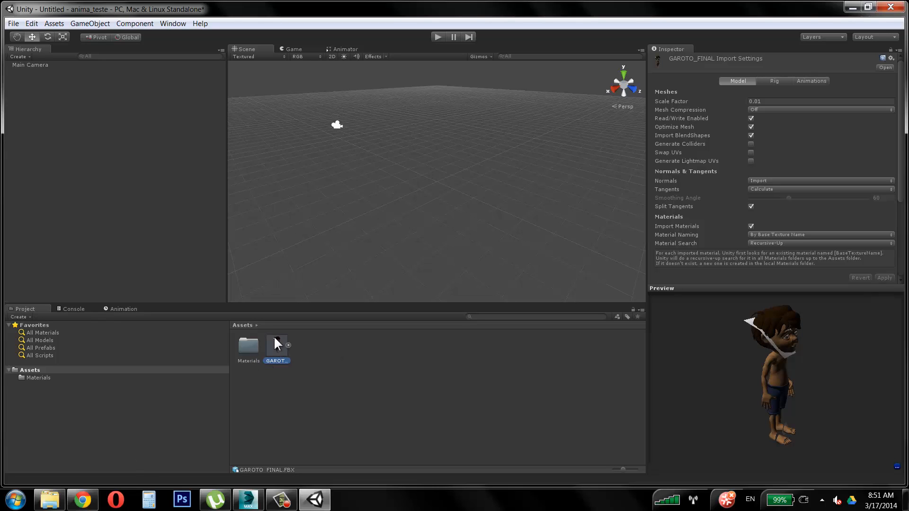
pyautogui.click(731, 82)
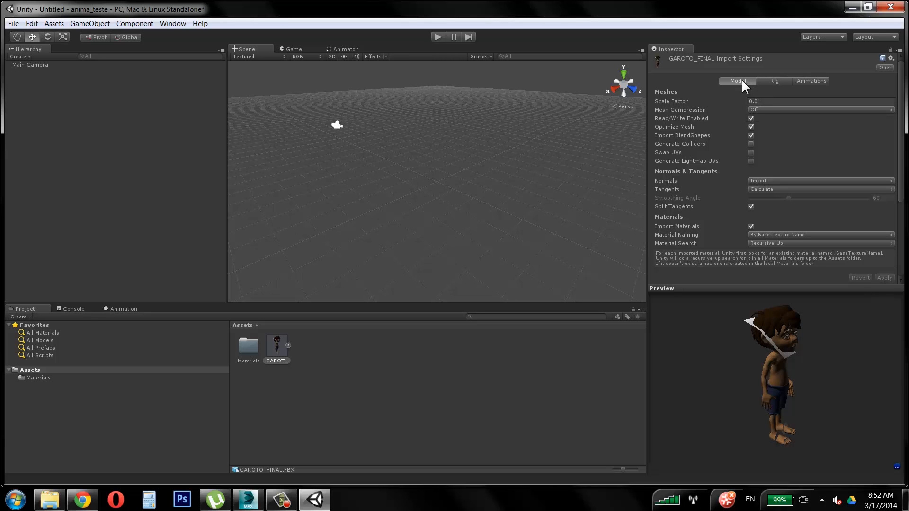
pyautogui.click(773, 81)
pyautogui.click(808, 80)
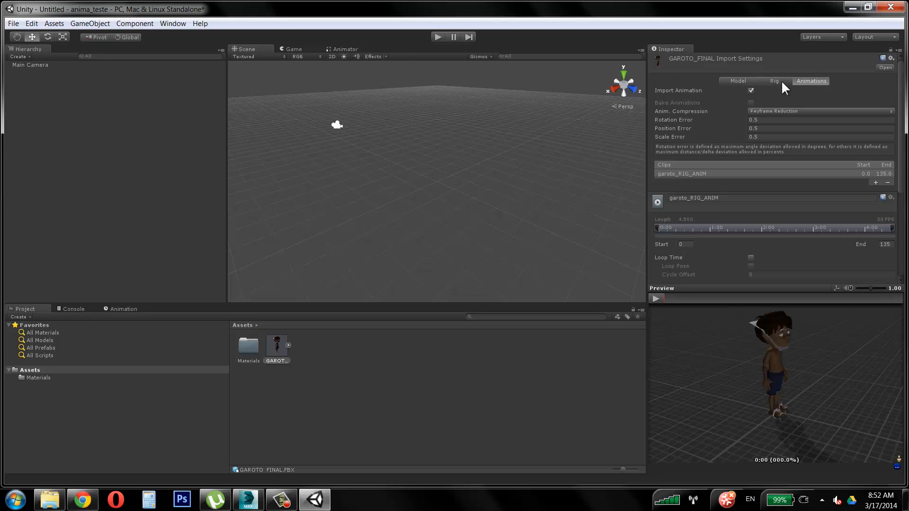
pyautogui.click(742, 80)
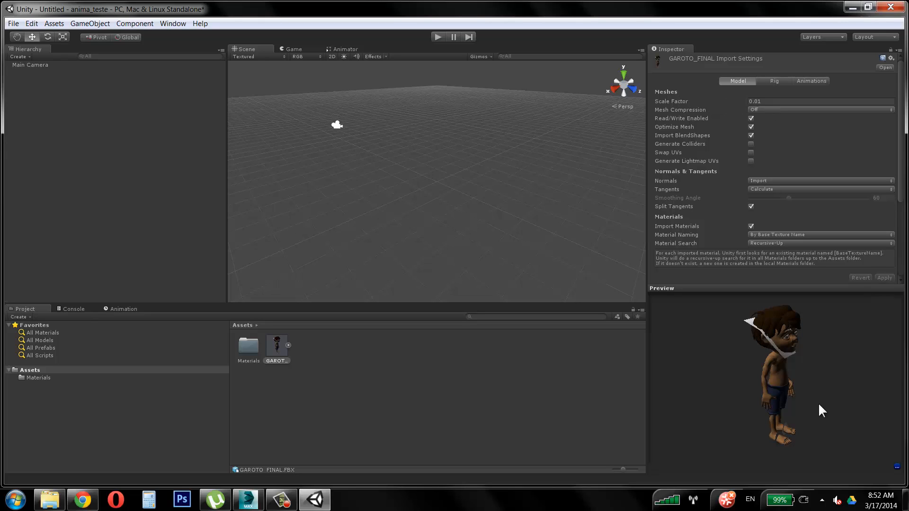
pyautogui.moveTo(820, 407); pyautogui.dragTo(789, 352)
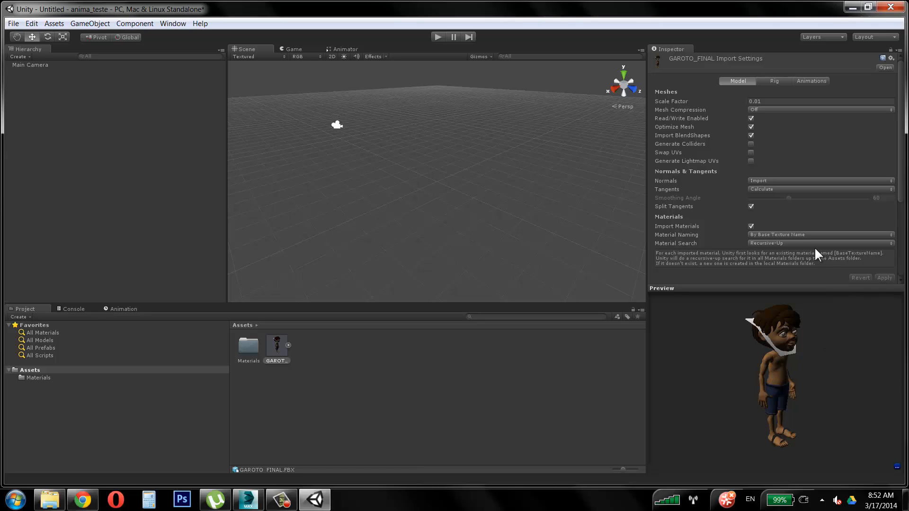
# - Set the Scale Factor in GAROTO_FINAL's model import settings to 1
pyautogui.click(780, 101)
pyautogui.click(593, 367)
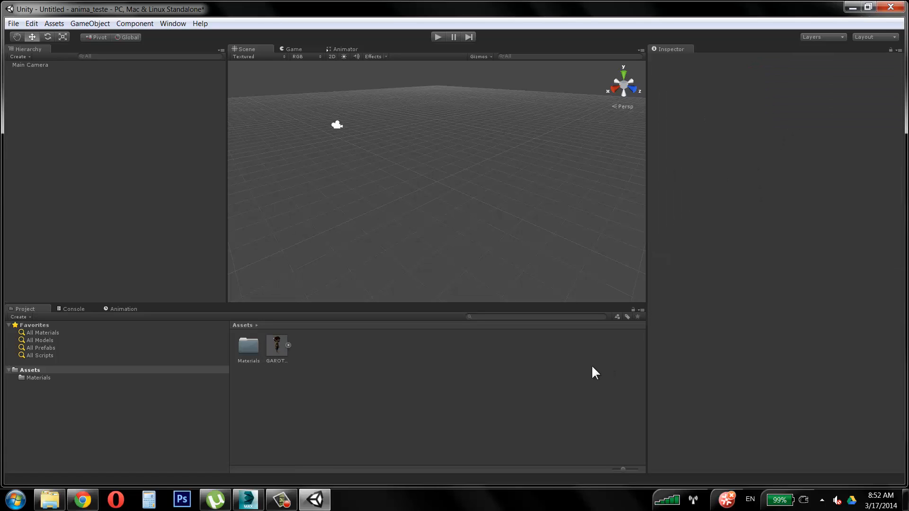
pyautogui.click(277, 348)
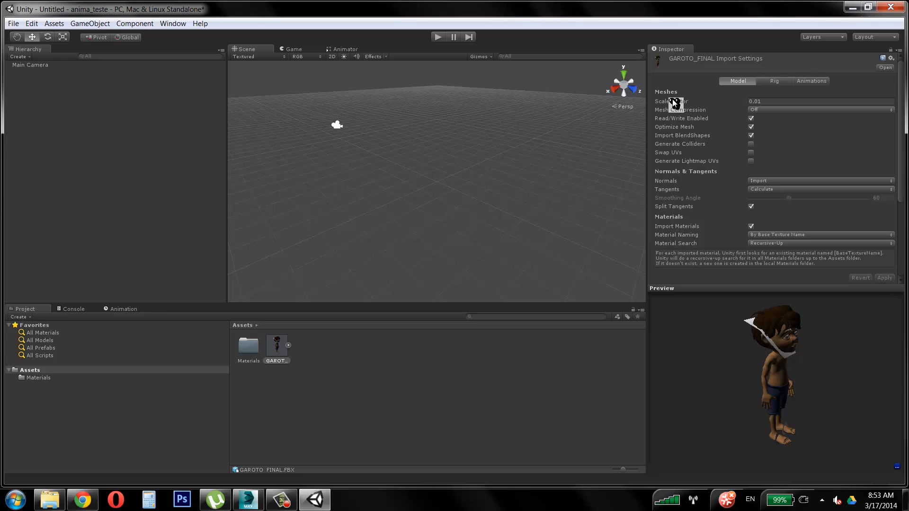
pyautogui.click(765, 102)
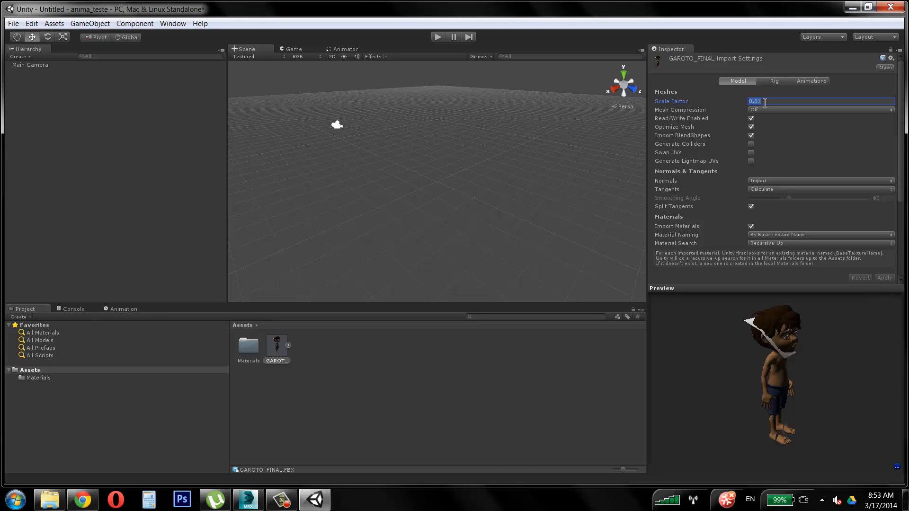
pyautogui.write('1')
pyautogui.press('Return')
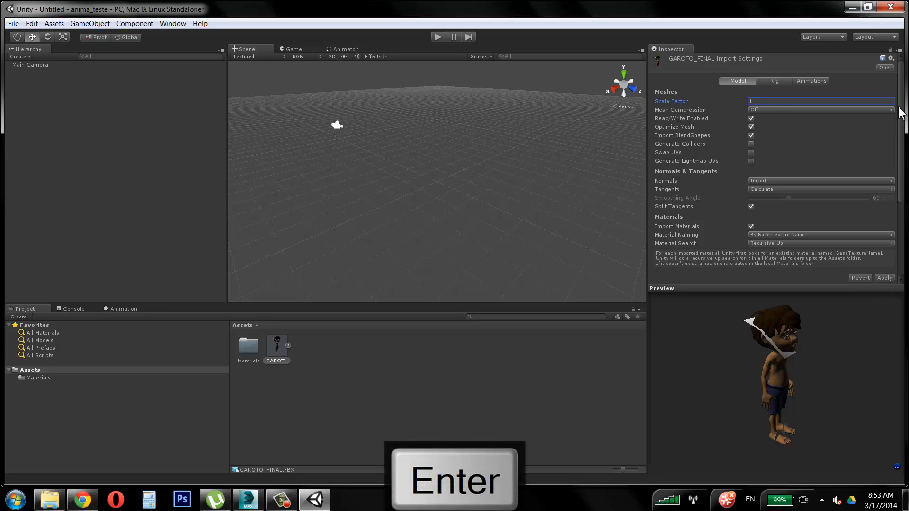
# - Set the Normals import option of GAROTO_FINAL to Calculate
pyautogui.moveTo(900, 101); pyautogui.dragTo(905, 163)
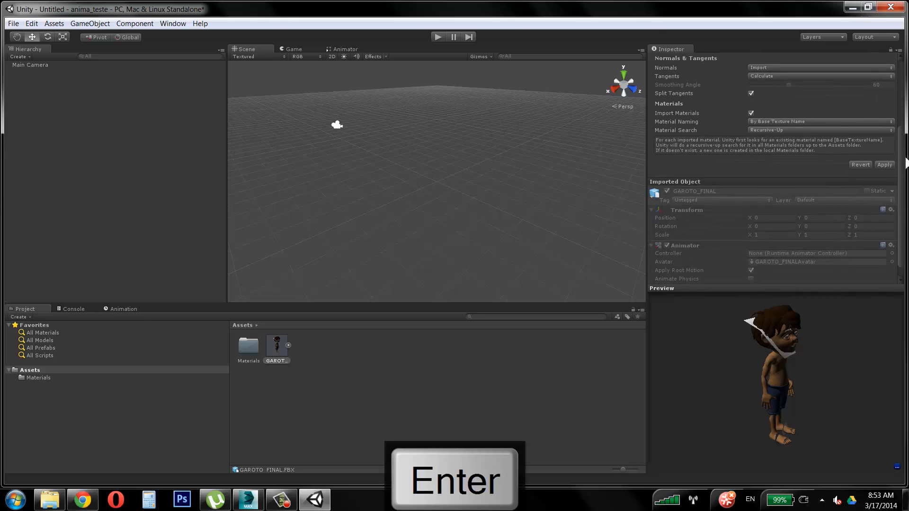
pyautogui.scroll(5, 681, 146)
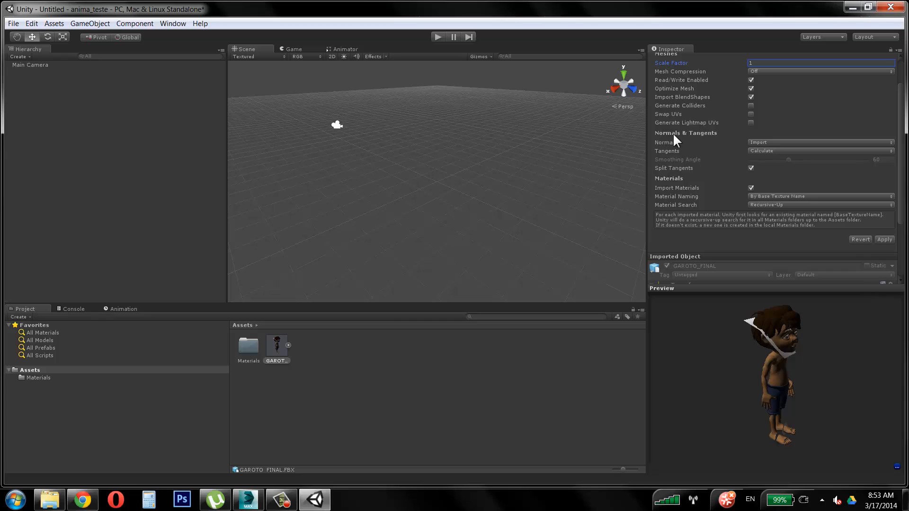
pyautogui.press('F9')
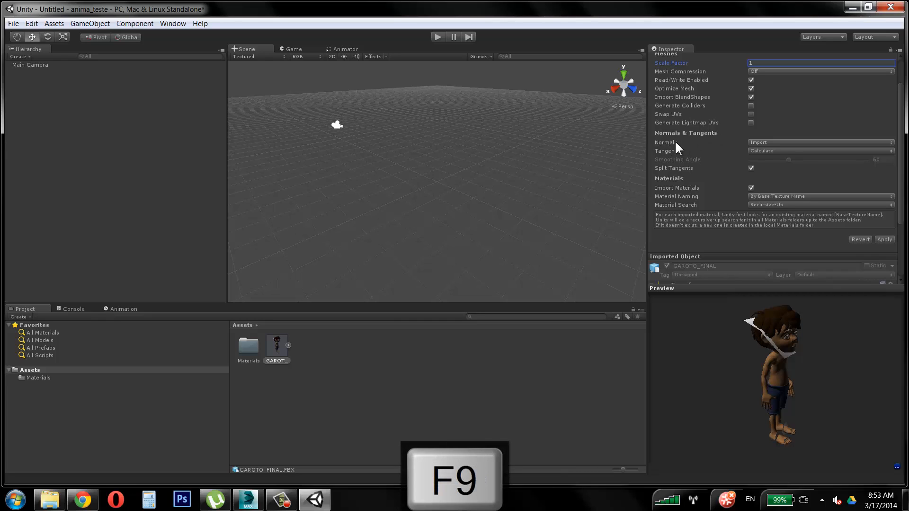
pyautogui.click(774, 142)
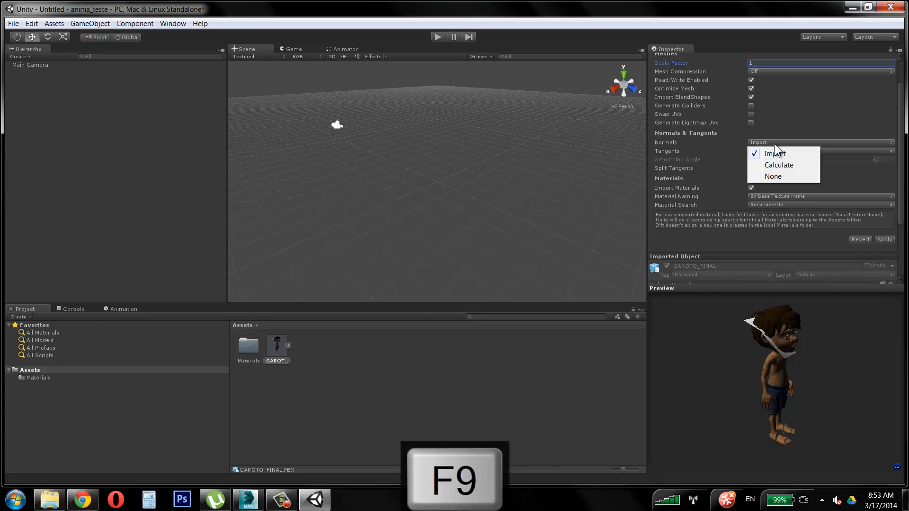
pyautogui.click(778, 165)
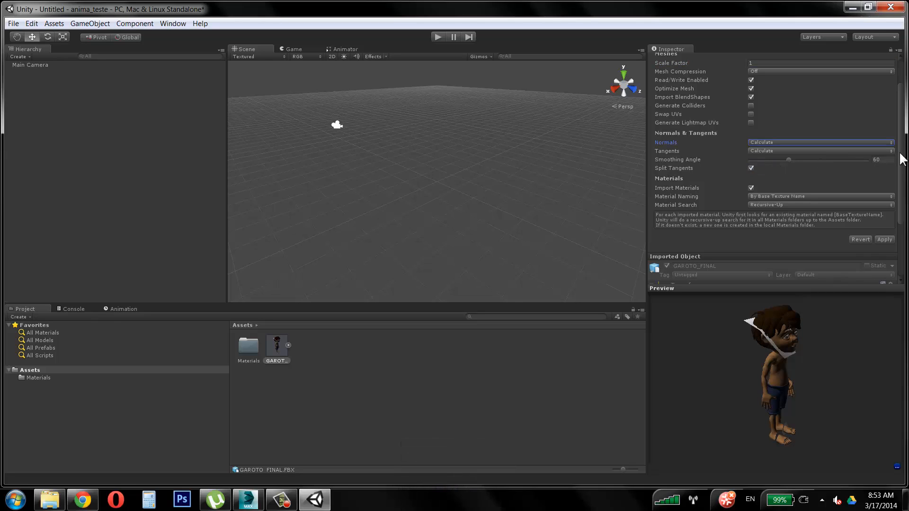
# - Set the Smoothing Angle to 80 and apply the changed import settings to GAROTO_FINAL
pyautogui.moveTo(900, 153); pyautogui.dragTo(900, 167)
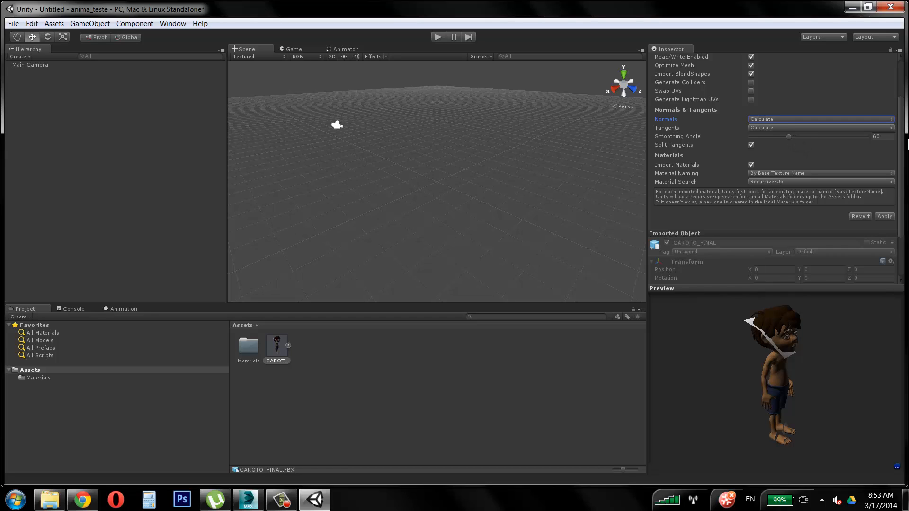
pyautogui.click(888, 137)
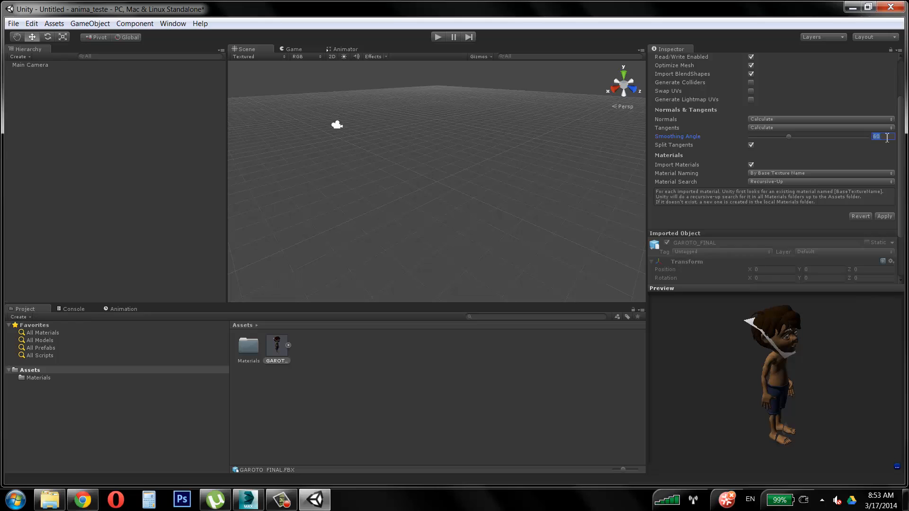
pyautogui.write('74')
pyautogui.moveTo(839, 408); pyautogui.dragTo(780, 405)
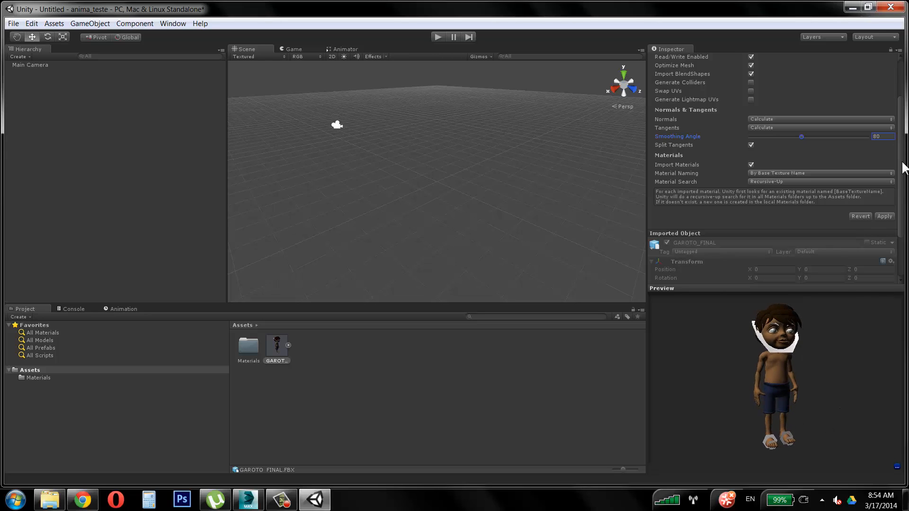
pyautogui.scroll(3, 704, 69)
pyautogui.scroll(-5, 880, 163)
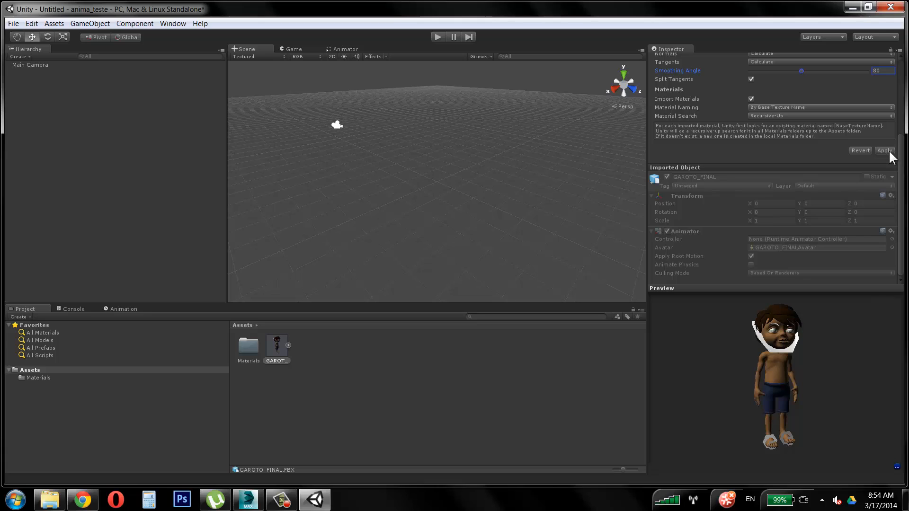
pyautogui.click(884, 151)
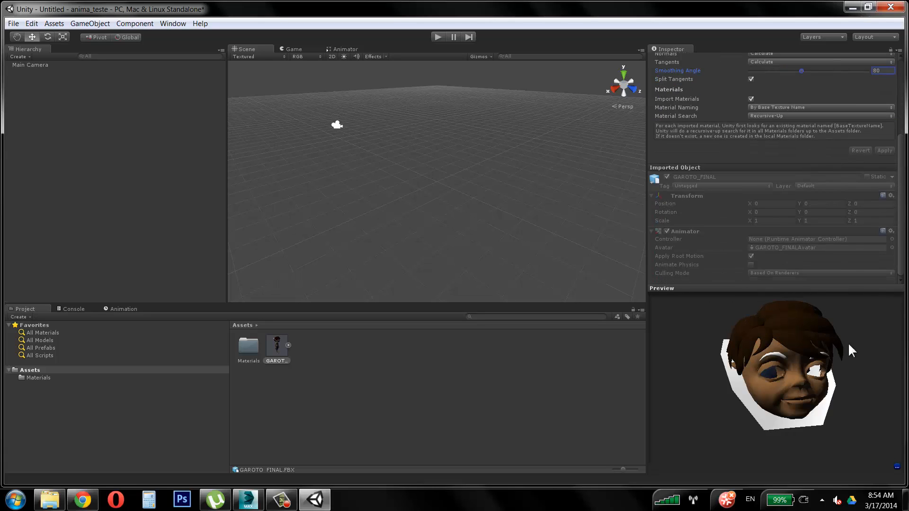
# - Inspect the GAROTO_FINAL model from several angles in its asset preview
pyautogui.moveTo(846, 365); pyautogui.dragTo(738, 359)
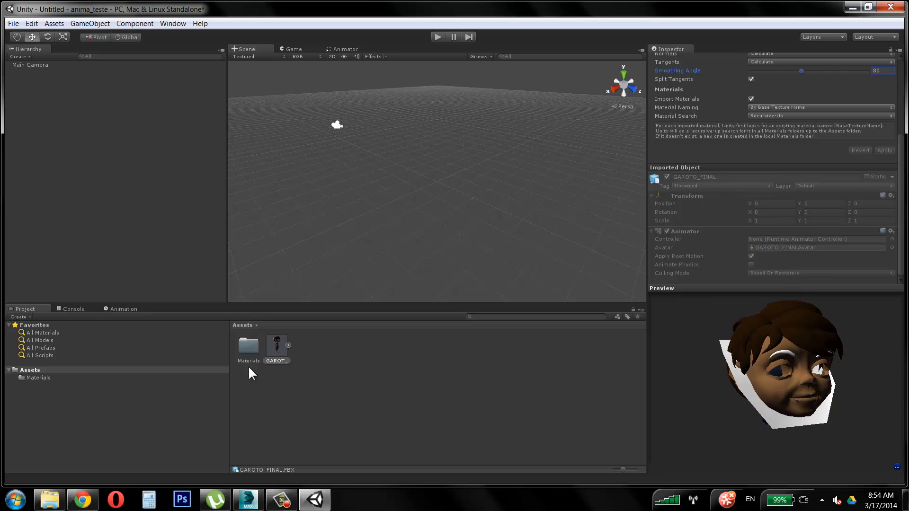
pyautogui.click(277, 379)
pyautogui.click(280, 348)
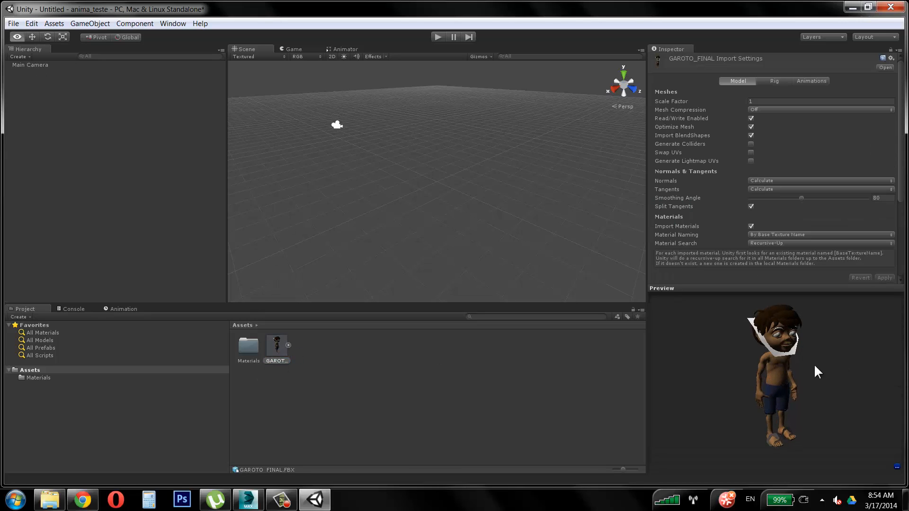
pyautogui.moveTo(815, 363)
pyautogui.mouseDown()
pyautogui.moveTo(733, 380)
pyautogui.moveTo(818, 371)
pyautogui.moveTo(790, 376)
pyautogui.moveTo(820, 363)
pyautogui.mouseUp()
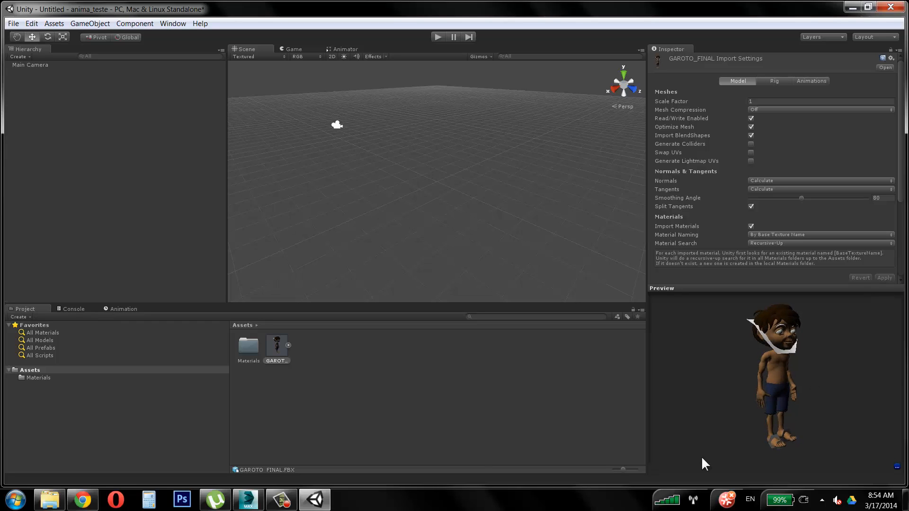
pyautogui.click(243, 416)
pyautogui.click(283, 345)
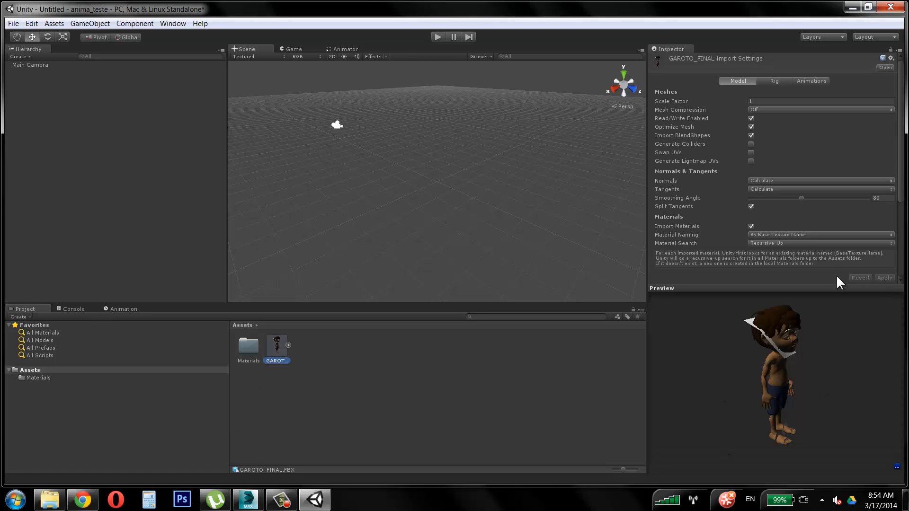
pyautogui.keyDown('alt'); pyautogui.moveTo(831, 425); pyautogui.dragTo(781, 432); pyautogui.keyUp('alt')
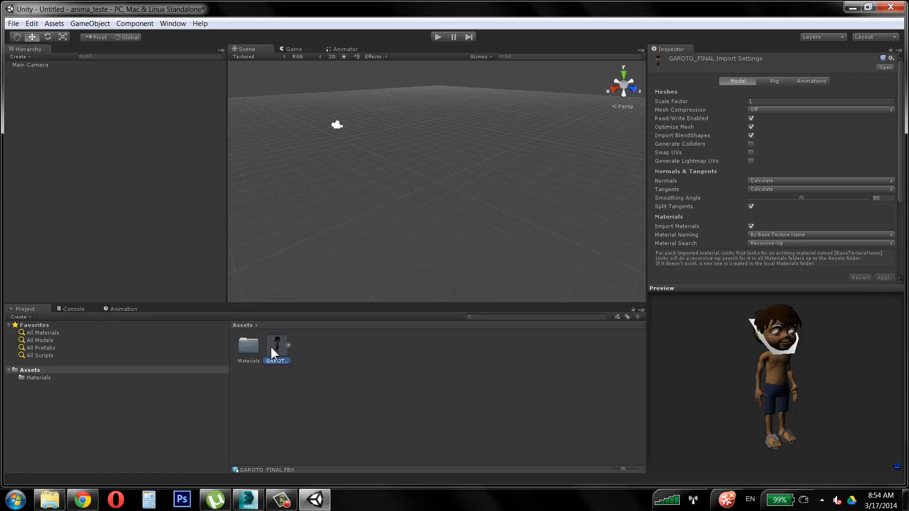
# - Place the GAROTO_FINAL model in the scene at the origin and frame the view on it
pyautogui.moveTo(42, 117); pyautogui.dragTo(36, 97)
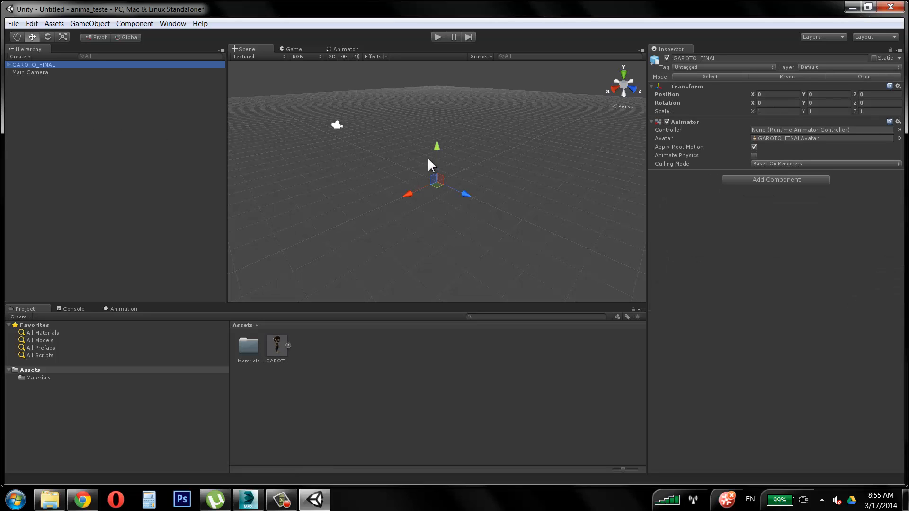
pyautogui.click(446, 181)
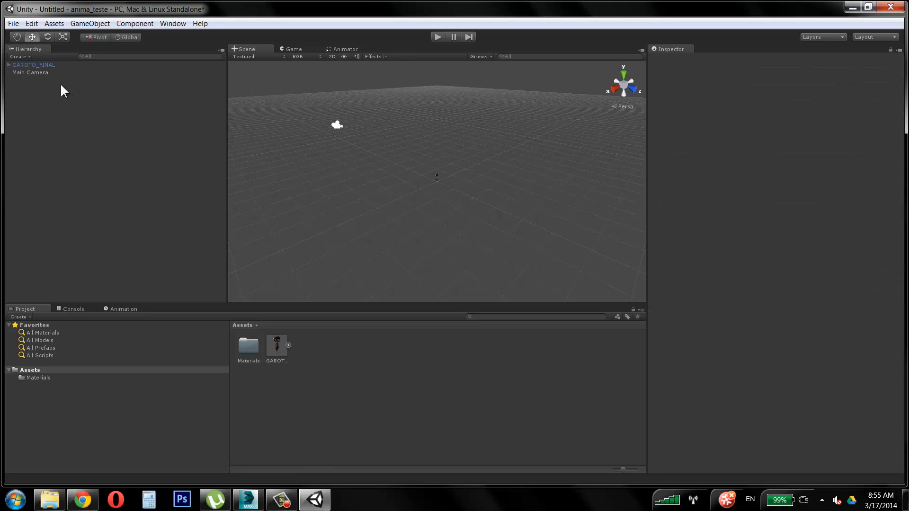
pyautogui.click(40, 64)
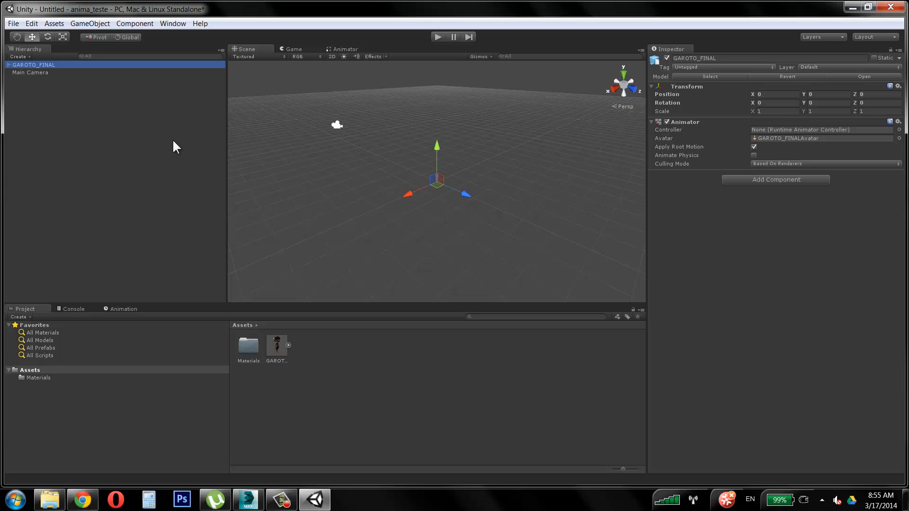
pyautogui.press('f')
pyautogui.click(441, 175)
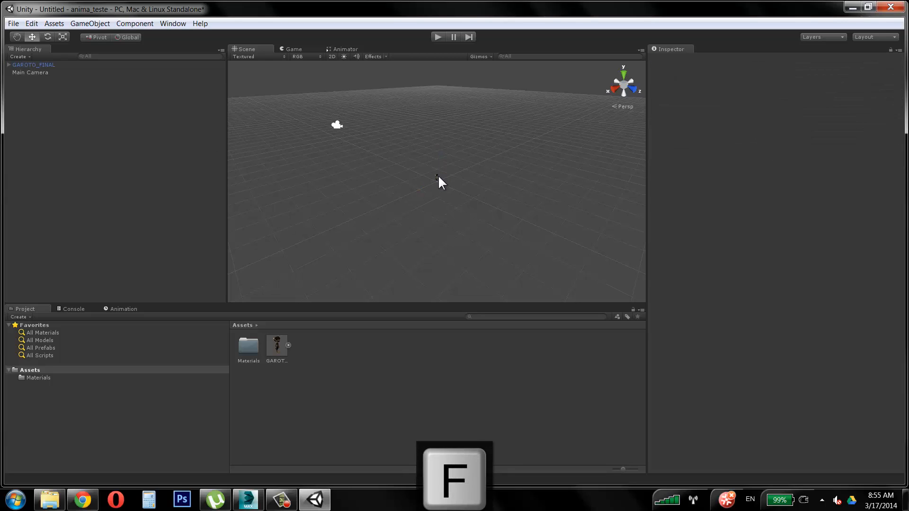
pyautogui.click(436, 176)
pyautogui.press('f')
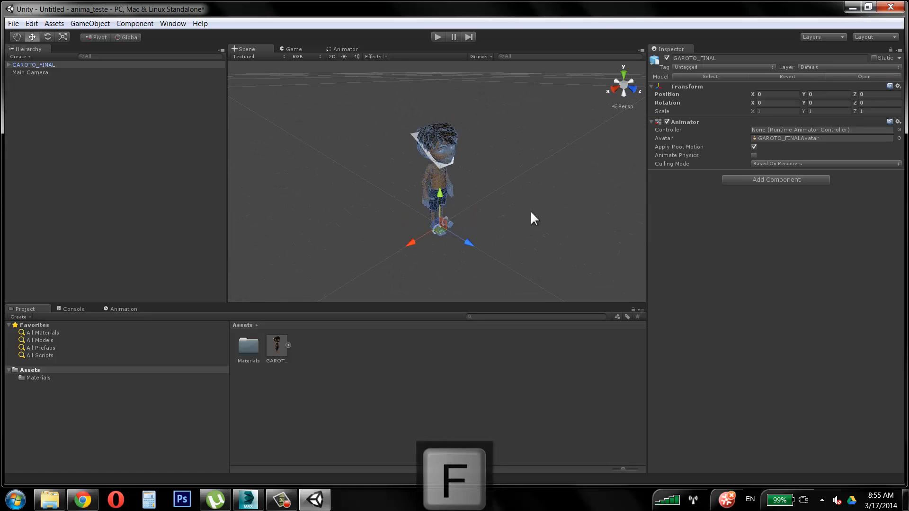
pyautogui.click(533, 214)
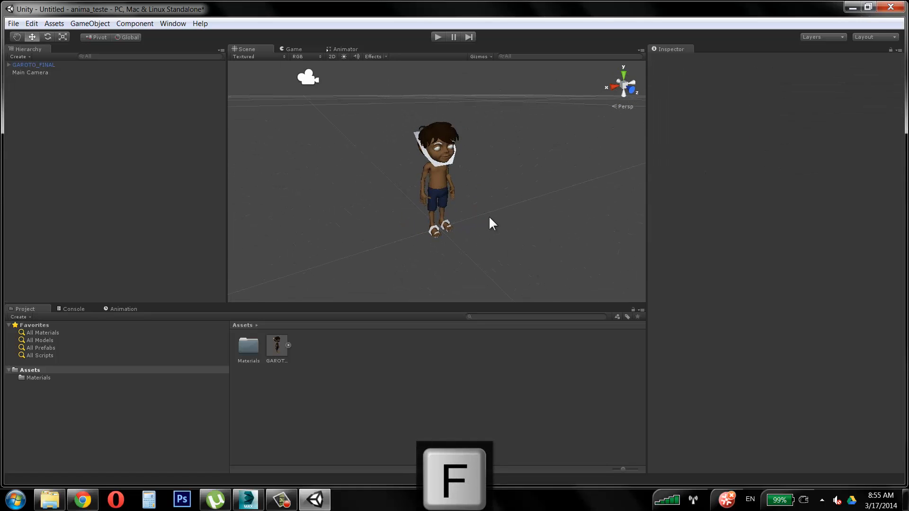
# - Compare the character placed in the scene with the GAROTO_FINAL asset's Model import settings and preview
pyautogui.click(273, 348)
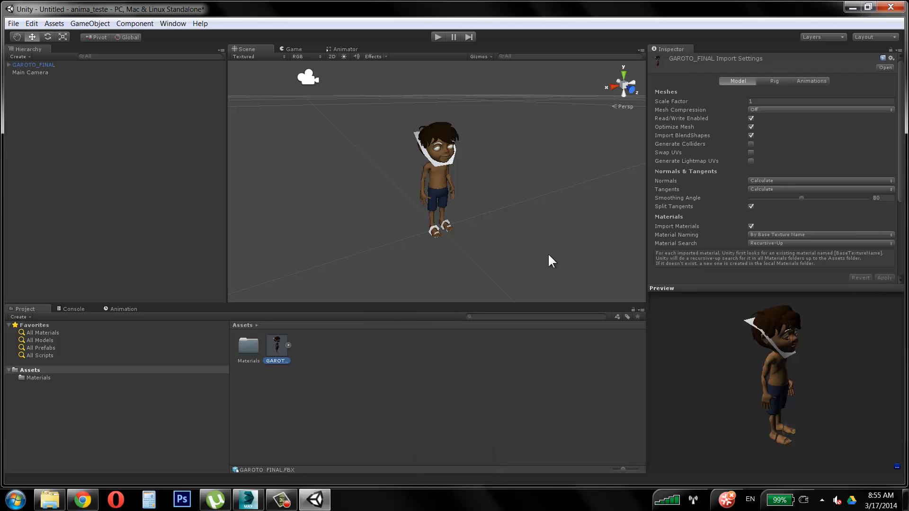
pyautogui.moveTo(902, 155); pyautogui.dragTo(895, 67)
pyautogui.click(336, 356)
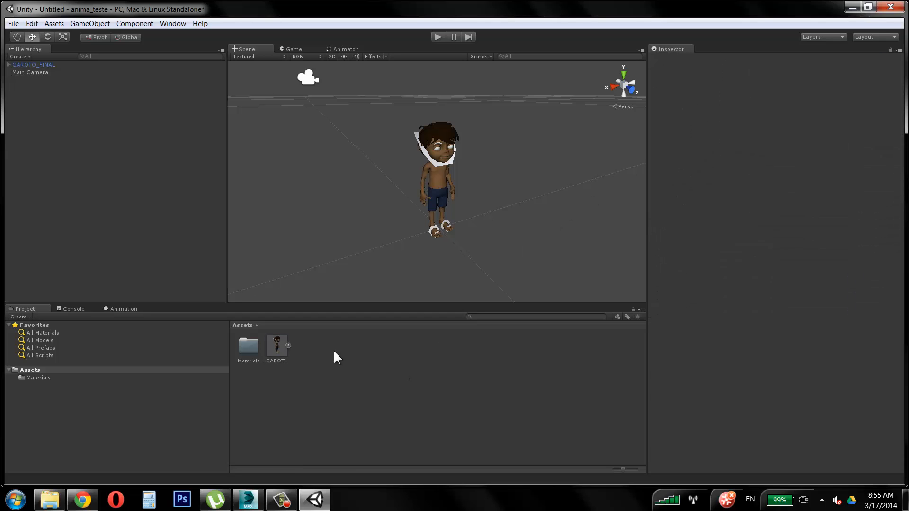
pyautogui.click(278, 345)
pyautogui.keyDown('alt'); pyautogui.moveTo(426, 189); pyautogui.dragTo(458, 224); pyautogui.keyUp('alt')
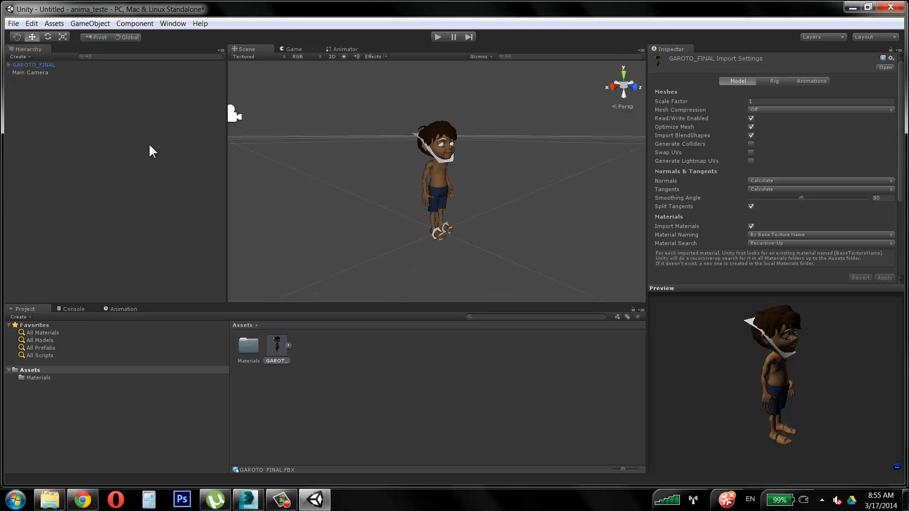
# - Try moving the left arm and left ankle gizmo objects inside GAROTO_FINAL, undo the moves and collapse its hierarchy
pyautogui.click(9, 64)
pyautogui.click(57, 95)
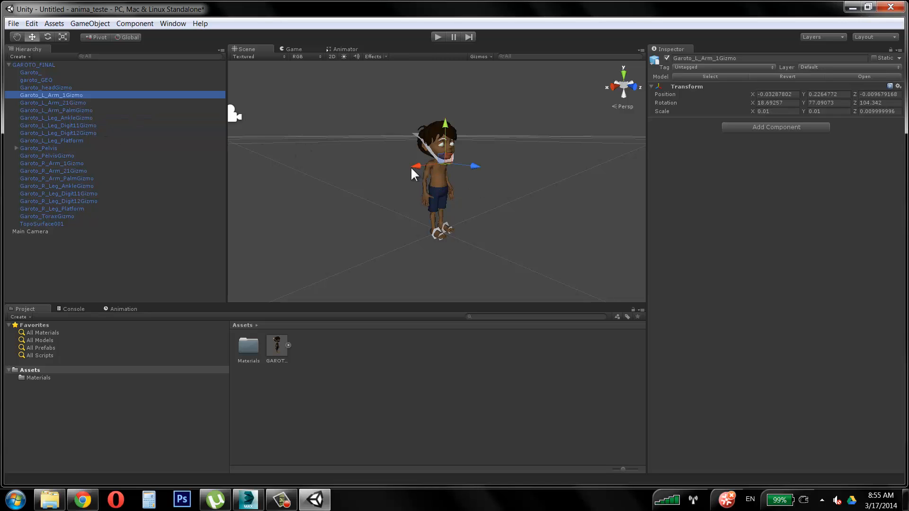
pyautogui.moveTo(420, 166); pyautogui.dragTo(446, 189)
pyautogui.hotkey('ctrl', 'z')
pyautogui.click(86, 103)
pyautogui.click(137, 110)
pyautogui.hotkey('ctrl', 'z')
pyautogui.click(86, 118)
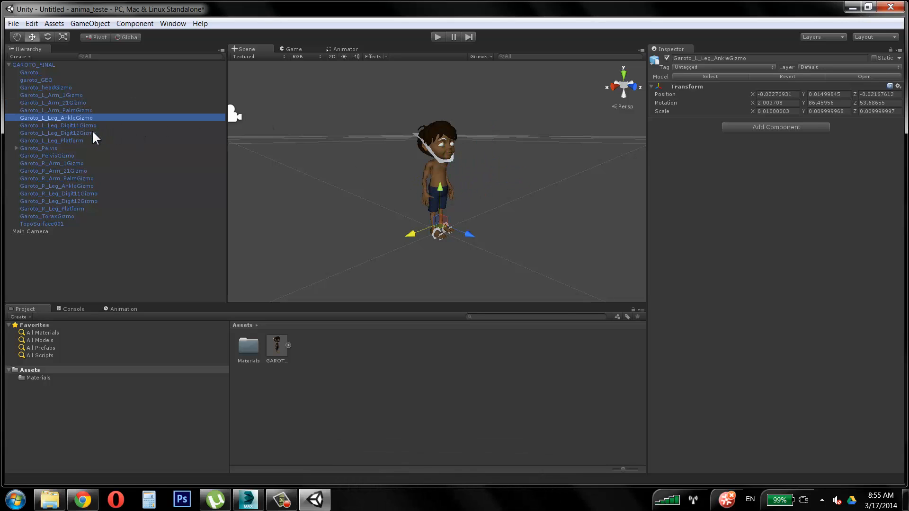
pyautogui.moveTo(410, 234); pyautogui.dragTo(422, 234)
pyautogui.hotkey('ctrl', 'z')
pyautogui.press('F9')
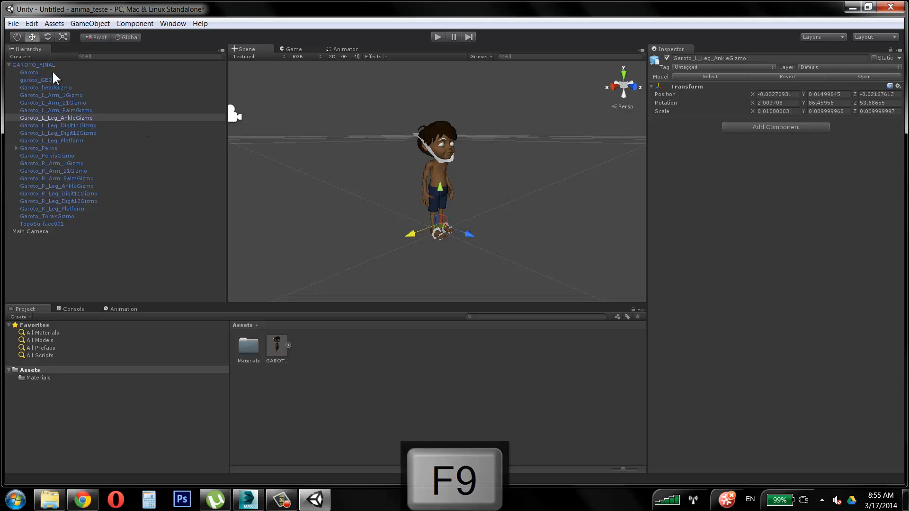
pyautogui.click(16, 65)
pyautogui.click(9, 64)
# - Look around the character in the scene, run the scene in Play mode briefly and stop it
pyautogui.keyDown('alt'); pyautogui.moveTo(445, 194); pyautogui.dragTo(403, 216); pyautogui.keyUp('alt')
pyautogui.click(524, 203)
pyautogui.keyDown('alt'); pyautogui.moveTo(525, 208); pyautogui.dragTo(493, 200); pyautogui.keyUp('alt')
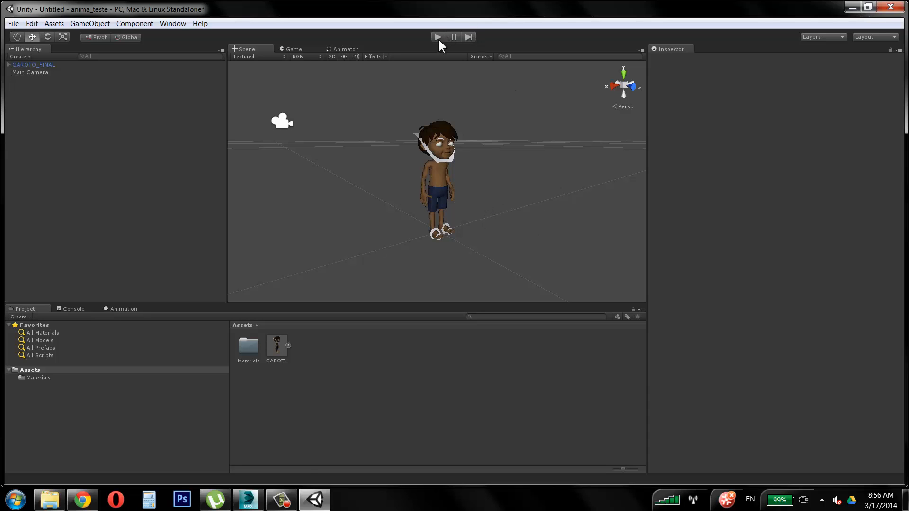
pyautogui.click(281, 499)
pyautogui.click(281, 499)
pyautogui.hotkey('ctrl', 'p')
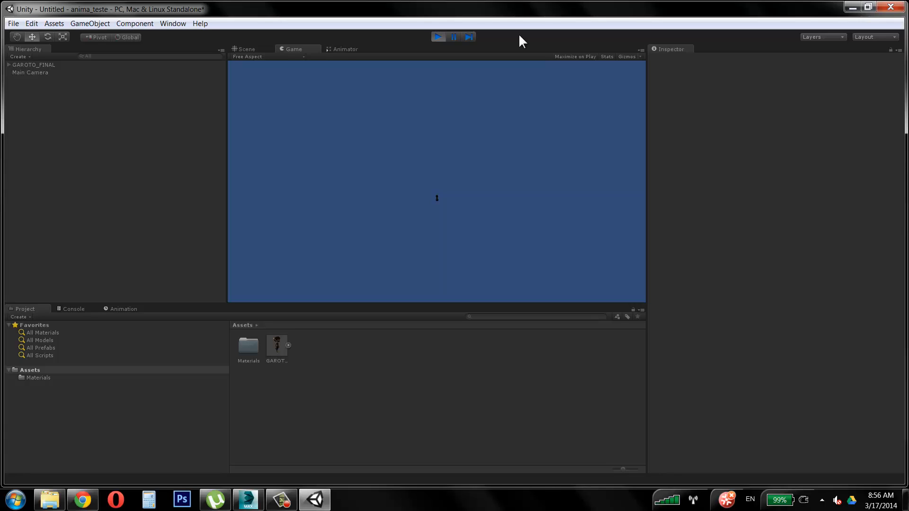
pyautogui.click(439, 39)
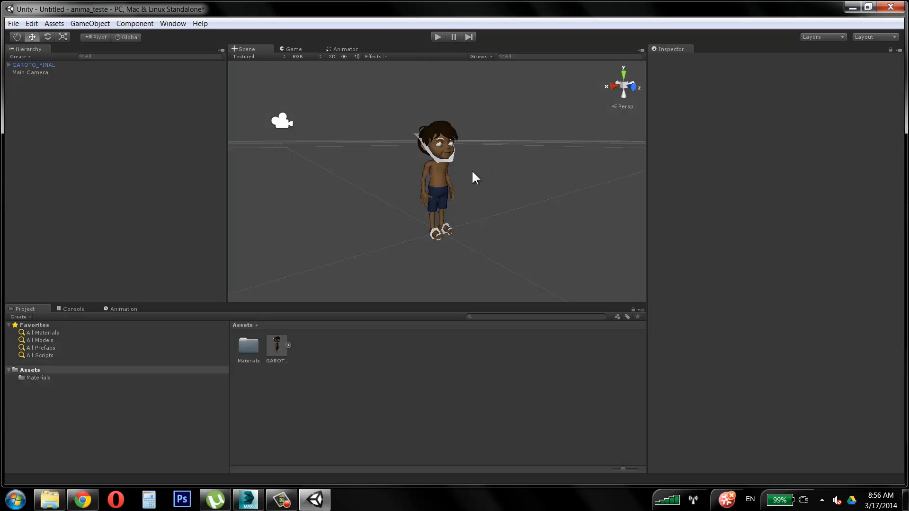
# - Review the GAROTO_FINAL asset's Model import settings and the scene object's Animator component, ending on the asset
pyautogui.click(278, 350)
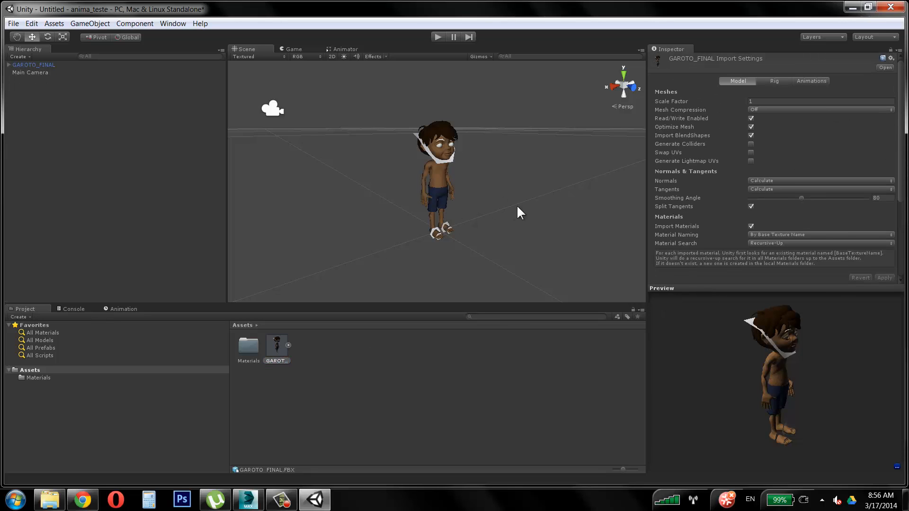
pyautogui.click(789, 101)
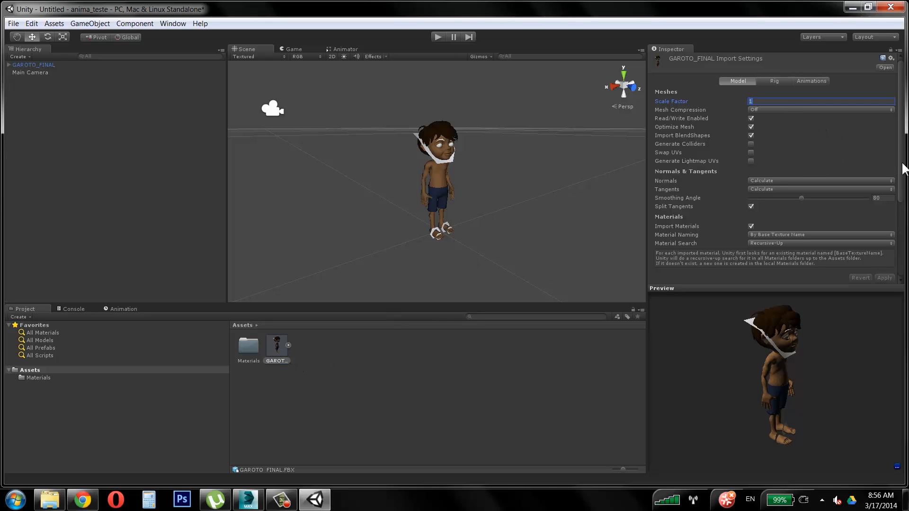
pyautogui.click(17, 65)
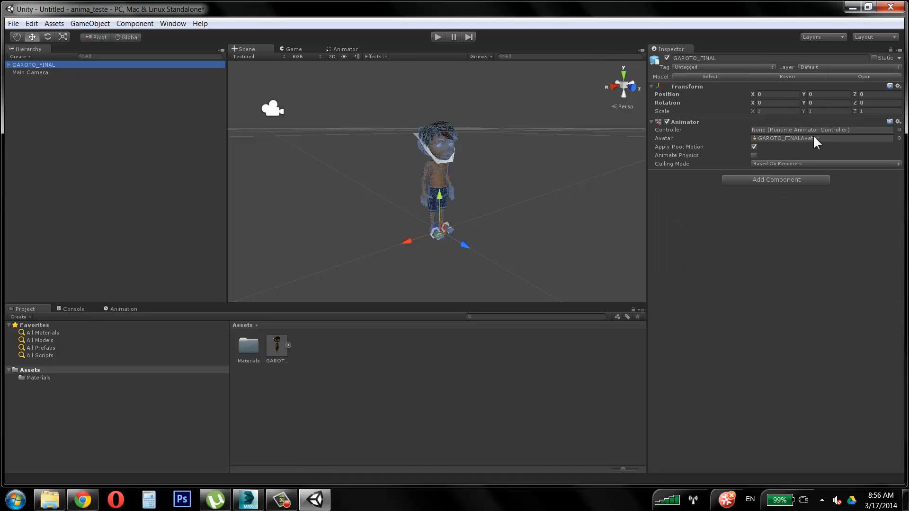
pyautogui.click(276, 343)
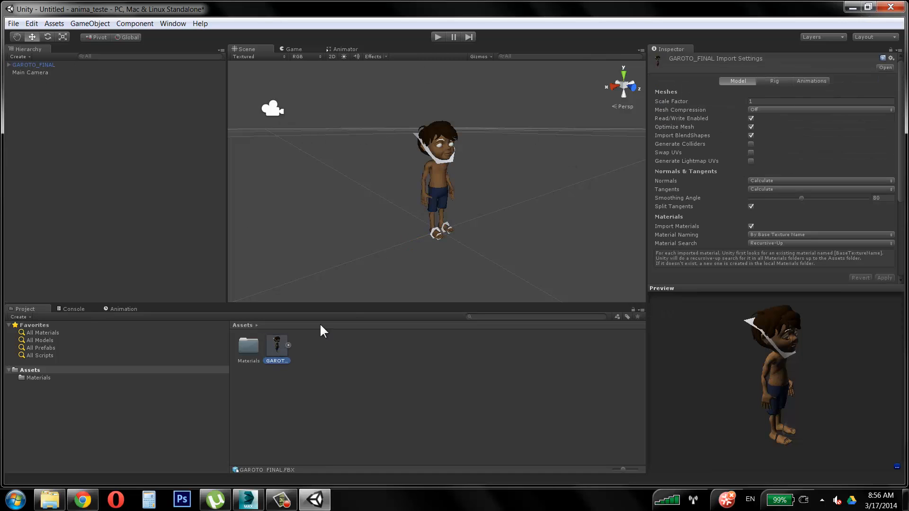
# - Show GAROTO_FINAL's Animations import settings, give them more room, and play and scrub through the garoto_RIG_ANIM clip preview
pyautogui.click(823, 78)
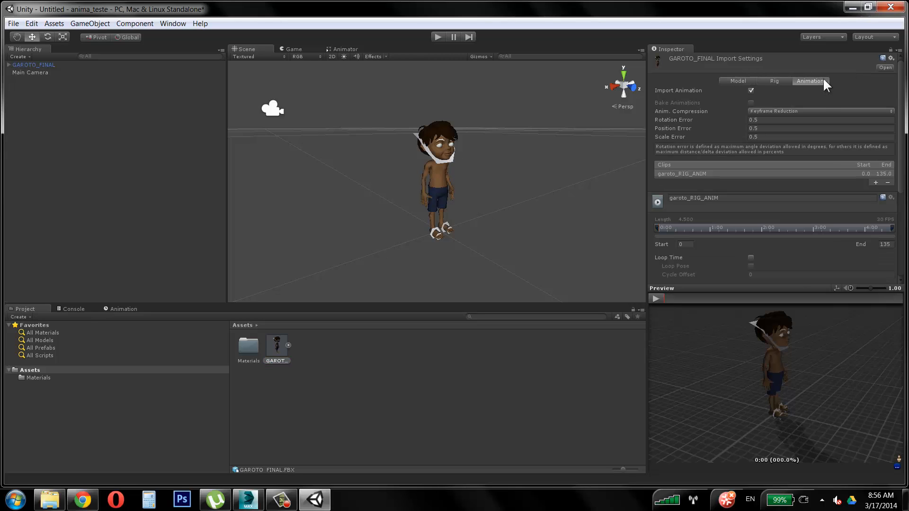
pyautogui.moveTo(800, 289); pyautogui.dragTo(806, 326)
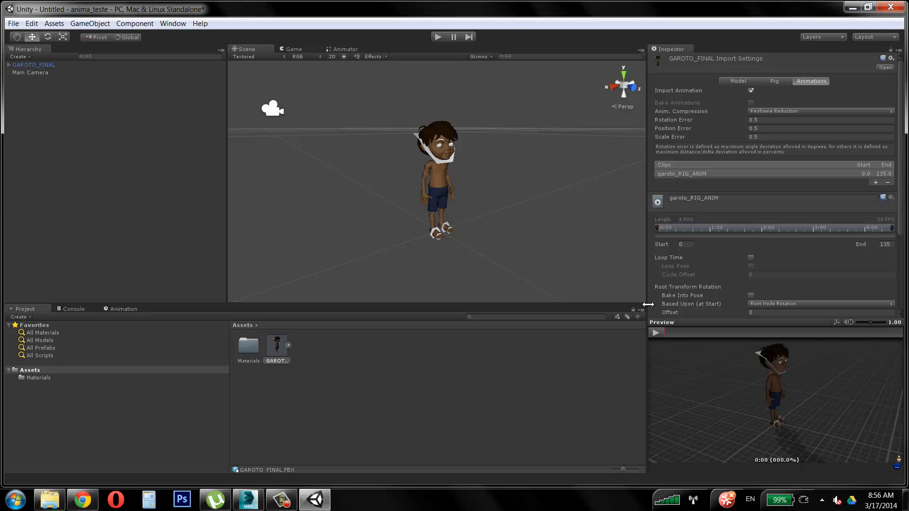
pyautogui.moveTo(648, 324); pyautogui.dragTo(629, 324)
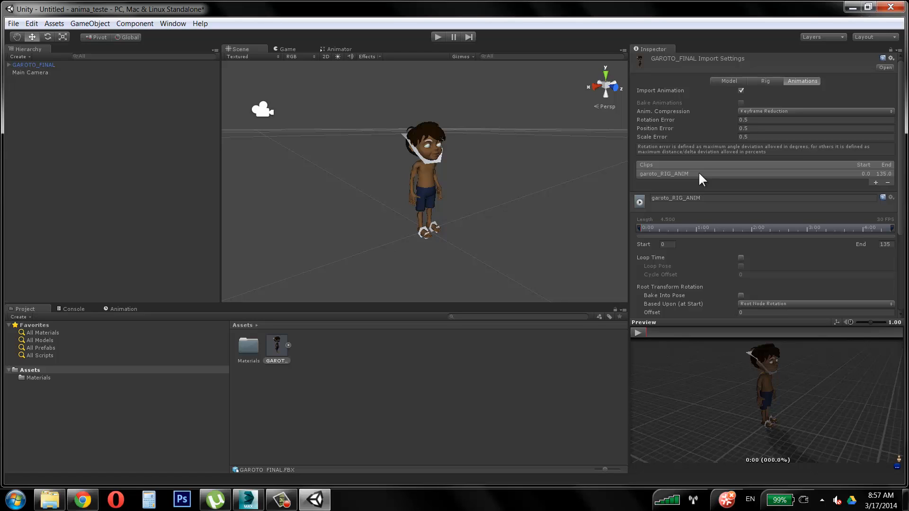
pyautogui.click(638, 333)
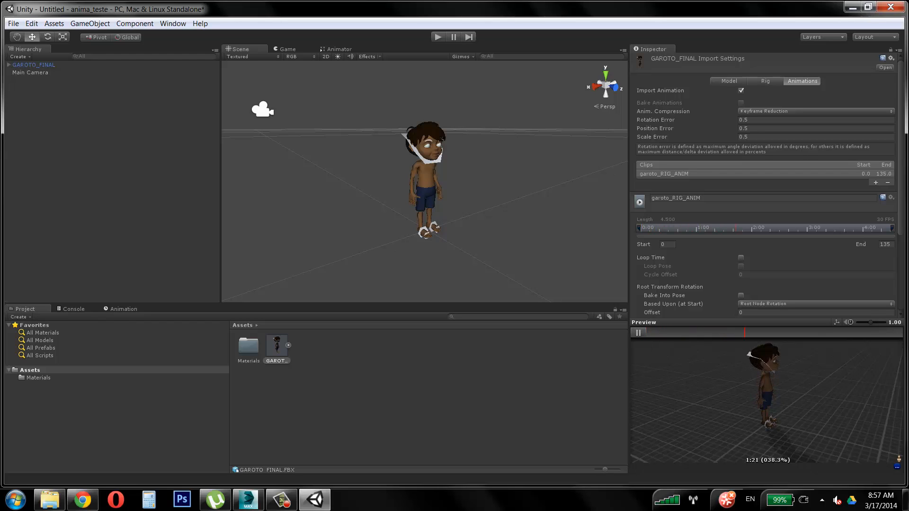
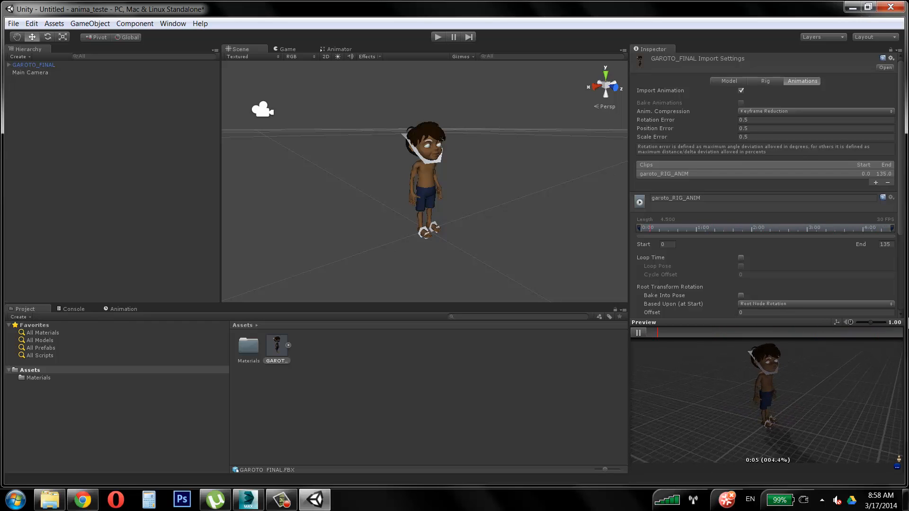
pyautogui.click(641, 331)
pyautogui.moveTo(783, 331); pyautogui.dragTo(625, 338)
pyautogui.click(643, 335)
pyautogui.click(638, 334)
# - Rename the garoto_RIG_ANIM animation clip to Idle
pyautogui.click(715, 198)
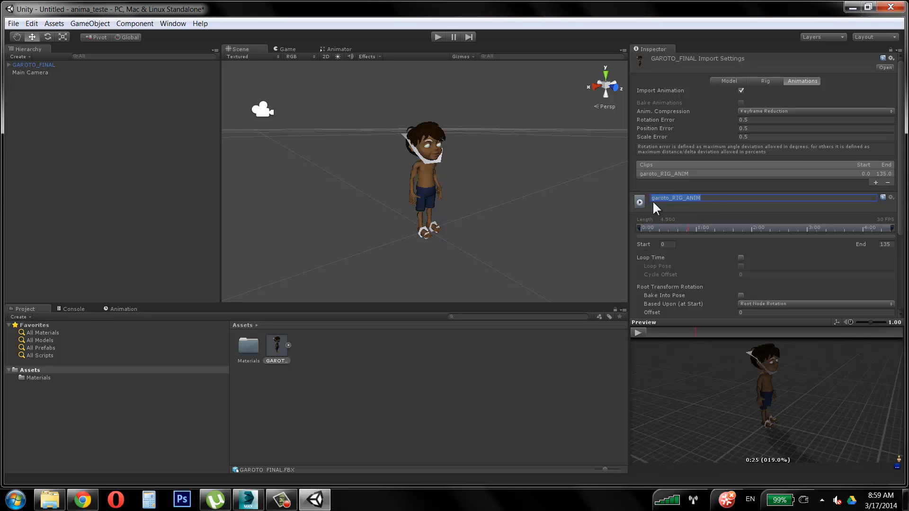
pyautogui.click(718, 198)
pyautogui.press('BackSpace')
pyautogui.press('BackSpace')
pyautogui.press('BackSpace')
pyautogui.press('BackSpace')
pyautogui.press('BackSpace')
pyautogui.press('BackSpace')
pyautogui.press('BackSpace')
pyautogui.press('BackSpace')
pyautogui.press('BackSpace')
pyautogui.press('BackSpace')
pyautogui.press('BackSpace')
pyautogui.press('BackSpace')
pyautogui.press('BackSpace')
pyautogui.press('BackSpace')
pyautogui.press('BackSpace')
pyautogui.write('Idle')
pyautogui.press('Return')
# - Trim the Idle clip's range on its timeline to start at frame 0 and end at frame 63
pyautogui.moveTo(638, 226); pyautogui.dragTo(637, 231)
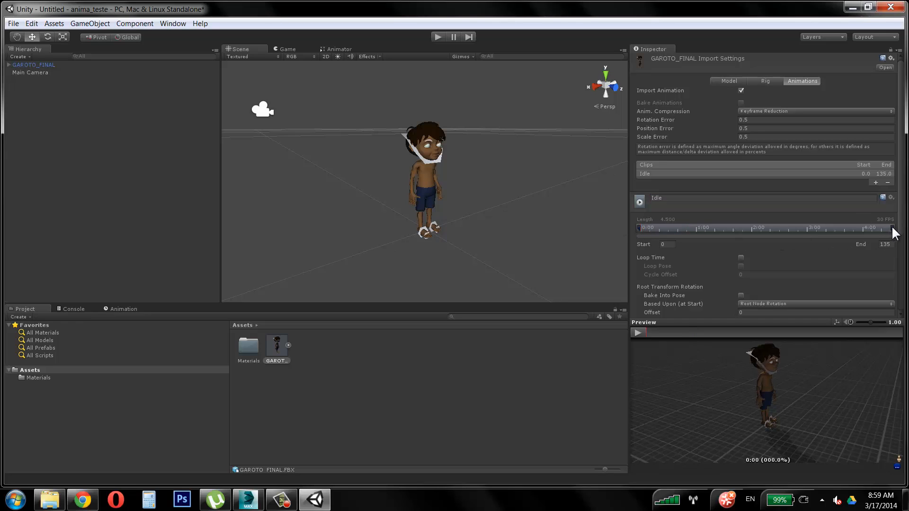
pyautogui.moveTo(893, 228)
pyautogui.mouseDown()
pyautogui.moveTo(877, 228)
pyautogui.moveTo(903, 237)
pyautogui.mouseUp()
pyautogui.moveTo(892, 228)
pyautogui.mouseDown()
pyautogui.moveTo(668, 233)
pyautogui.moveTo(766, 229)
pyautogui.moveTo(761, 236)
pyautogui.mouseUp()
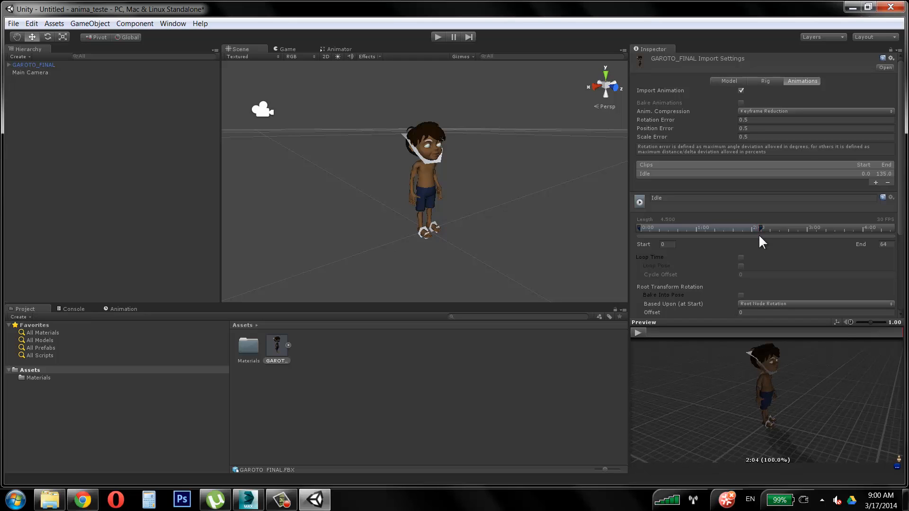
pyautogui.moveTo(759, 237); pyautogui.dragTo(757, 229)
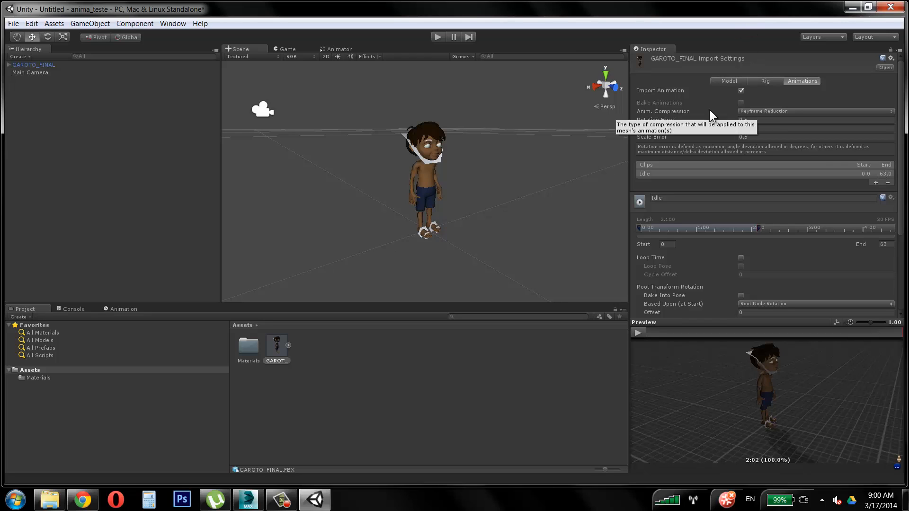
# - Add a second animation clip to GAROTO_FINAL's import settings and name it Walk
pyautogui.click(876, 183)
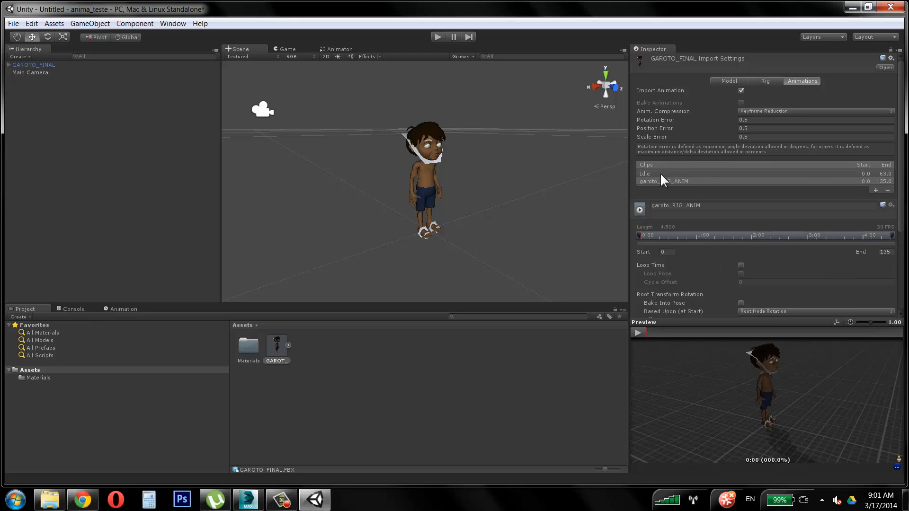
pyautogui.click(708, 207)
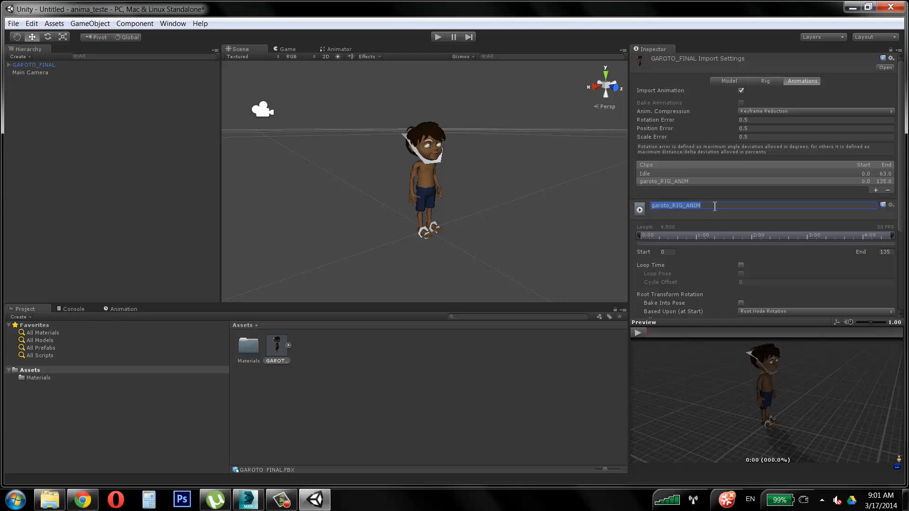
pyautogui.write('Wall')
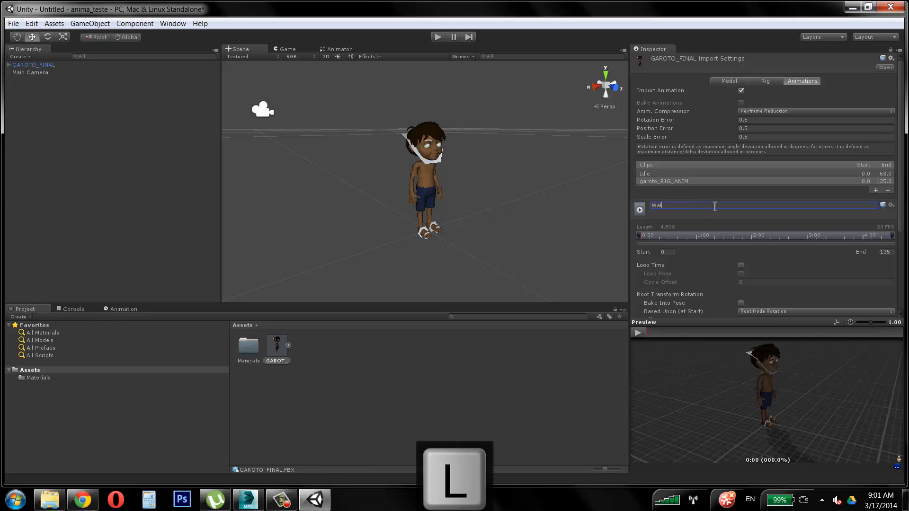
pyautogui.write('k')
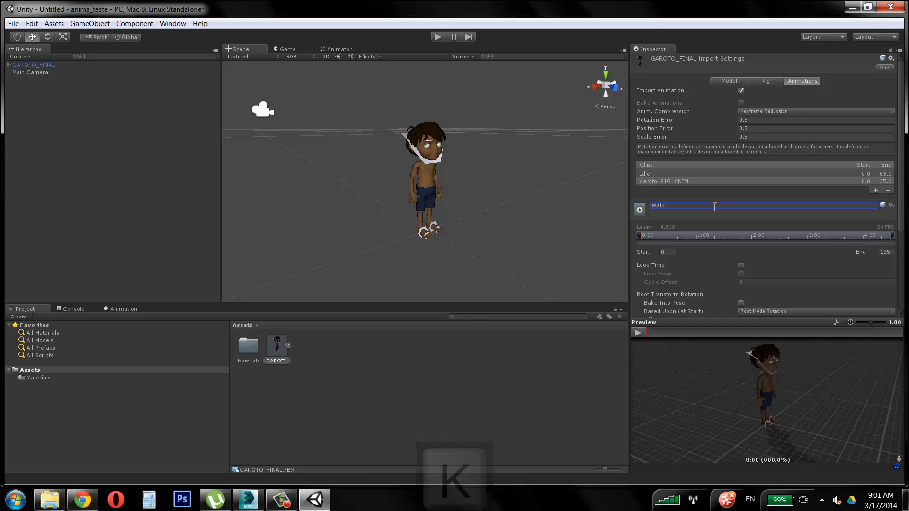
pyautogui.press('Return')
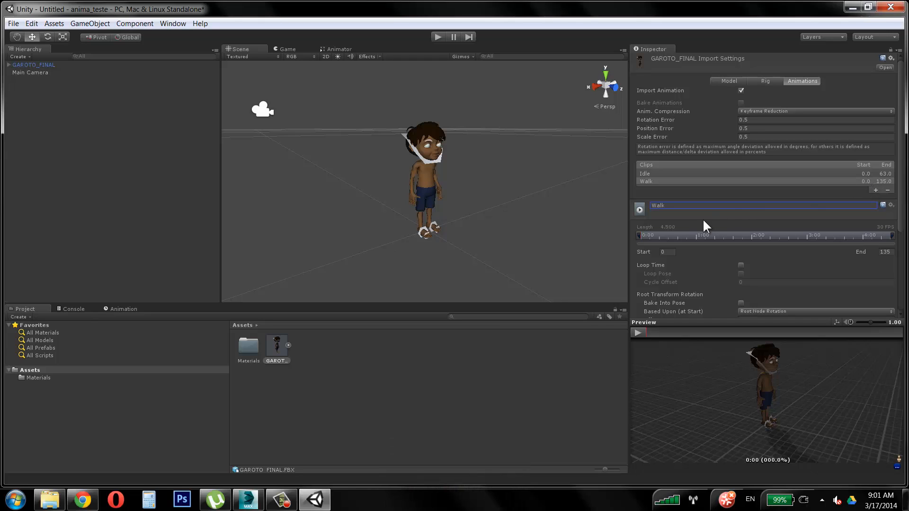
# - Trim the Walk clip on its timeline to start at frame 64 and end at frame 95, and play its preview
pyautogui.click(639, 235)
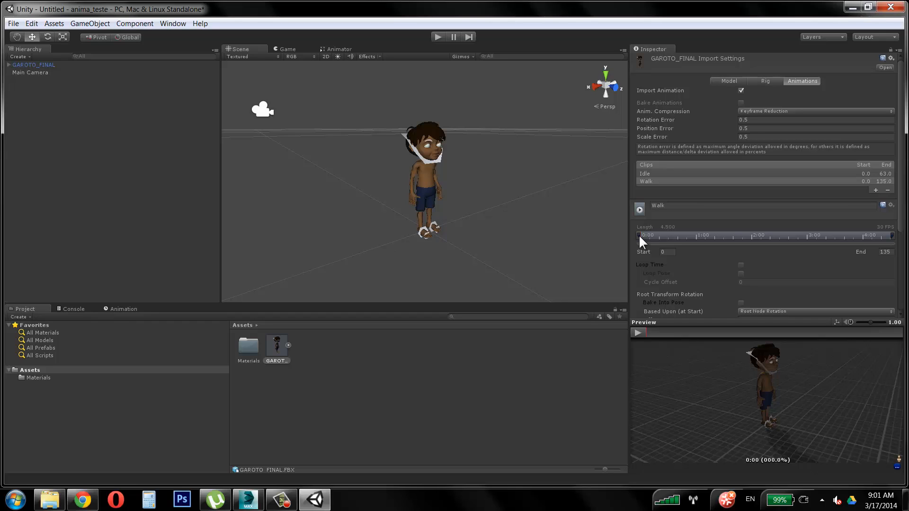
pyautogui.moveTo(639, 236)
pyautogui.mouseDown()
pyautogui.moveTo(762, 235)
pyautogui.moveTo(752, 237)
pyautogui.mouseUp()
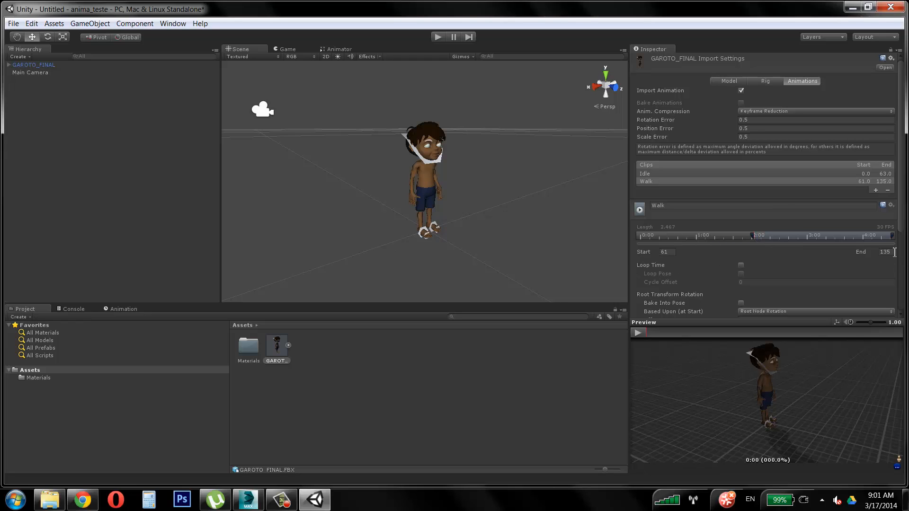
pyautogui.click(674, 252)
pyautogui.click(753, 235)
pyautogui.moveTo(758, 235); pyautogui.dragTo(759, 235)
pyautogui.click(672, 252)
pyautogui.moveTo(892, 234)
pyautogui.mouseDown()
pyautogui.moveTo(809, 241)
pyautogui.moveTo(817, 241)
pyautogui.mouseUp()
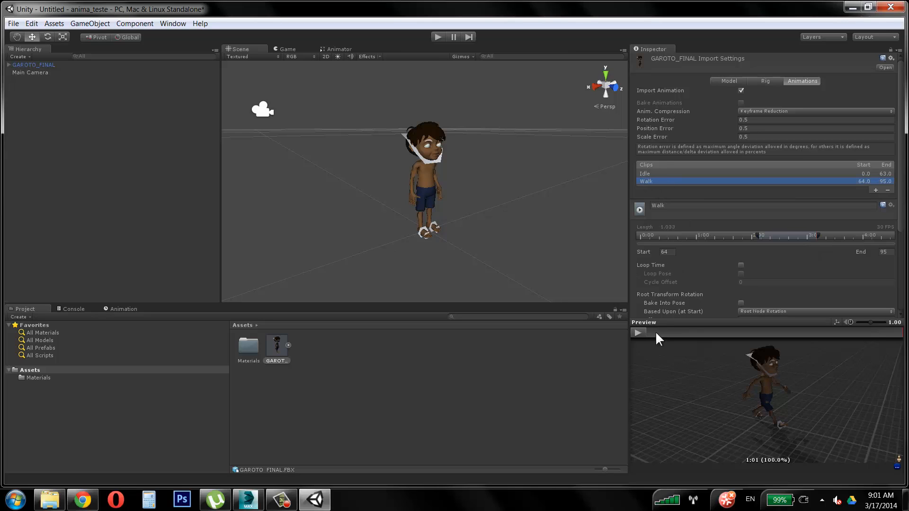
pyautogui.click(641, 331)
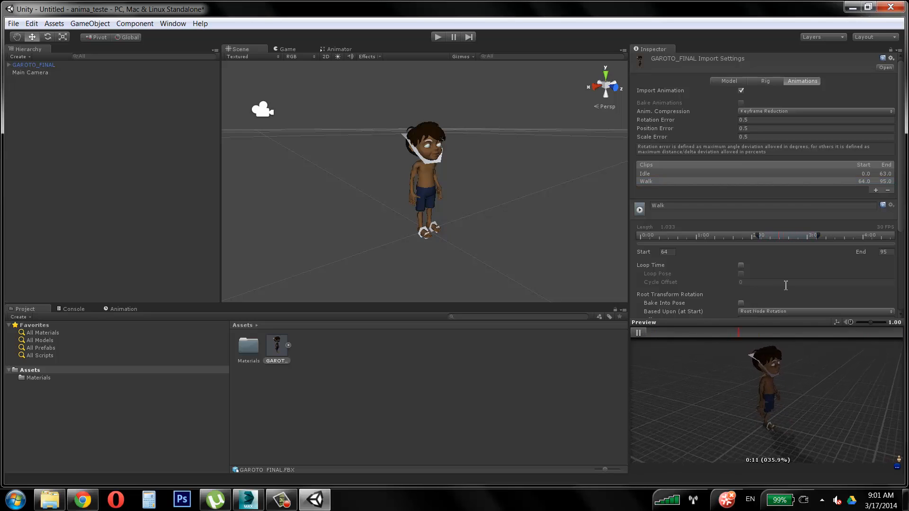
pyautogui.click(638, 332)
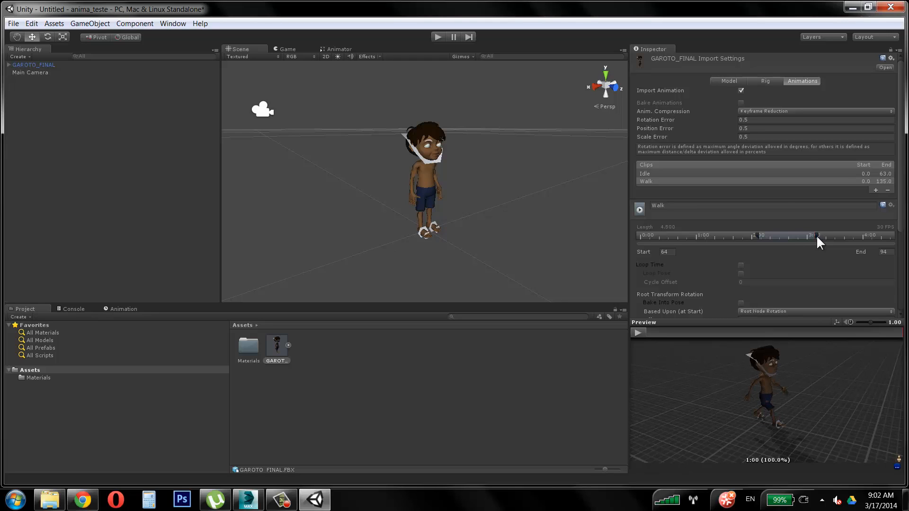
# - Adjust the Walk clip's range to start at frame 70 and end at frame 95, and play its preview
pyautogui.moveTo(817, 235); pyautogui.dragTo(817, 237)
pyautogui.moveTo(757, 234); pyautogui.dragTo(764, 232)
pyautogui.moveTo(765, 234); pyautogui.dragTo(766, 235)
pyautogui.moveTo(768, 235); pyautogui.dragTo(769, 237)
pyautogui.moveTo(768, 235); pyautogui.dragTo(767, 235)
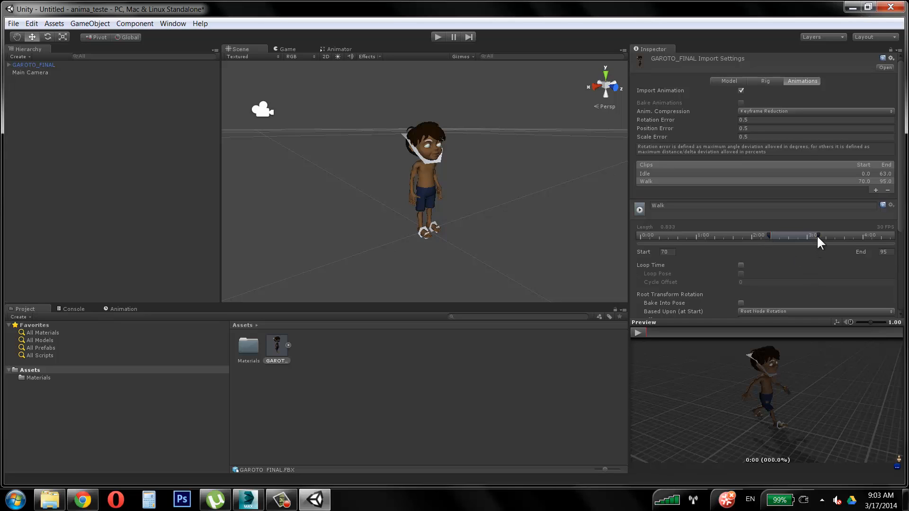
pyautogui.click(644, 332)
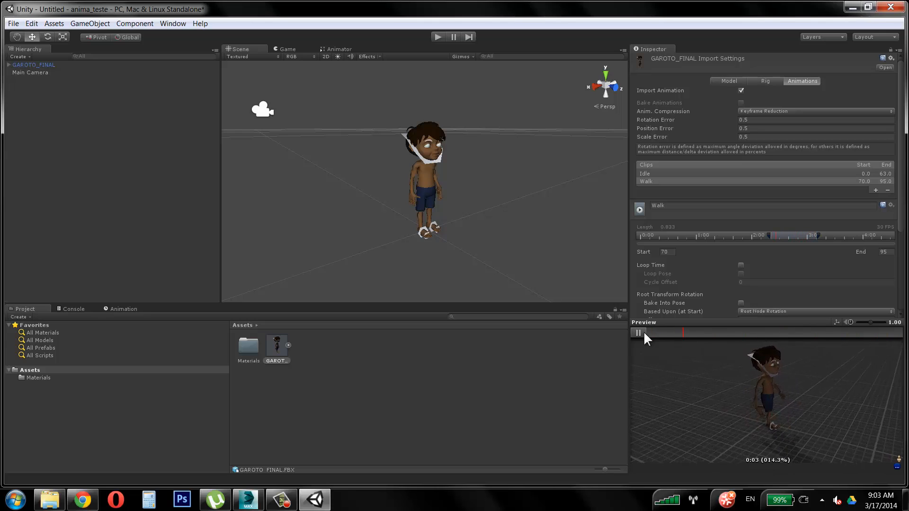
pyautogui.click(639, 332)
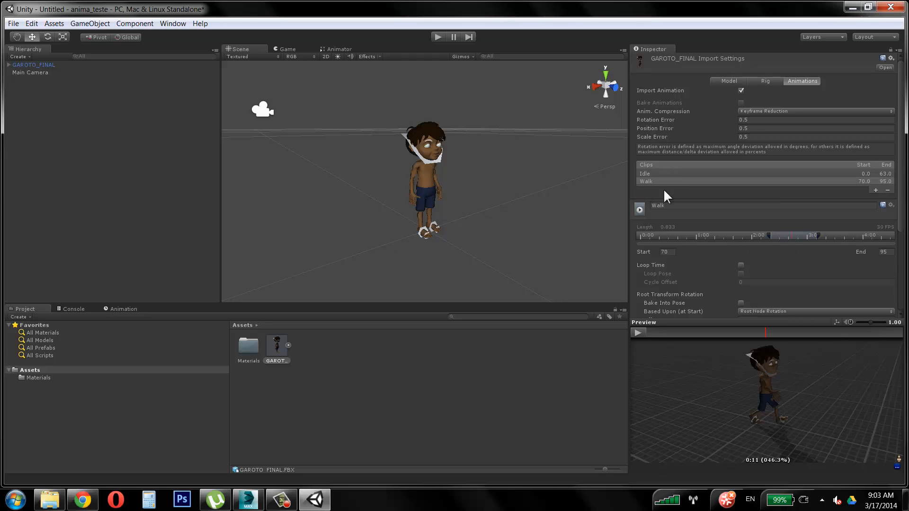
# - Add a third animation clip and name it Run
pyautogui.click(876, 190)
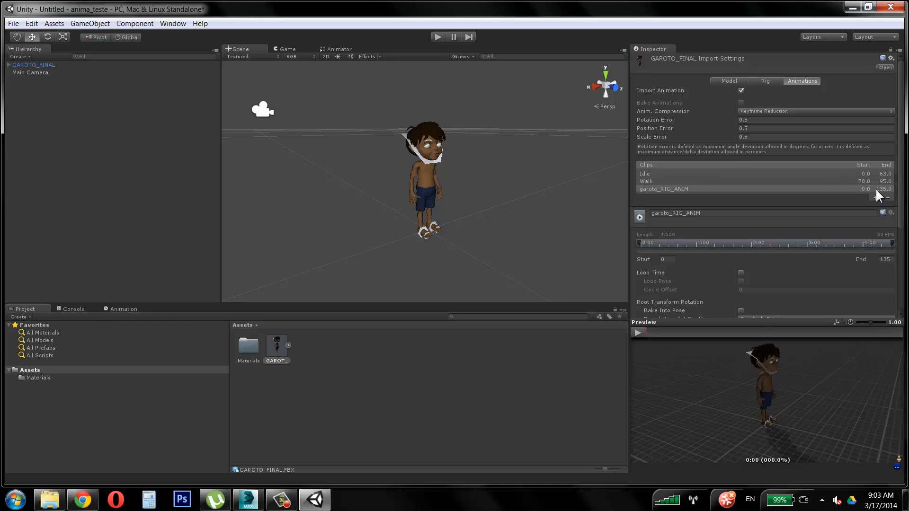
pyautogui.click(715, 213)
pyautogui.doubleClick(736, 213)
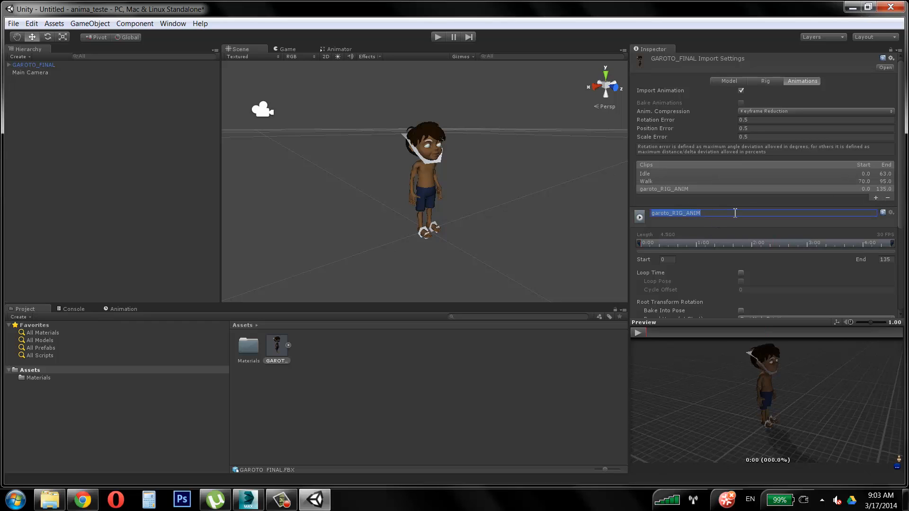
pyautogui.write('Run')
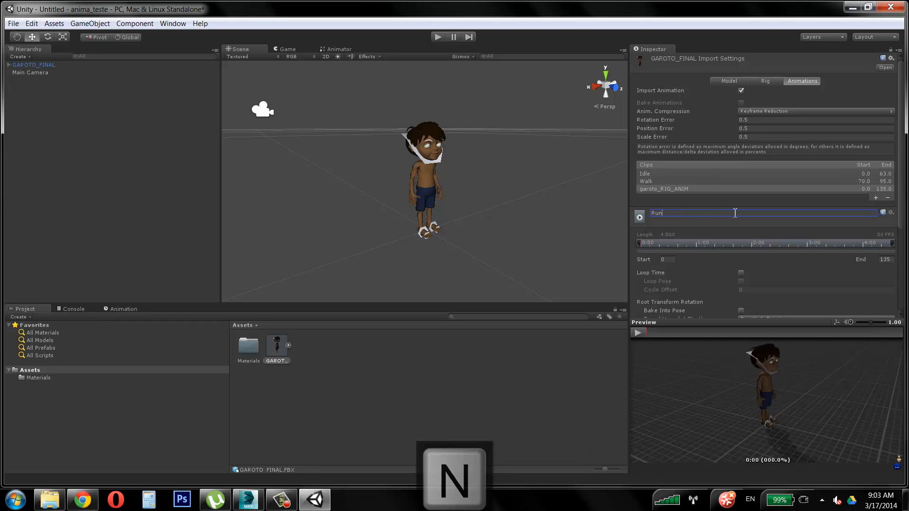
pyautogui.press('Return')
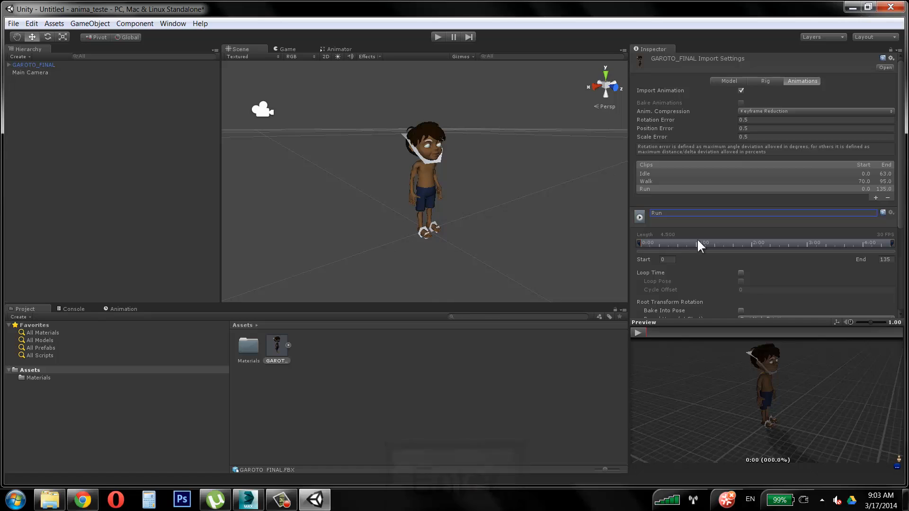
# - Set the Run clip's start to frame 99, scrubbing the full rig's keyframes in 3ds Max to find where the run begins
pyautogui.moveTo(639, 244)
pyautogui.mouseDown()
pyautogui.moveTo(818, 244)
pyautogui.moveTo(821, 252)
pyautogui.mouseUp()
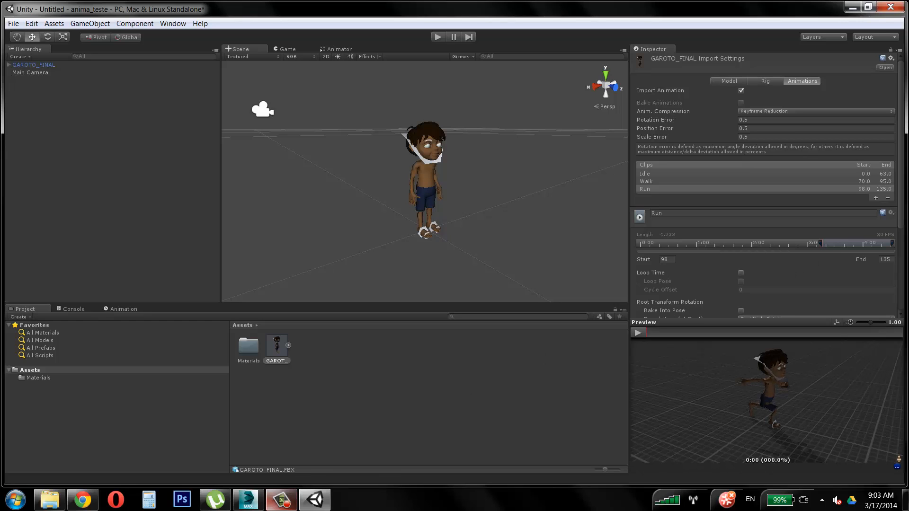
pyautogui.click(248, 500)
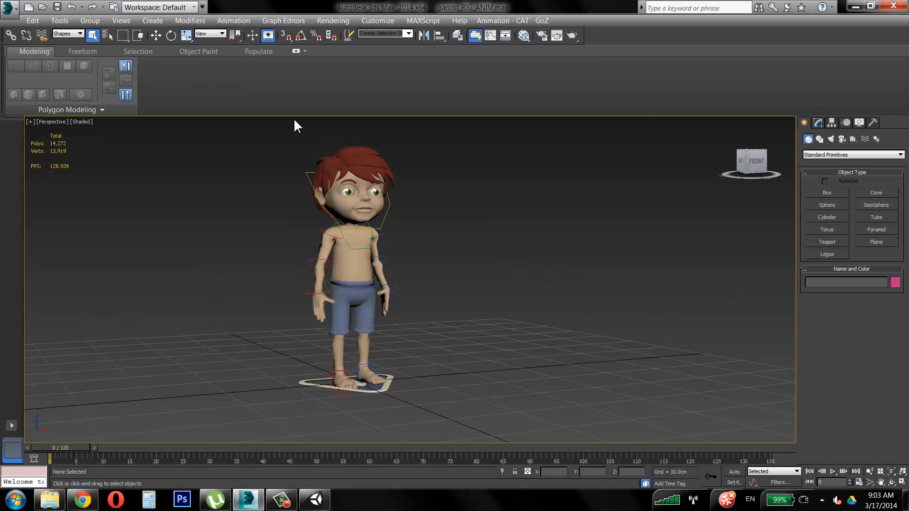
pyautogui.hotkey('ctrl', 'a')
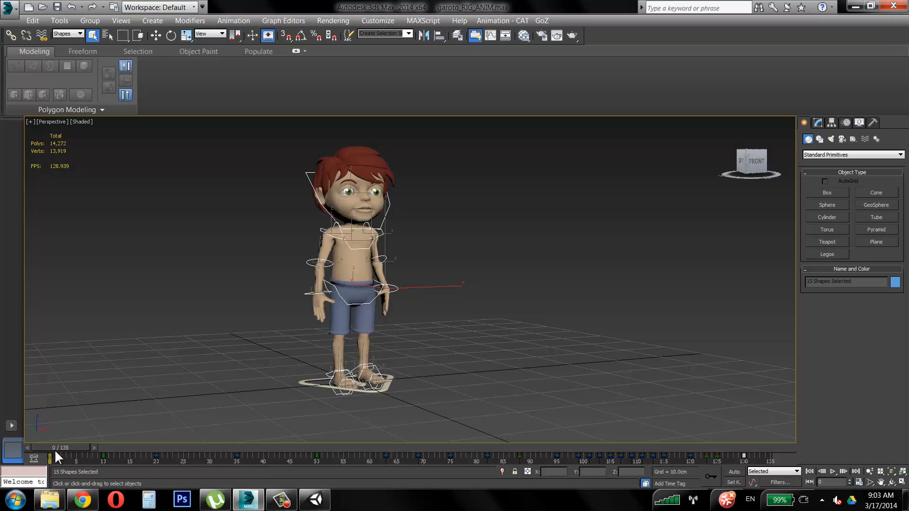
pyautogui.moveTo(55, 449); pyautogui.dragTo(571, 437)
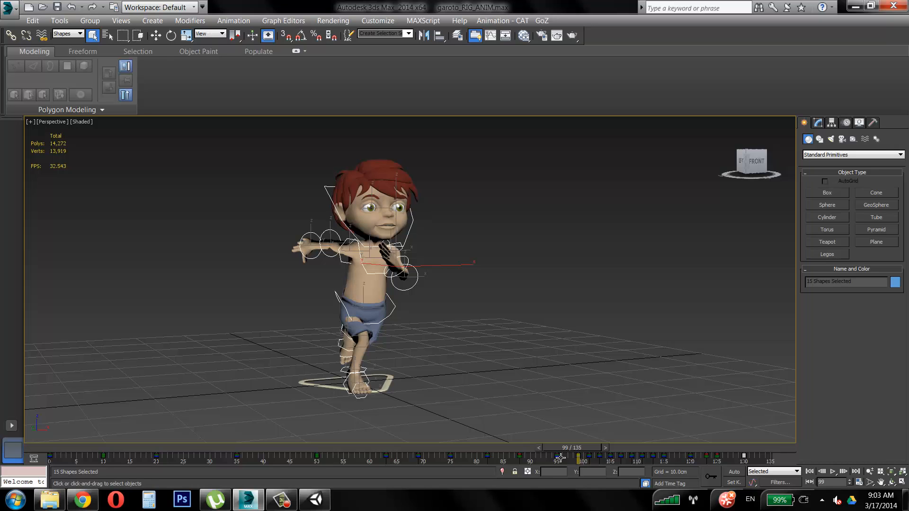
pyautogui.moveTo(580, 449)
pyautogui.mouseDown()
pyautogui.moveTo(561, 451)
pyautogui.moveTo(582, 451)
pyautogui.mouseUp()
pyautogui.click(315, 500)
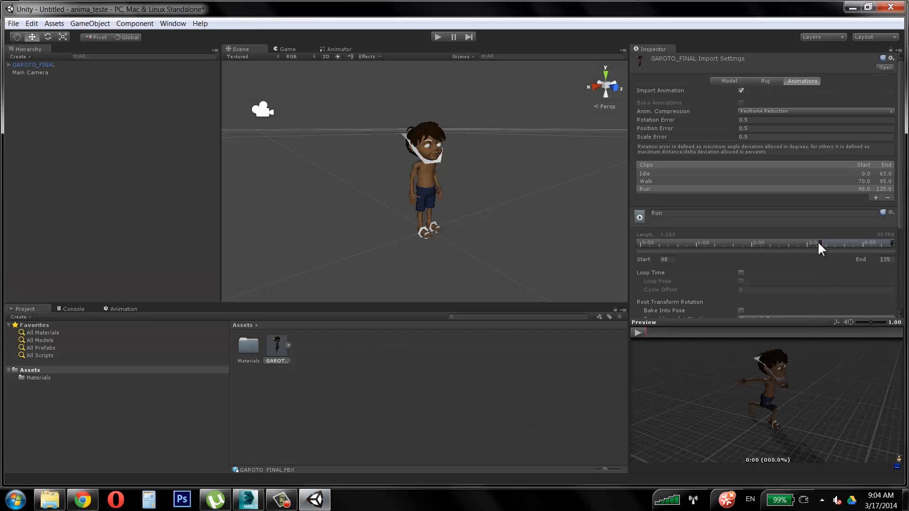
pyautogui.moveTo(821, 243); pyautogui.dragTo(822, 243)
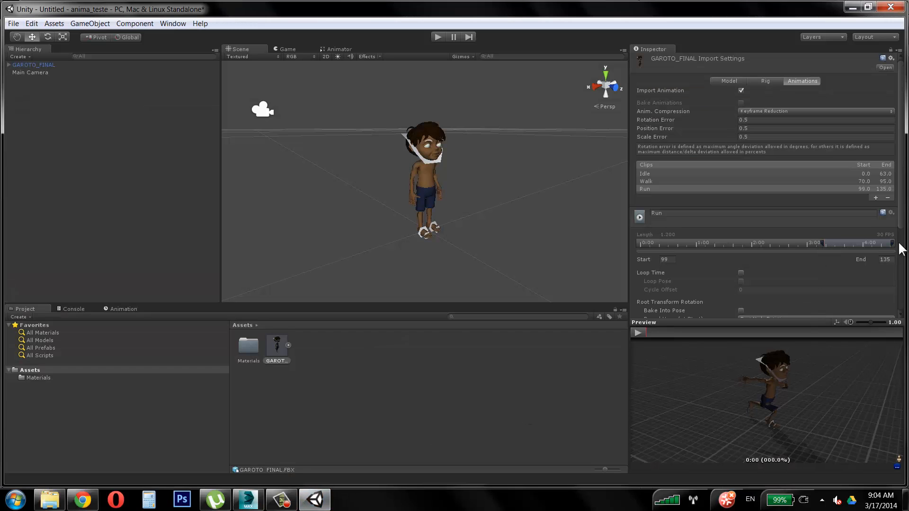
# - Set the Run clip's end to frame 115, scrubbing the rig's timeline in 3ds Max to find where the run cycle closes
pyautogui.moveTo(893, 241); pyautogui.dragTo(873, 244)
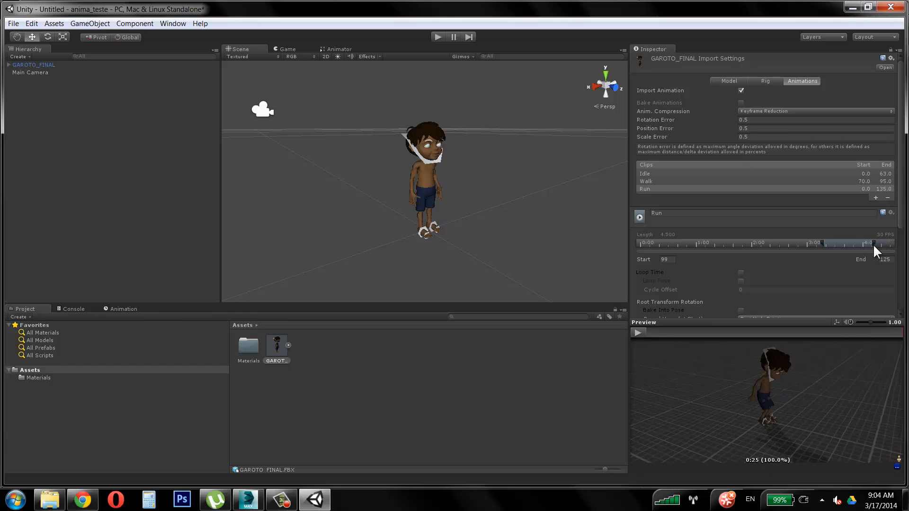
pyautogui.click(249, 500)
pyautogui.moveTo(555, 448); pyautogui.dragTo(671, 449)
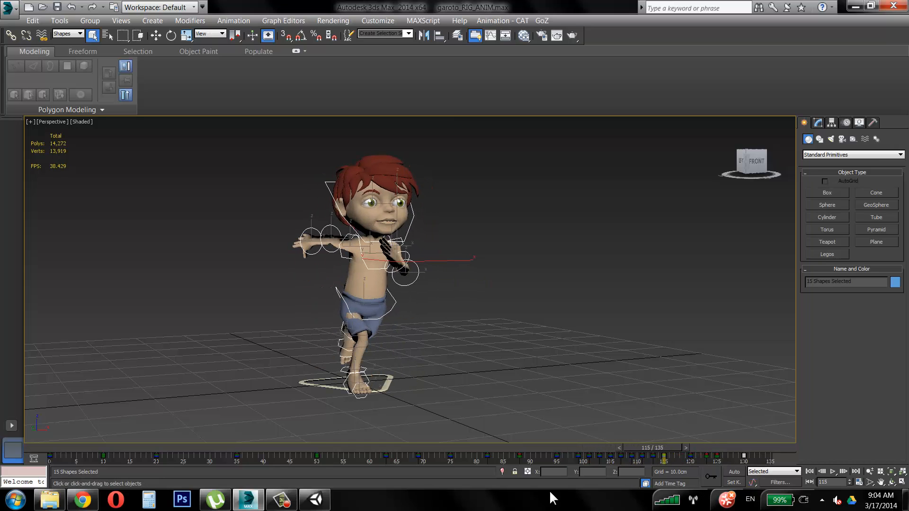
pyautogui.click(308, 502)
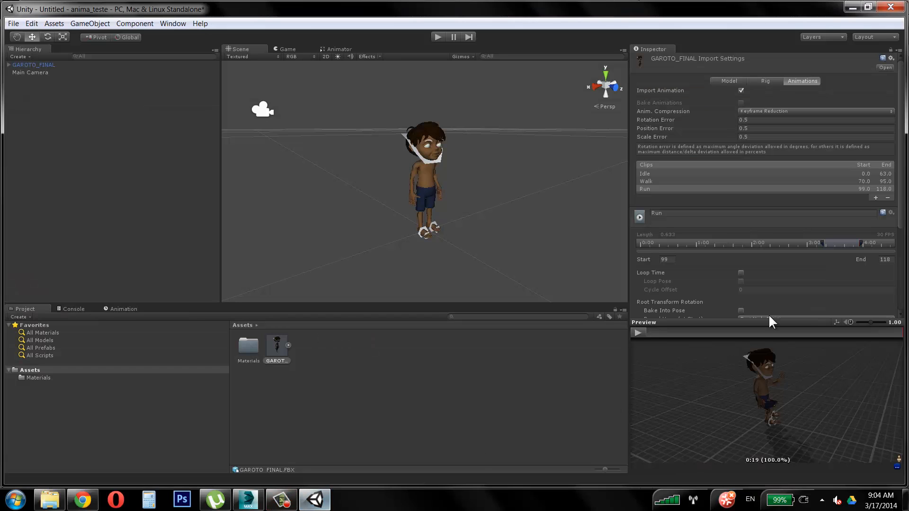
pyautogui.moveTo(859, 242); pyautogui.dragTo(854, 245)
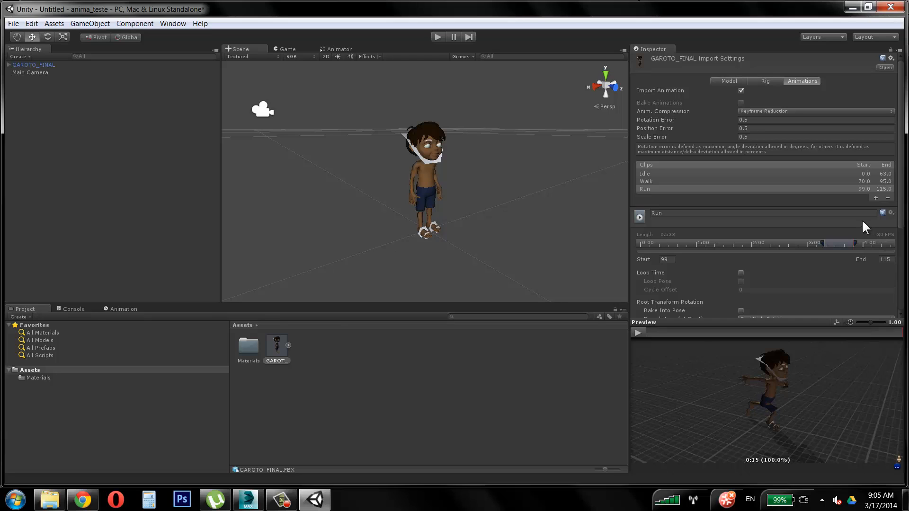
# - Add a fourth animation clip to GAROTO_FINAL's clip list
pyautogui.click(876, 198)
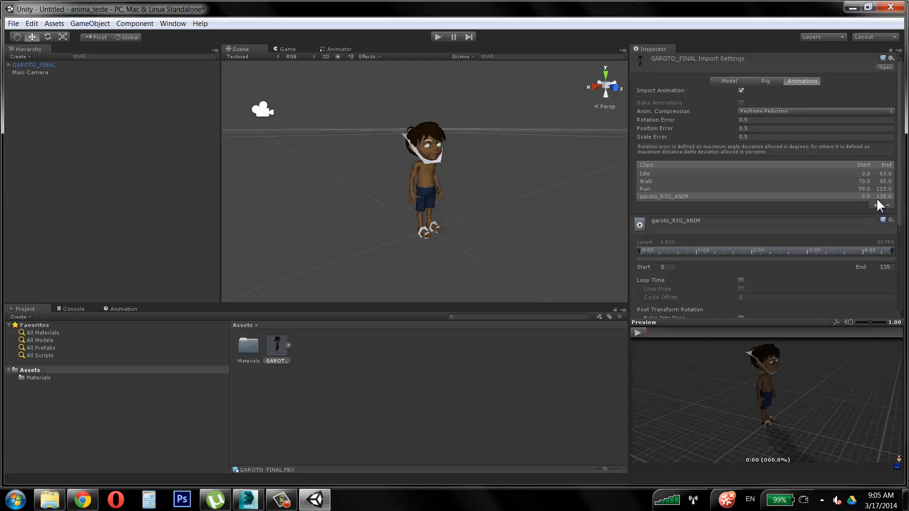
pyautogui.click(255, 498)
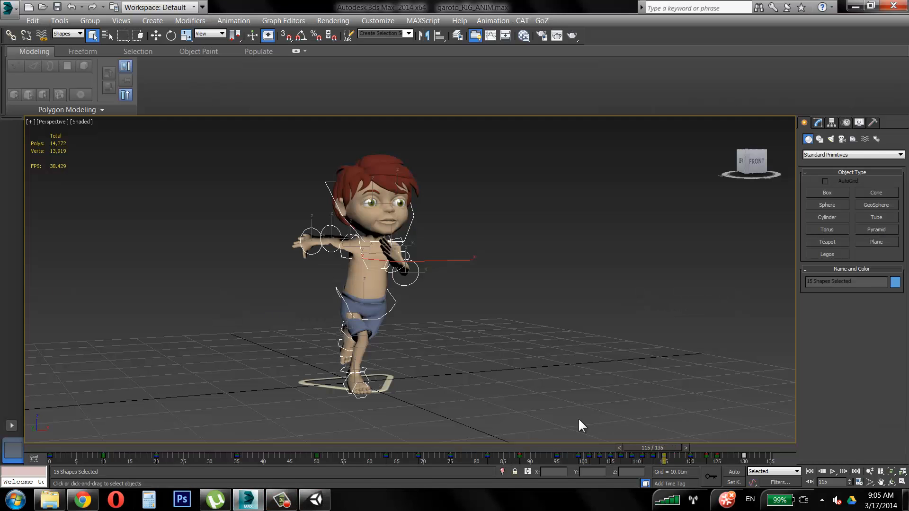
pyautogui.click(281, 500)
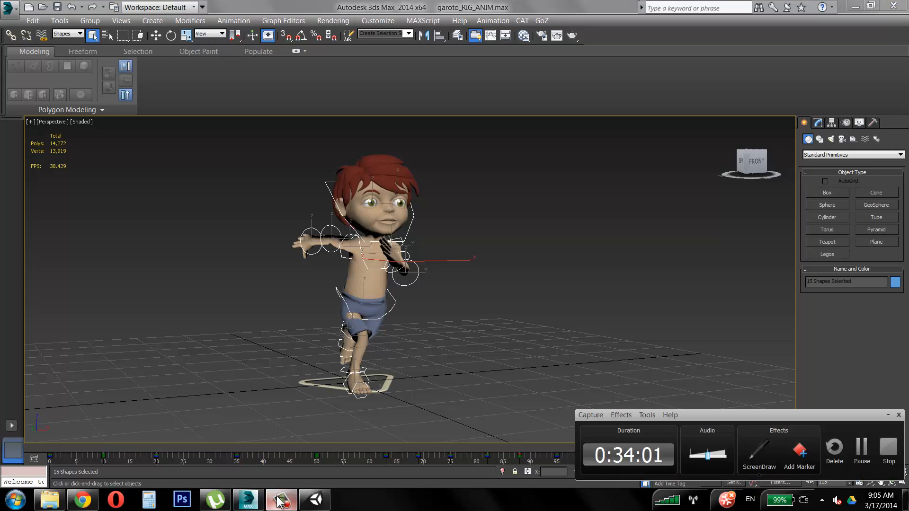
pyautogui.click(281, 500)
pyautogui.moveTo(266, 504)
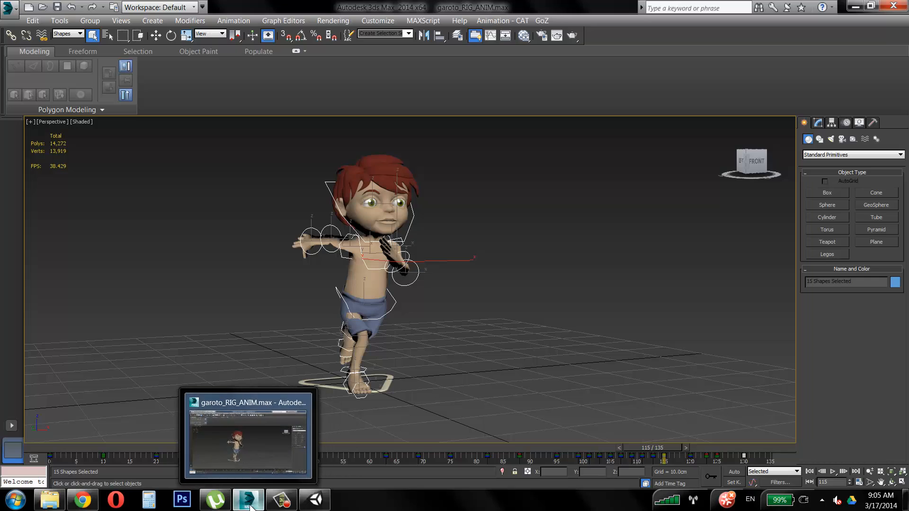
pyautogui.click(307, 501)
pyautogui.click(860, 448)
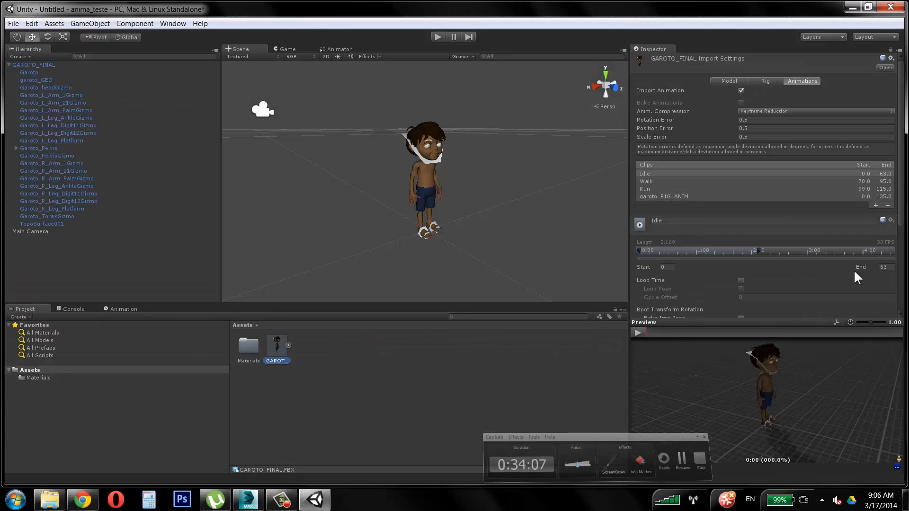
# - Rename the garoto_RIG_ANIM clip in GAROTO_FINAL's animation import settings to stop
pyautogui.moveTo(899, 181); pyautogui.dragTo(901, 162)
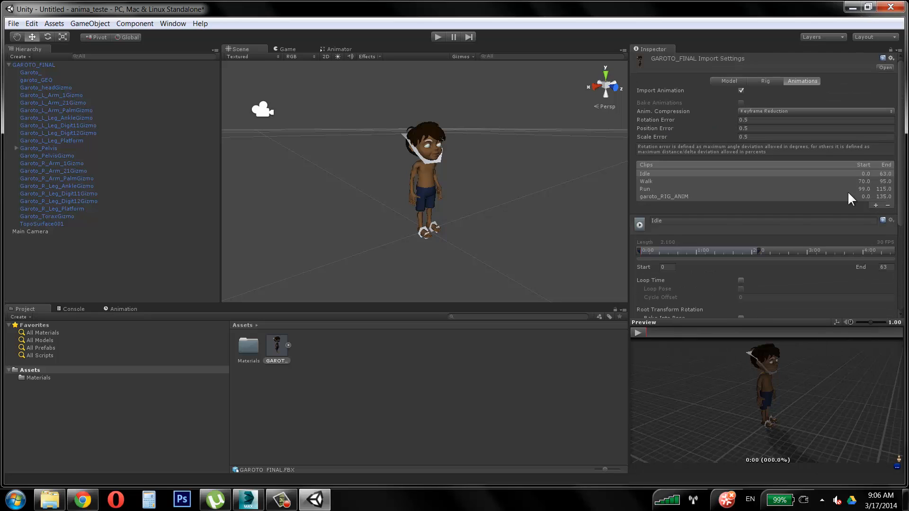
pyautogui.click(687, 196)
pyautogui.click(731, 222)
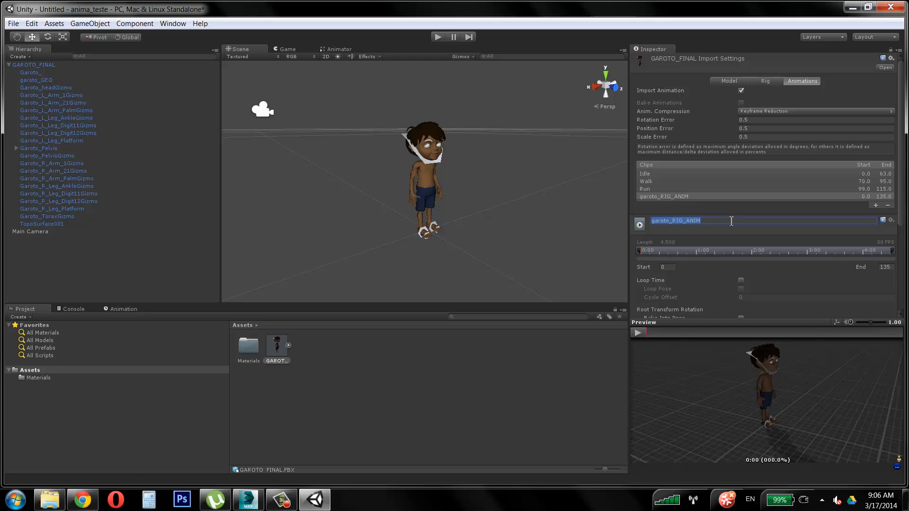
pyautogui.write('stop')
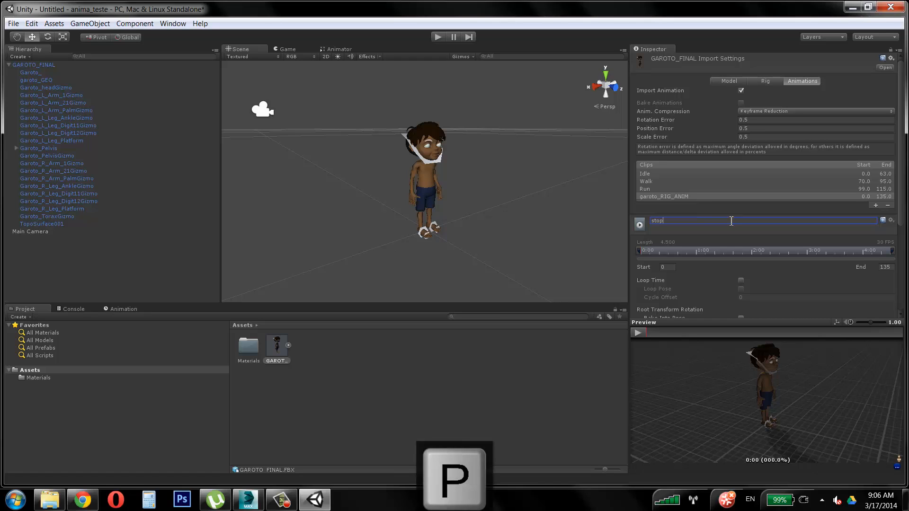
pyautogui.press('Return')
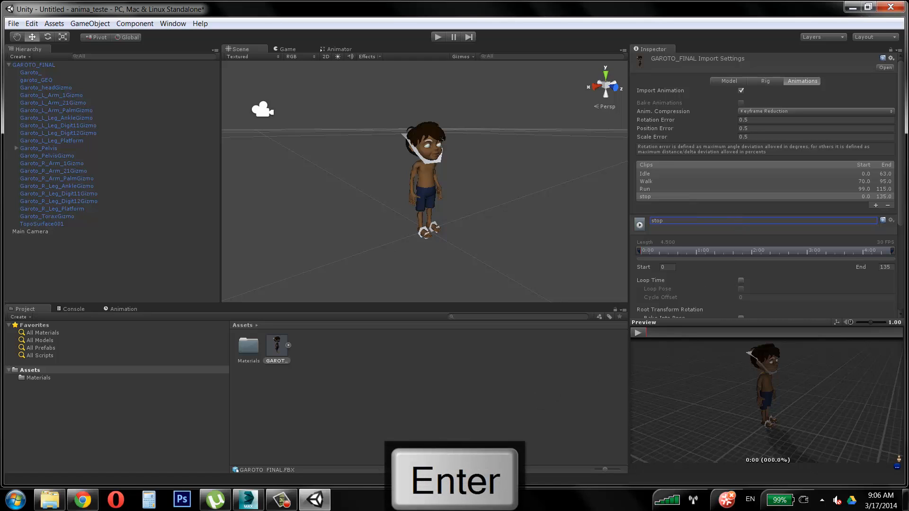
# - Set the stop clip's start to frame 120, scrubbing the rig's timeline in 3ds Max to find it, and apply the import settings
pyautogui.click(248, 499)
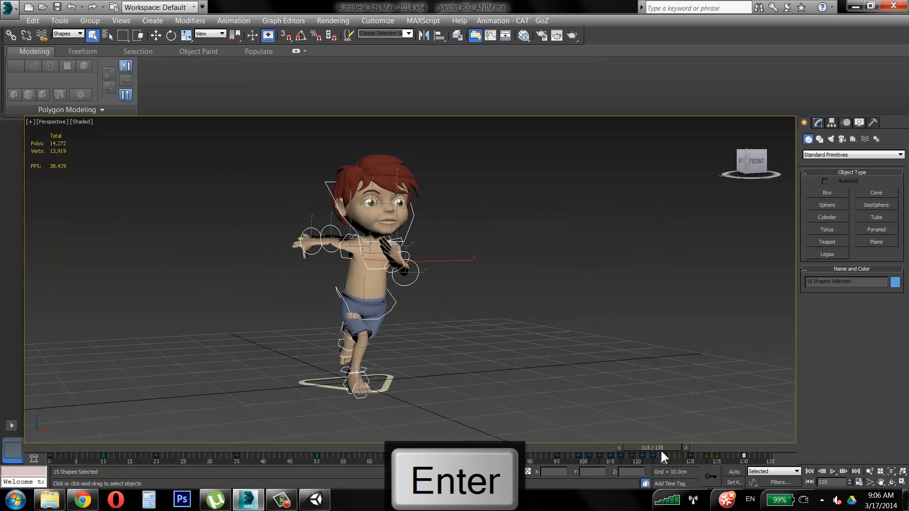
pyautogui.moveTo(662, 450); pyautogui.dragTo(697, 451)
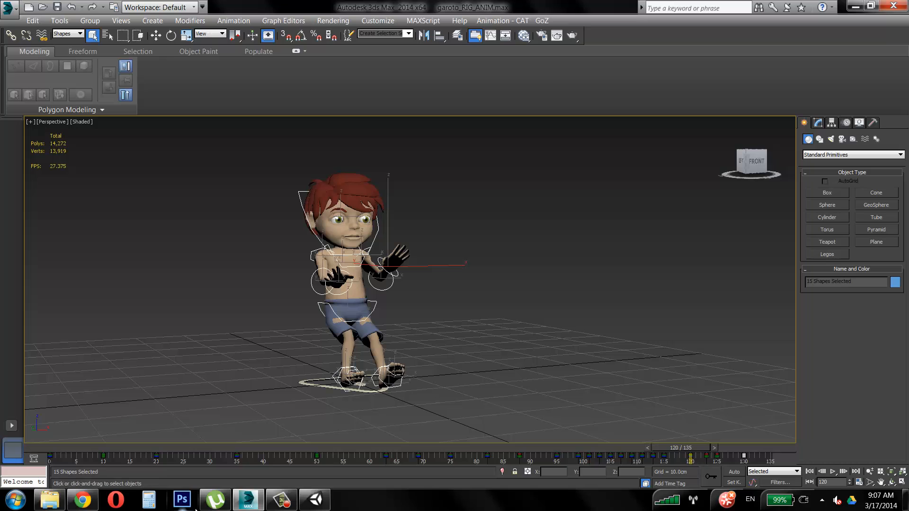
pyautogui.click(282, 500)
pyautogui.click(315, 500)
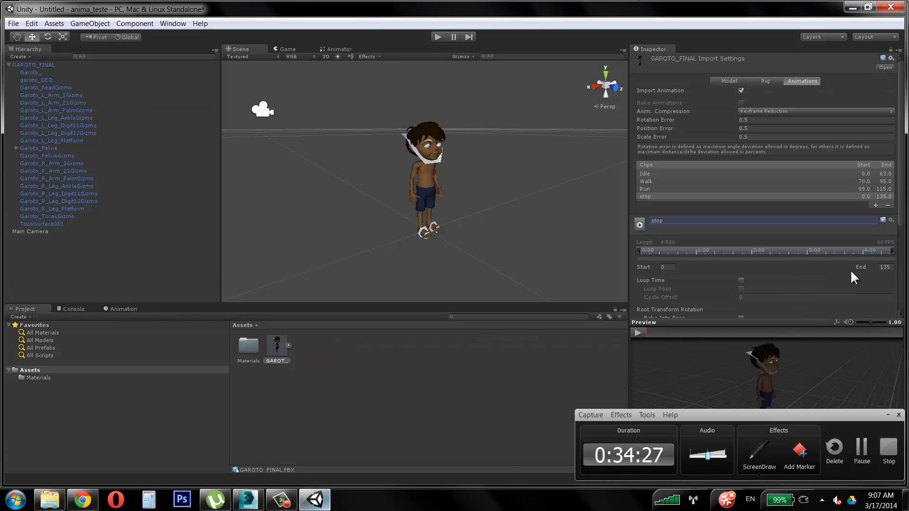
pyautogui.click(889, 415)
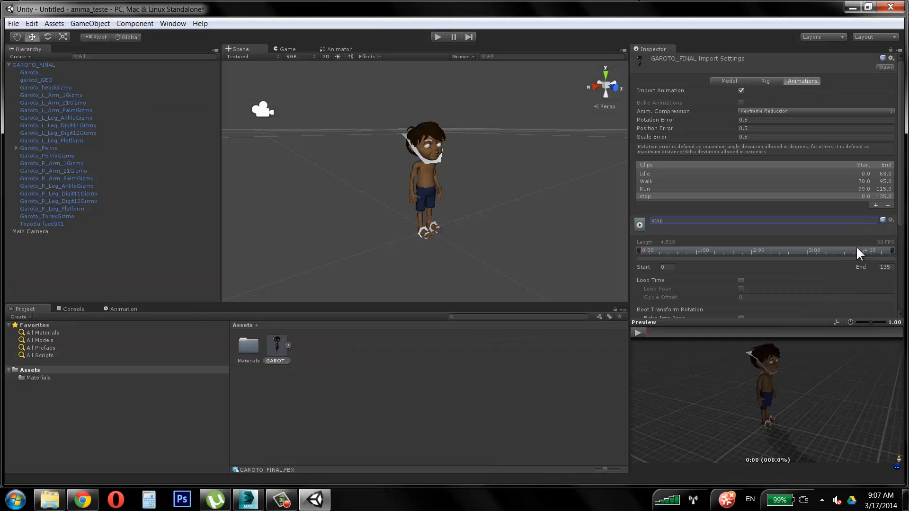
pyautogui.moveTo(639, 250)
pyautogui.mouseDown()
pyautogui.moveTo(845, 266)
pyautogui.moveTo(890, 253)
pyautogui.mouseUp()
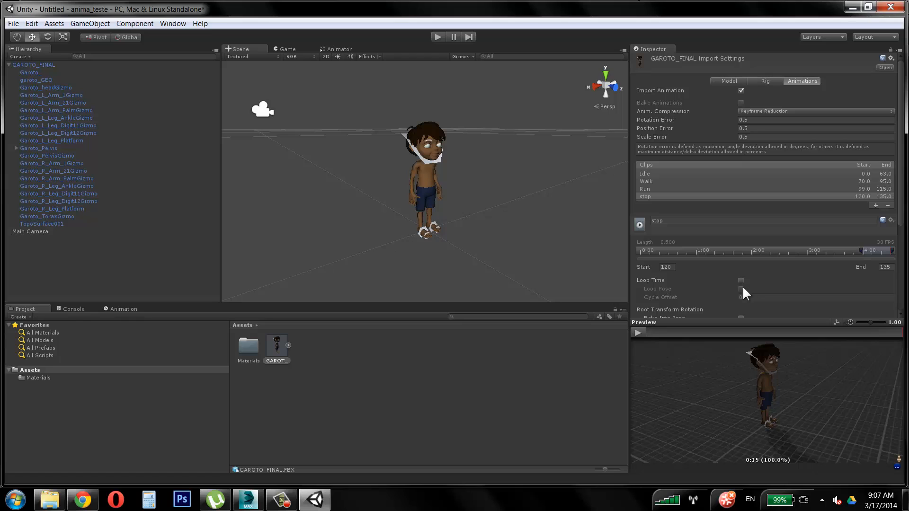
pyautogui.scroll(-5, 758, 237)
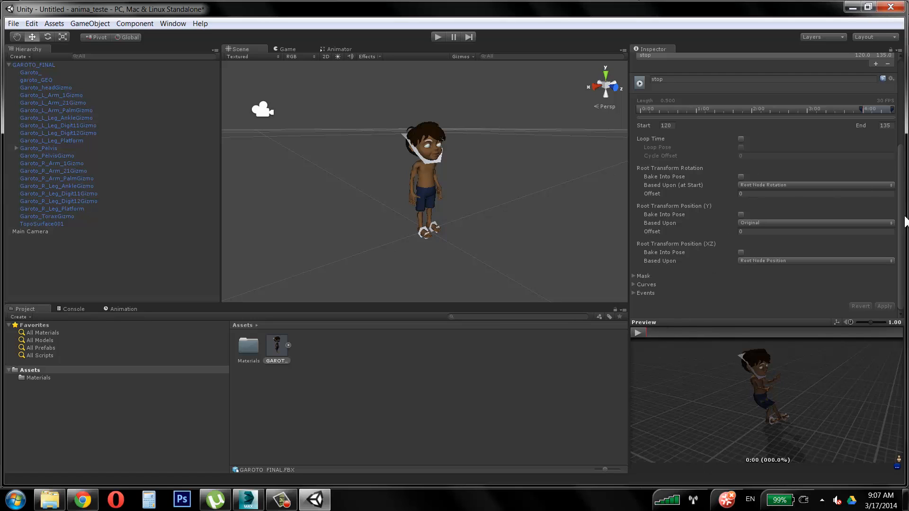
pyautogui.scroll(5, 700, 171)
# - Expand the GAROTO_FINAL asset and look through its imported Idle, Walk, Run and stop clips
pyautogui.click(648, 174)
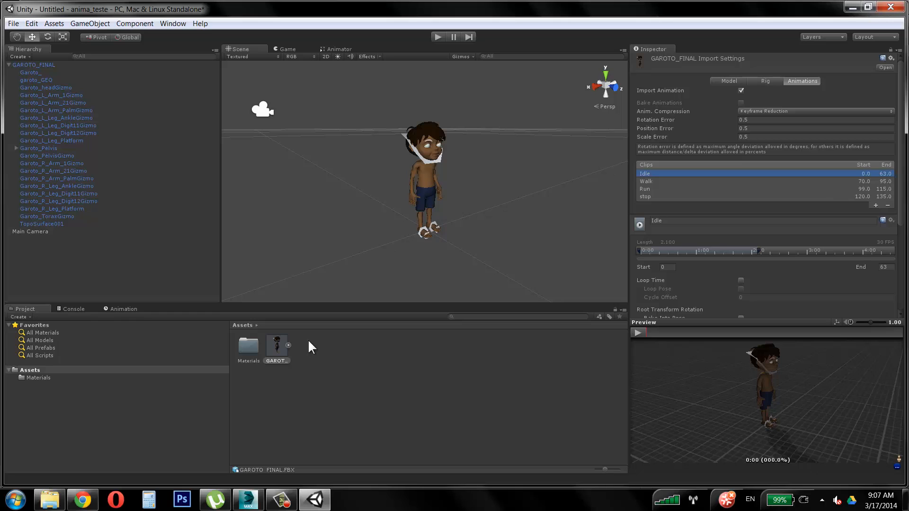
pyautogui.click(287, 345)
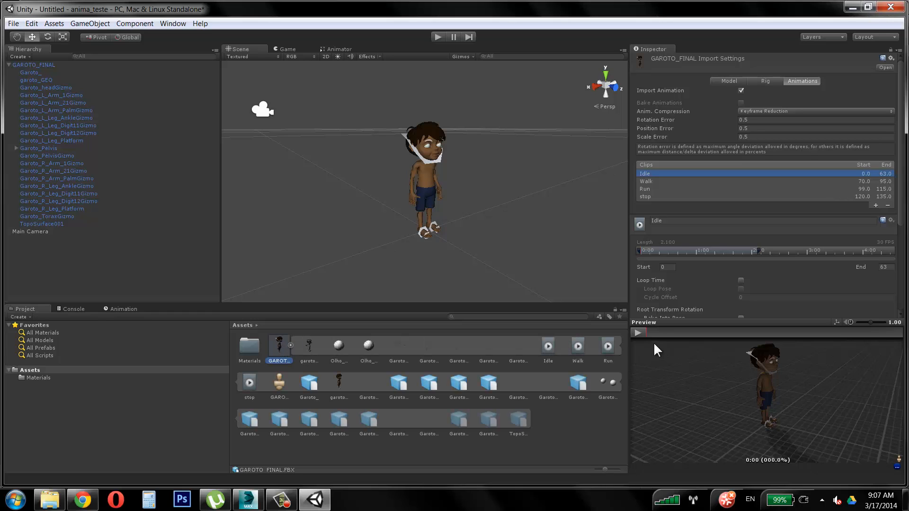
pyautogui.click(548, 347)
pyautogui.click(579, 345)
pyautogui.click(609, 346)
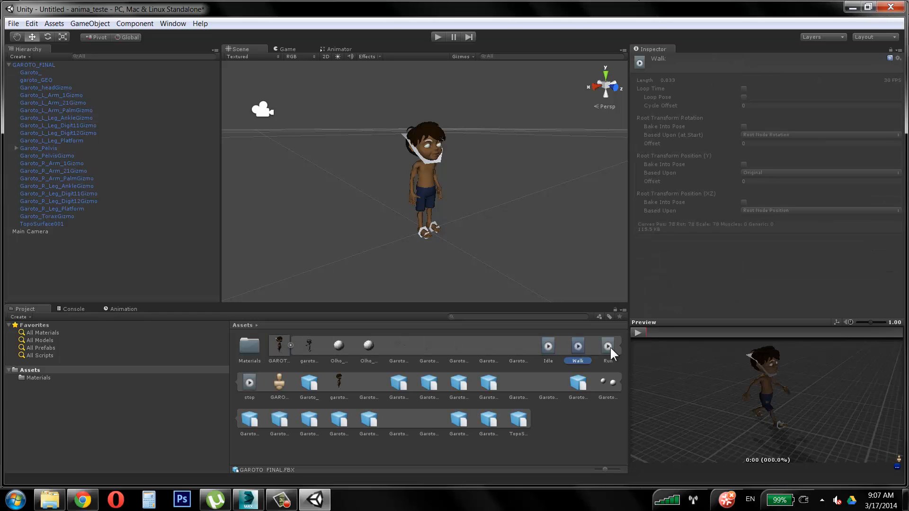
pyautogui.click(250, 383)
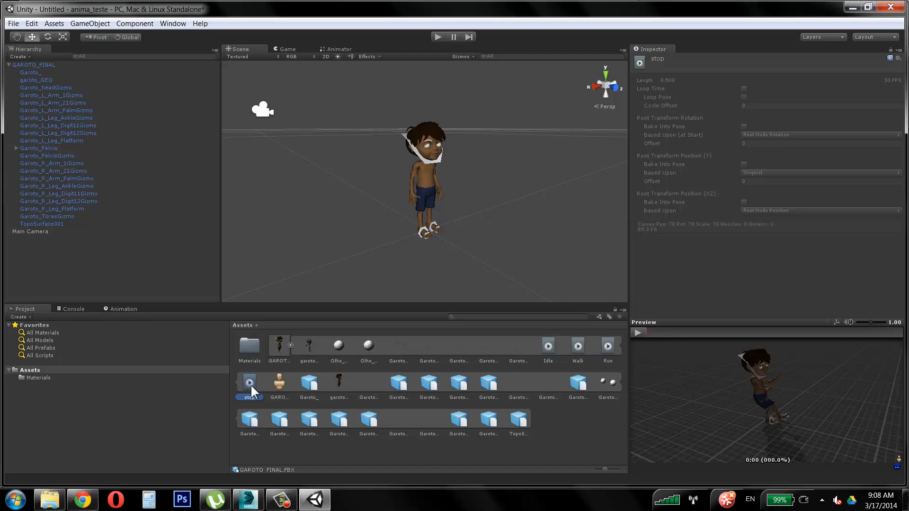
# - Delete Garoto_headGizmo and the three left-arm gizmos (1, 21 and Palm) from GAROTO_FINAL in the scene
pyautogui.click(64, 88)
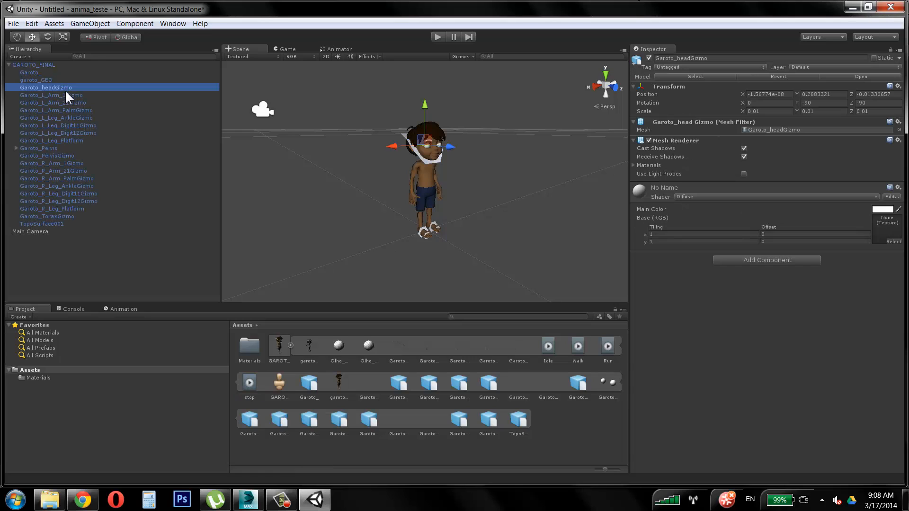
pyautogui.click(49, 95)
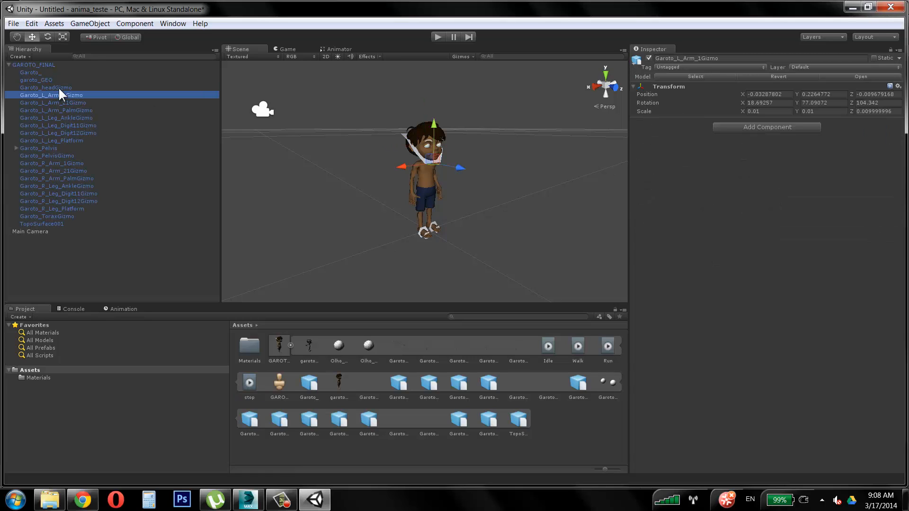
pyautogui.click(59, 87)
pyautogui.press('Delete')
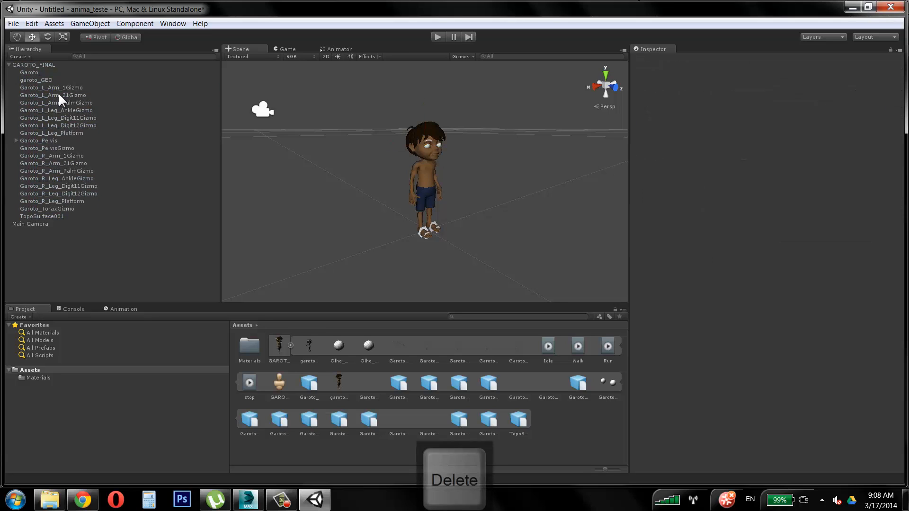
pyautogui.click(62, 88)
pyautogui.press('Delete')
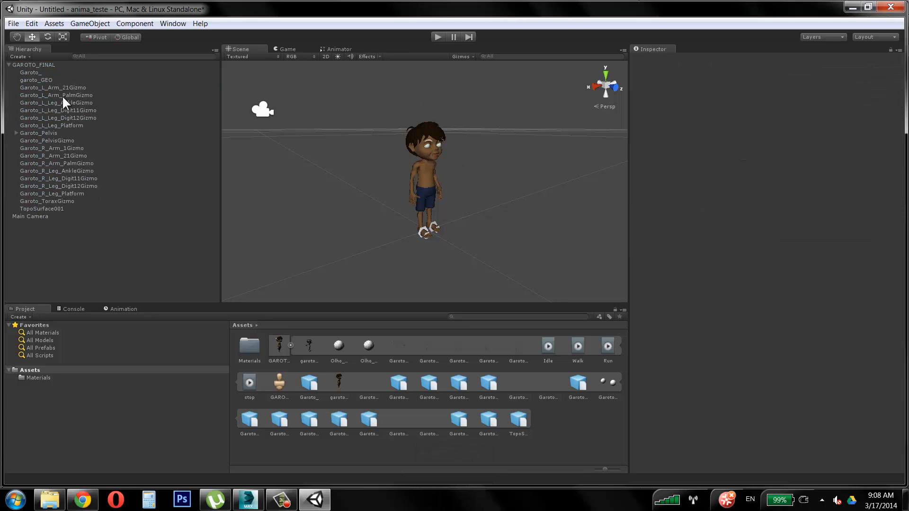
pyautogui.click(62, 95)
pyautogui.click(63, 89)
pyautogui.press('Delete')
pyautogui.click(64, 90)
pyautogui.press('Delete')
# - Delete the left-leg Ankle, Digit11 and Digit12 gizmos from GAROTO_FINAL
pyautogui.click(66, 89)
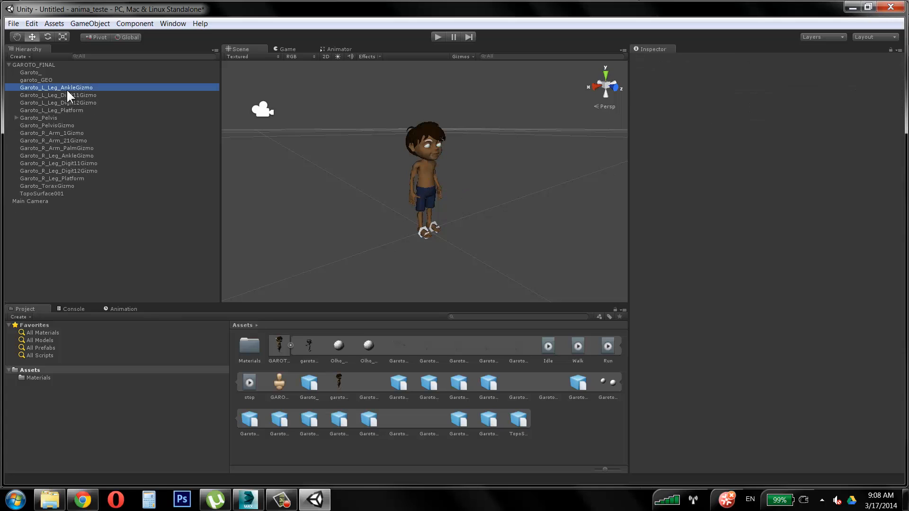
pyautogui.press('Delete')
pyautogui.click(67, 90)
pyautogui.press('Delete')
pyautogui.click(67, 88)
pyautogui.press('Delete')
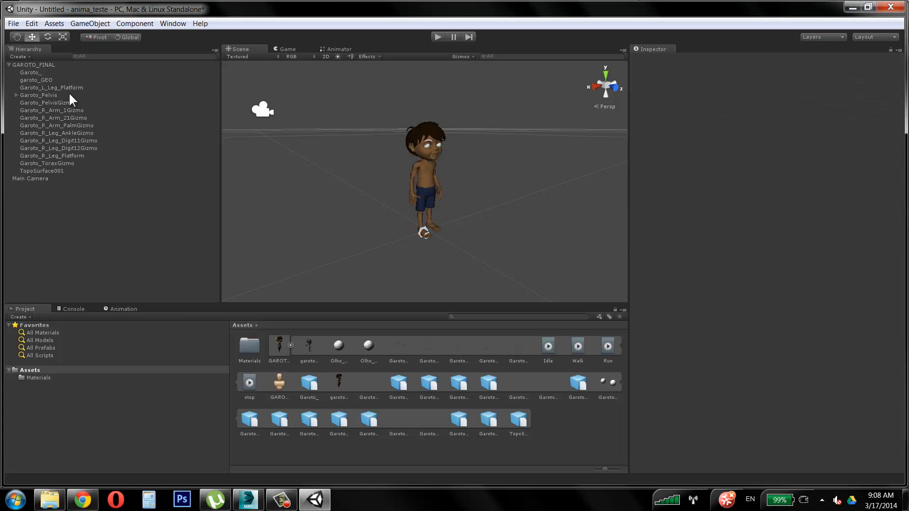
# - Delete Garoto_PelvisGizmo from the GAROTO_FINAL object
pyautogui.click(70, 109)
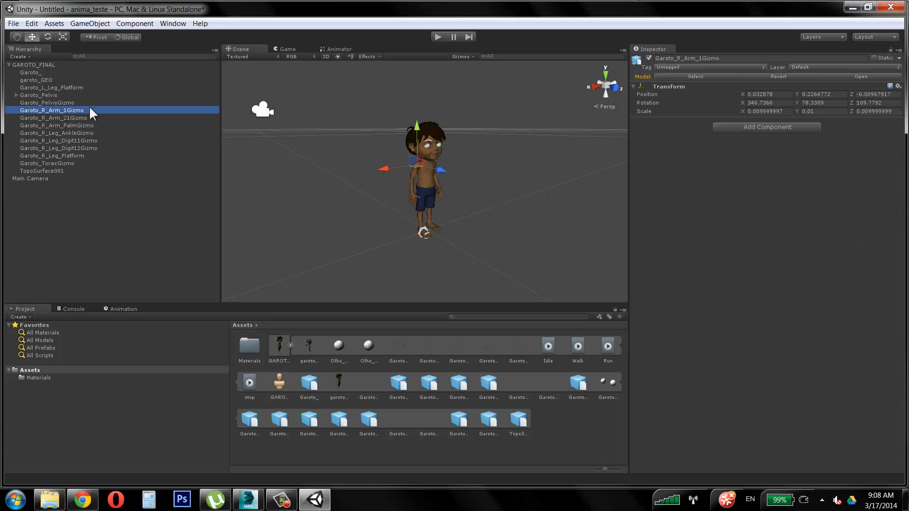
pyautogui.click(56, 102)
pyautogui.click(9, 65)
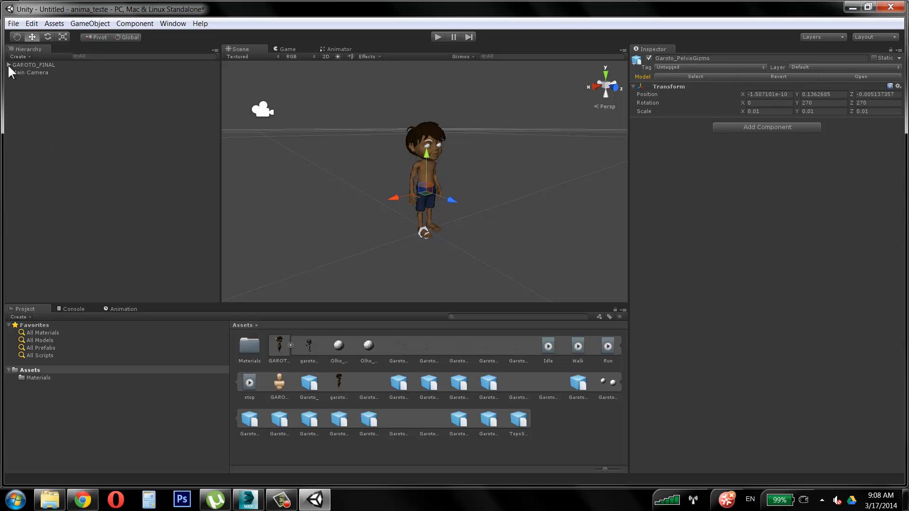
pyautogui.click(9, 65)
pyautogui.press('Delete')
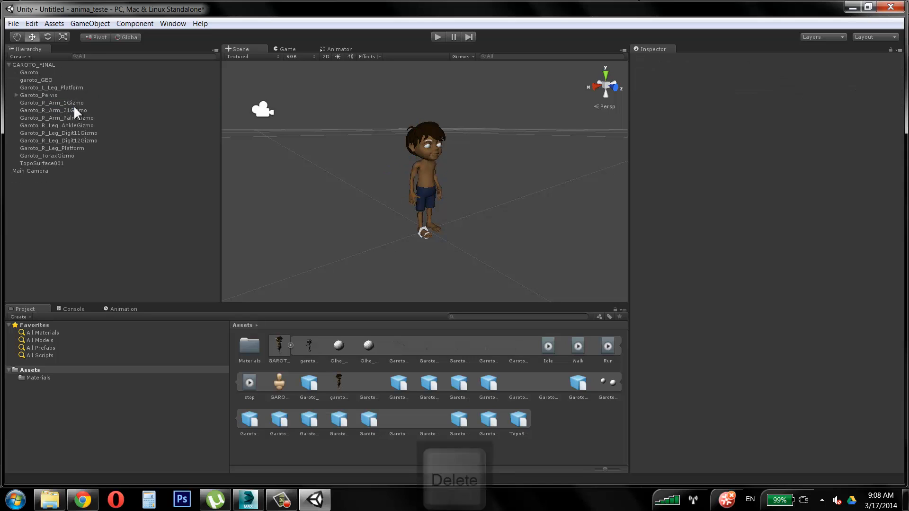
# - Delete the three right-arm gizmos (1, 21 and Palm) from GAROTO_FINAL
pyautogui.click(72, 103)
pyautogui.press('Delete')
pyautogui.click(74, 103)
pyautogui.press('Delete')
pyautogui.click(78, 104)
pyautogui.press('Delete')
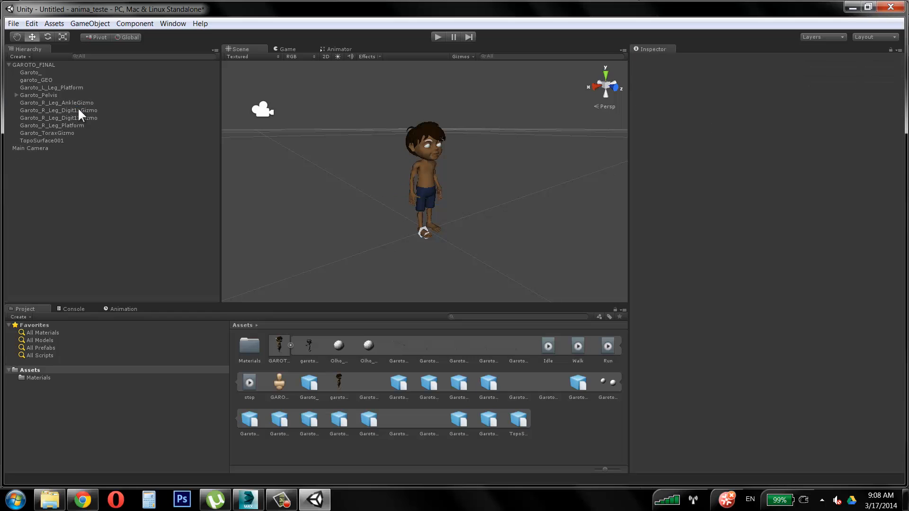
# - Delete the right-leg Ankle, Digit11 and Digit12 gizmos from GAROTO_FINAL
pyautogui.click(78, 109)
pyautogui.press('Delete')
pyautogui.click(79, 102)
pyautogui.press('Delete')
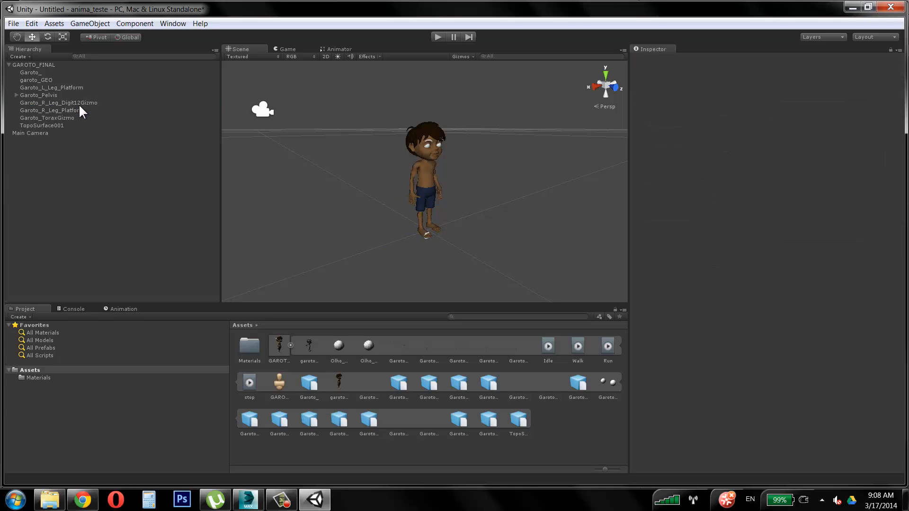
pyautogui.click(78, 104)
pyautogui.press('Delete')
# - Delete Garoto_ToraxGizmo and both leg platforms, Garoto_L_Leg_Platform and Garoto_R_Leg_Platform, from GAROTO_FINAL
pyautogui.click(78, 104)
pyautogui.click(77, 109)
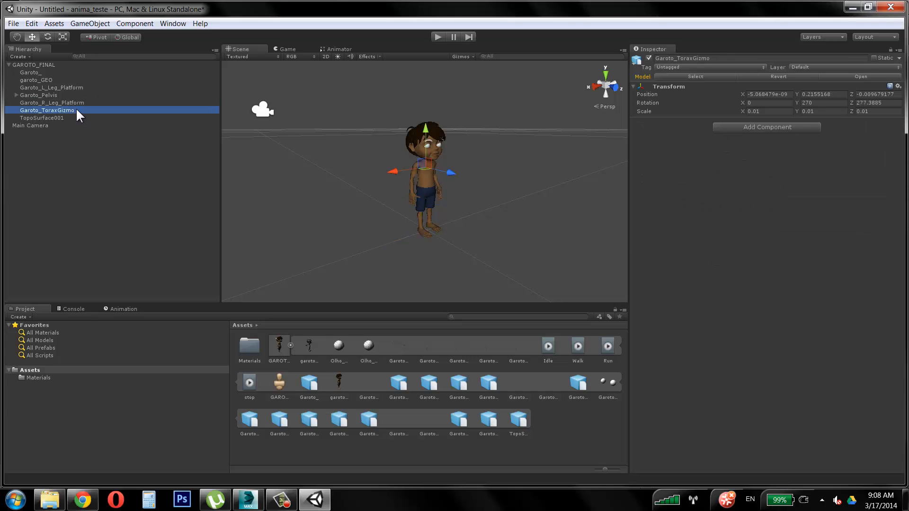
pyautogui.press('Delete')
pyautogui.click(77, 103)
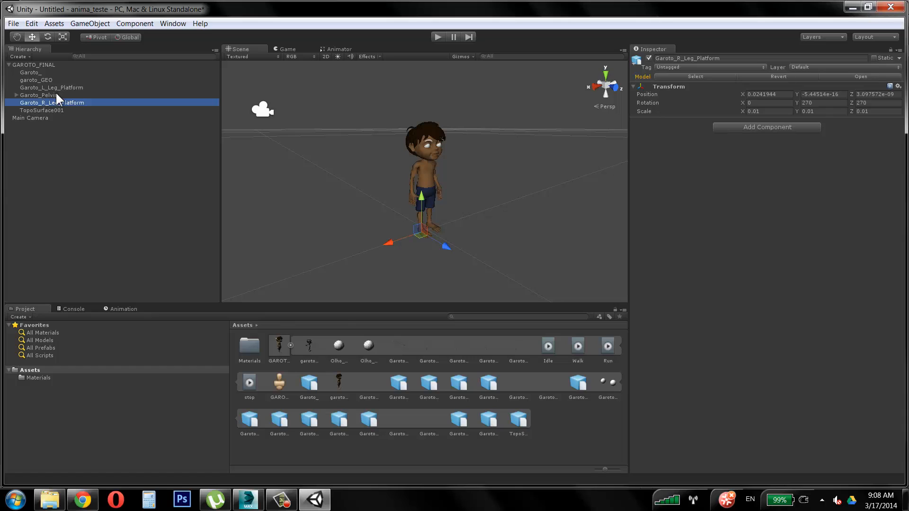
pyautogui.click(70, 88)
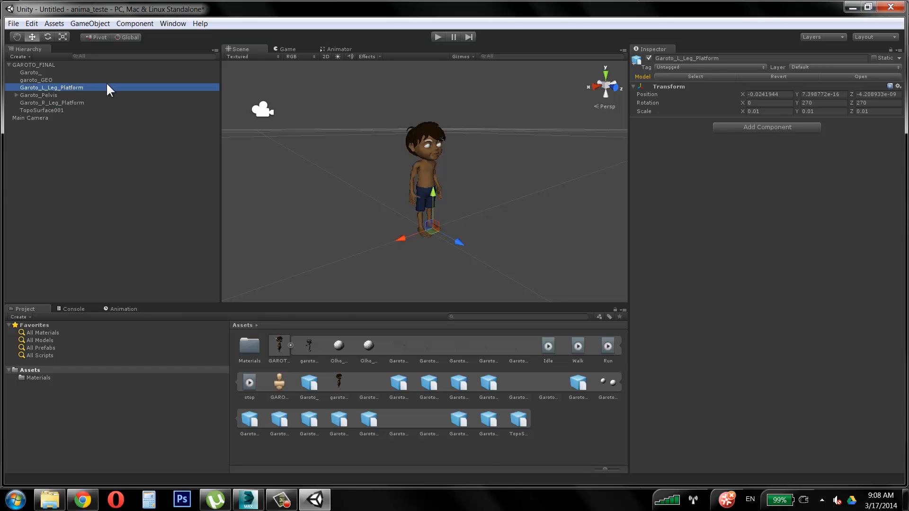
pyautogui.press('Delete')
# - Collapse GAROTO_FINAL's hierarchy, clear the selection and inspect the boy in the scene from several sides for leftover gizmos
pyautogui.click(55, 94)
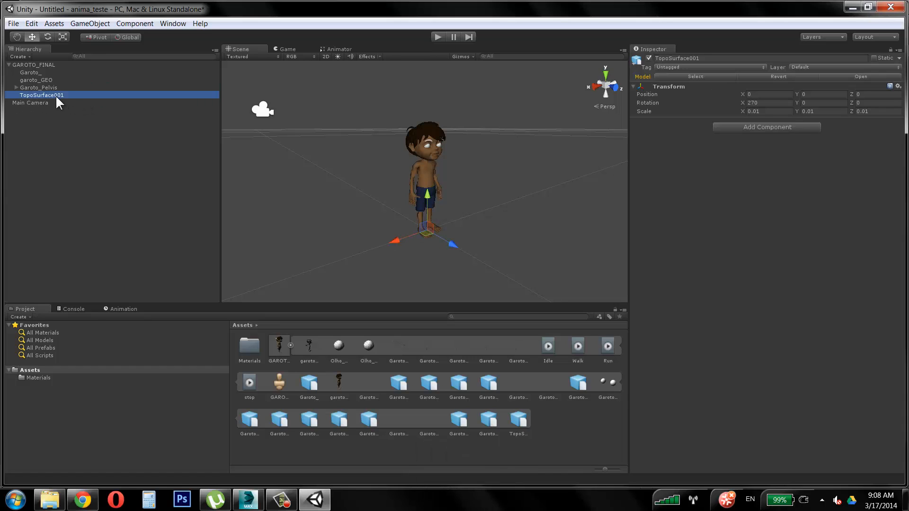
pyautogui.click(19, 101)
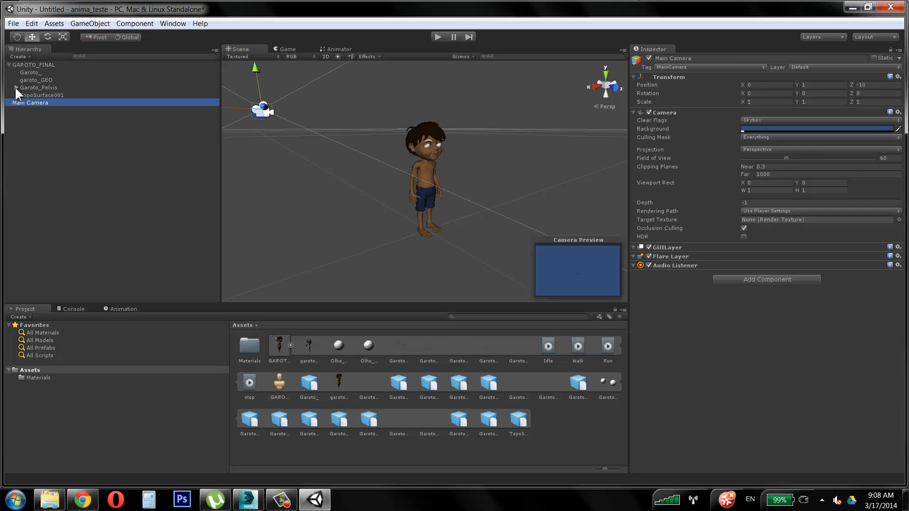
pyautogui.click(15, 87)
pyautogui.click(8, 65)
pyautogui.click(54, 65)
pyautogui.click(549, 139)
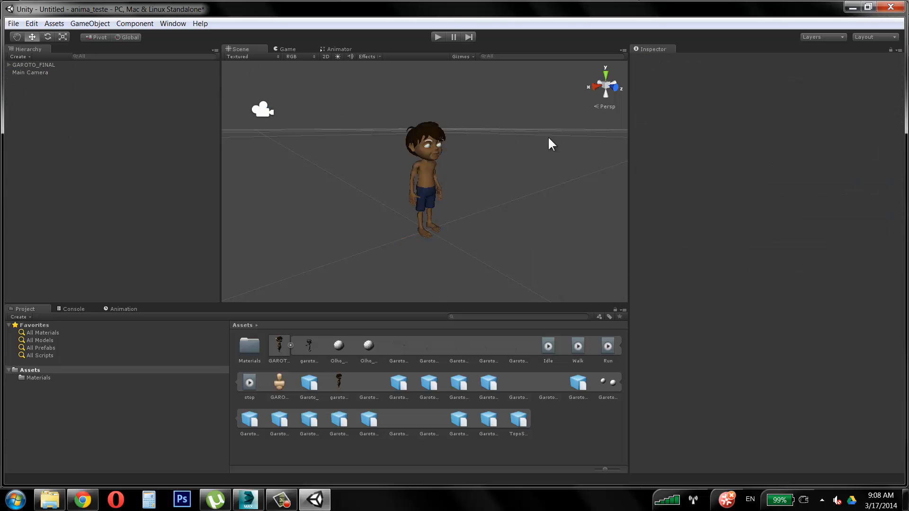
pyautogui.keyDown('alt'); pyautogui.moveTo(545, 183); pyautogui.dragTo(401, 178); pyautogui.keyUp('alt')
pyautogui.keyDown('alt'); pyautogui.moveTo(400, 178); pyautogui.dragTo(223, 202, button='right'); pyautogui.keyUp('alt')
pyautogui.keyDown('alt'); pyautogui.moveTo(227, 202); pyautogui.dragTo(479, 192); pyautogui.keyUp('alt')
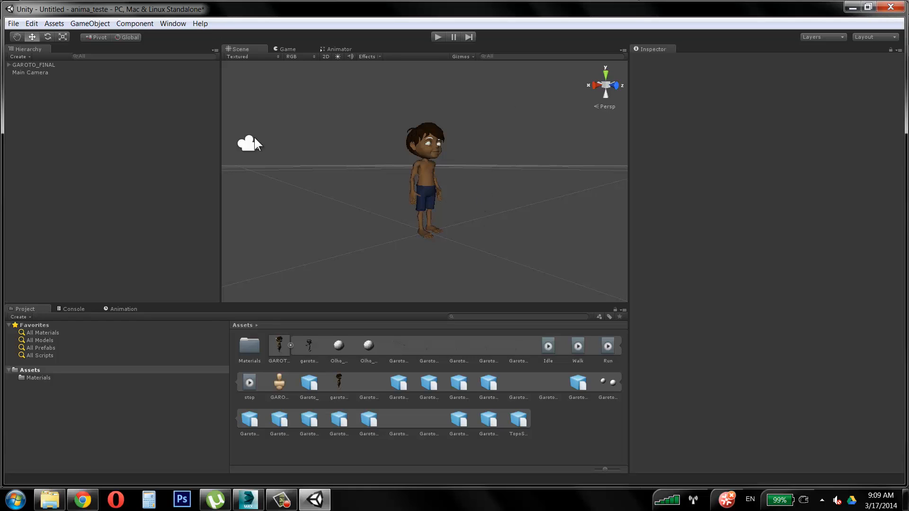
# - Look at the Garoto_, Olho_esq1 and garoto_GEO sub-assets inside the expanded GAROTO_FINAL asset
pyautogui.click(309, 385)
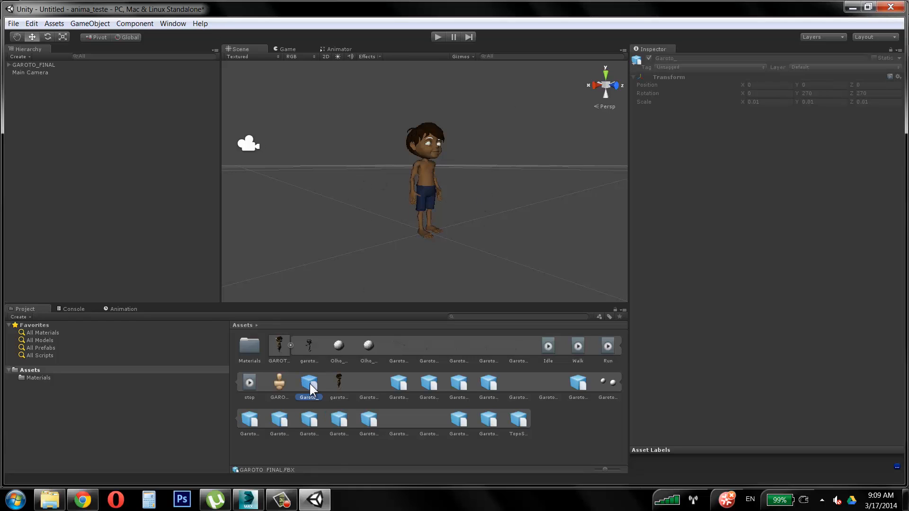
pyautogui.click(338, 346)
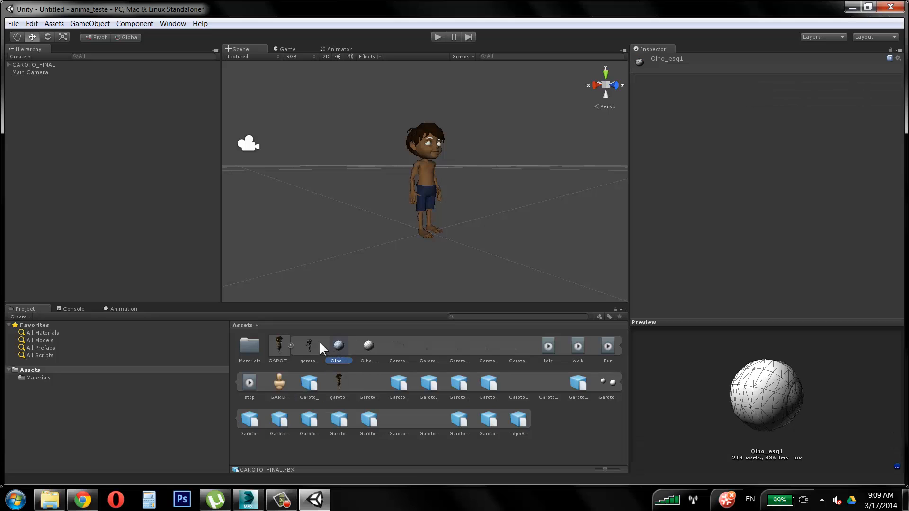
pyautogui.click(310, 346)
pyautogui.keyDown('alt'); pyautogui.moveTo(468, 222); pyautogui.dragTo(409, 215); pyautogui.keyUp('alt')
pyautogui.click(281, 500)
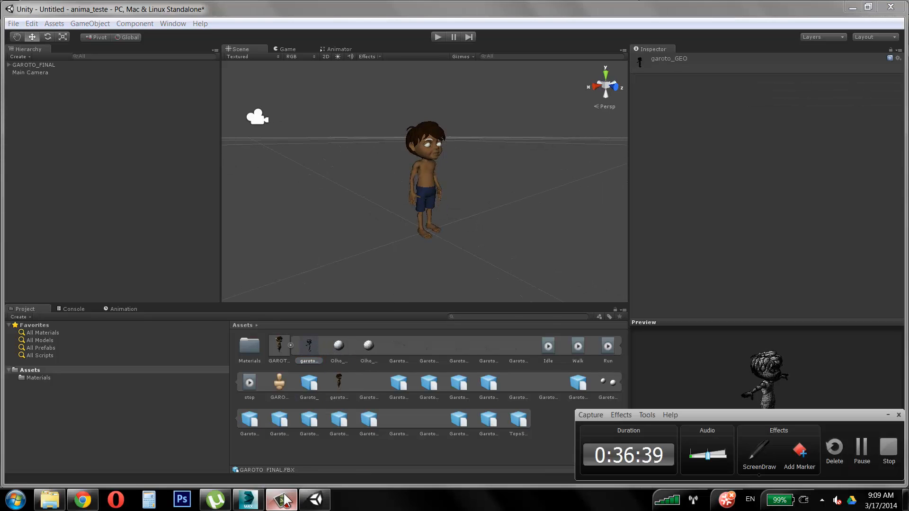
pyautogui.click(862, 450)
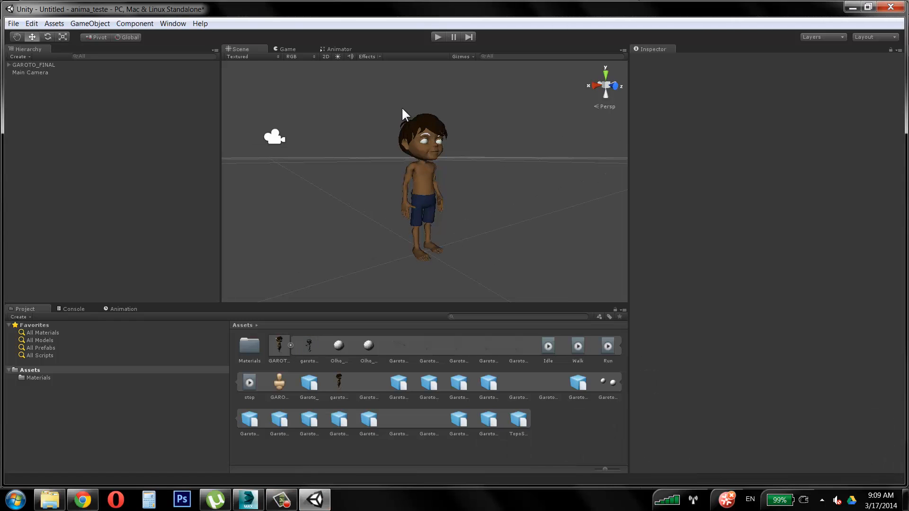
# - Run the scene briefly in Play mode to check how the camera frames the boy
pyautogui.click(438, 37)
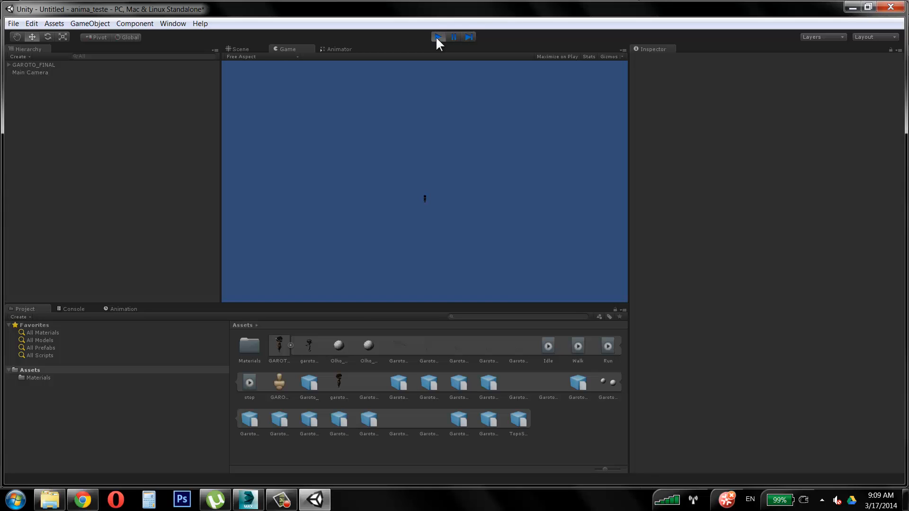
pyautogui.click(438, 37)
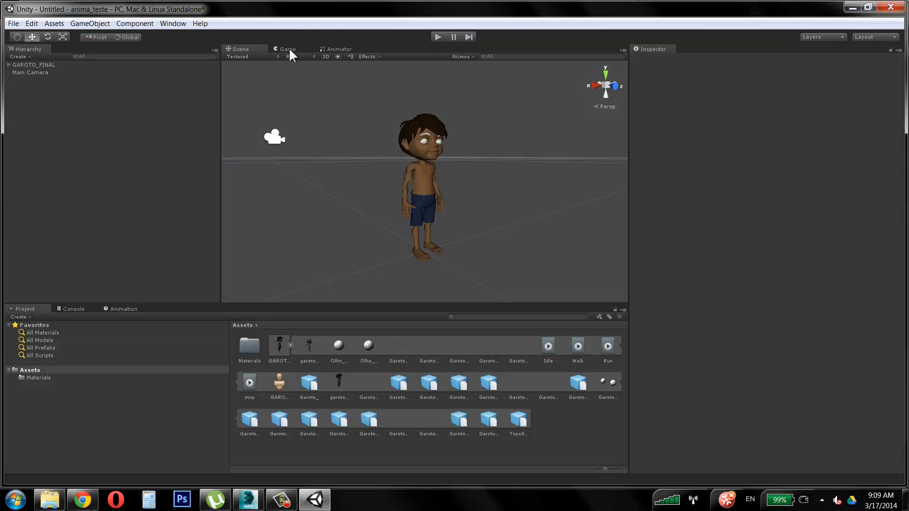
# - Move the Main Camera close in front of the boy, to about Z 1.38, and rotate it about 180° around Y to face him
pyautogui.click(277, 139)
pyautogui.scroll(-8, 479, 161)
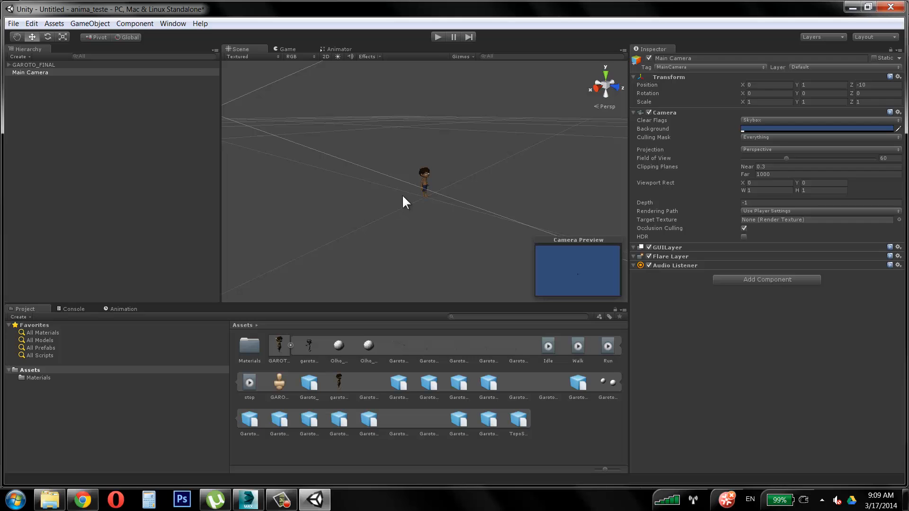
pyautogui.keyDown('alt'); pyautogui.moveTo(402, 194); pyautogui.dragTo(325, 185); pyautogui.keyUp('alt')
pyautogui.press('w')
pyautogui.moveTo(383, 164); pyautogui.dragTo(382, 197)
pyautogui.press('e')
pyautogui.keyDown('alt'); pyautogui.moveTo(445, 203); pyautogui.dragTo(520, 173); pyautogui.keyUp('alt')
pyautogui.press('w')
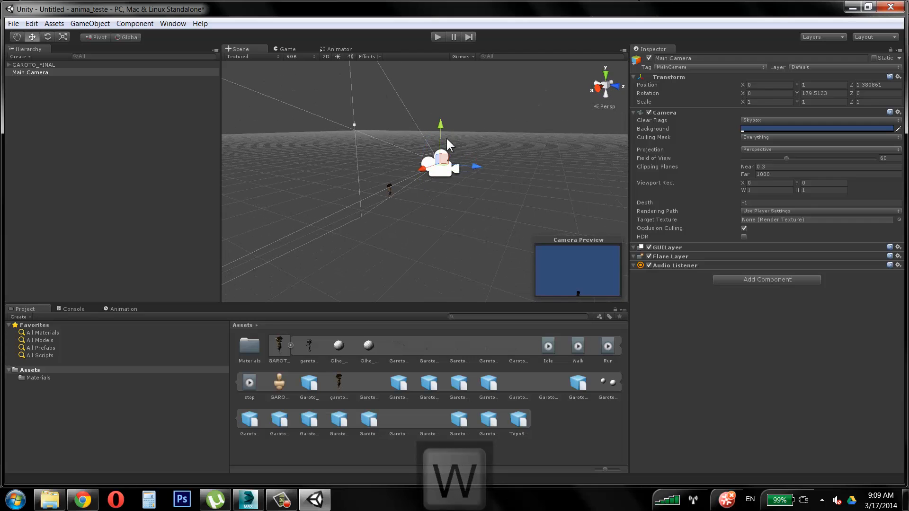
# - Move the Main Camera to about X 0.24, Y 0.55, Z 0.92, rotate it to about 16, 202, 7 and preview the framing
pyautogui.moveTo(446, 137); pyautogui.dragTo(447, 274)
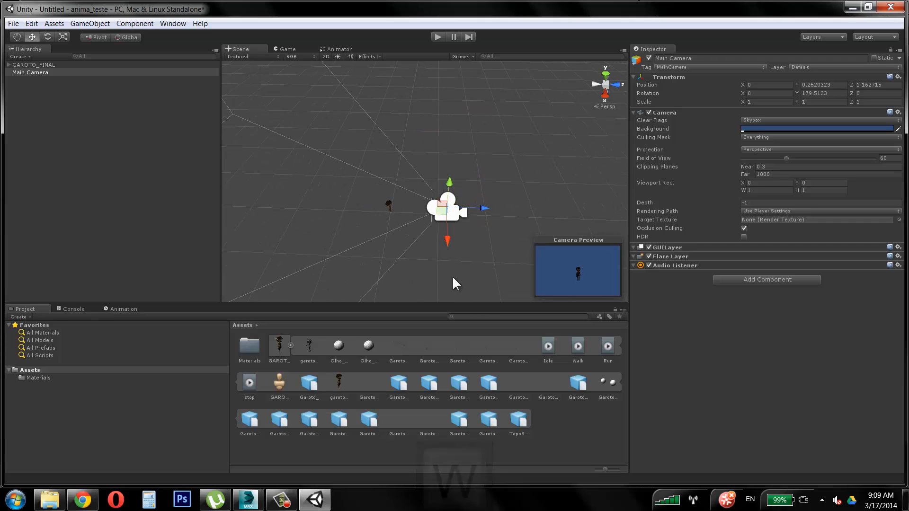
pyautogui.press('e')
pyautogui.moveTo(473, 232); pyautogui.dragTo(421, 134)
pyautogui.press('w')
pyautogui.keyDown('alt'); pyautogui.moveTo(477, 189); pyautogui.dragTo(511, 178); pyautogui.keyUp('alt')
pyautogui.press('e')
pyautogui.press('w')
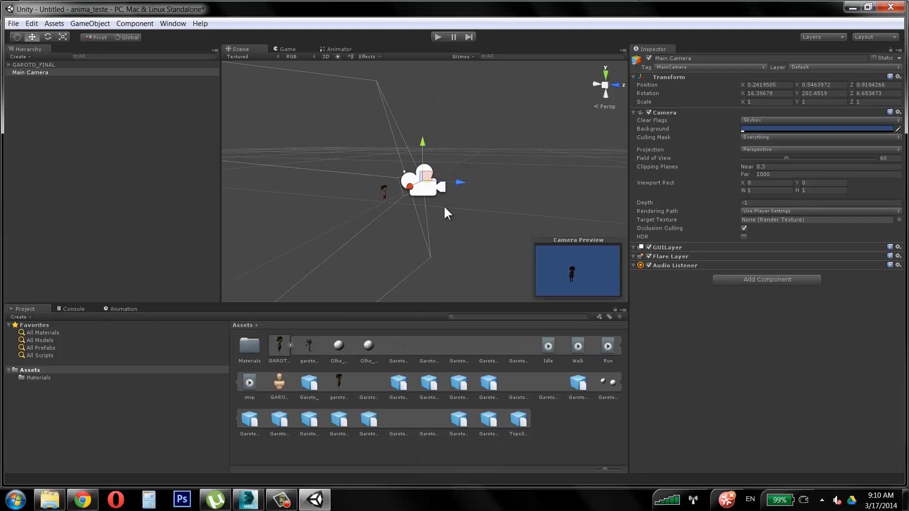
pyautogui.click(296, 47)
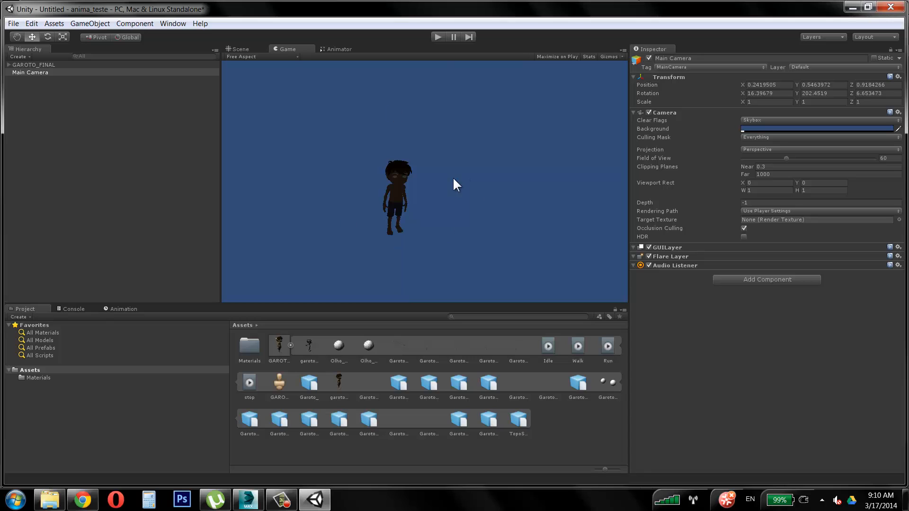
pyautogui.click(252, 49)
pyautogui.press('alt')
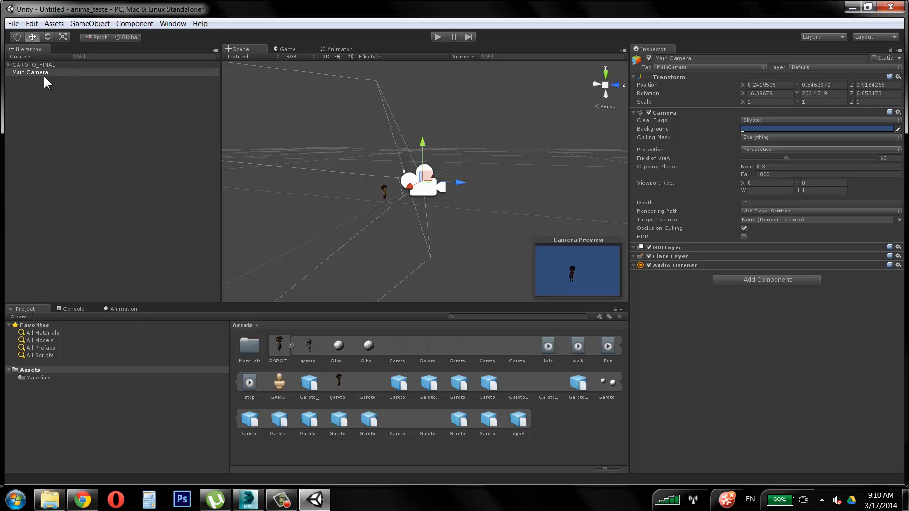
# - Add a point light to the scene near the character, with the camera deselected
pyautogui.click(511, 157)
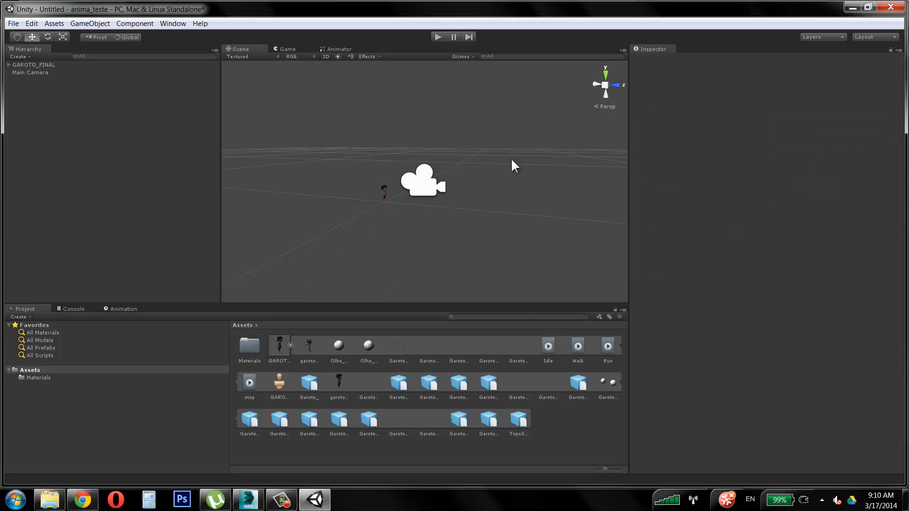
pyautogui.keyDown('alt'); pyautogui.moveTo(511, 157); pyautogui.dragTo(379, 182); pyautogui.keyUp('alt')
pyautogui.keyDown('alt'); pyautogui.moveTo(408, 152); pyautogui.dragTo(406, 166); pyautogui.keyUp('alt')
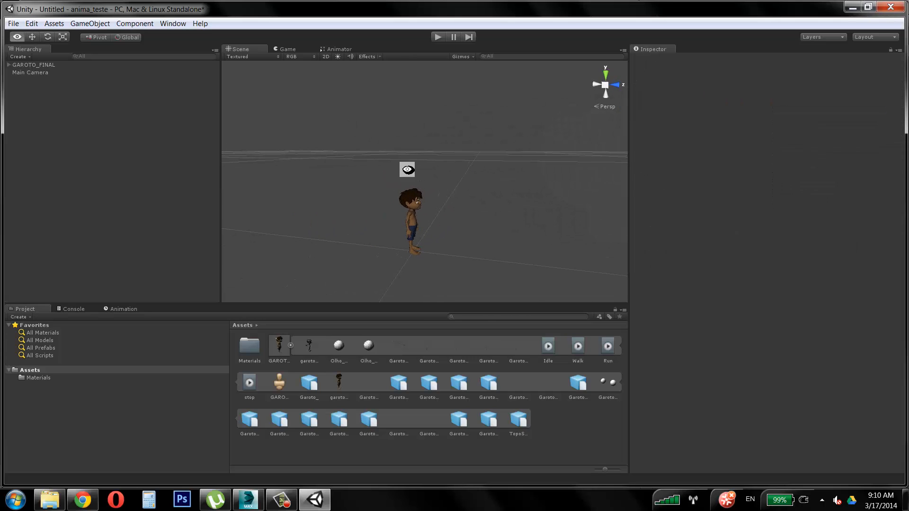
pyautogui.keyDown('alt'); pyautogui.moveTo(371, 142); pyautogui.dragTo(345, 129); pyautogui.keyUp('alt')
pyautogui.moveTo(345, 133); pyautogui.dragTo(273, 90, button='middle')
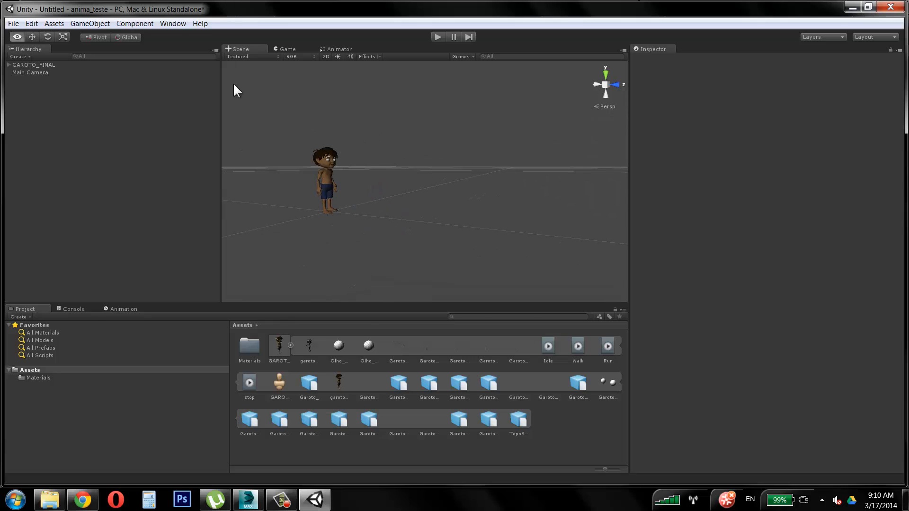
pyautogui.click(99, 22)
pyautogui.moveTo(142, 48)
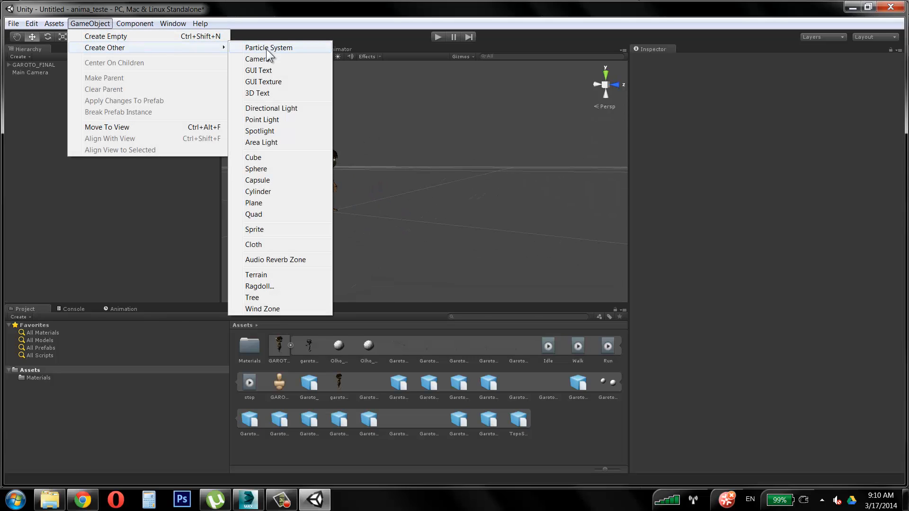
pyautogui.click(283, 121)
# - Raise the point light to about X -0.92, Y 1.24, Z 0.90 and preview the lit character in the Game view
pyautogui.keyDown('alt'); pyautogui.moveTo(408, 182); pyautogui.dragTo(463, 186); pyautogui.keyUp('alt')
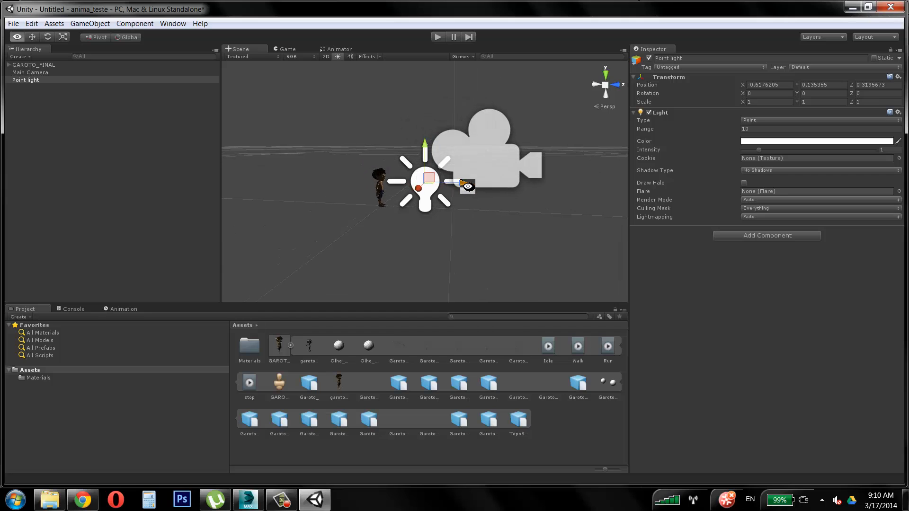
pyautogui.press('w')
pyautogui.moveTo(435, 150); pyautogui.dragTo(417, 56)
pyautogui.keyDown('alt'); pyautogui.moveTo(417, 56); pyautogui.dragTo(425, 81); pyautogui.keyUp('alt')
pyautogui.keyDown('alt'); pyautogui.moveTo(398, 115); pyautogui.dragTo(526, 114); pyautogui.keyUp('alt')
pyautogui.moveTo(453, 112); pyautogui.dragTo(464, 127)
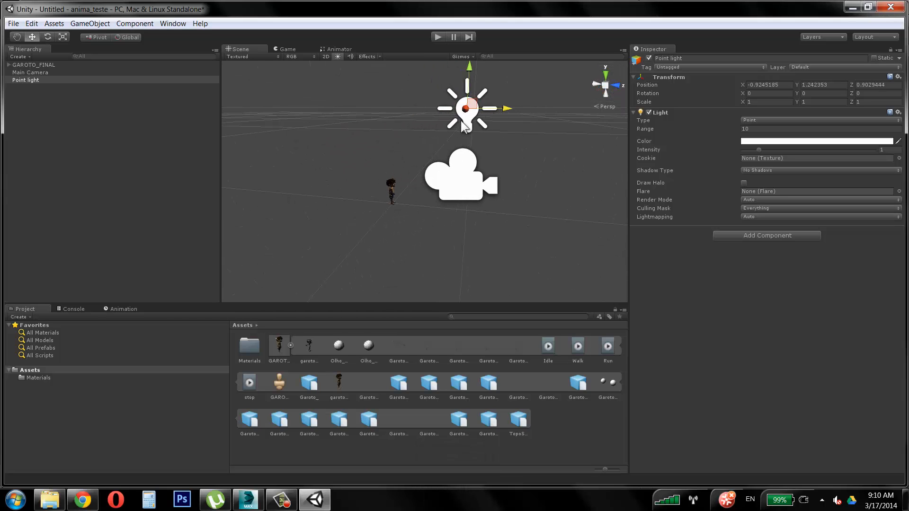
pyautogui.click(293, 49)
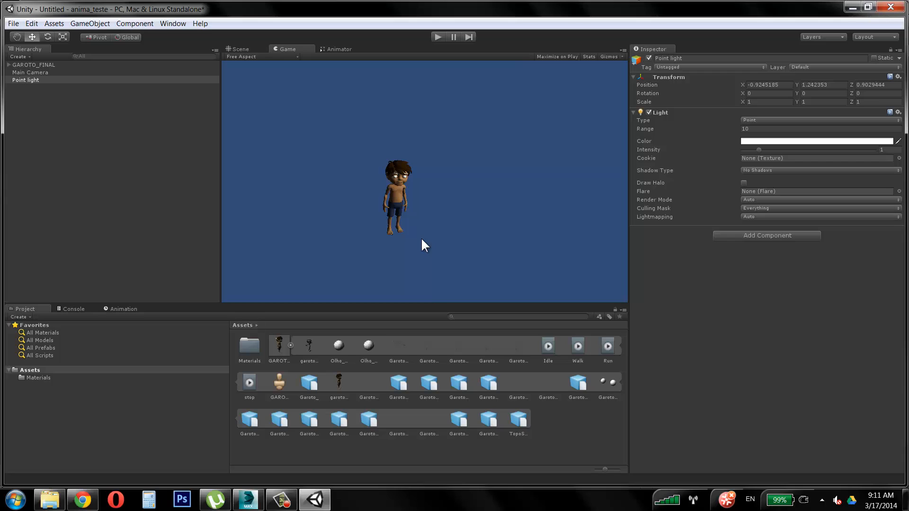
pyautogui.click(240, 50)
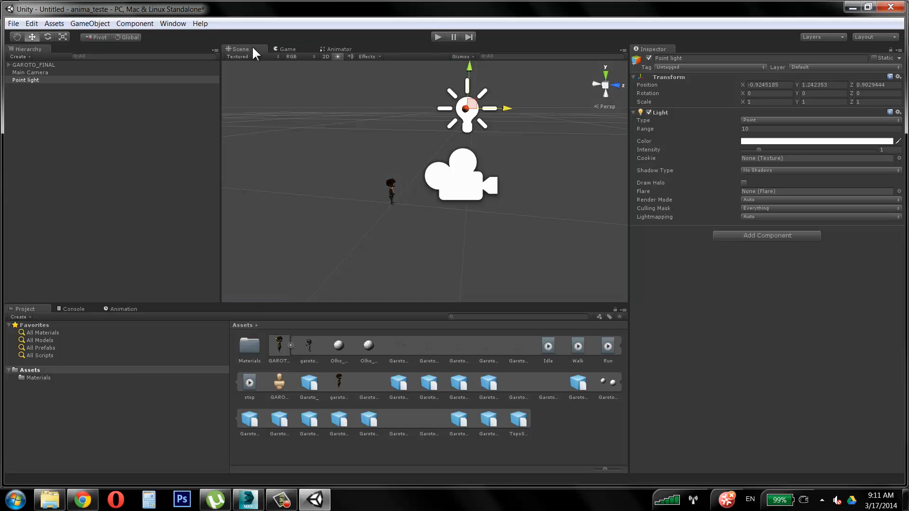
# - Create a ground plane at position X 0, Y 0, Z 0 and preview it from the game camera
pyautogui.click(90, 23)
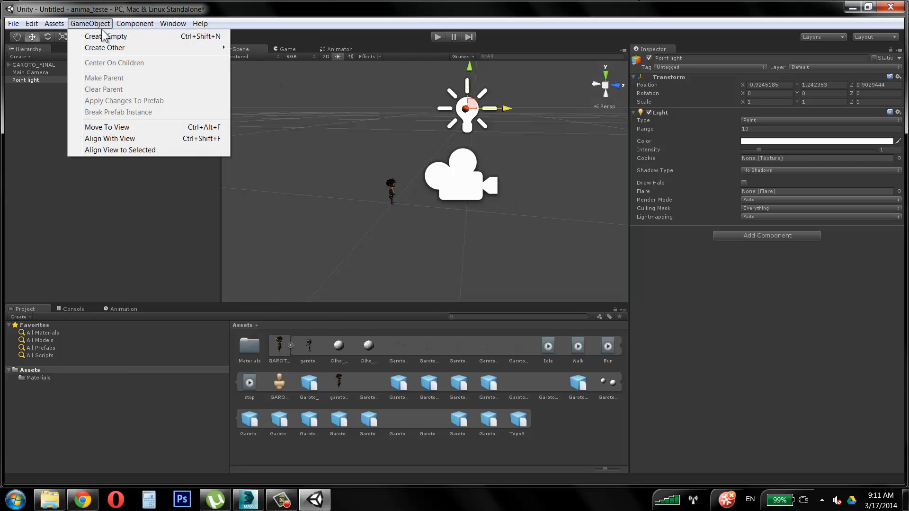
pyautogui.moveTo(184, 48)
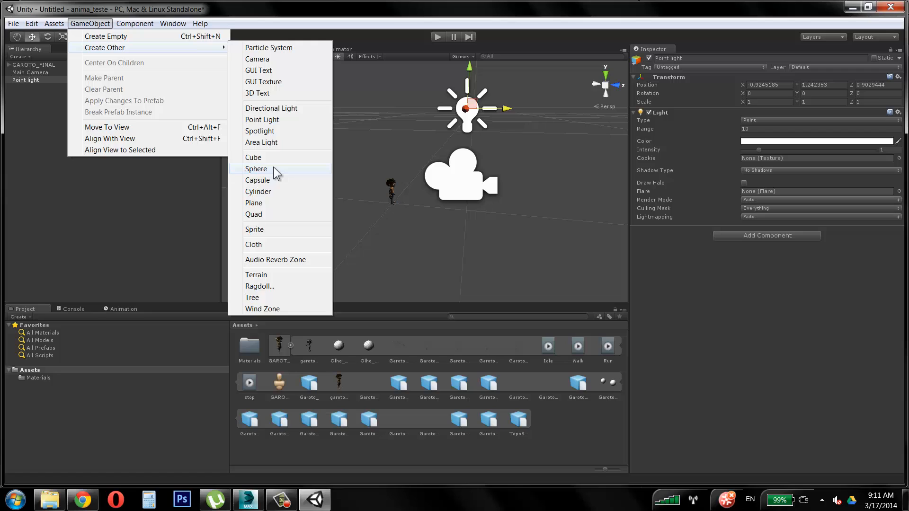
pyautogui.click(265, 203)
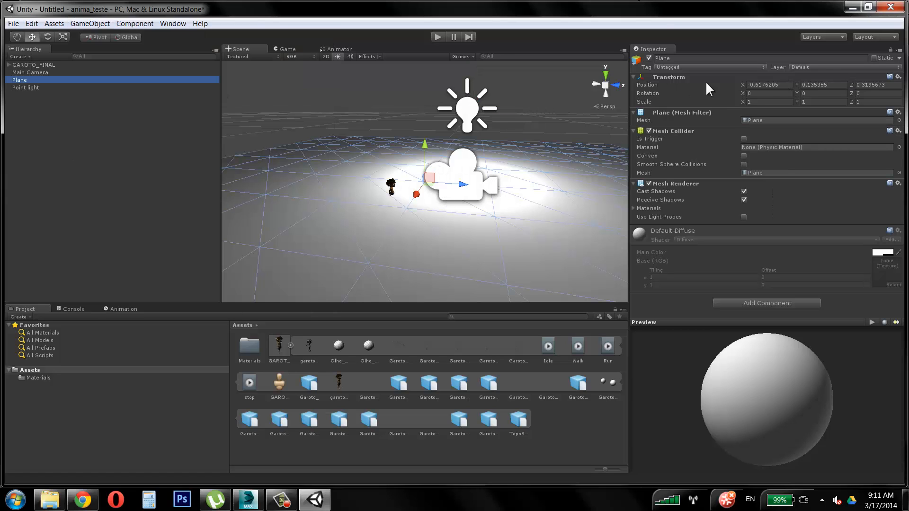
pyautogui.click(794, 84)
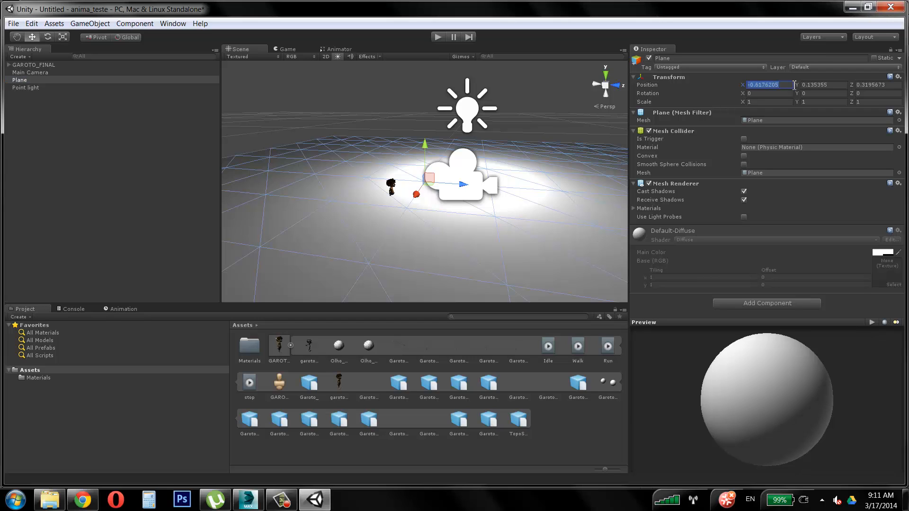
pyautogui.write('0')
pyautogui.click(831, 85)
pyautogui.write('0')
pyautogui.click(898, 86)
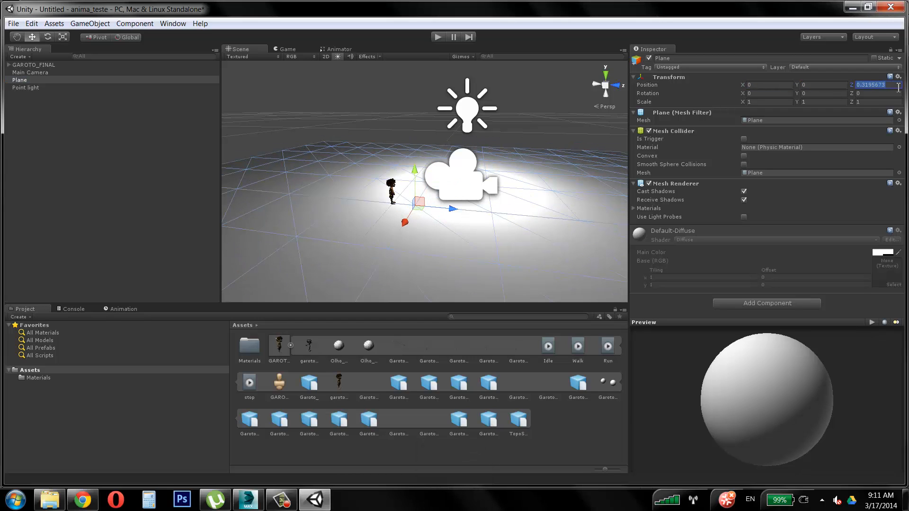
pyautogui.write('0')
pyautogui.keyDown('alt'); pyautogui.moveTo(503, 168); pyautogui.dragTo(426, 118); pyautogui.keyUp('alt')
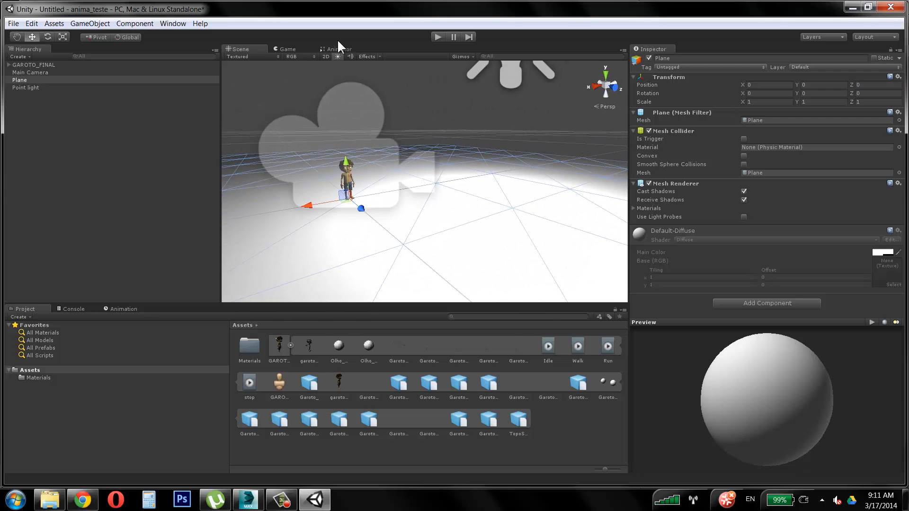
pyautogui.click(286, 49)
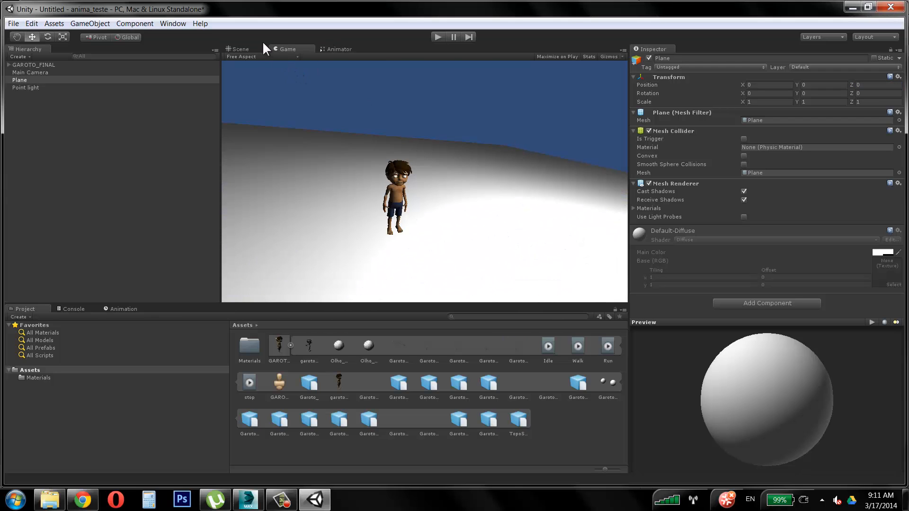
pyautogui.click(247, 49)
# - Rotate the Main Camera to about X 18.8, Y 200.5, Z 0.2 to level the horizon, and check the Game view
pyautogui.click(500, 164)
pyautogui.keyDown('alt'); pyautogui.moveTo(395, 153); pyautogui.dragTo(581, 134); pyautogui.keyUp('alt')
pyautogui.scroll(-4, 499, 164)
pyautogui.press('e')
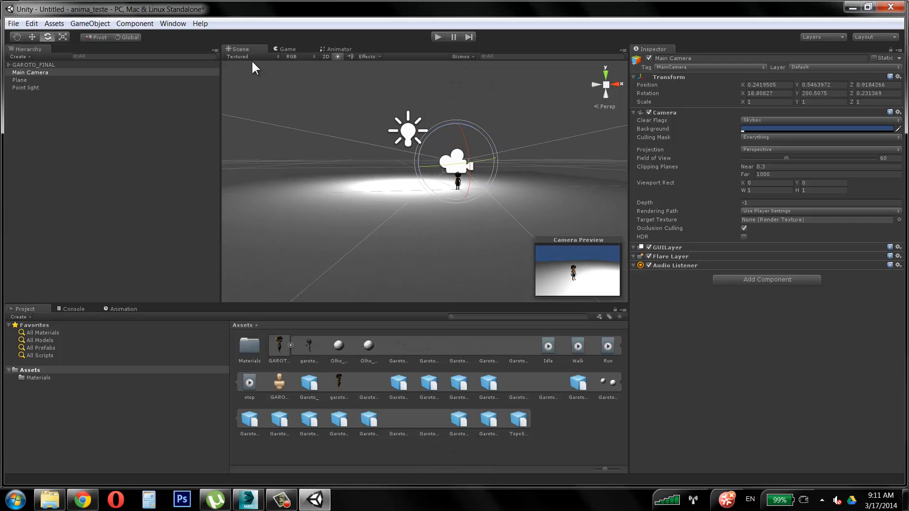
pyautogui.click(287, 49)
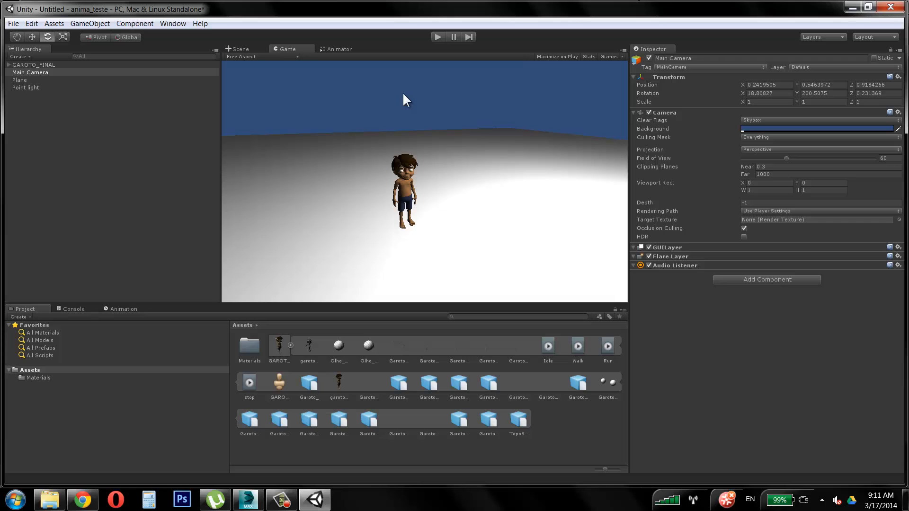
pyautogui.click(241, 49)
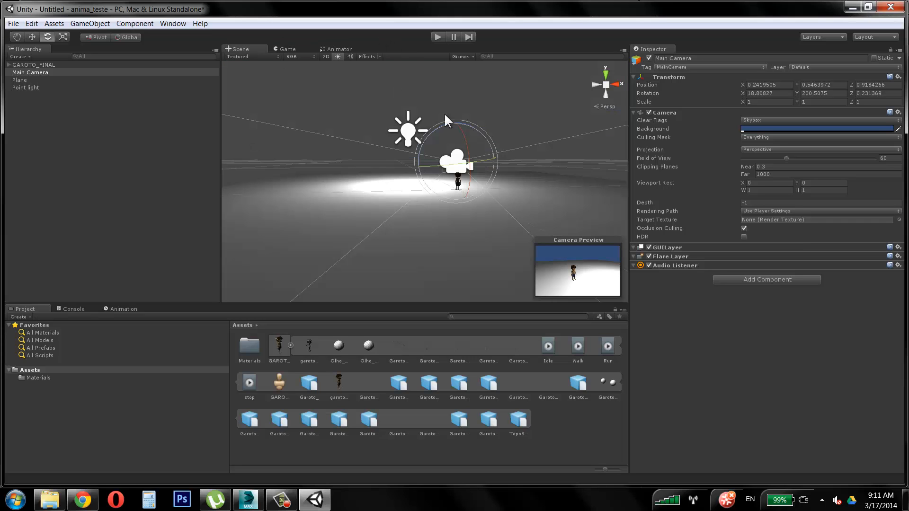
# - Switch the transform handles to Local and rotate the Main Camera to about X 19.6, Y 220.9, Z 1.0
pyautogui.keyDown('alt'); pyautogui.moveTo(444, 112); pyautogui.dragTo(380, 129); pyautogui.keyUp('alt')
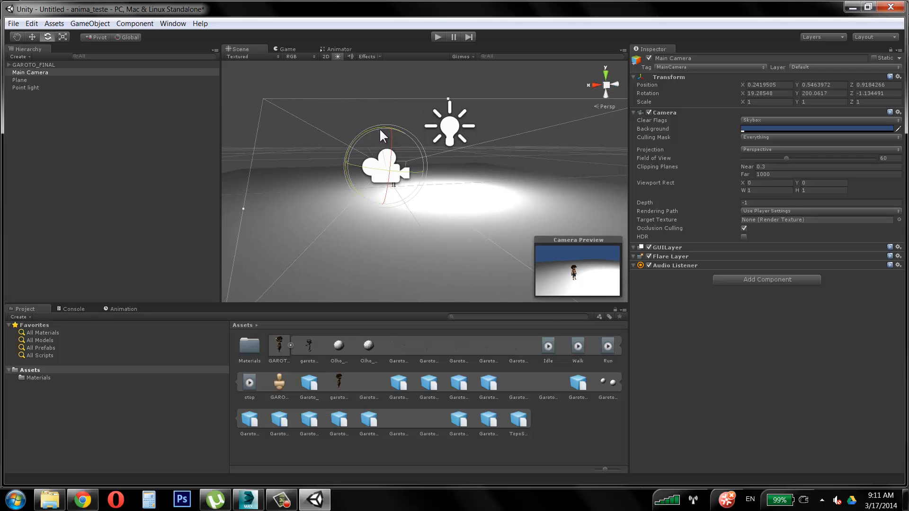
pyautogui.click(126, 37)
pyautogui.moveTo(426, 152)
pyautogui.keyDown('alt'); pyautogui.mouseDown()
pyautogui.moveTo(507, 150)
pyautogui.moveTo(491, 134)
pyautogui.moveTo(494, 150)
pyautogui.moveTo(479, 176)
pyautogui.moveTo(443, 155)
pyautogui.mouseUp(); pyautogui.keyUp('alt')
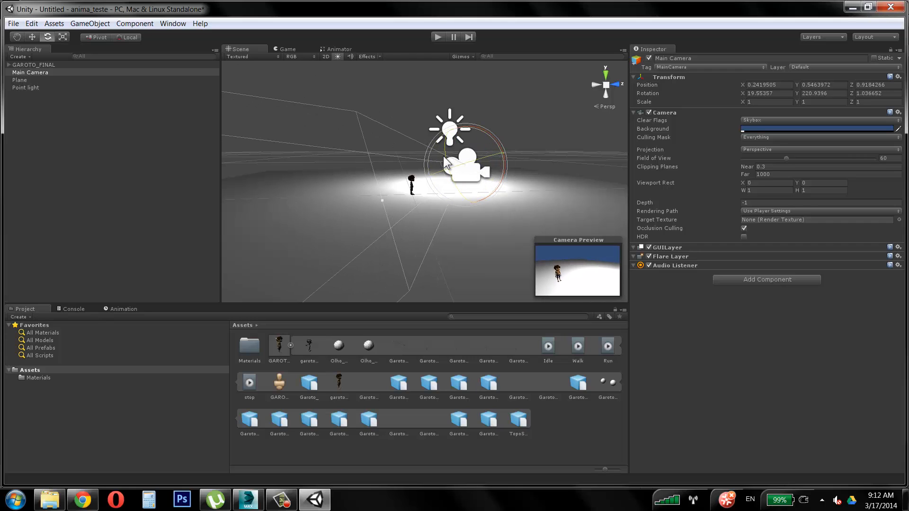
# - Set the point light's shadow type to Soft Shadows
pyautogui.click(449, 113)
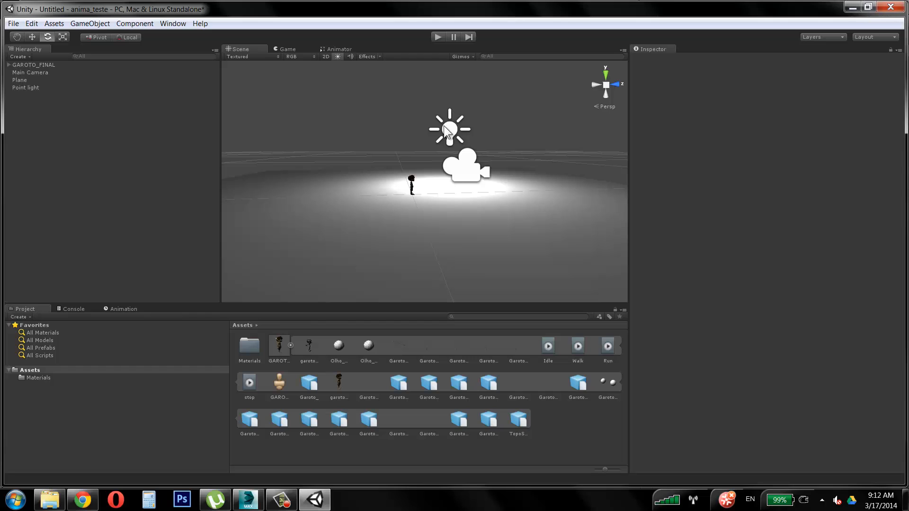
pyautogui.click(476, 129)
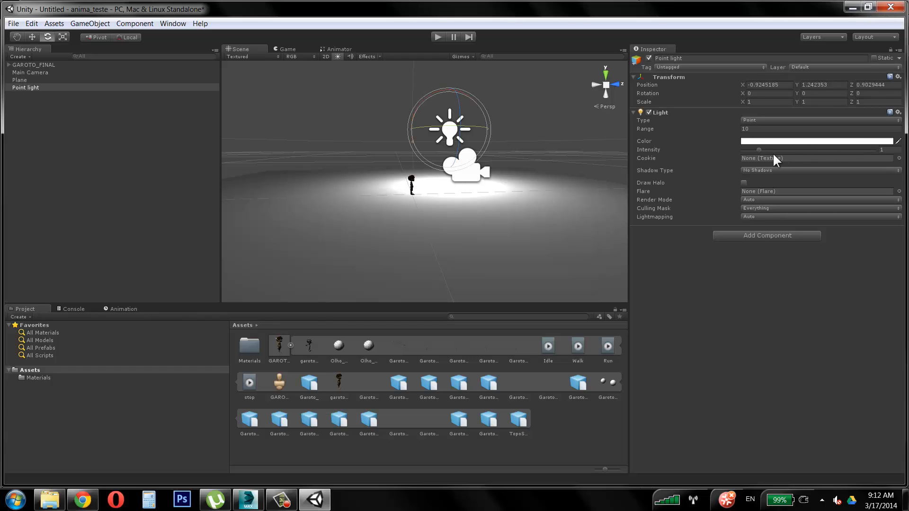
pyautogui.click(770, 170)
pyautogui.click(774, 204)
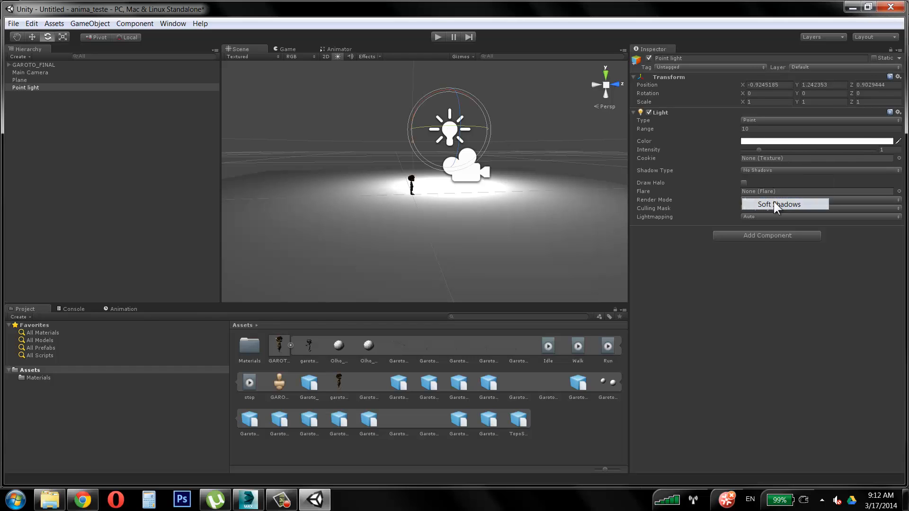
# - Set the player's rendering path to Deferred Lighting and inspect the character's shadow on the plane up close
pyautogui.click(31, 23)
pyautogui.moveTo(82, 245)
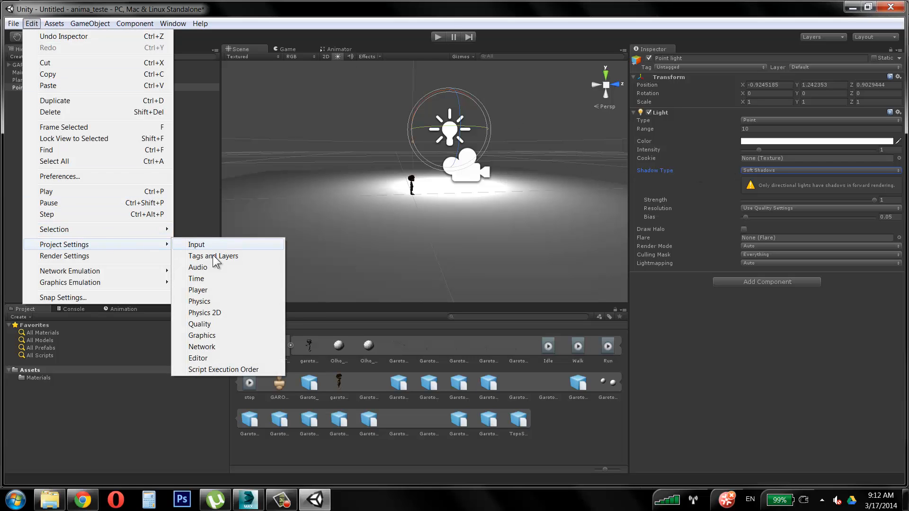
pyautogui.click(198, 290)
pyautogui.click(774, 260)
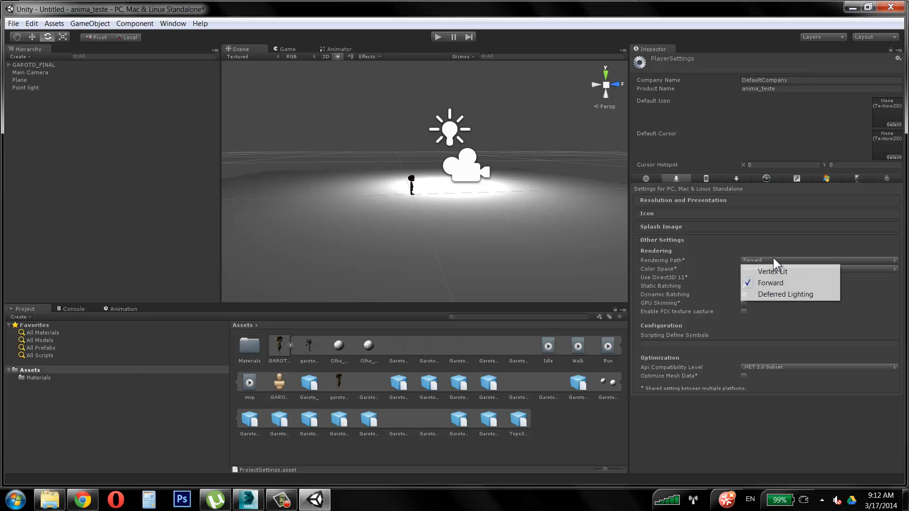
pyautogui.click(774, 294)
pyautogui.keyDown('alt'); pyautogui.moveTo(444, 189); pyautogui.dragTo(341, 209); pyautogui.keyUp('alt')
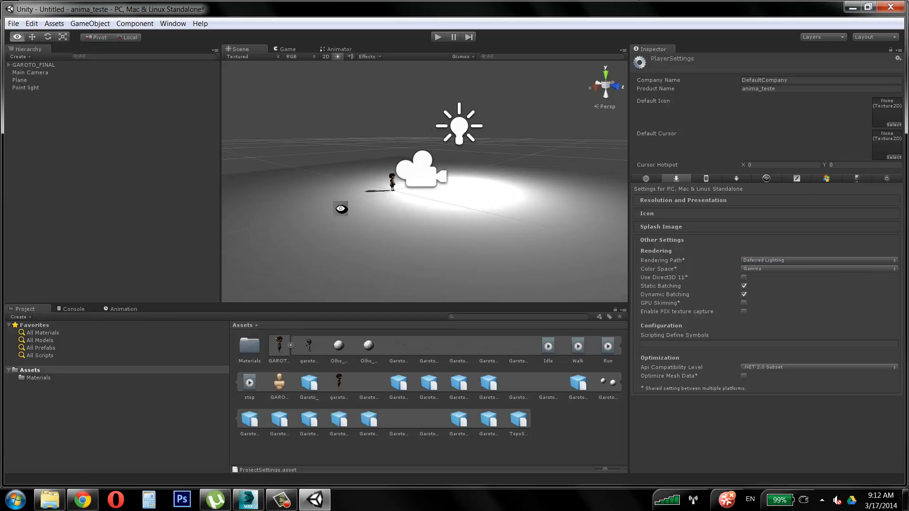
pyautogui.keyDown('alt'); pyautogui.scroll(15, 341, 209); pyautogui.keyUp('alt')
pyautogui.keyDown('alt'); pyautogui.moveTo(430, 160); pyautogui.dragTo(479, 176); pyautogui.keyUp('alt')
pyautogui.keyDown('alt'); pyautogui.moveTo(478, 176); pyautogui.dragTo(527, 171, button='right'); pyautogui.keyUp('alt')
pyautogui.keyDown('alt'); pyautogui.moveTo(528, 171); pyautogui.dragTo(466, 183); pyautogui.keyUp('alt')
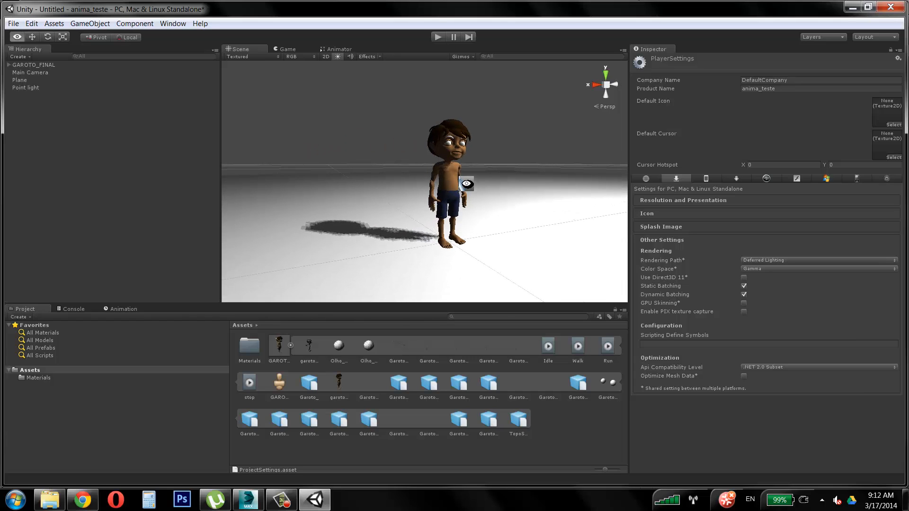
pyautogui.scroll(-6, 522, 120)
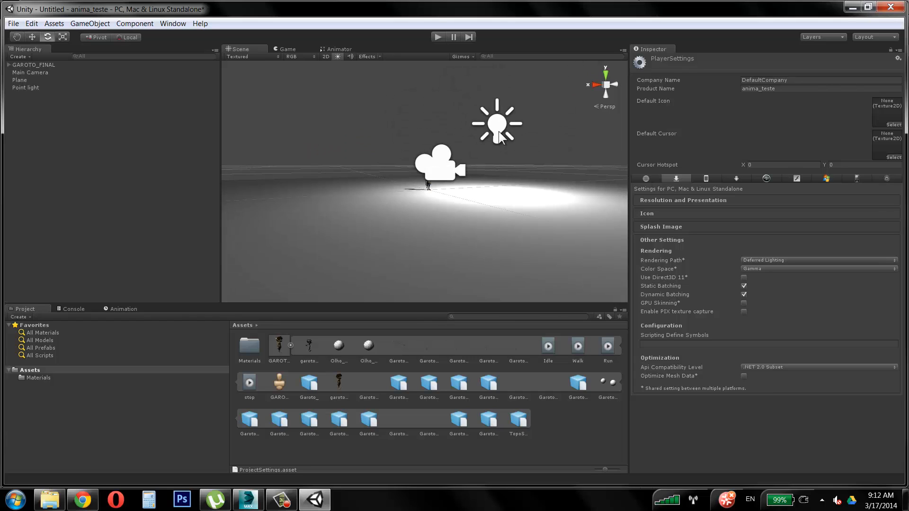
# - Change the point light's shadow type to Hard Shadows and inspect the shadow beside the character
pyautogui.click(493, 130)
pyautogui.click(789, 169)
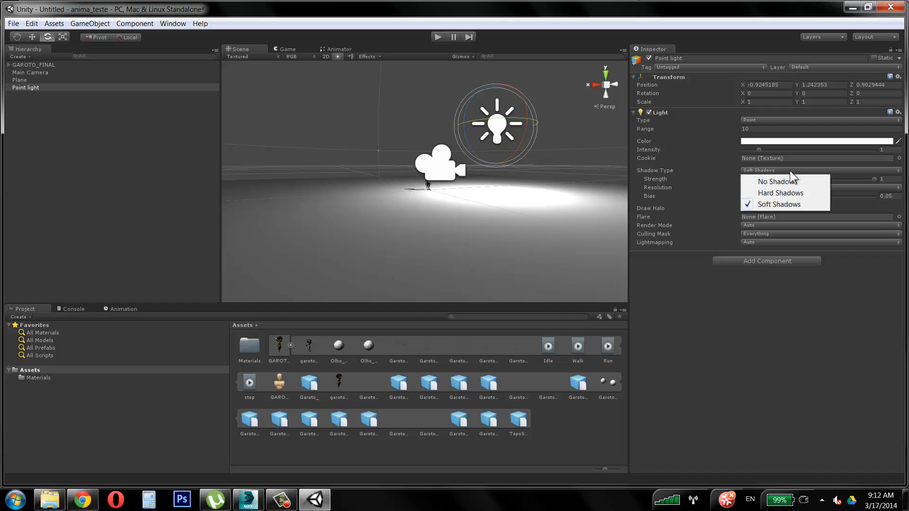
pyautogui.click(793, 193)
pyautogui.keyDown('alt'); pyautogui.moveTo(434, 200); pyautogui.dragTo(467, 185, button='right'); pyautogui.keyUp('alt')
pyautogui.keyDown('alt'); pyautogui.moveTo(467, 184); pyautogui.dragTo(466, 184); pyautogui.keyUp('alt')
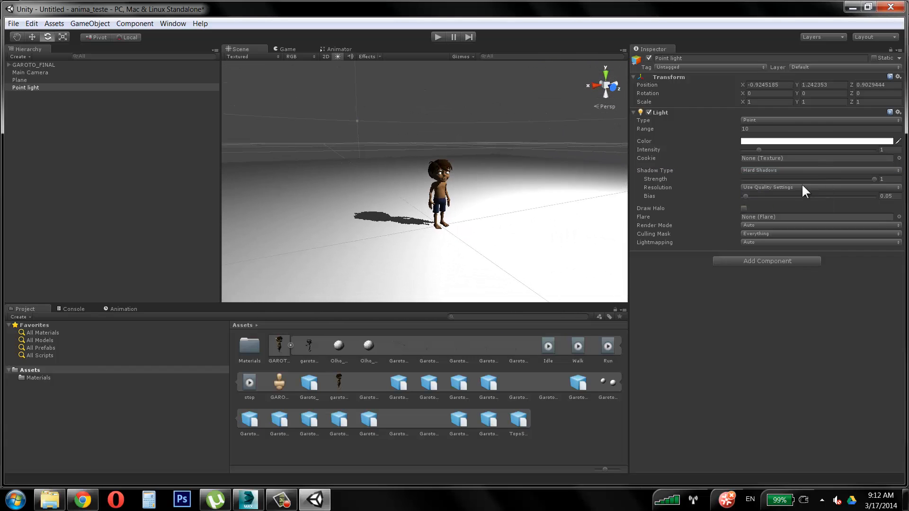
# - Set the point light's shadow bias to 0.18, its shadow type to Soft Shadows and its intensity to 0.83
pyautogui.moveTo(747, 196)
pyautogui.mouseDown()
pyautogui.moveTo(789, 196)
pyautogui.moveTo(735, 203)
pyautogui.moveTo(754, 198)
pyautogui.mouseUp()
pyautogui.click(770, 171)
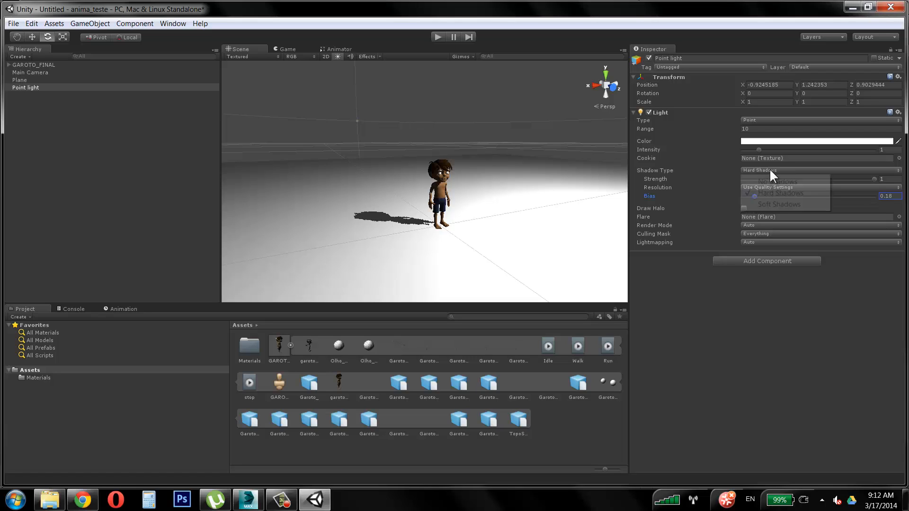
pyautogui.click(770, 204)
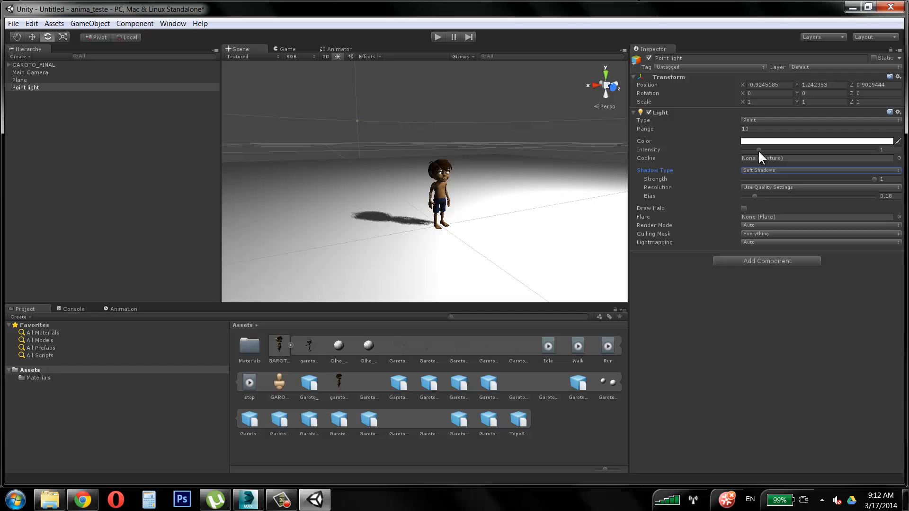
pyautogui.moveTo(758, 150); pyautogui.dragTo(756, 151)
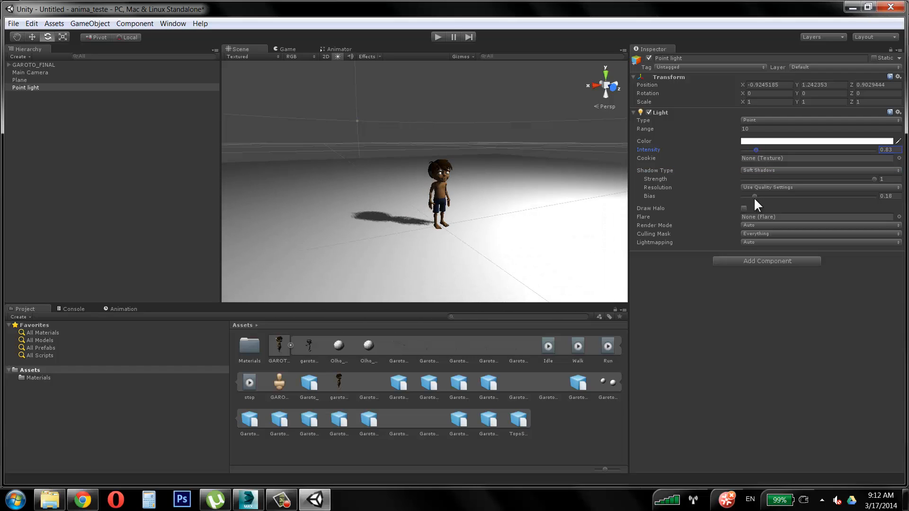
# - Try the point light's halo and switch it back off, set the shadow bias to 0.101 and check the Game view
pyautogui.moveTo(873, 179); pyautogui.dragTo(904, 188)
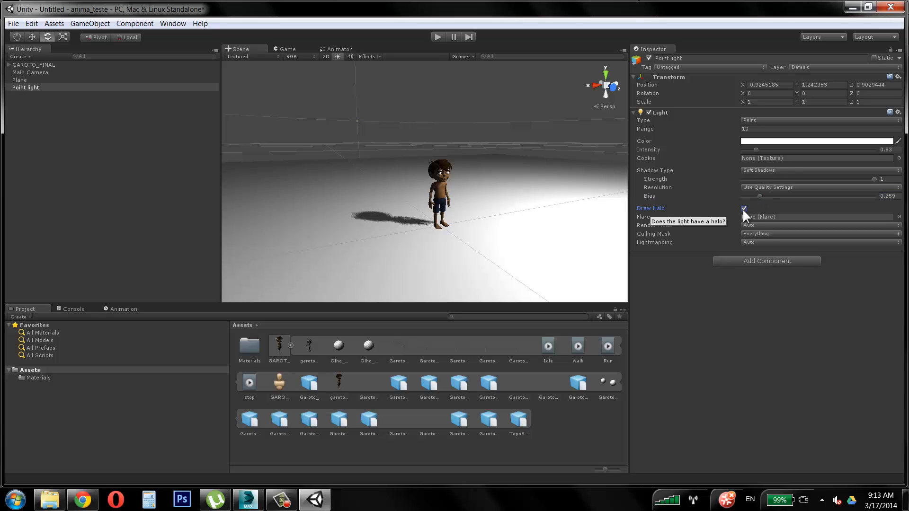
pyautogui.click(744, 209)
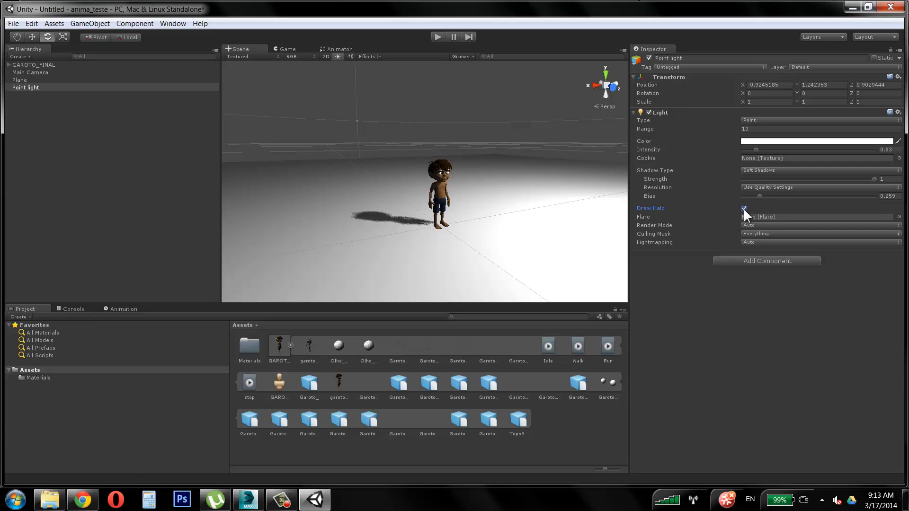
pyautogui.moveTo(761, 196); pyautogui.dragTo(749, 198)
pyautogui.click(292, 49)
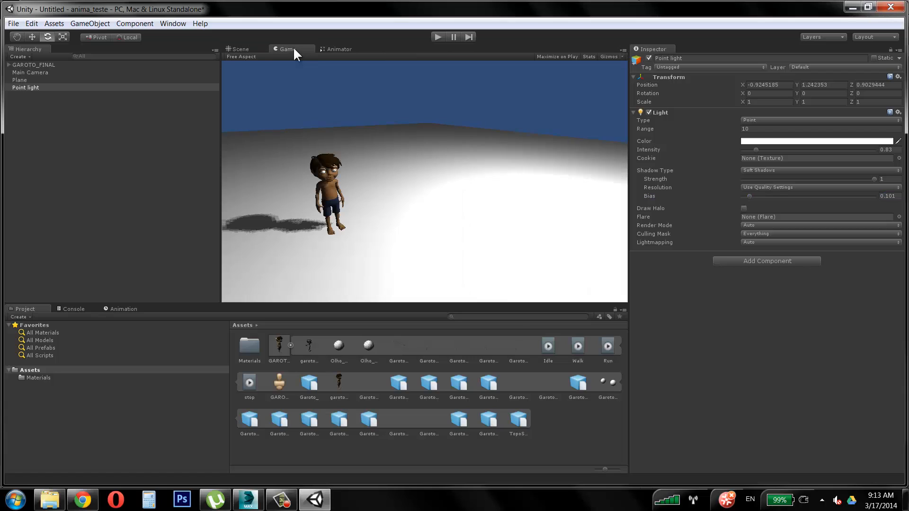
pyautogui.click(253, 48)
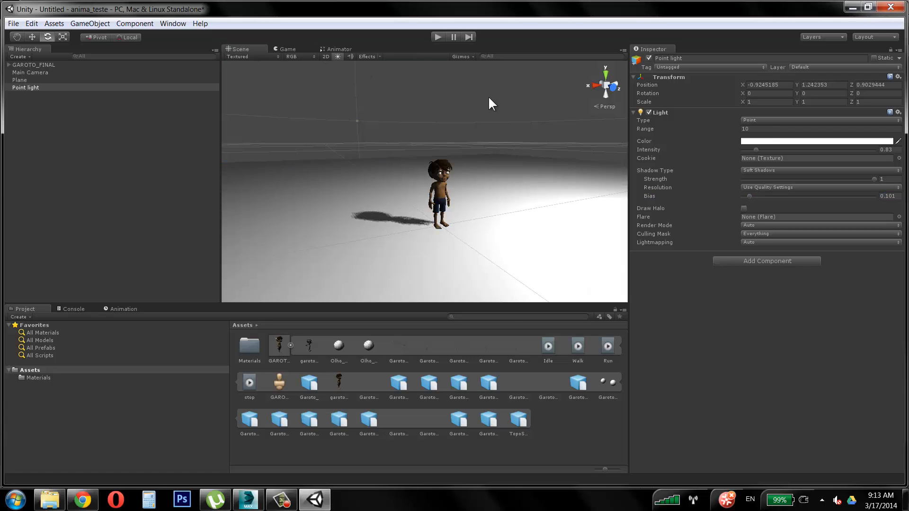
# - Set the point light's range to 5 and its intensity to 1.06
pyautogui.click(761, 128)
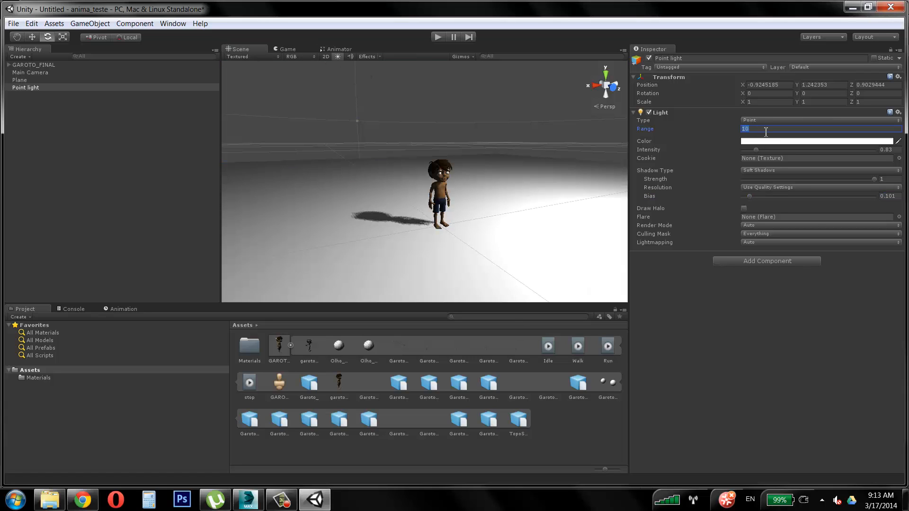
pyautogui.write('5')
pyautogui.press('Return')
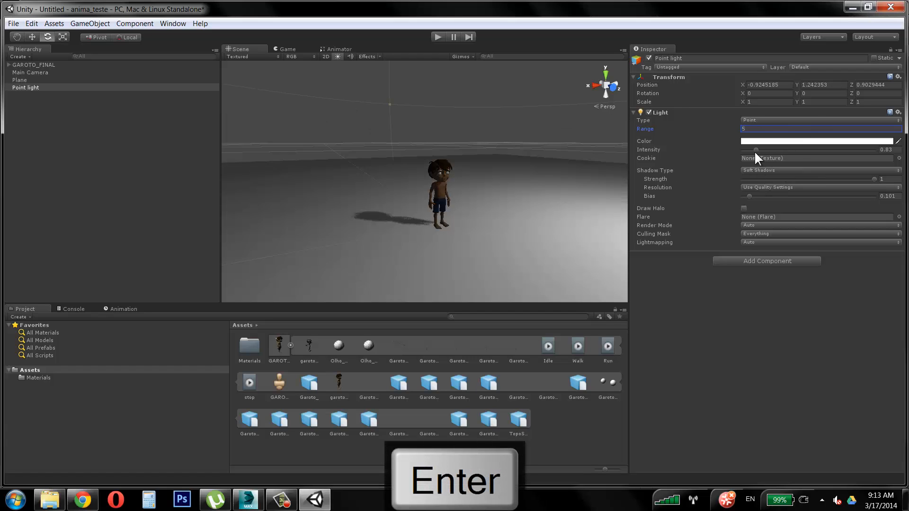
pyautogui.moveTo(755, 151)
pyautogui.mouseDown()
pyautogui.moveTo(767, 150)
pyautogui.moveTo(757, 156)
pyautogui.mouseUp()
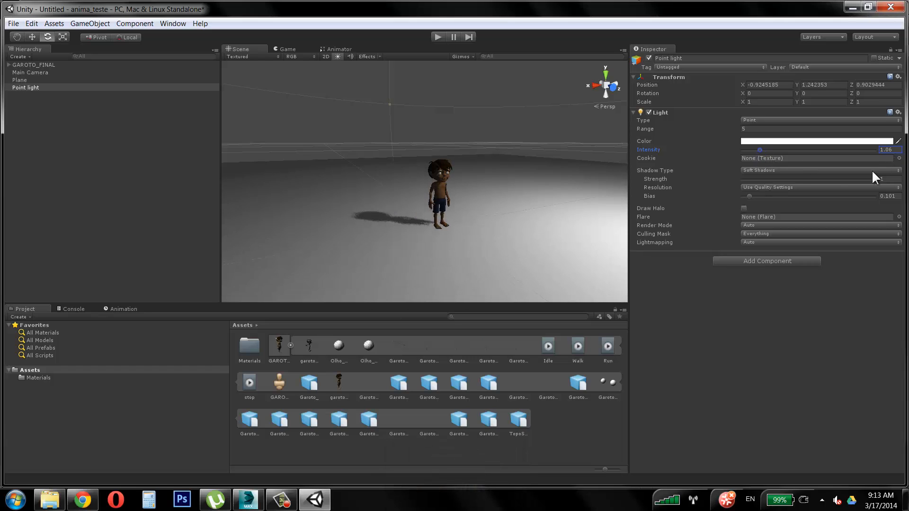
# - Try Hard Shadows on the point light at full strength with High Resolution
pyautogui.click(780, 170)
pyautogui.click(780, 189)
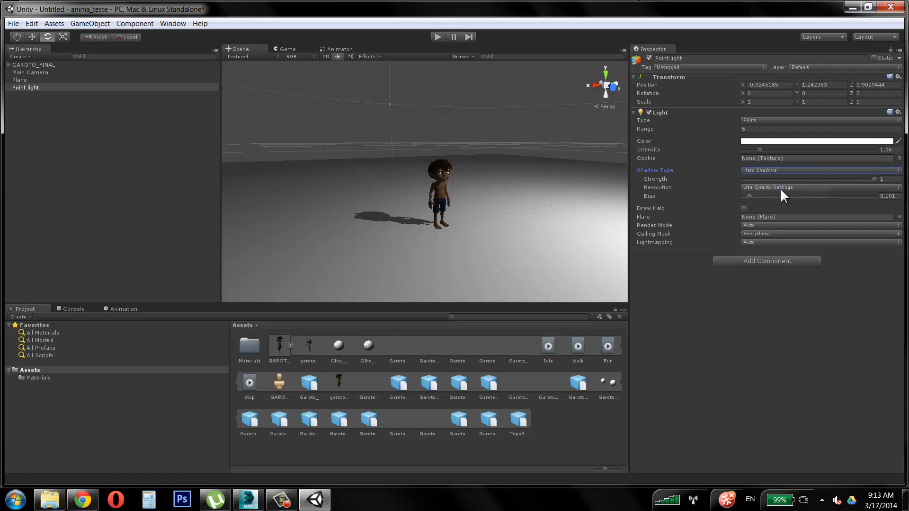
pyautogui.moveTo(874, 179); pyautogui.dragTo(902, 179)
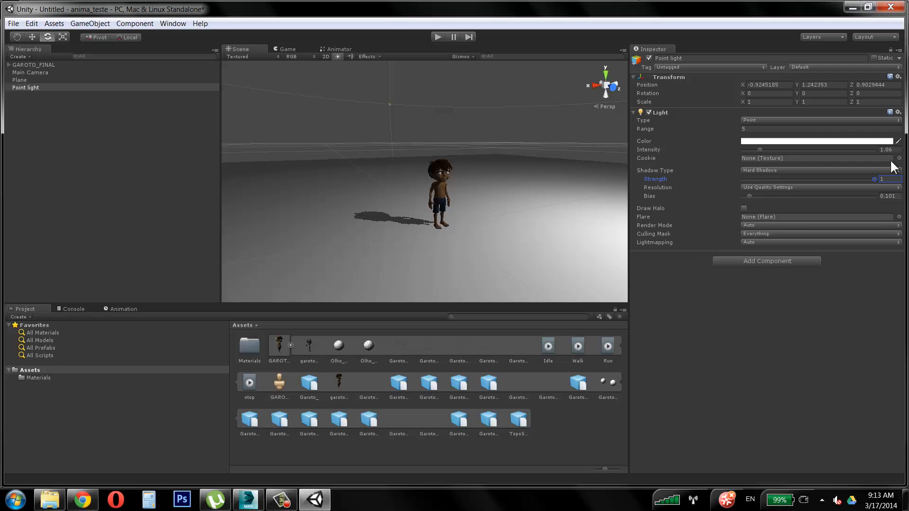
pyautogui.click(828, 189)
pyautogui.click(804, 233)
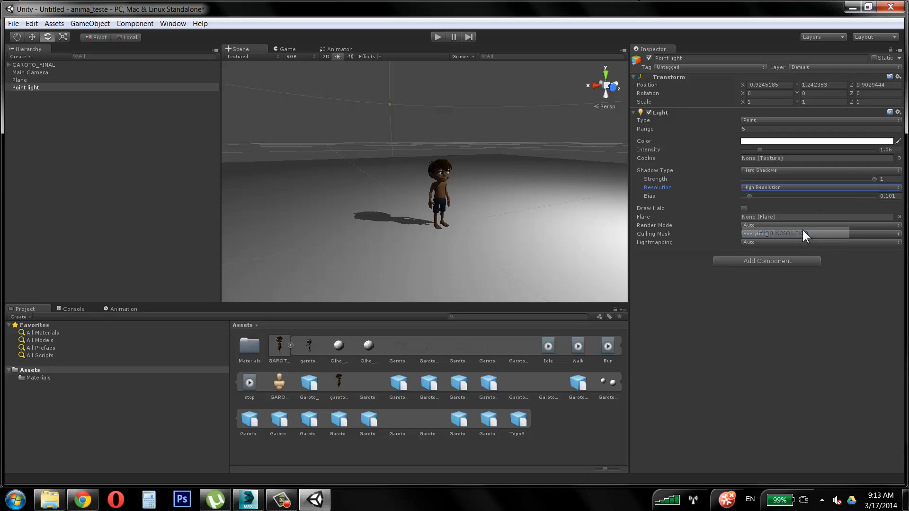
# - Give the point light Soft Shadows at Very High Resolution with bias 0 and inspect the character's shadow up close
pyautogui.click(773, 170)
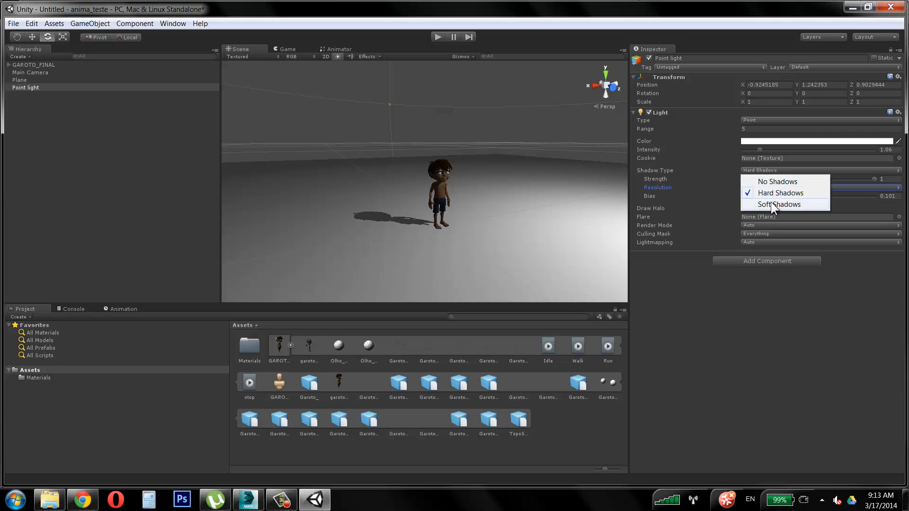
pyautogui.click(771, 202)
pyautogui.click(784, 187)
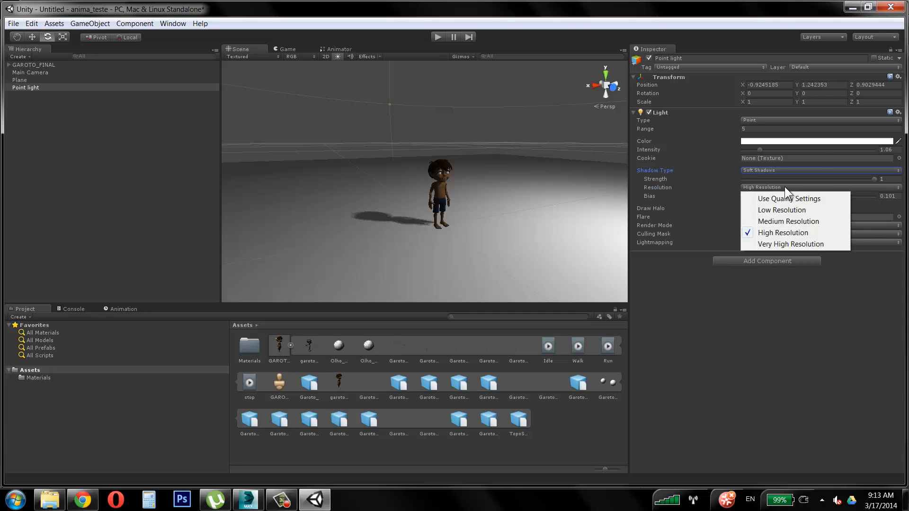
pyautogui.click(781, 244)
pyautogui.moveTo(749, 196); pyautogui.dragTo(725, 203)
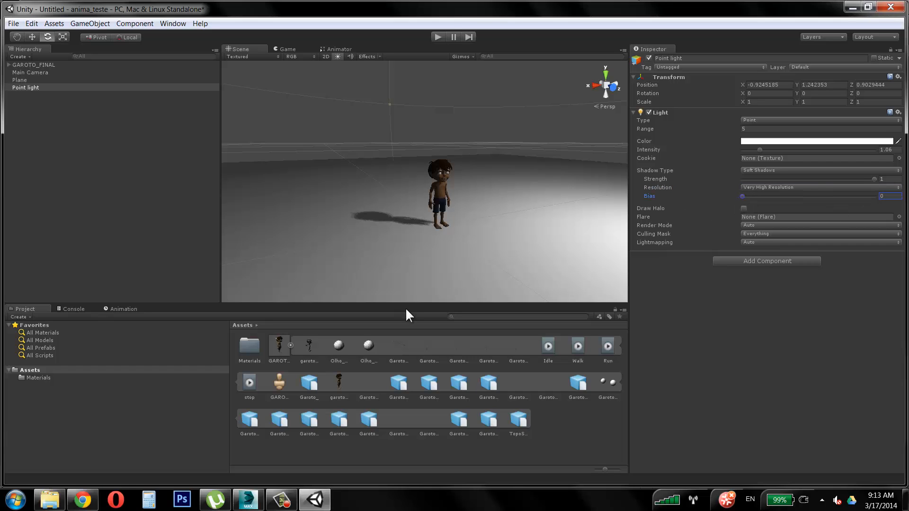
pyautogui.keyDown('alt'); pyautogui.moveTo(447, 228); pyautogui.dragTo(512, 189); pyautogui.keyUp('alt')
pyautogui.scroll(5, 424, 219)
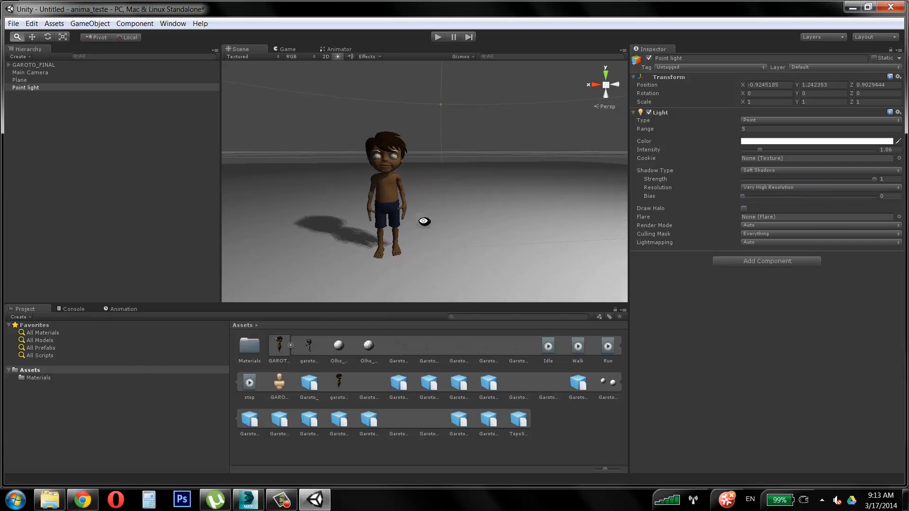
pyautogui.moveTo(424, 219)
pyautogui.keyDown('alt'); pyautogui.mouseDown()
pyautogui.moveTo(411, 223)
pyautogui.moveTo(421, 208)
pyautogui.mouseUp(); pyautogui.keyUp('alt')
pyautogui.scroll(2, 452, 211)
pyautogui.scroll(-6, 507, 197)
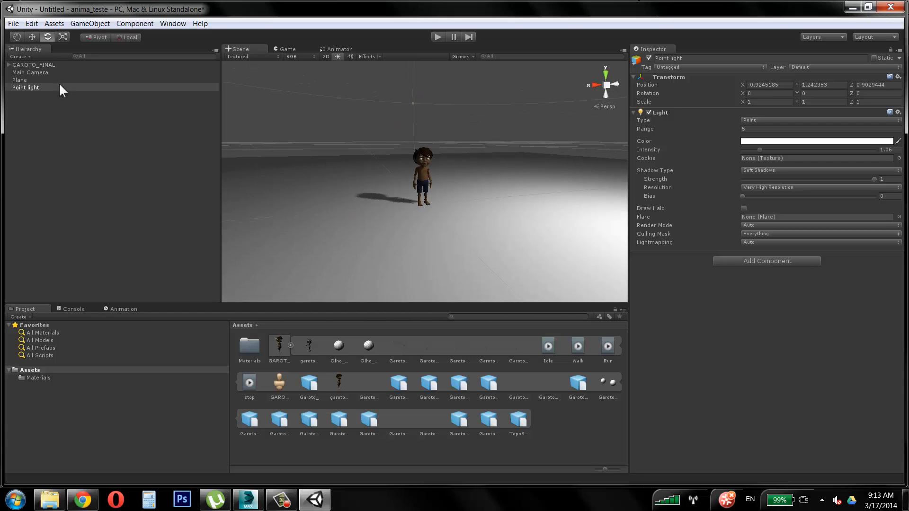
# - Set the GAROTO_FINAL model's import Scale Factor to 2, apply it and inspect the character in the scene
pyautogui.click(284, 343)
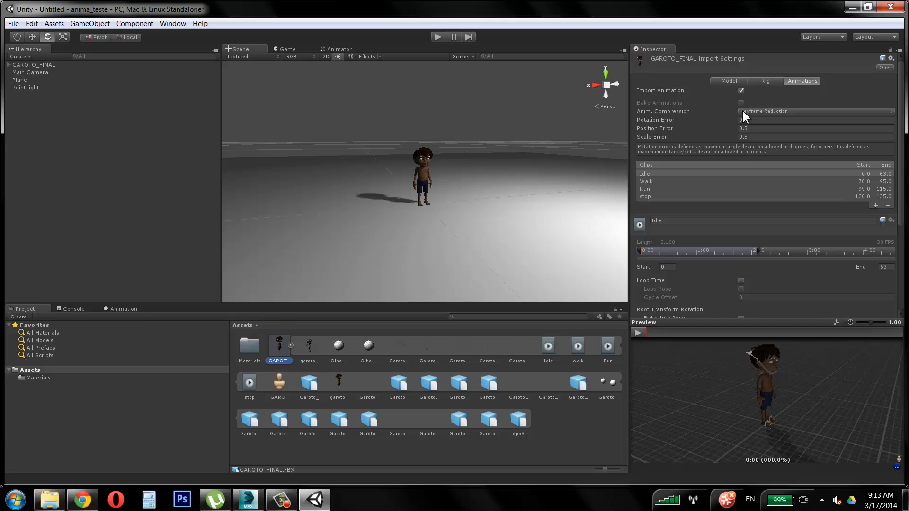
pyautogui.click(729, 80)
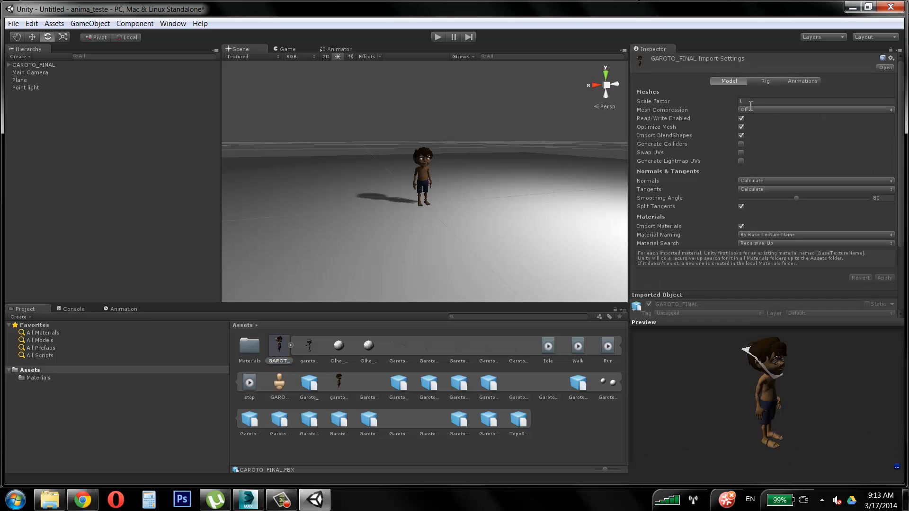
pyautogui.click(752, 101)
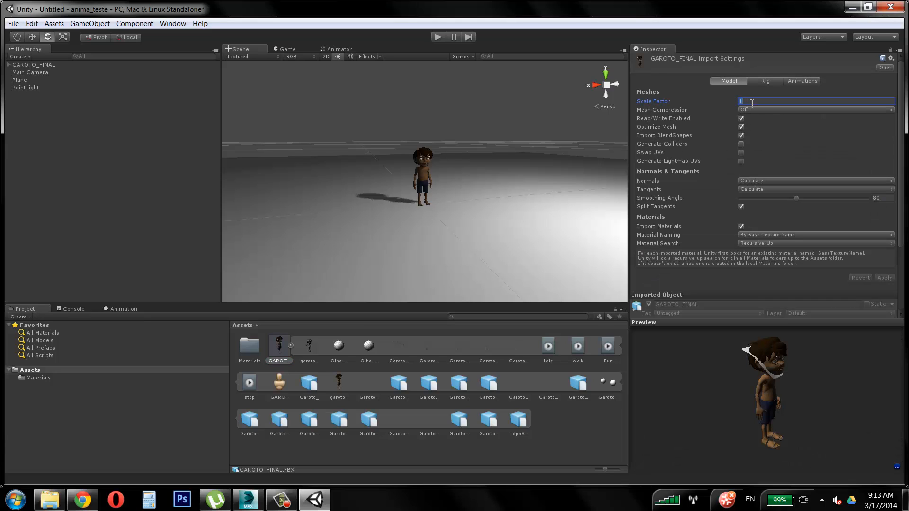
pyautogui.write('2')
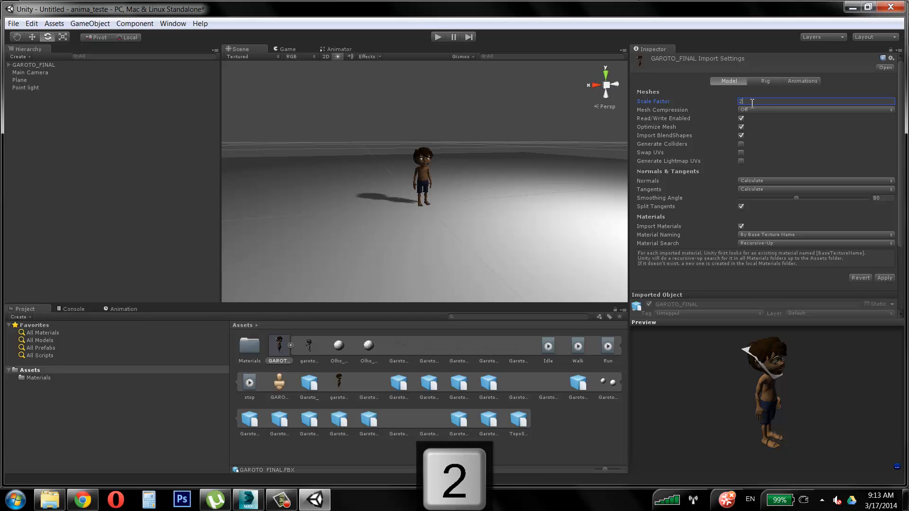
pyautogui.click(884, 278)
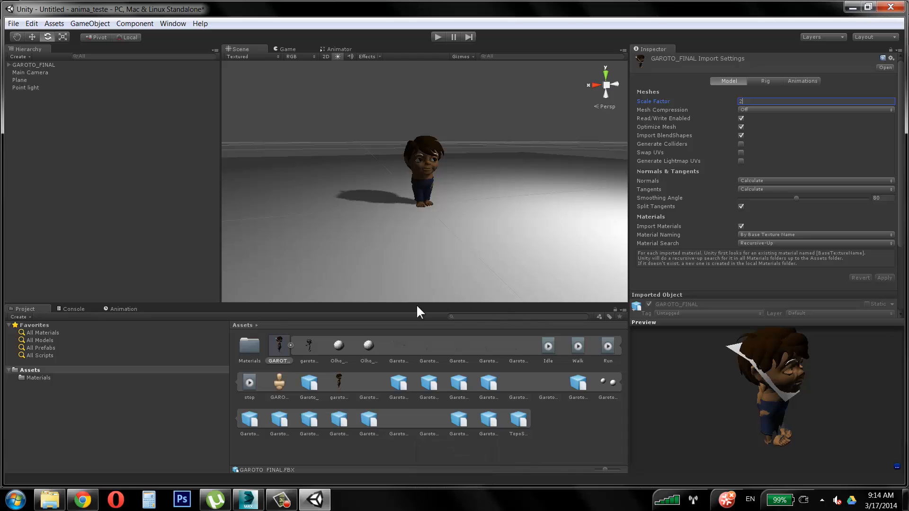
pyautogui.click(366, 453)
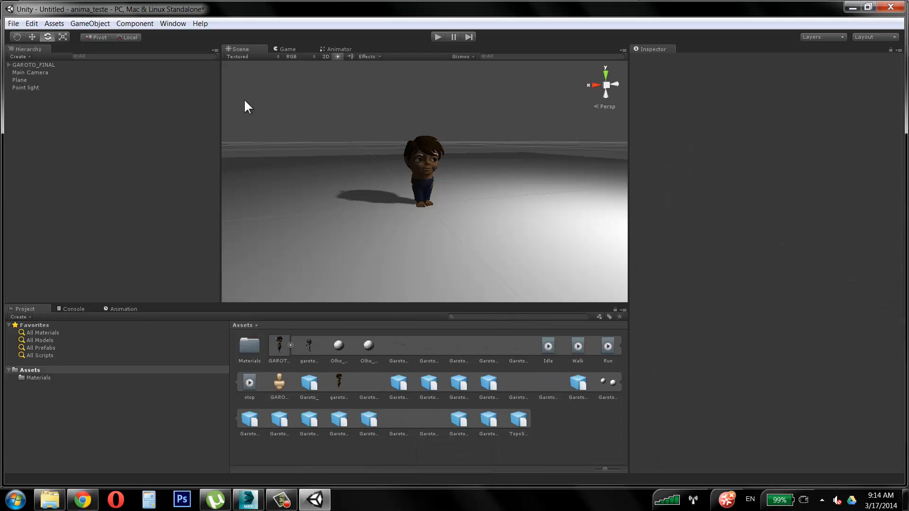
pyautogui.keyDown('alt'); pyautogui.moveTo(446, 106); pyautogui.dragTo(332, 265); pyautogui.keyUp('alt')
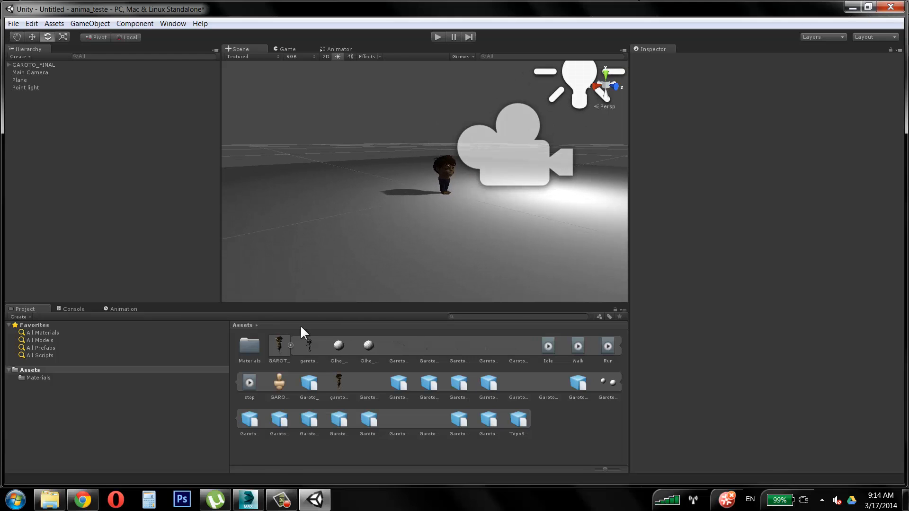
# - Try to undo the GAROTO_FINAL model's import scale change
pyautogui.click(279, 345)
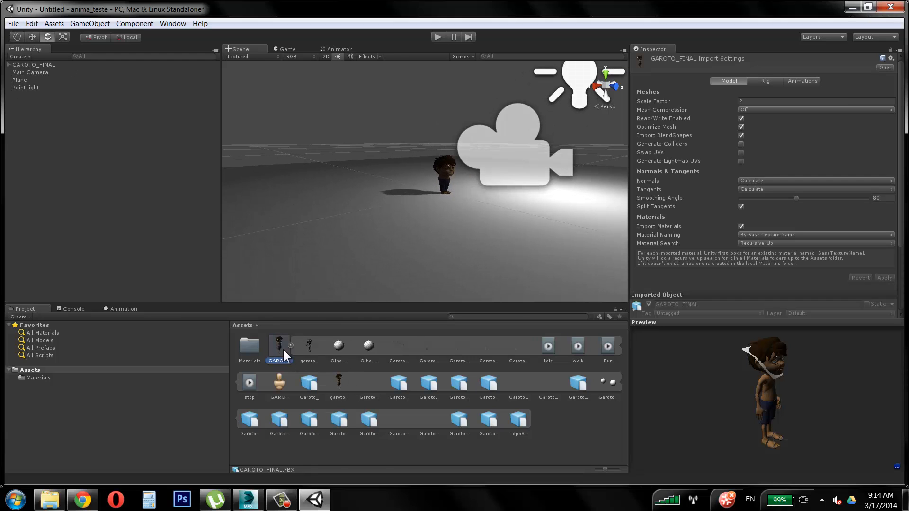
pyautogui.click(379, 462)
pyautogui.keyDown('alt'); pyautogui.moveTo(420, 168); pyautogui.dragTo(406, 172); pyautogui.keyUp('alt')
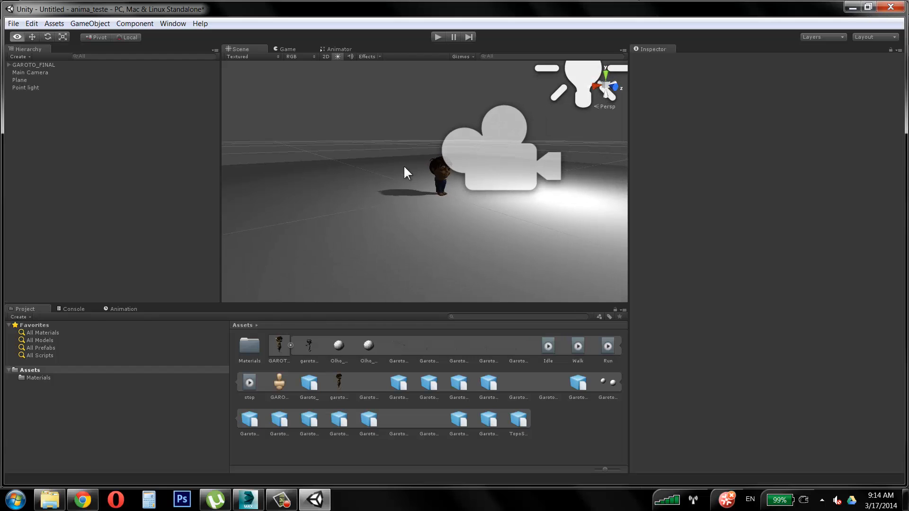
pyautogui.hotkey('ctrl', 'z')
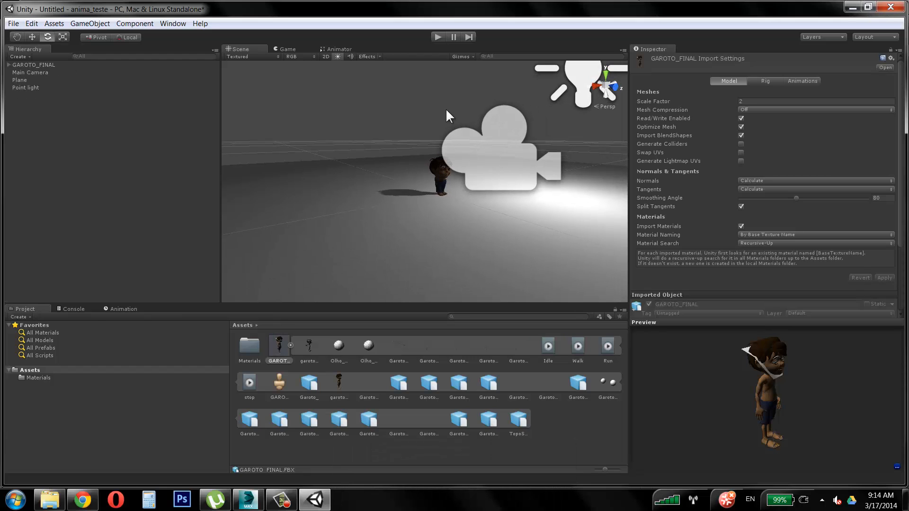
pyautogui.click(445, 108)
pyautogui.hotkey('ctrl', 'z')
pyautogui.hotkey('ctrl', 'z')
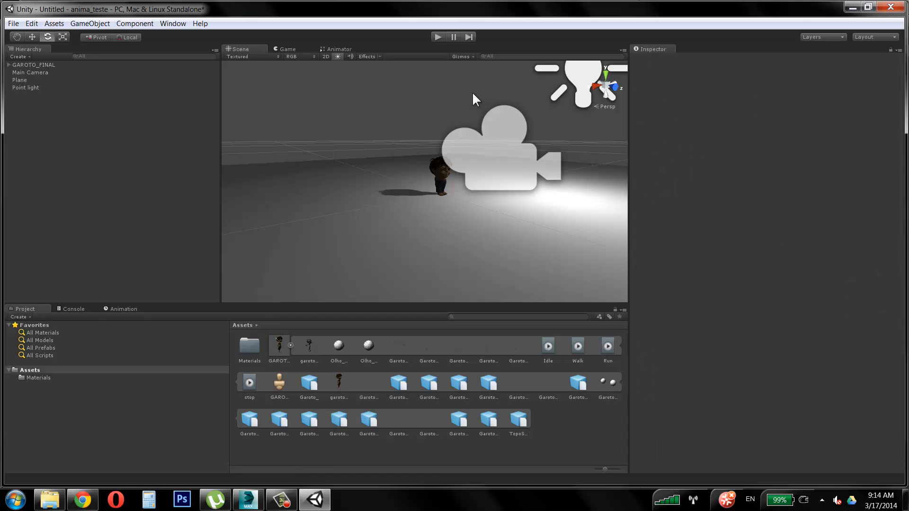
pyautogui.hotkey('ctrl', 'z')
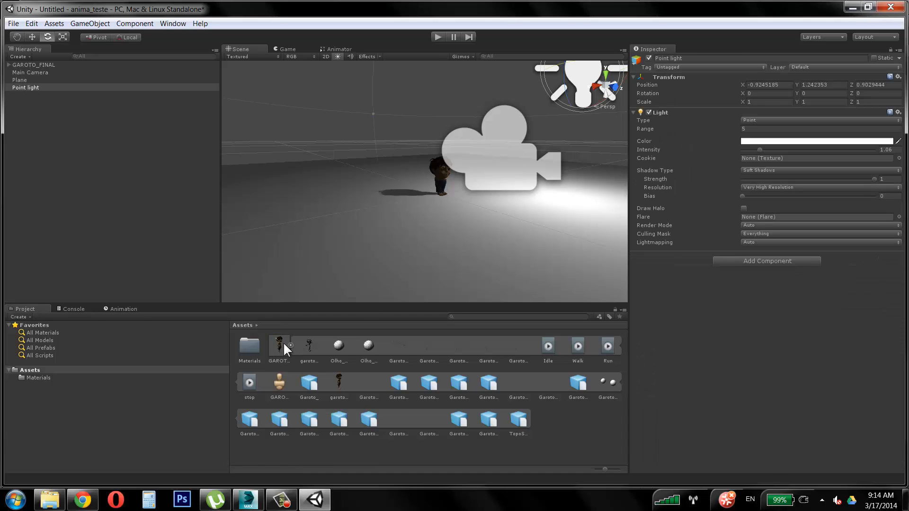
# - Set the GAROTO_FINAL model's import Scale Factor to 1, apply it and check the character up close
pyautogui.click(283, 342)
pyautogui.click(754, 101)
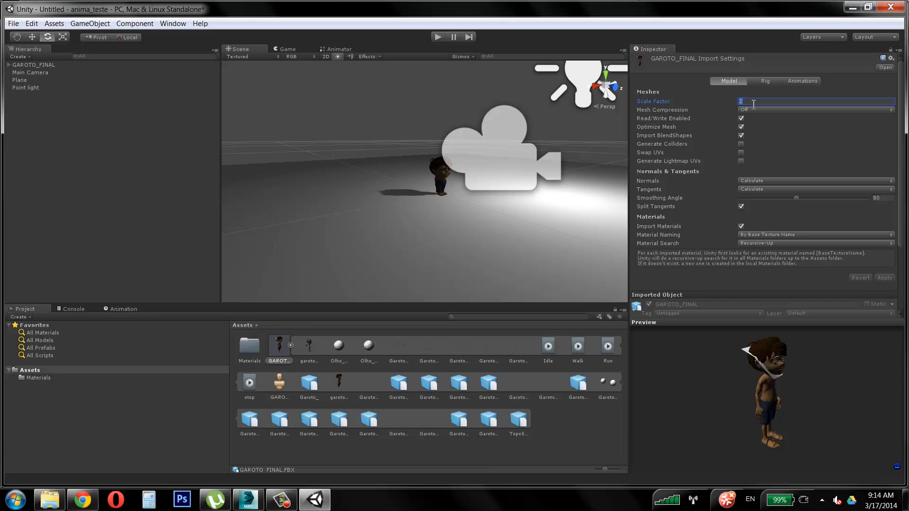
pyautogui.write('1')
pyautogui.press('Return')
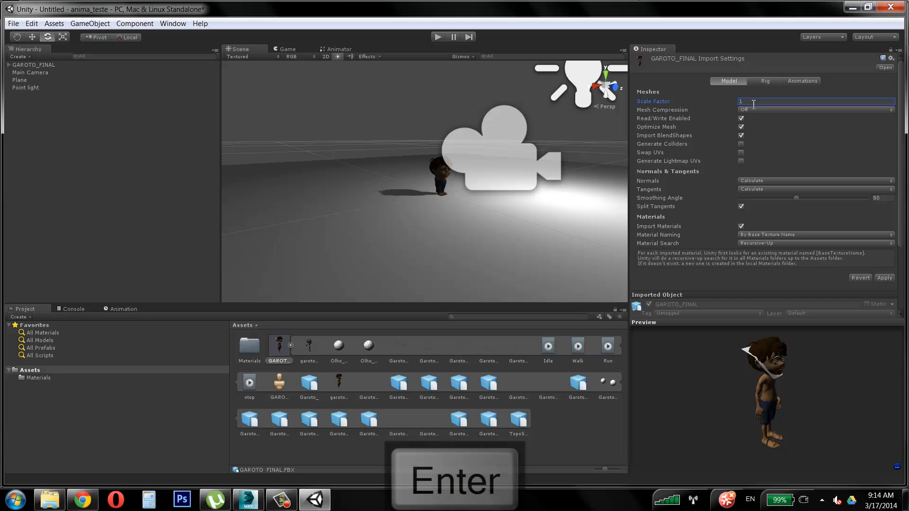
pyautogui.click(884, 278)
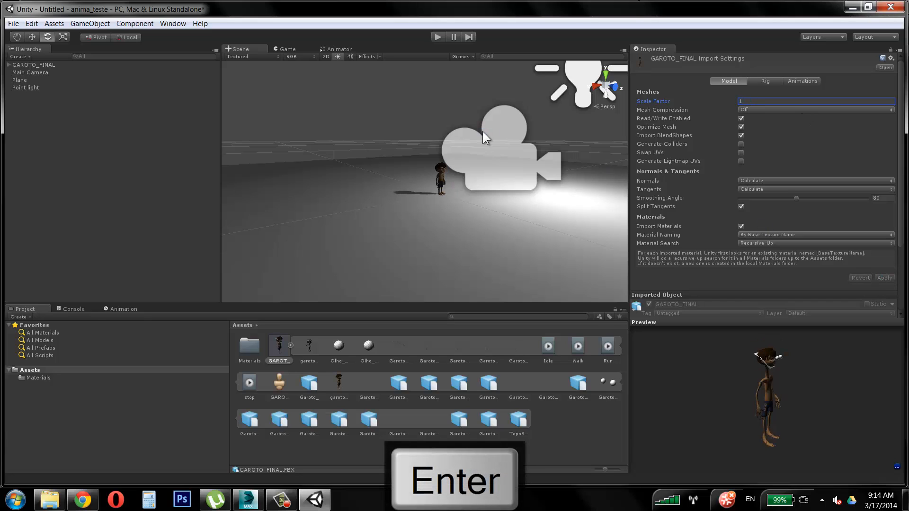
pyautogui.keyDown('alt'); pyautogui.scroll(10, 388, 197); pyautogui.keyUp('alt')
pyautogui.keyDown('alt'); pyautogui.moveTo(387, 198); pyautogui.dragTo(508, 155); pyautogui.keyUp('alt')
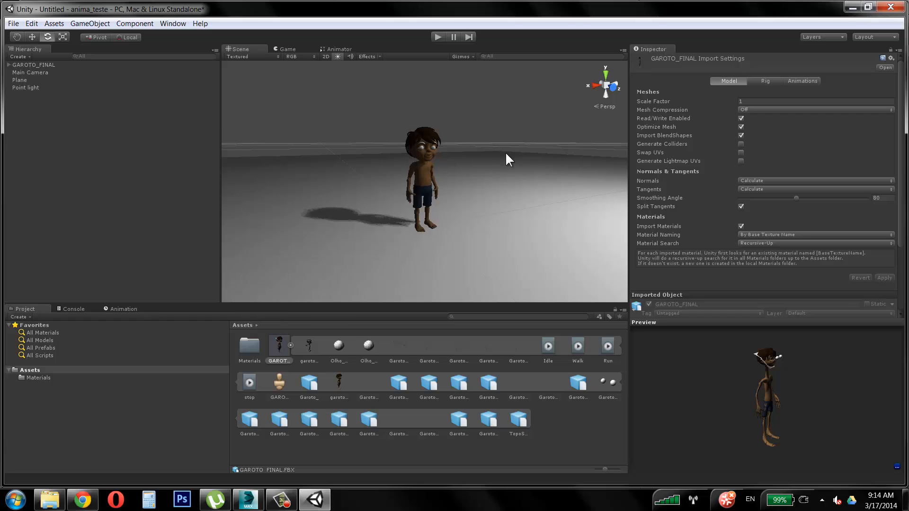
pyautogui.click(281, 499)
pyautogui.click(867, 452)
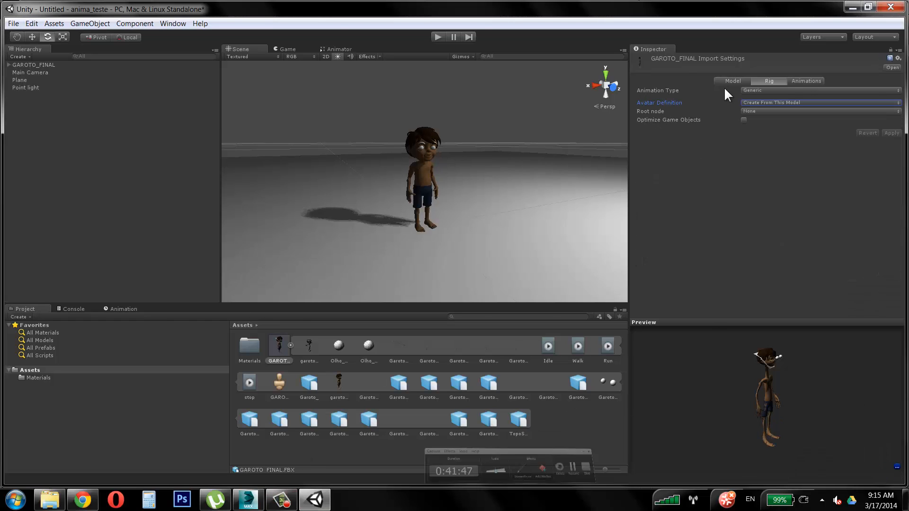
# - Review the GAROTO_FINAL model's Model and Rig import settings, examining which bones the Root node offers without choosing one
pyautogui.click(745, 80)
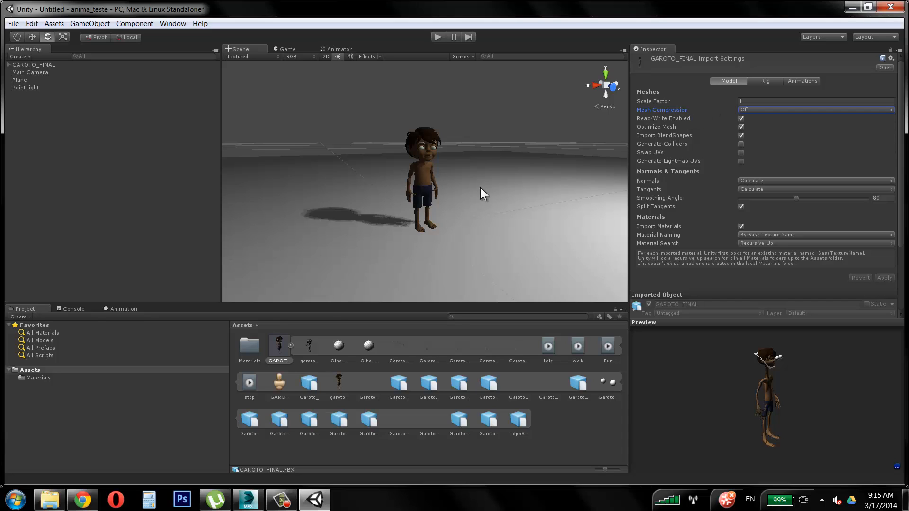
pyautogui.click(281, 345)
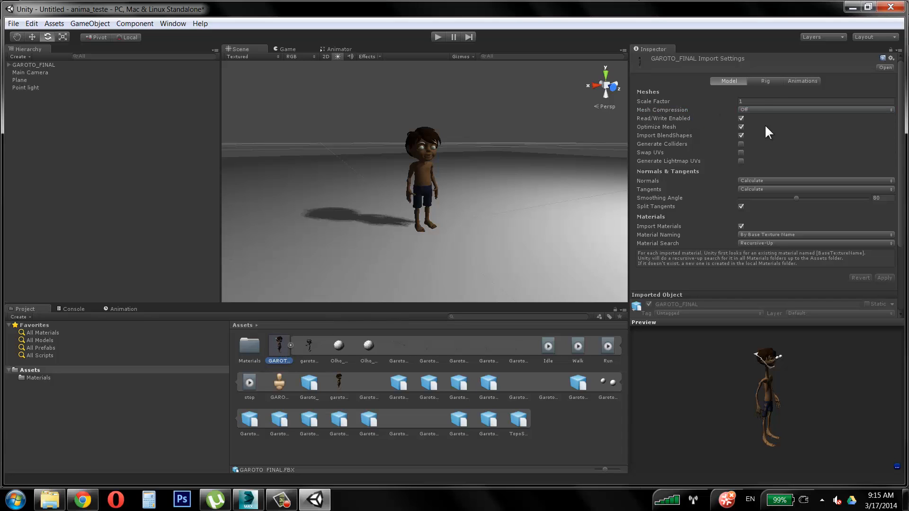
pyautogui.click(767, 81)
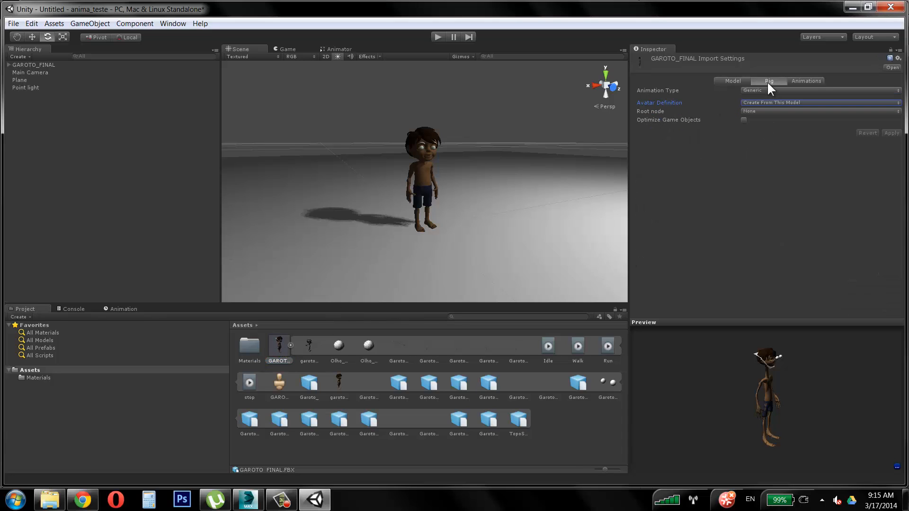
pyautogui.click(660, 110)
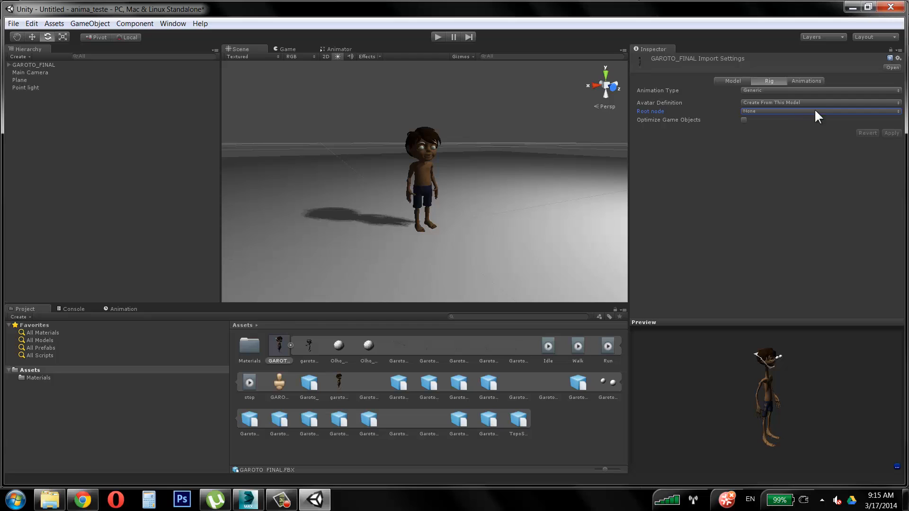
pyautogui.click(896, 112)
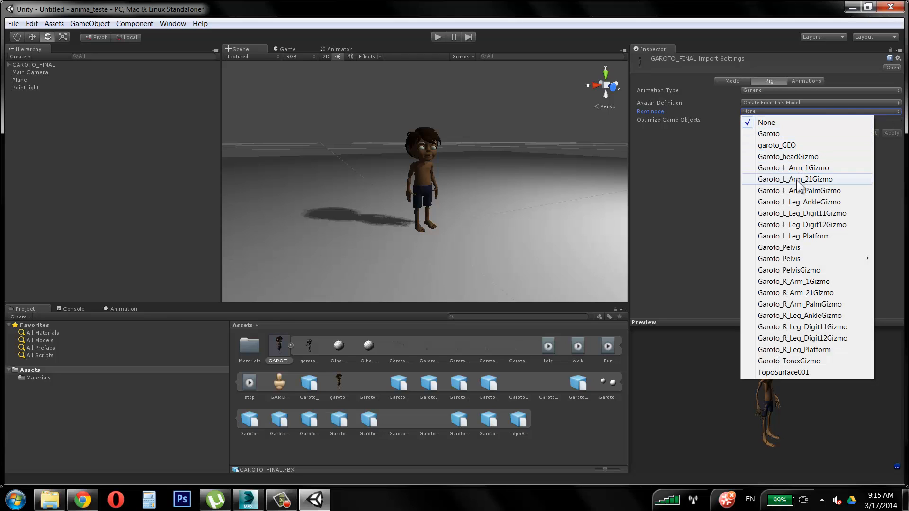
pyautogui.moveTo(807, 256)
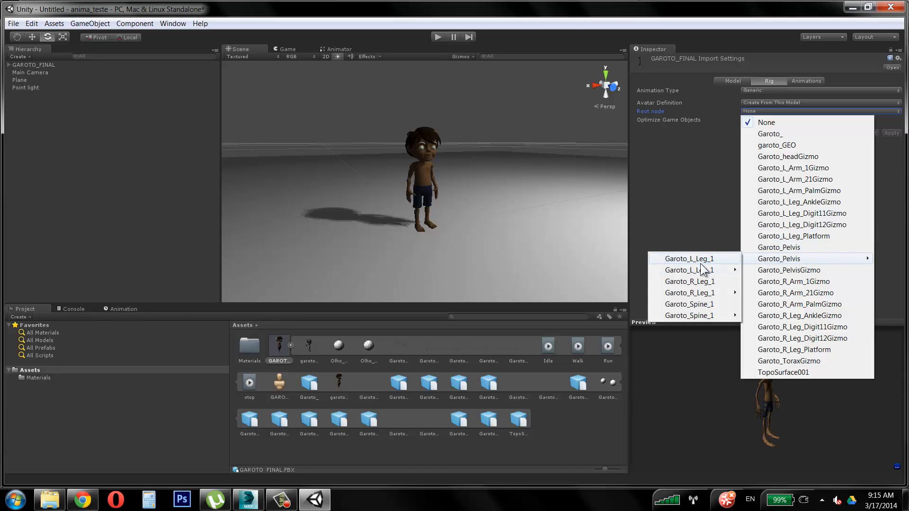
pyautogui.moveTo(719, 267)
pyautogui.moveTo(786, 282)
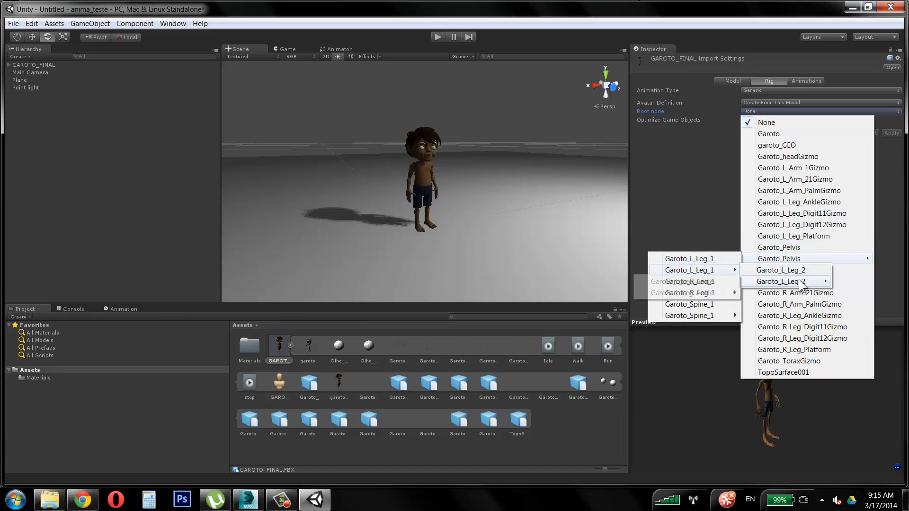
pyautogui.moveTo(691, 299)
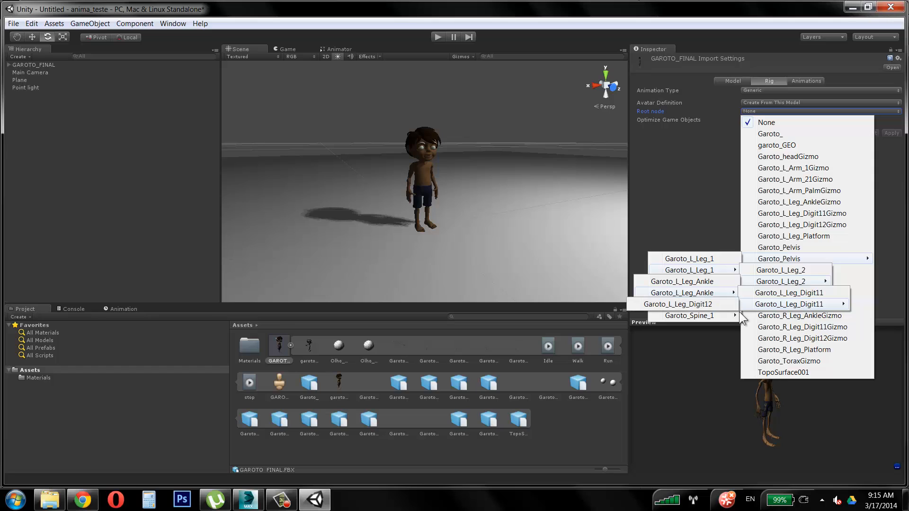
pyautogui.click(701, 164)
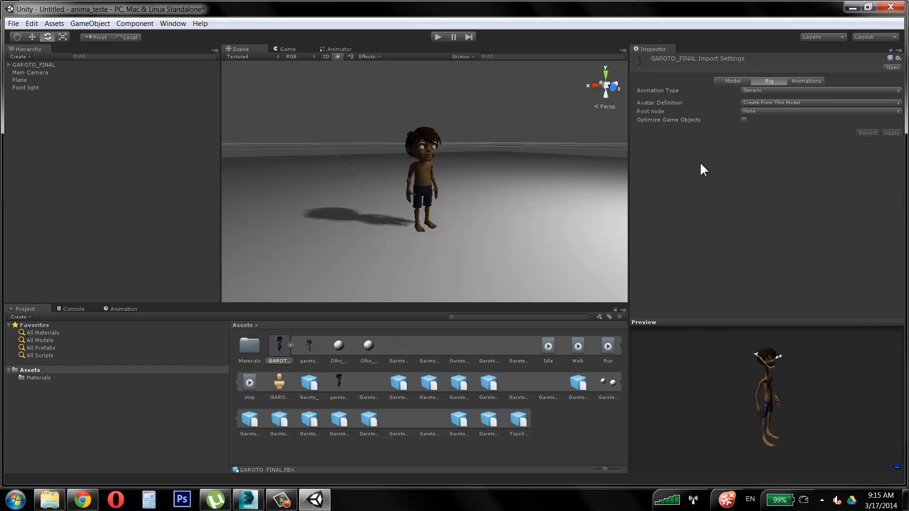
# - Set the GAROTO_FINAL rig's Animation Type to Humanoid and start configuring its avatar
pyautogui.click(792, 90)
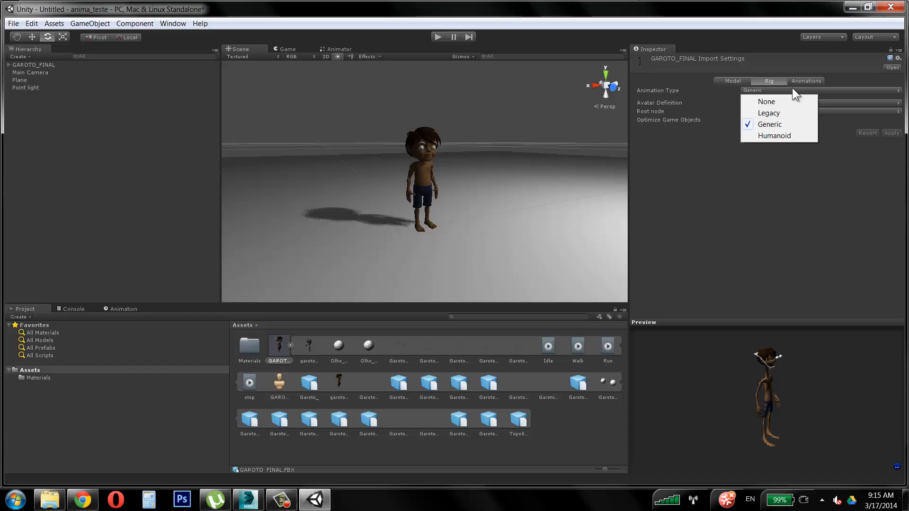
pyautogui.click(773, 135)
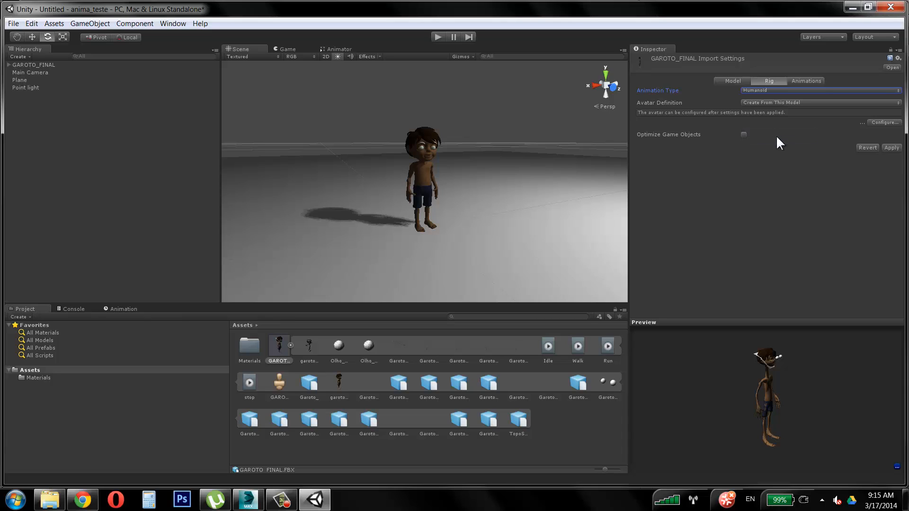
pyautogui.click(880, 122)
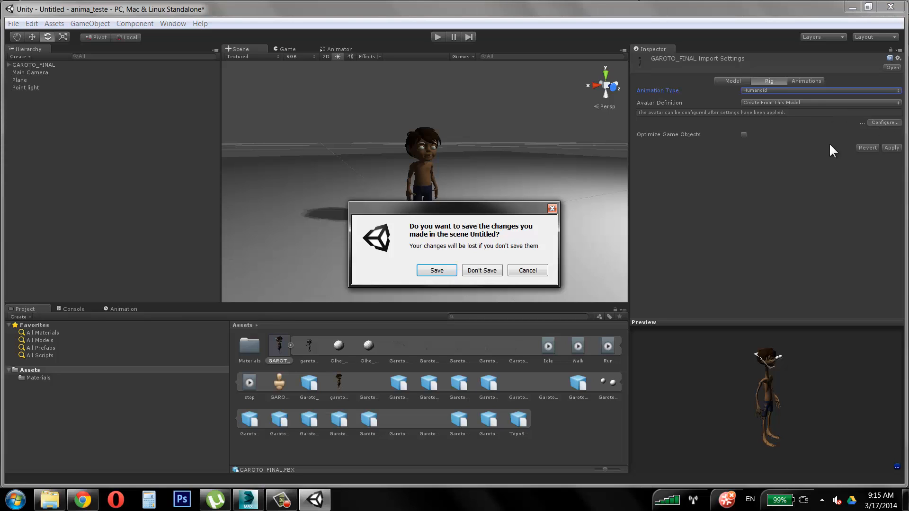
# - Save the scene as Garoto_animacao in the Assets folder and proceed into the avatar configuration
pyautogui.click(447, 270)
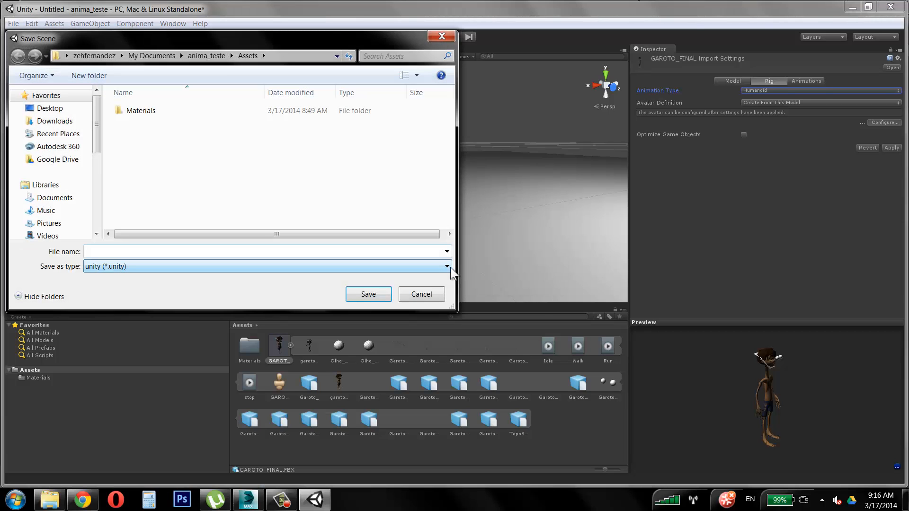
pyautogui.click(142, 251)
pyautogui.write('Garo')
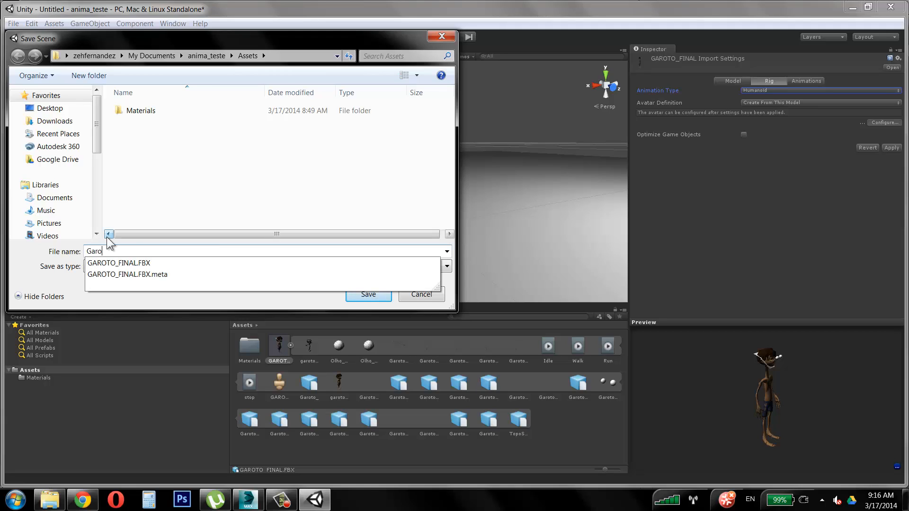
pyautogui.write('to_animacao')
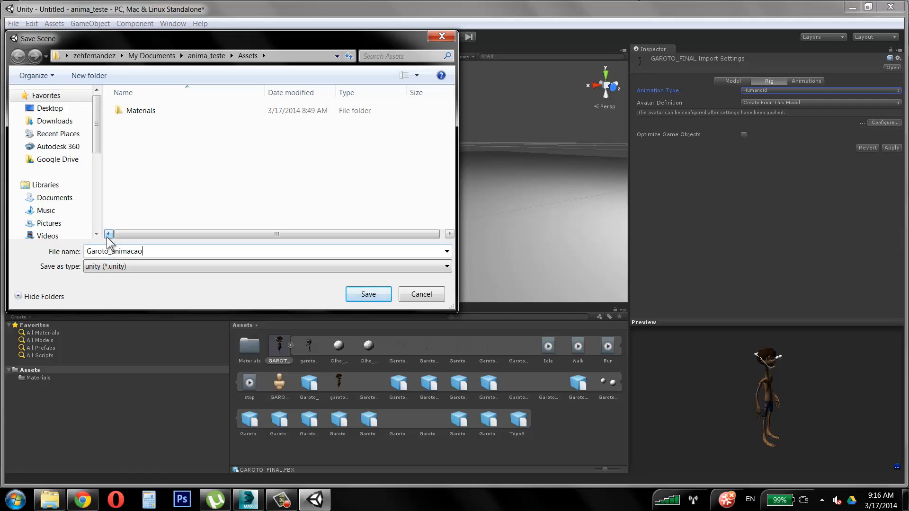
pyautogui.press('Return')
pyautogui.click(462, 271)
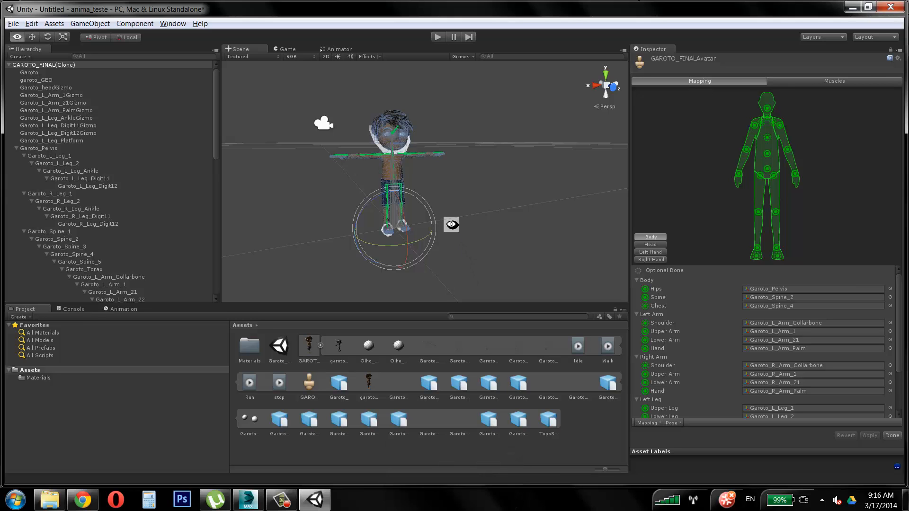
# - Examine the avatar's body mapping by selecting the upper arm, lower arm and head bones and comparing them with the character
pyautogui.keyDown('alt'); pyautogui.moveTo(451, 225); pyautogui.dragTo(473, 205); pyautogui.keyUp('alt')
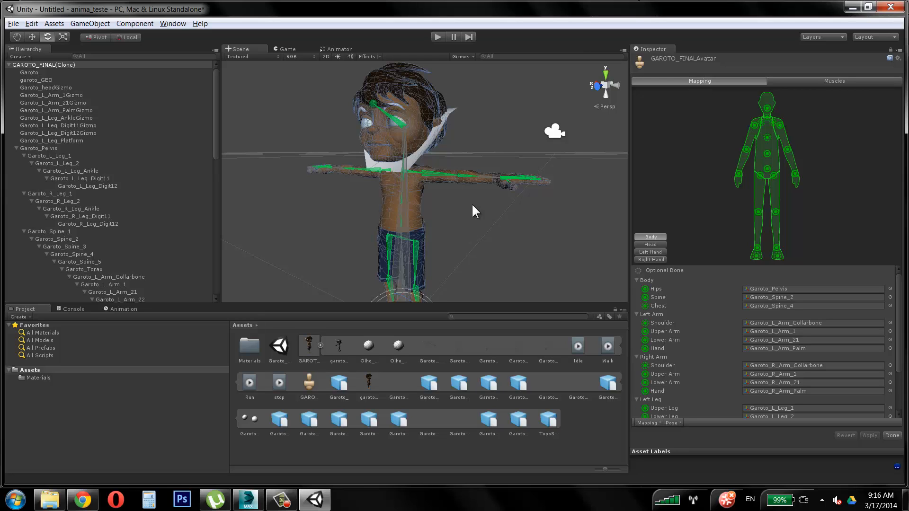
pyautogui.click(747, 148)
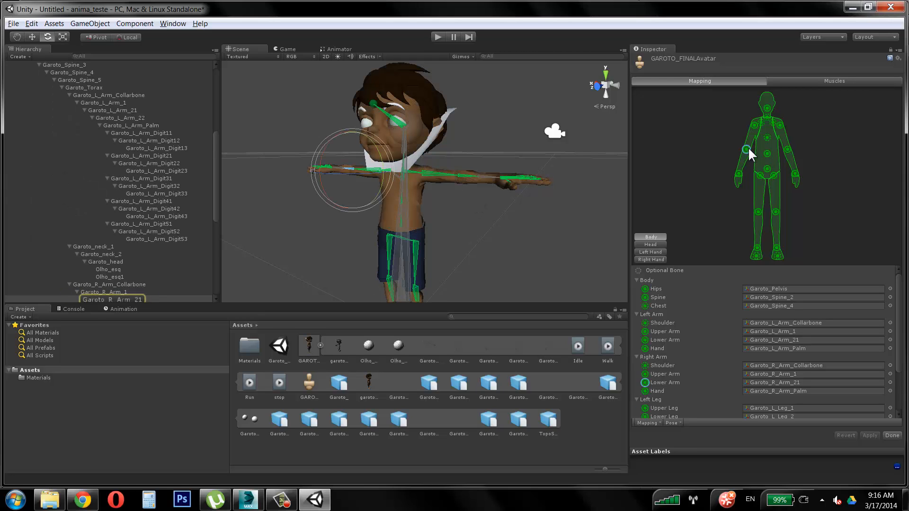
pyautogui.click(755, 124)
pyautogui.click(781, 124)
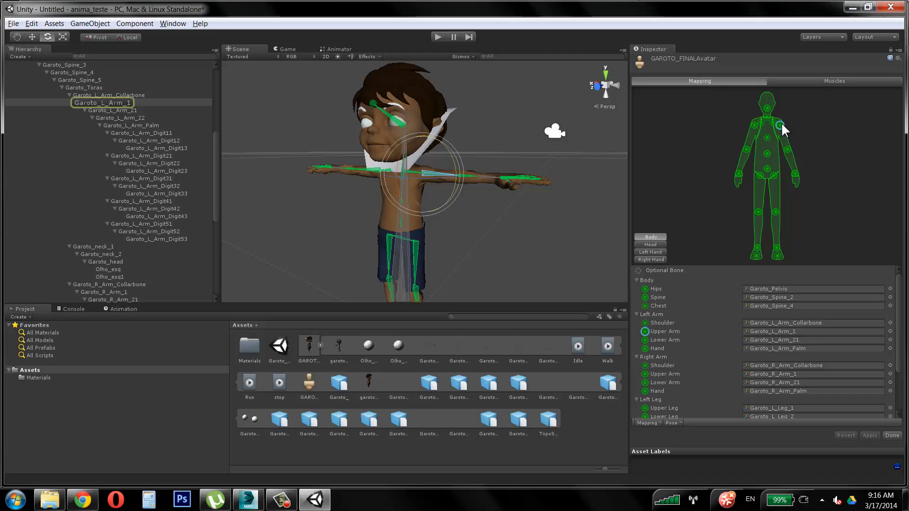
pyautogui.click(788, 148)
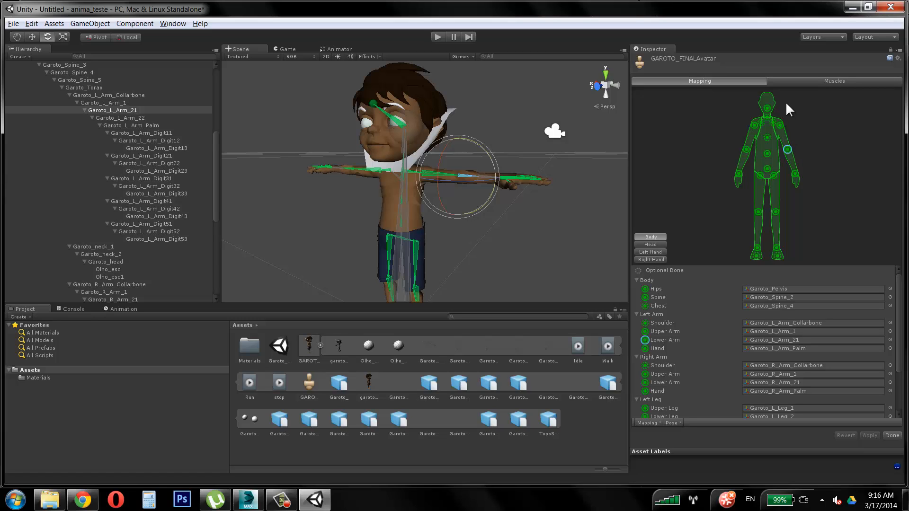
pyautogui.click(767, 107)
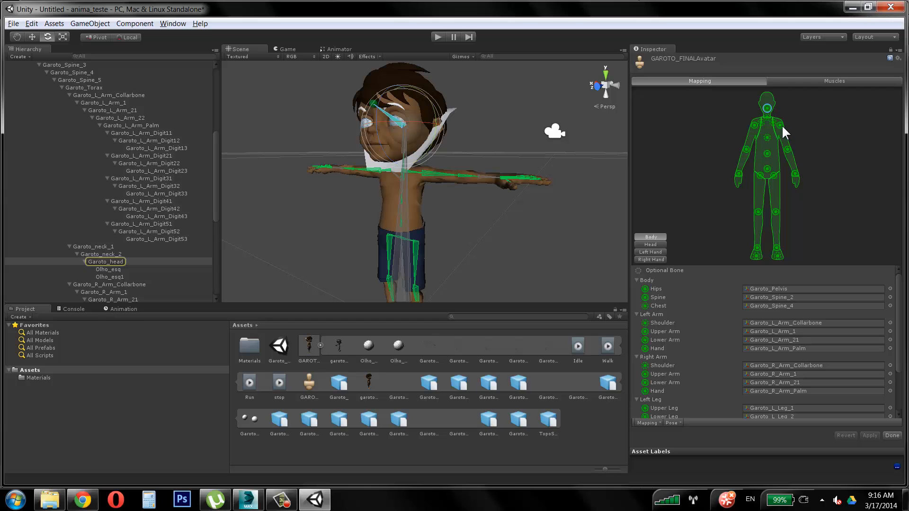
pyautogui.click(781, 125)
pyautogui.click(788, 150)
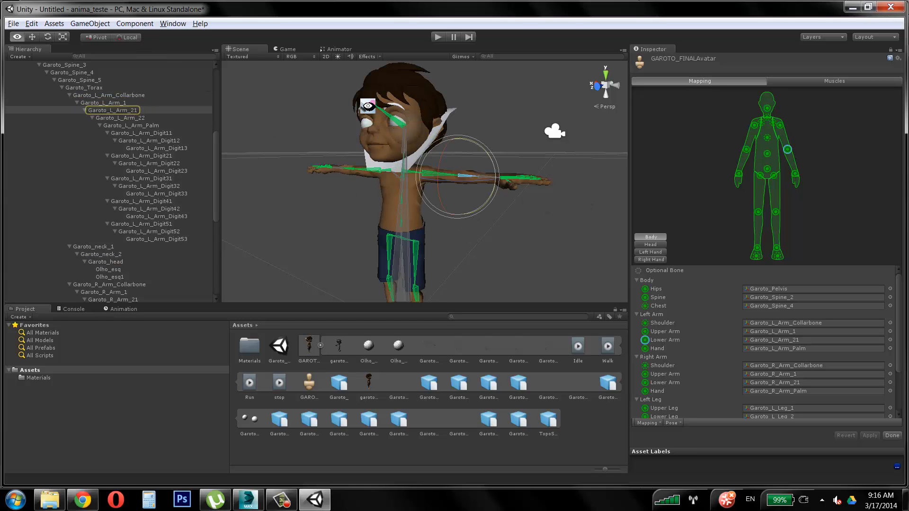
# - Try rotating the left lower arm bone to test its influence on the mesh, undo the rotation and view the T-pose
pyautogui.keyDown('alt'); pyautogui.moveTo(368, 106); pyautogui.dragTo(462, 215); pyautogui.keyUp('alt')
pyautogui.moveTo(495, 215); pyautogui.dragTo(478, 219)
pyautogui.keyDown('alt'); pyautogui.moveTo(560, 177); pyautogui.dragTo(562, 165); pyautogui.keyUp('alt')
pyautogui.hotkey('ctrl', 'z')
pyautogui.hotkey('ctrl', 'z')
pyautogui.hotkey('ctrl', 'z')
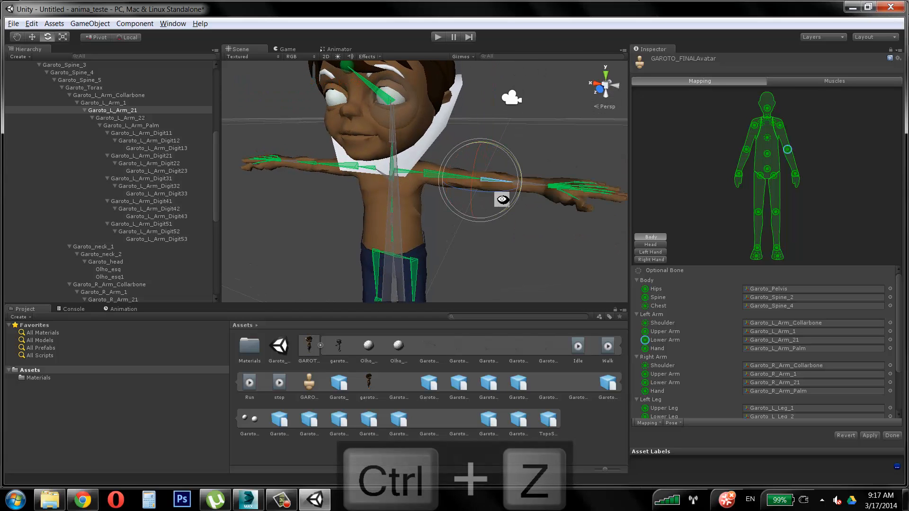
pyautogui.moveTo(518, 194); pyautogui.dragTo(479, 149, button='middle')
pyautogui.keyDown('alt'); pyautogui.moveTo(479, 149); pyautogui.dragTo(461, 167); pyautogui.keyUp('alt')
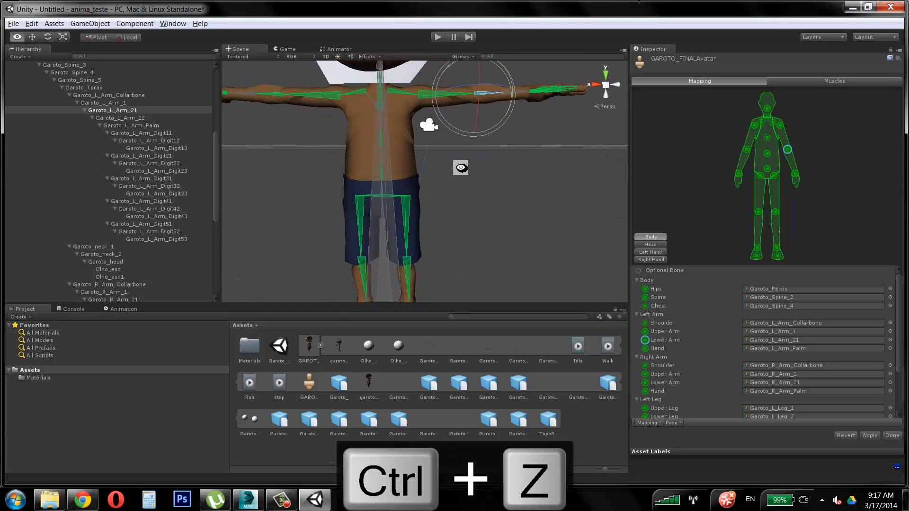
pyautogui.keyDown('alt'); pyautogui.moveTo(476, 130); pyautogui.dragTo(368, 147, button='right'); pyautogui.keyUp('alt')
pyautogui.keyDown('alt'); pyautogui.moveTo(368, 146); pyautogui.dragTo(390, 148); pyautogui.keyUp('alt')
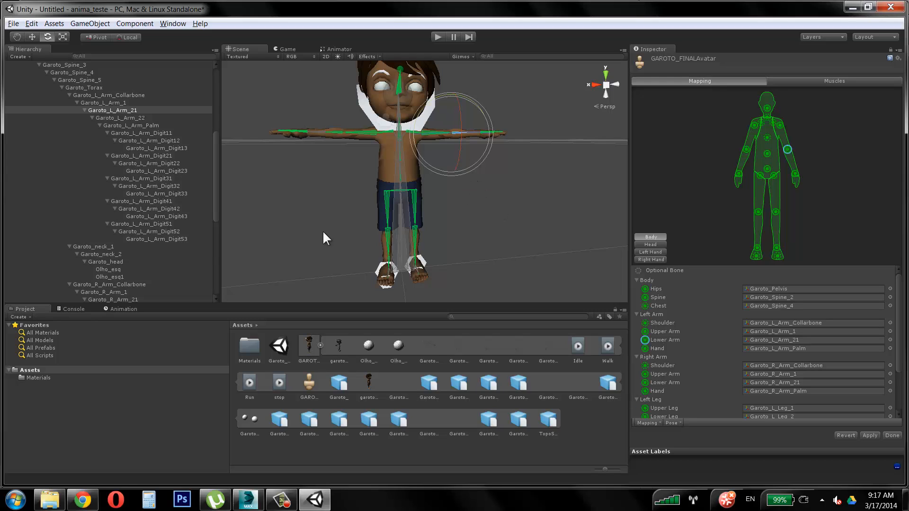
# - Examine the bone hierarchy and the left-hand finger mapping by selecting Garoto_L_Arm_Digit11, Digit21 and the index intermediate bone
pyautogui.moveTo(218, 209); pyautogui.dragTo(221, 141)
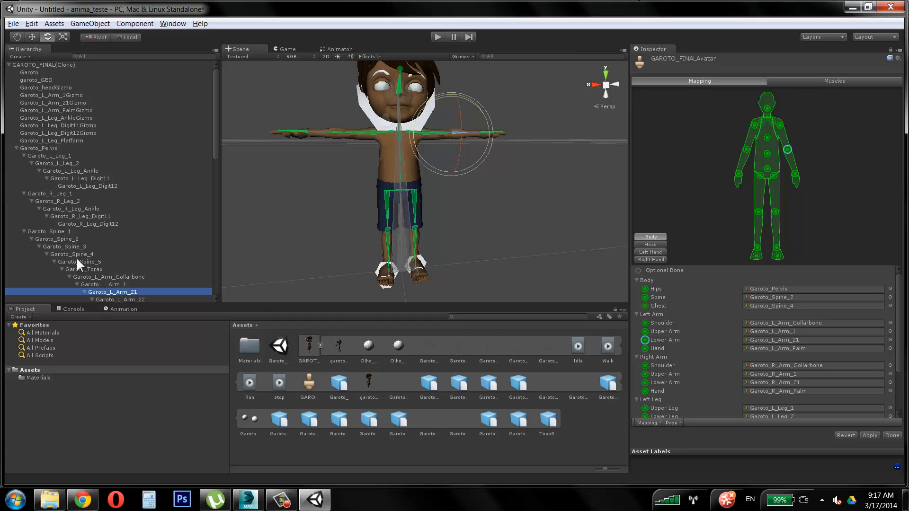
pyautogui.moveTo(214, 124); pyautogui.dragTo(215, 145)
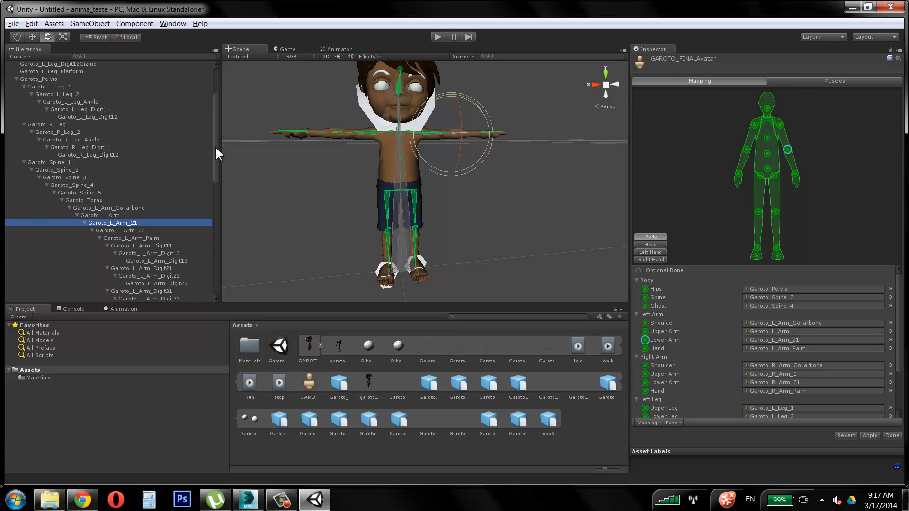
pyautogui.click(56, 140)
pyautogui.click(51, 178)
pyautogui.click(81, 201)
pyautogui.click(123, 246)
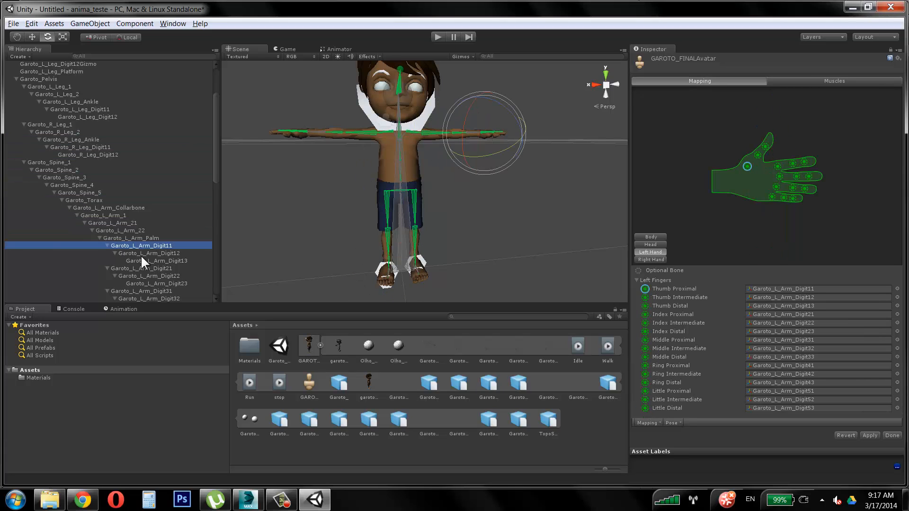
pyautogui.click(137, 269)
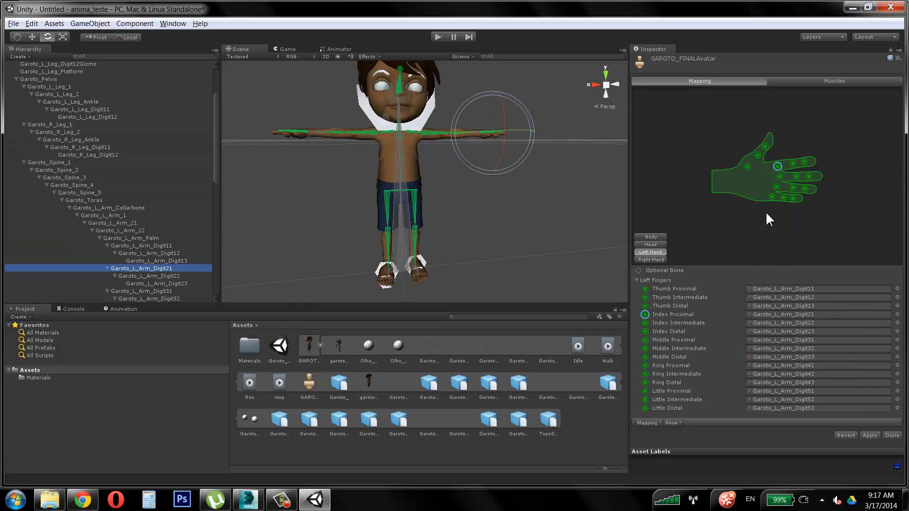
pyautogui.click(795, 161)
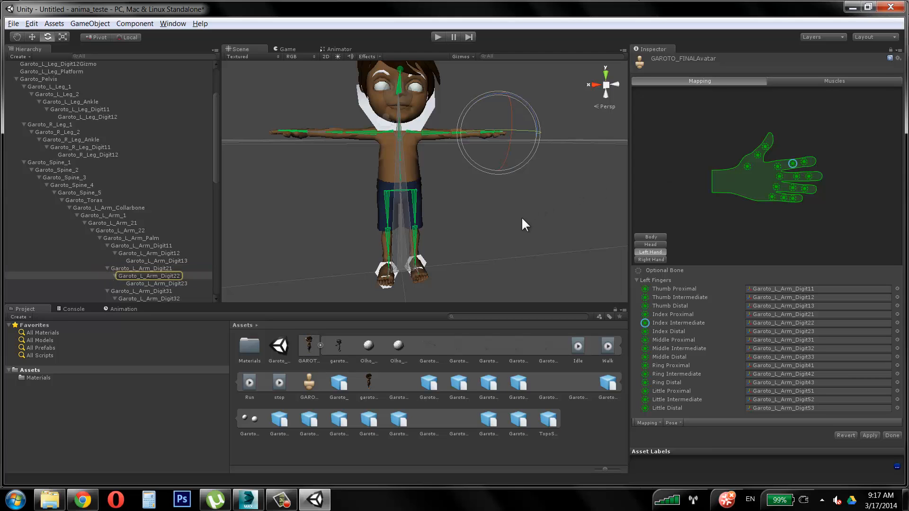
# - Try rotating the left index finger's intermediate bone up close, undo the rotation and check the whole character
pyautogui.keyDown('alt'); pyautogui.moveTo(523, 219); pyautogui.dragTo(312, 247); pyautogui.keyUp('alt')
pyautogui.keyDown('alt'); pyautogui.moveTo(311, 247); pyautogui.dragTo(570, 212, button='right'); pyautogui.keyUp('alt')
pyautogui.moveTo(570, 212); pyautogui.dragTo(355, 296, button='middle')
pyautogui.moveTo(456, 236); pyautogui.dragTo(595, 186, button='middle')
pyautogui.keyDown('alt'); pyautogui.moveTo(465, 215); pyautogui.dragTo(433, 225); pyautogui.keyUp('alt')
pyautogui.keyDown('alt'); pyautogui.moveTo(433, 224); pyautogui.dragTo(646, 197, button='right'); pyautogui.keyUp('alt')
pyautogui.keyDown('alt'); pyautogui.moveTo(578, 159); pyautogui.dragTo(530, 170); pyautogui.keyUp('alt')
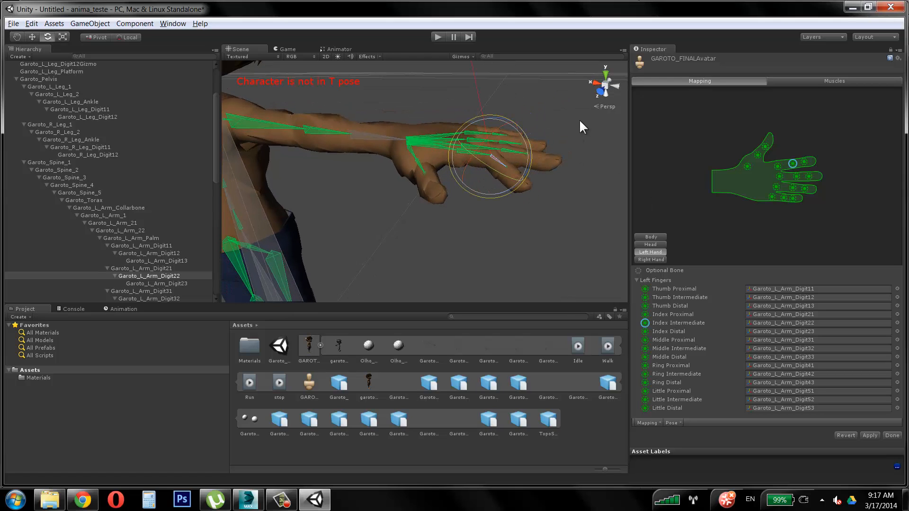
pyautogui.hotkey('ctrl', 'z')
pyautogui.hotkey('ctrl', 'z')
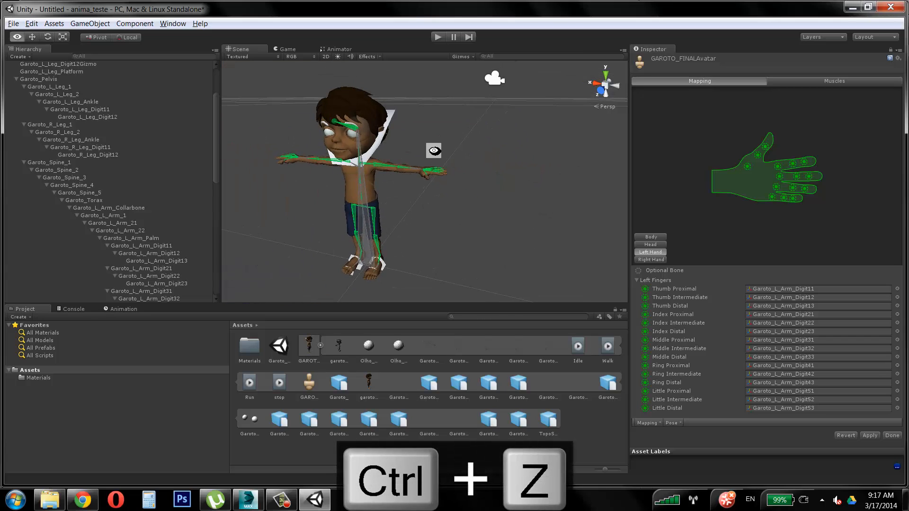
pyautogui.keyDown('alt'); pyautogui.moveTo(434, 150); pyautogui.dragTo(371, 189); pyautogui.keyUp('alt')
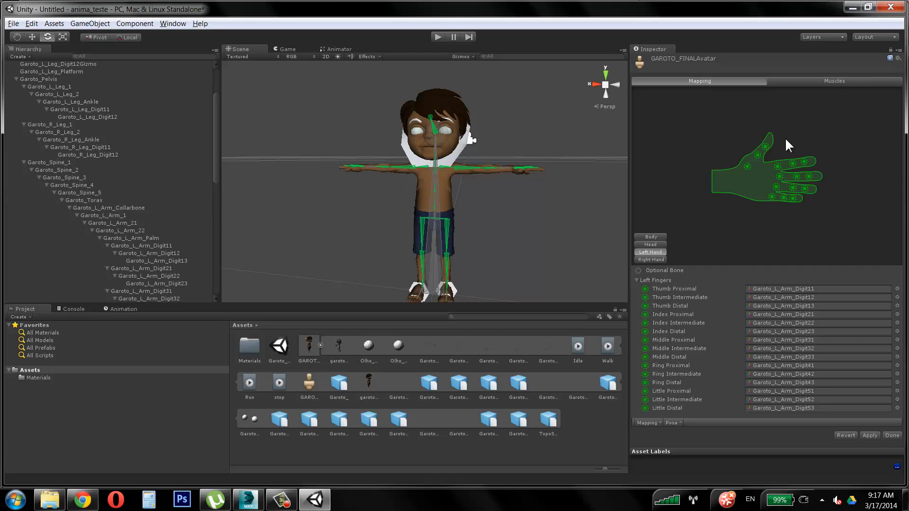
# - Finish the avatar configuration, apply the Generic animation type to GAROTO_FINAL's rig, and check the character through the game camera
pyautogui.click(892, 435)
pyautogui.click(463, 269)
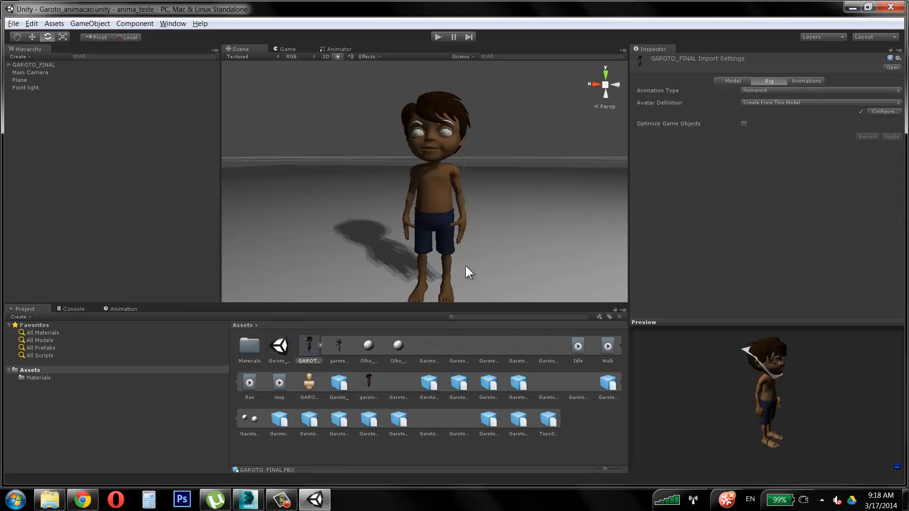
pyautogui.click(790, 90)
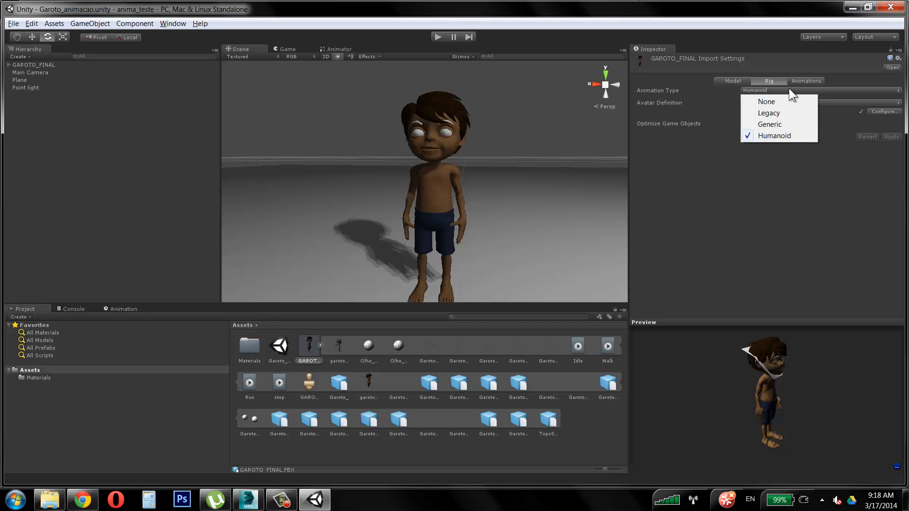
pyautogui.click(774, 125)
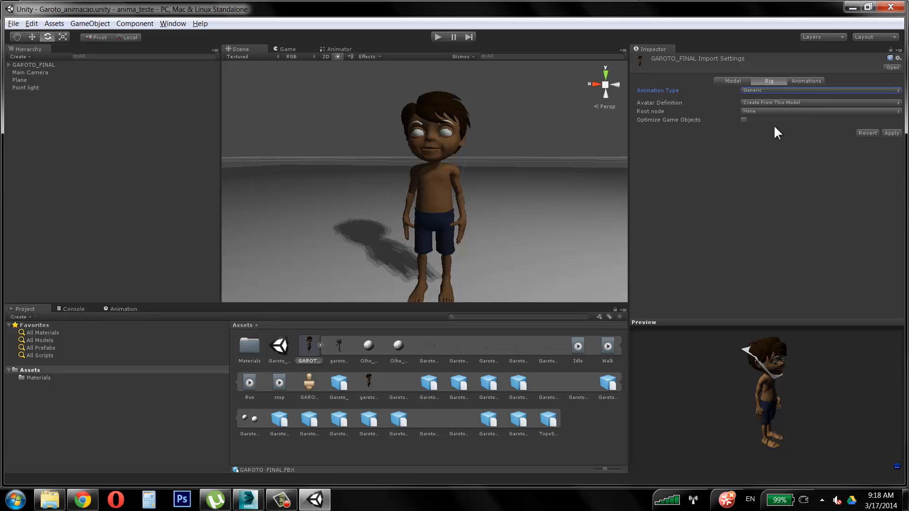
pyautogui.click(892, 133)
pyautogui.click(287, 51)
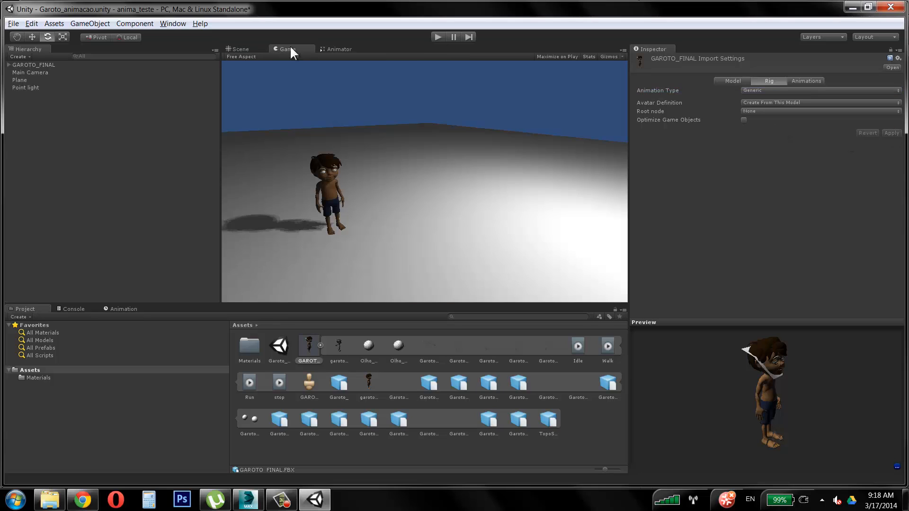
pyautogui.click(254, 49)
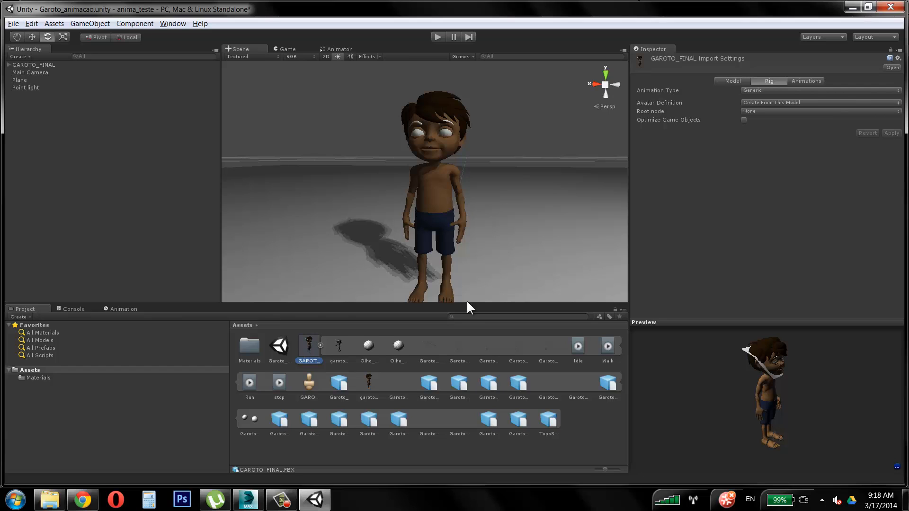
# - Review GAROTO_FINAL's model, rig and animation import settings along with the properties of the Idle clip
pyautogui.click(816, 81)
pyautogui.click(732, 80)
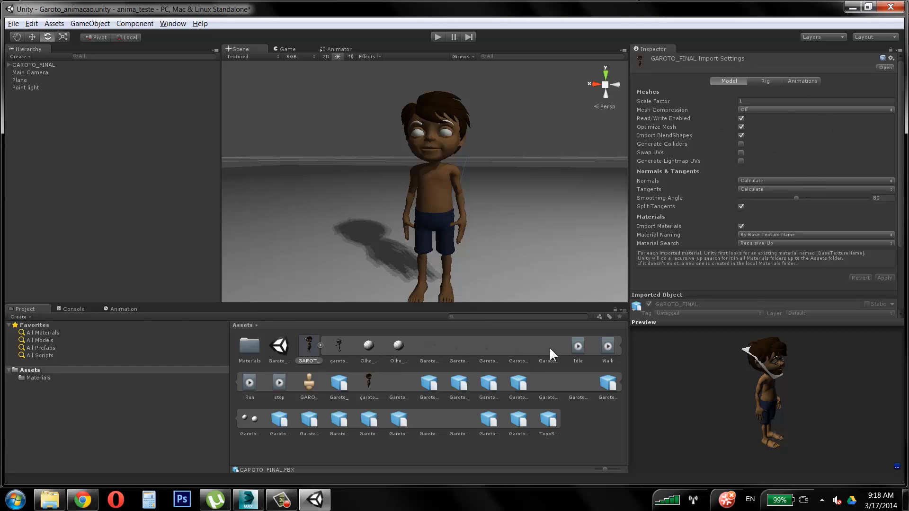
pyautogui.click(582, 347)
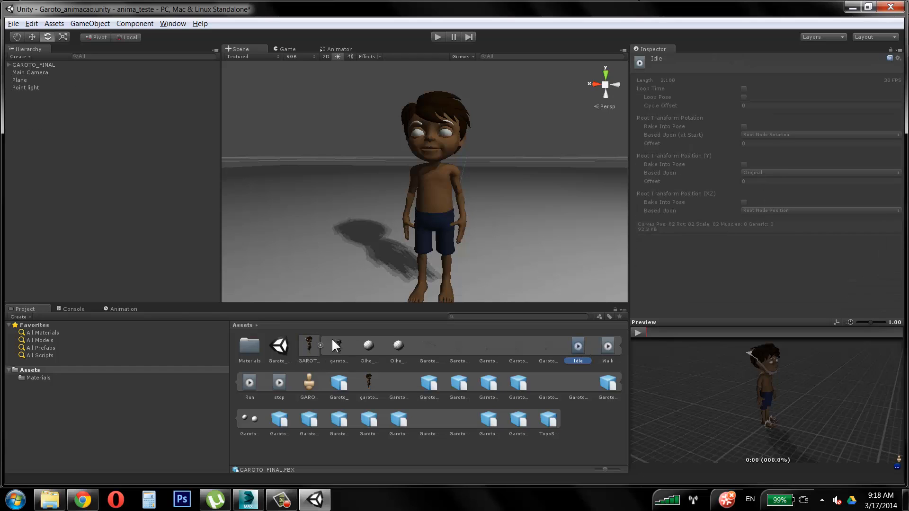
pyautogui.click(310, 348)
pyautogui.click(769, 81)
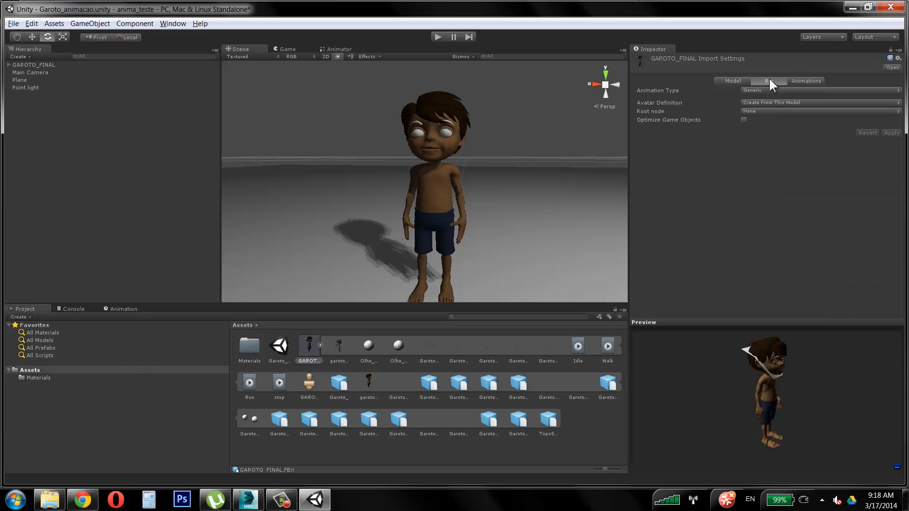
pyautogui.click(809, 81)
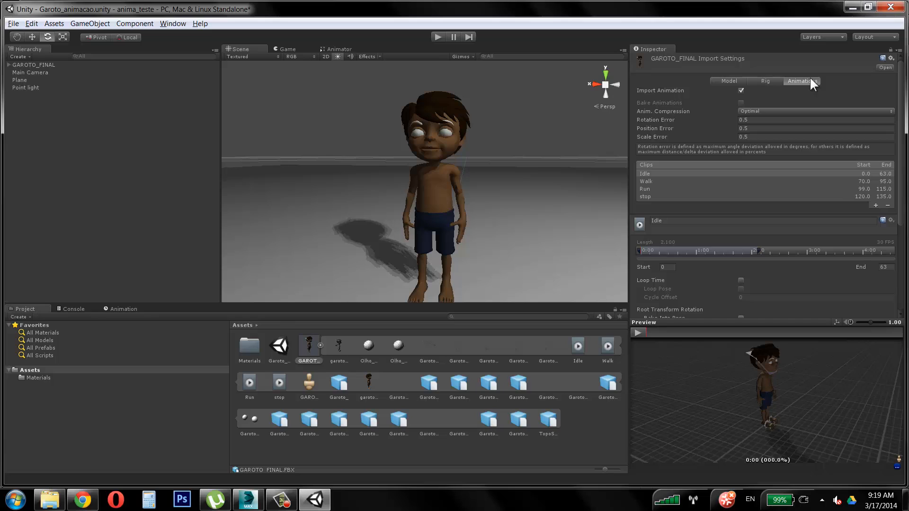
# - Inspect GAROTO_FINAL's Animator component in the scene and bring up its Animation timeline and Animator graph
pyautogui.click(33, 66)
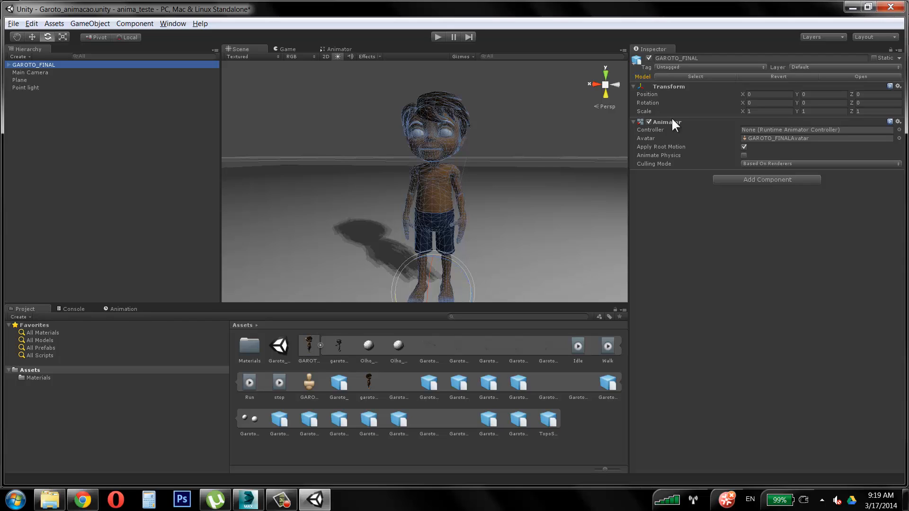
pyautogui.click(339, 49)
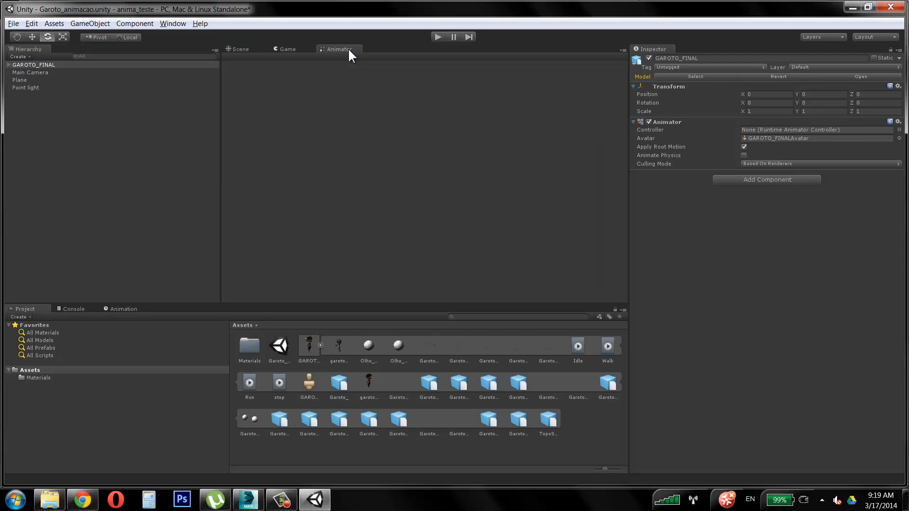
pyautogui.click(238, 49)
pyautogui.click(171, 23)
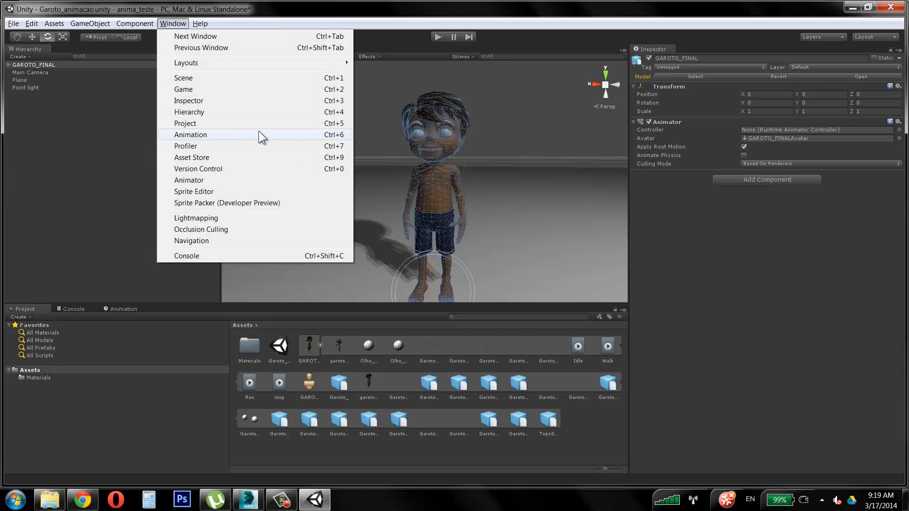
pyautogui.click(246, 135)
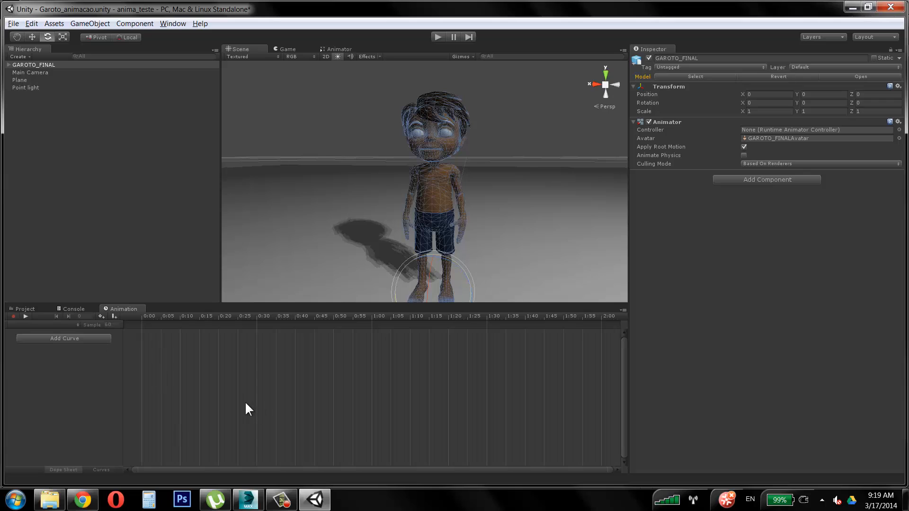
pyautogui.click(174, 24)
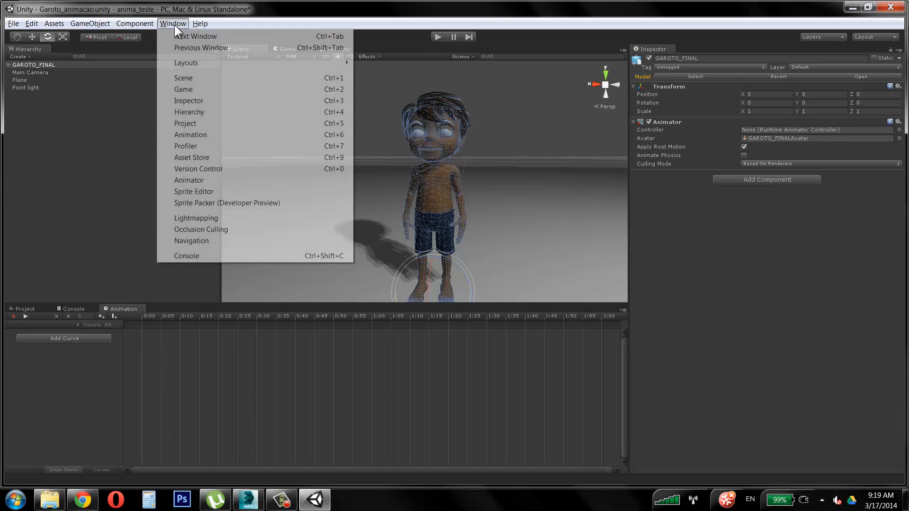
pyautogui.click(212, 180)
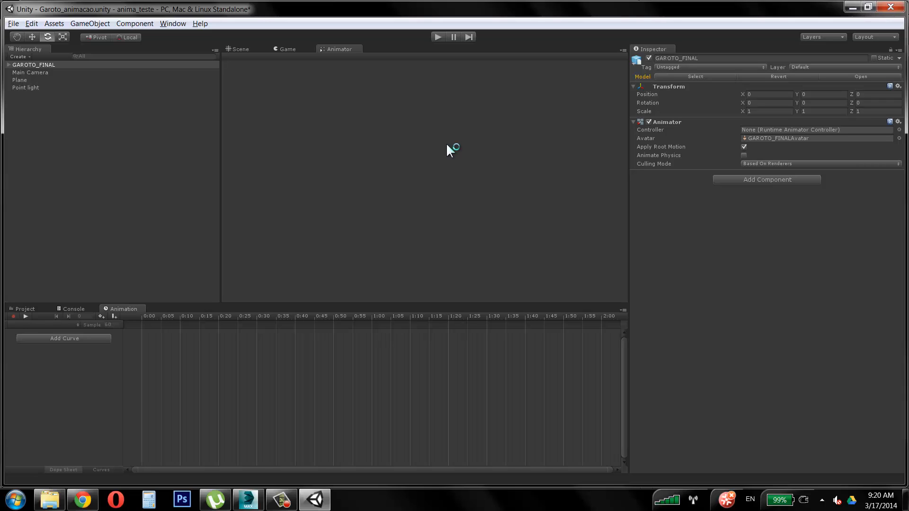
# - Return to the project assets and scene view, and check which runtime animator controllers are available for GAROTO_FINAL
pyautogui.click(38, 67)
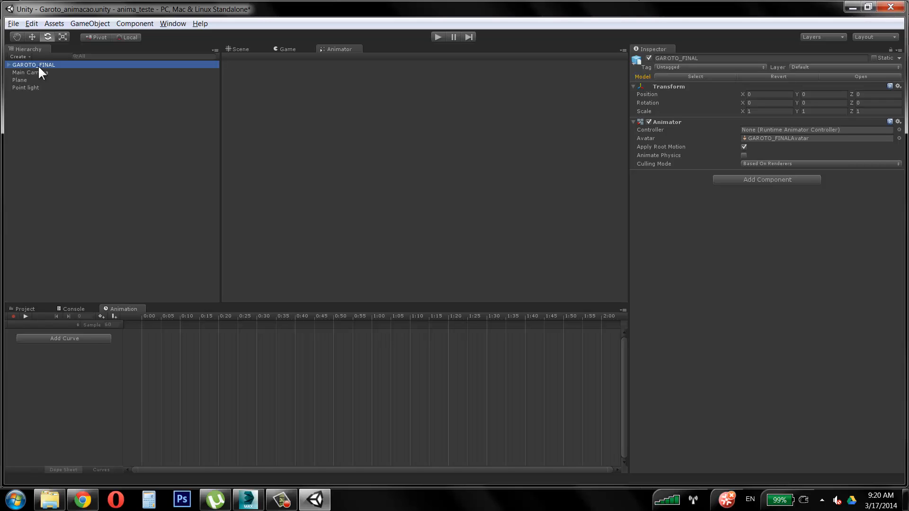
pyautogui.moveTo(25, 302); pyautogui.dragTo(27, 304)
pyautogui.click(23, 312)
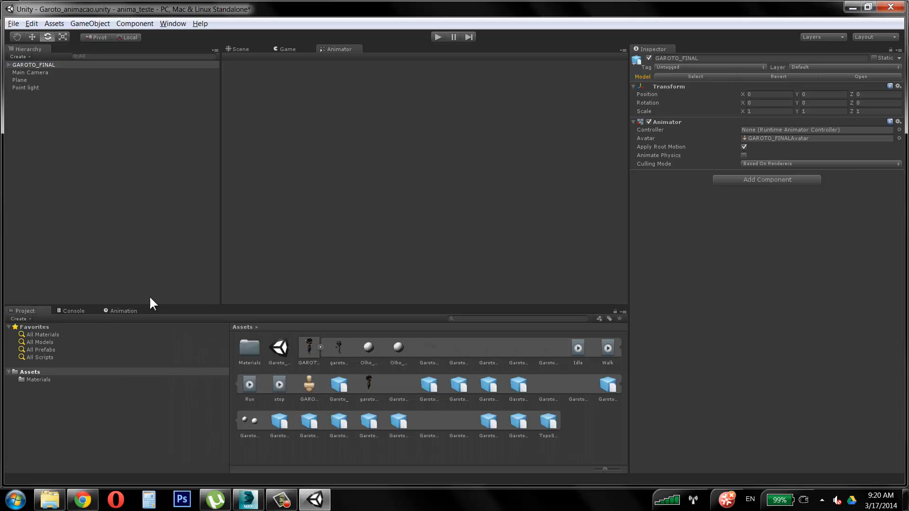
pyautogui.click(240, 50)
pyautogui.click(49, 64)
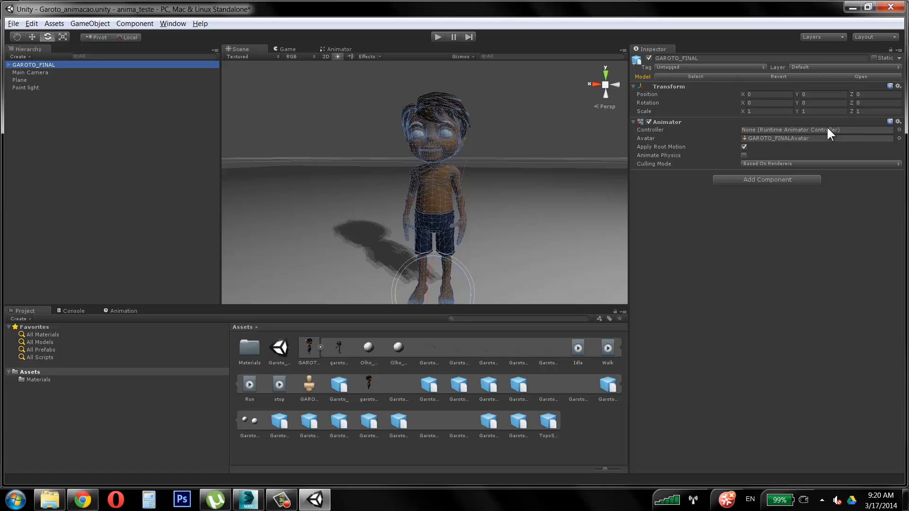
pyautogui.click(900, 130)
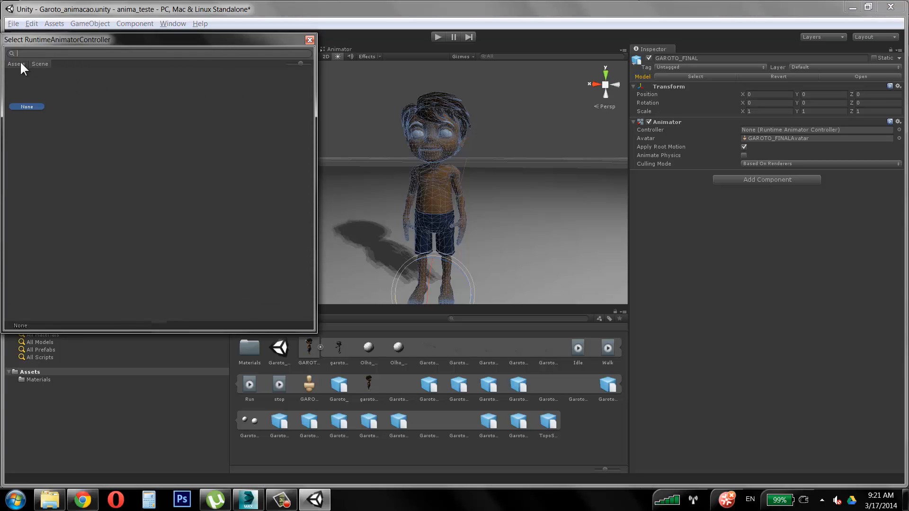
pyautogui.click(44, 65)
pyautogui.click(310, 40)
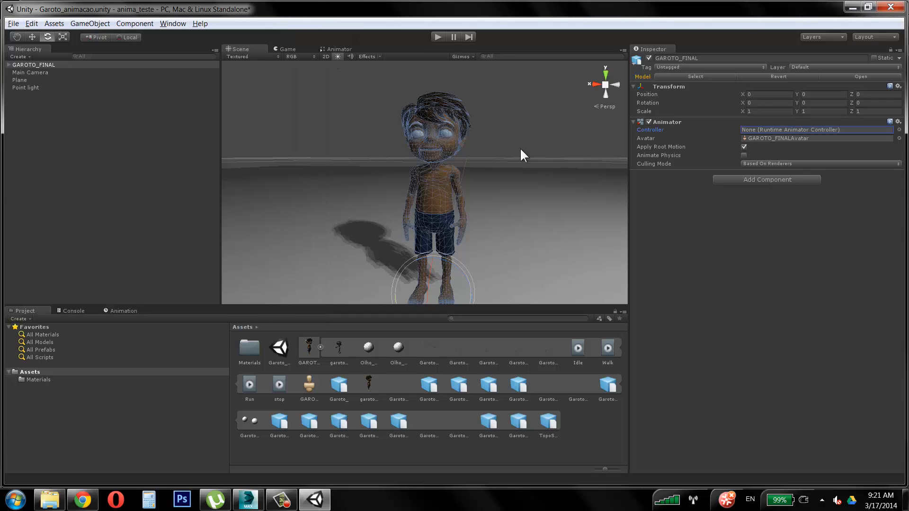
# - Expand GAROTO_FINAL in the scene hierarchy and collapse its Garoto_Pelvis branch
pyautogui.click(450, 140)
pyautogui.click(46, 66)
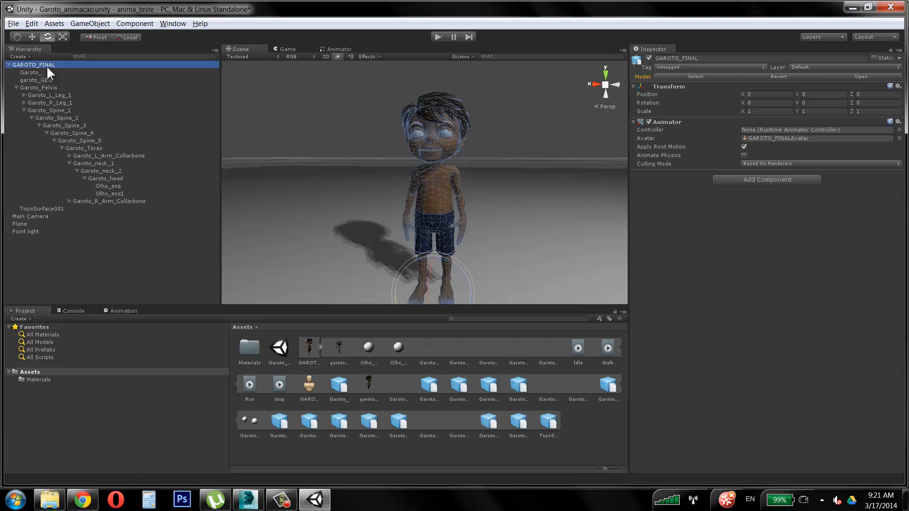
pyautogui.click(17, 87)
pyautogui.click(50, 25)
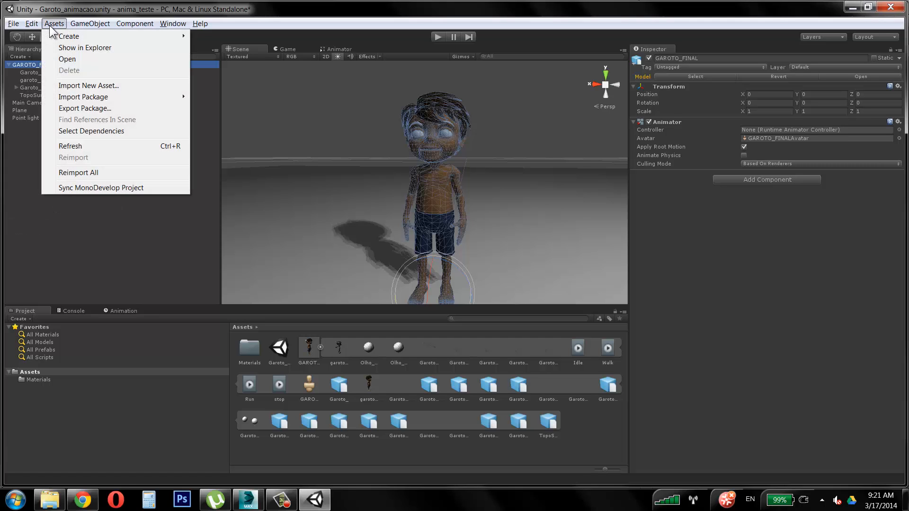
pyautogui.click(50, 25)
pyautogui.click(54, 24)
pyautogui.moveTo(75, 37)
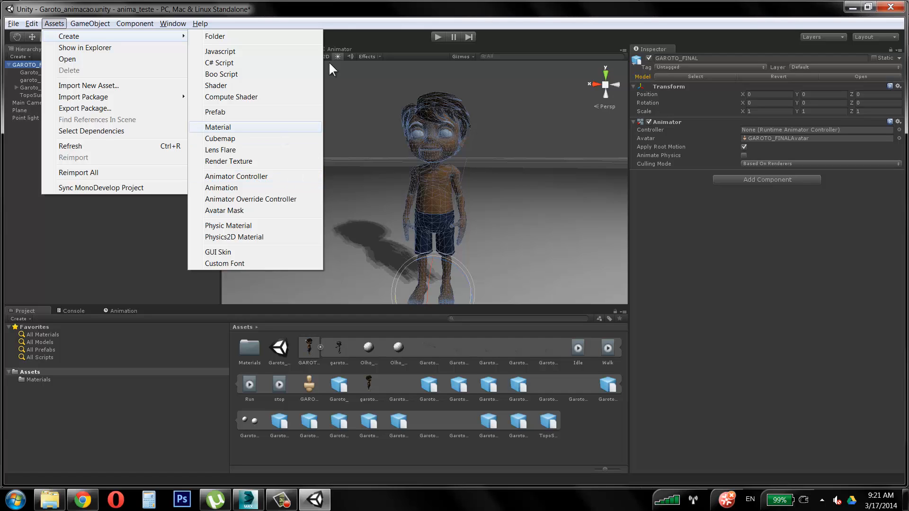
pyautogui.click(353, 7)
pyautogui.click(24, 64)
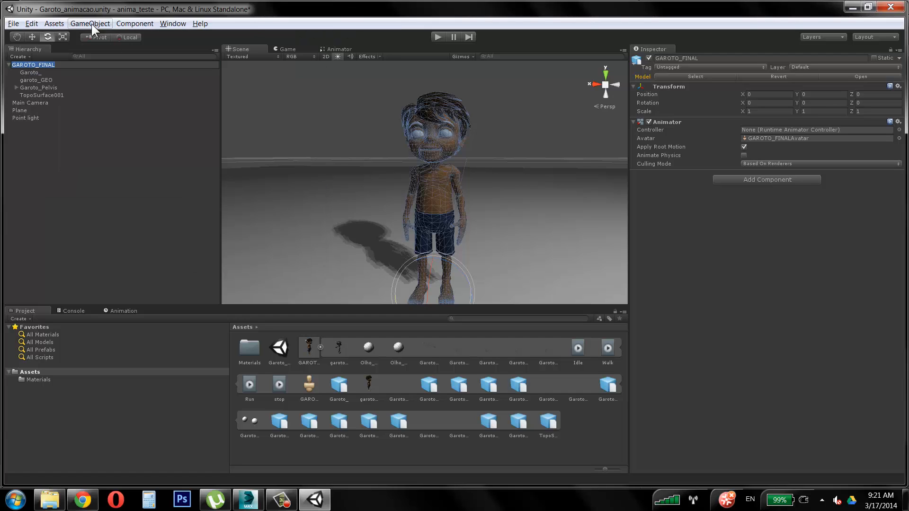
pyautogui.click(90, 23)
pyautogui.click(45, 81)
# - Compare the components of Garoto_ and GAROTO_FINAL, and review the clip list in the model's animation import settings
pyautogui.click(42, 72)
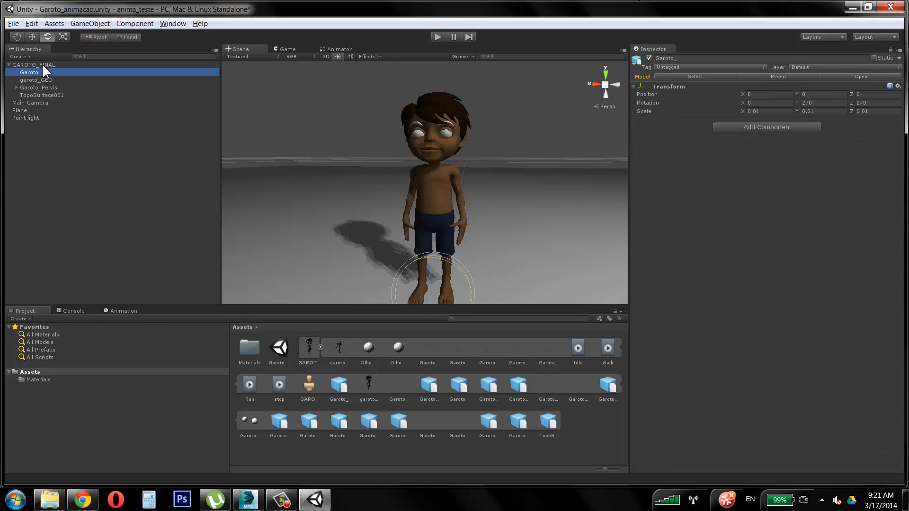
pyautogui.click(42, 62)
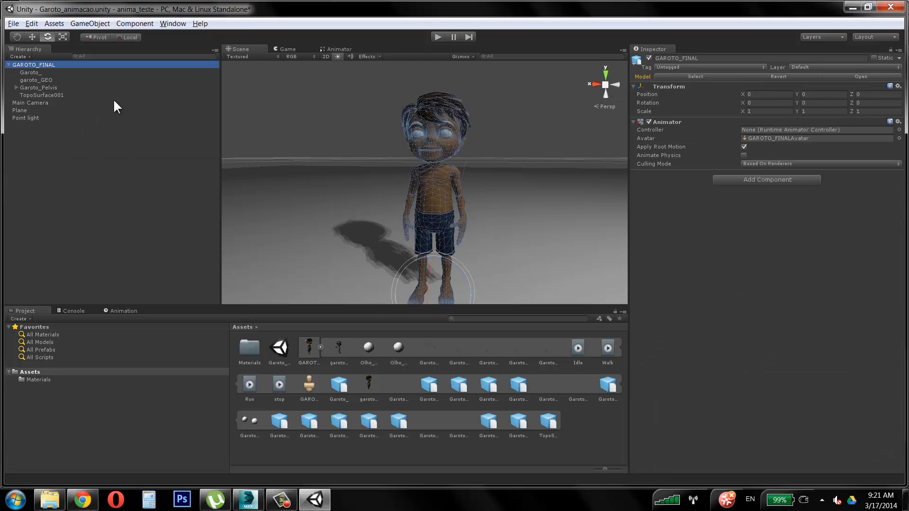
pyautogui.click(309, 348)
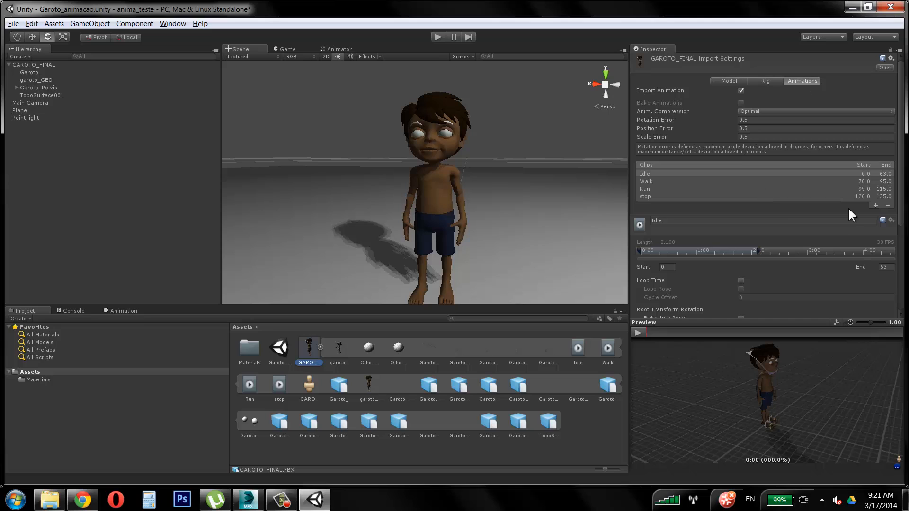
# - Create an Animator Controller asset in the project's Assets folder
pyautogui.click(42, 64)
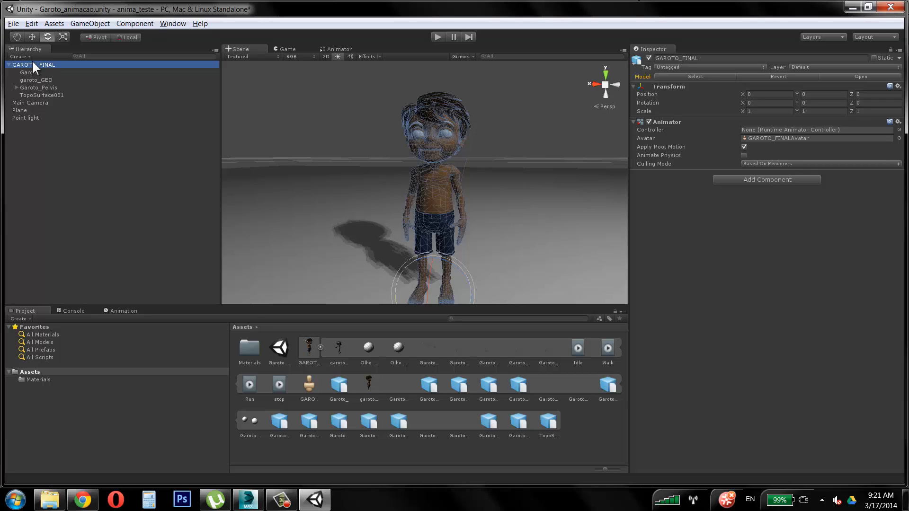
pyautogui.click(105, 23)
pyautogui.moveTo(54, 24)
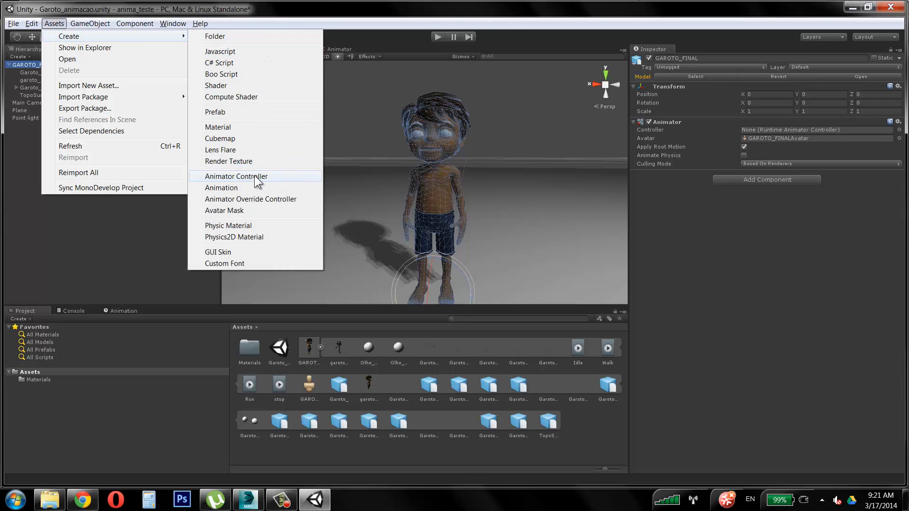
pyautogui.click(255, 176)
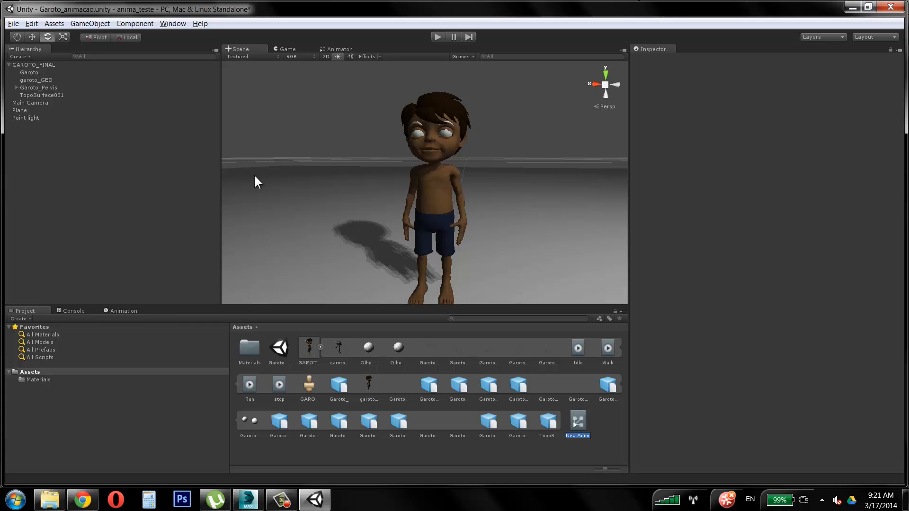
# - Assign New Animator Controller to GAROTO_FINAL's Animator component and locate the controller asset in the project
pyautogui.click(45, 64)
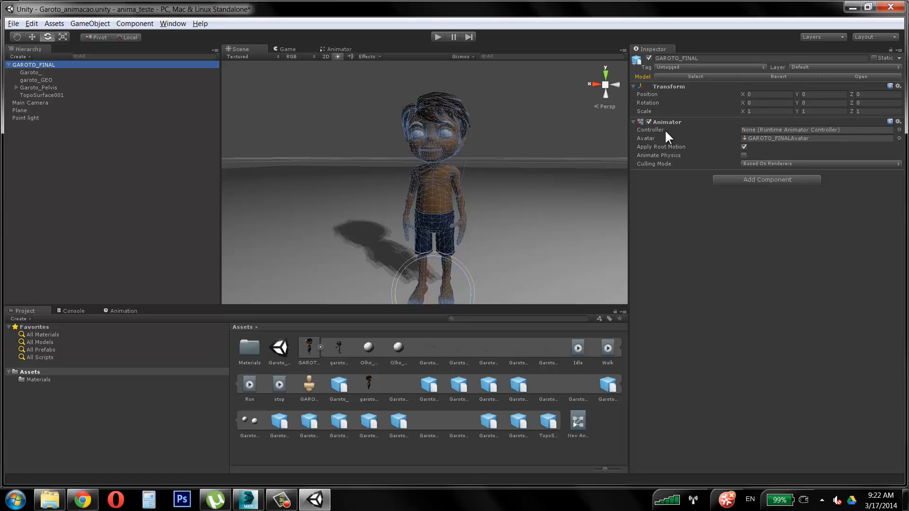
pyautogui.click(899, 130)
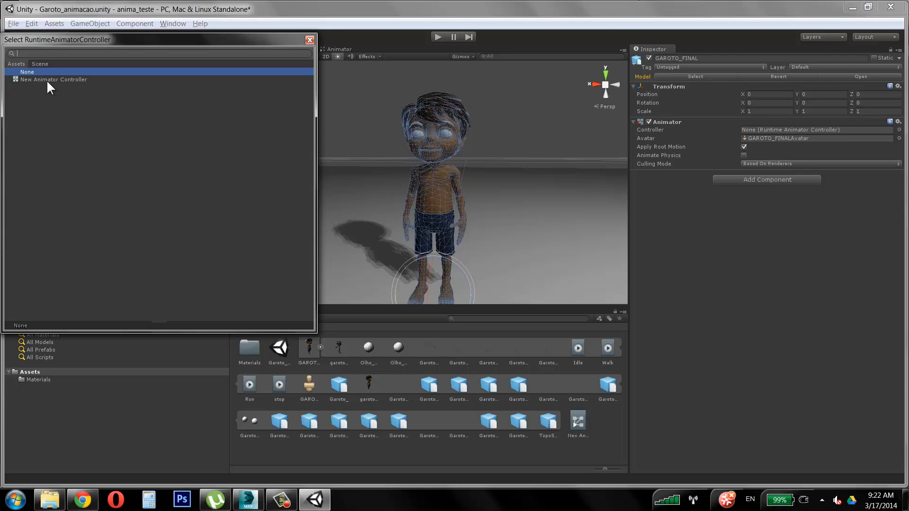
pyautogui.click(47, 79)
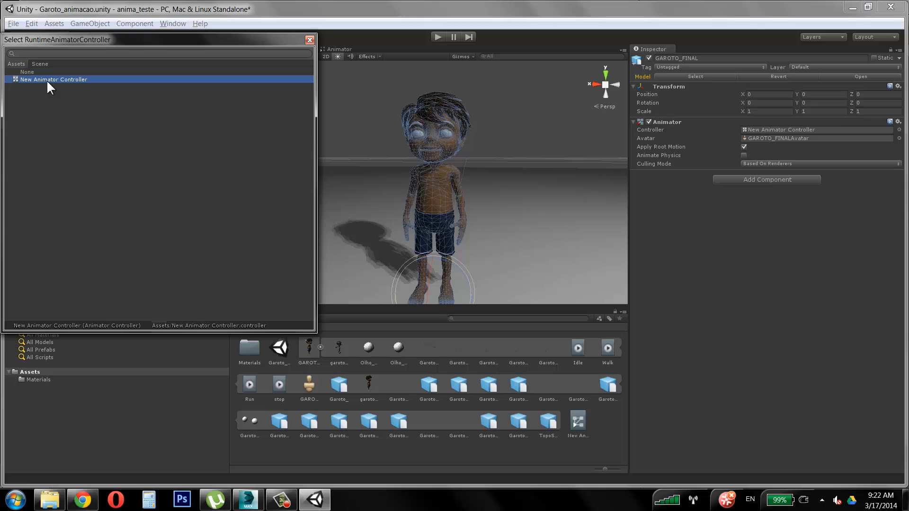
pyautogui.doubleClick(42, 80)
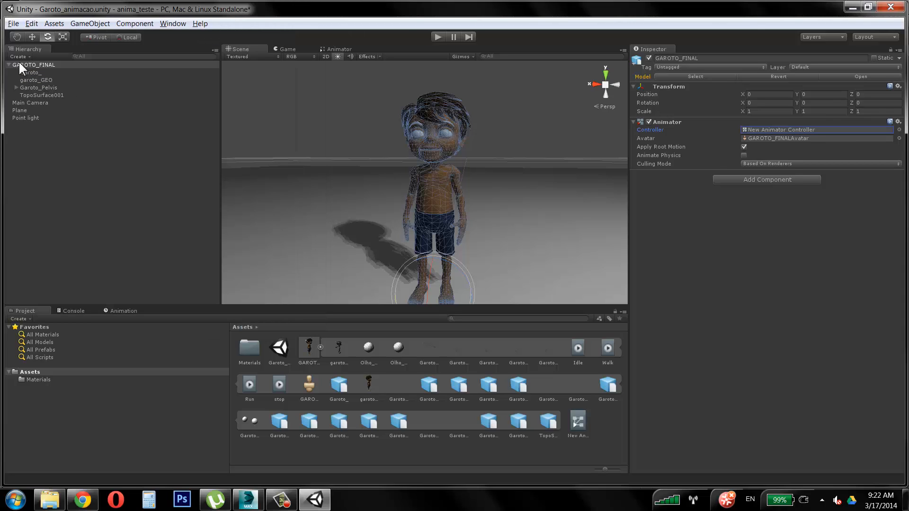
pyautogui.click(813, 135)
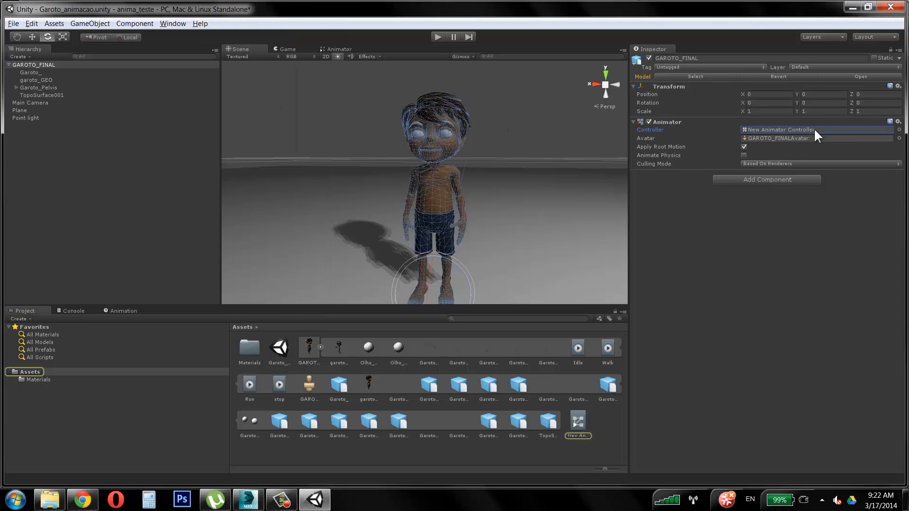
# - Rename the New Animator Controller asset as garoto and check its assignment in GAROTO_FINAL's Animator component
pyautogui.click(582, 435)
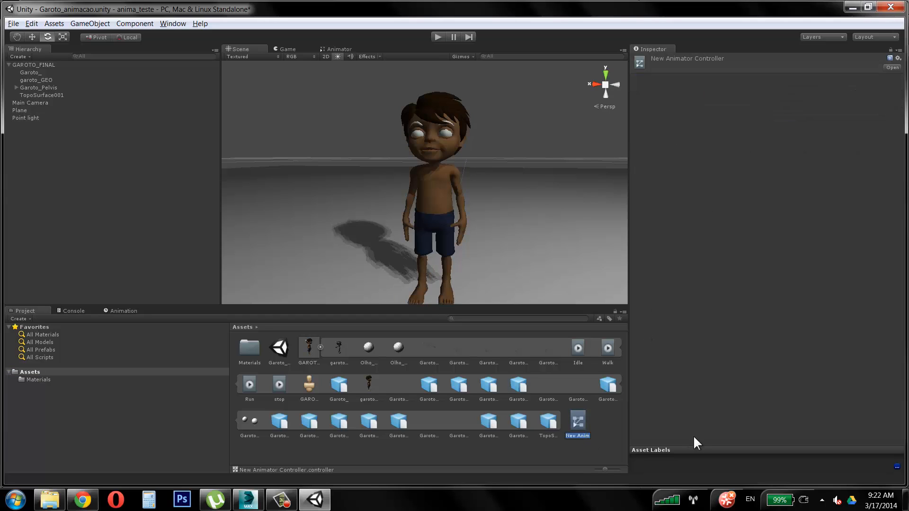
pyautogui.press('F2')
pyautogui.write('garoto')
pyautogui.press('Return')
pyautogui.click(42, 65)
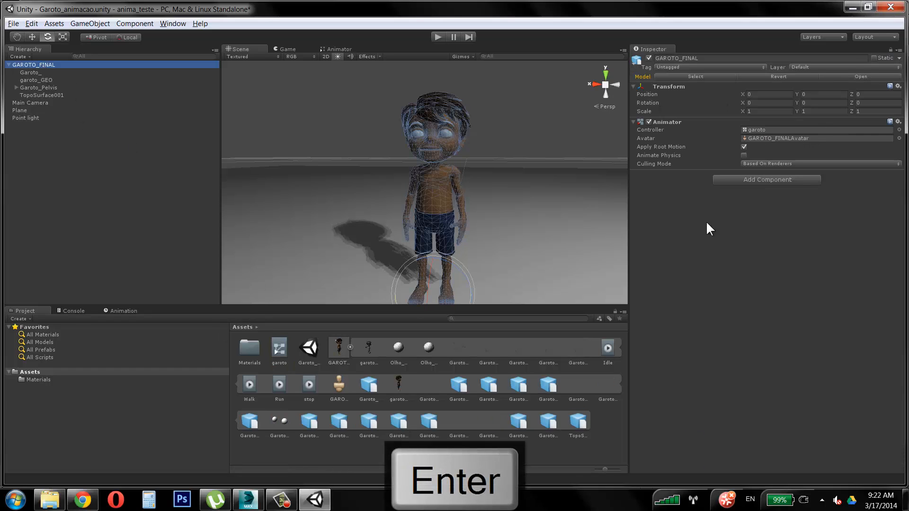
pyautogui.click(289, 347)
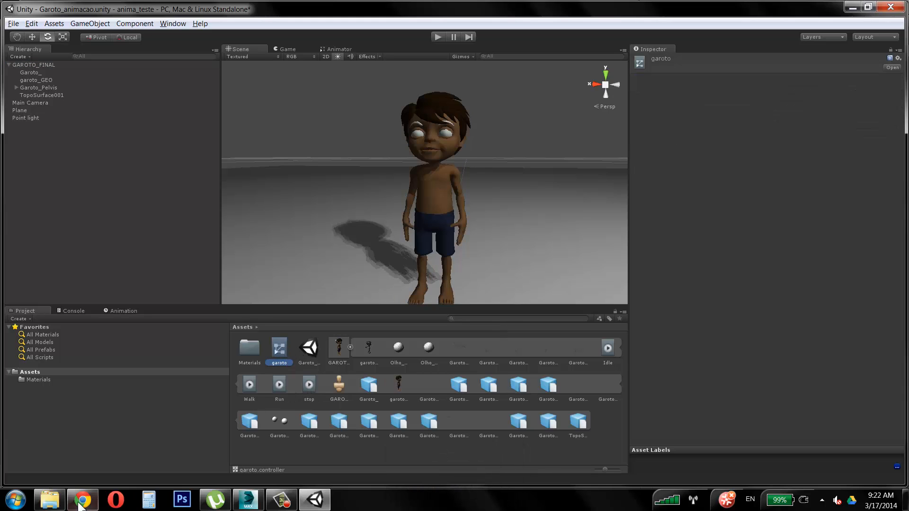
# - Magnify the screen to 200% to examine the garoto controller among the project assets, restore 100%, and minimize Magnifier
pyautogui.click(16, 500)
pyautogui.press('super+u')
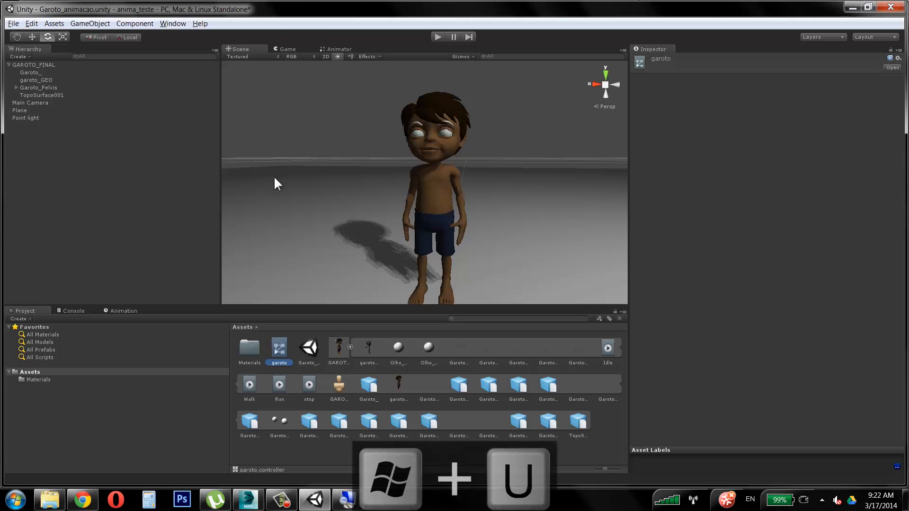
pyautogui.click(349, 501)
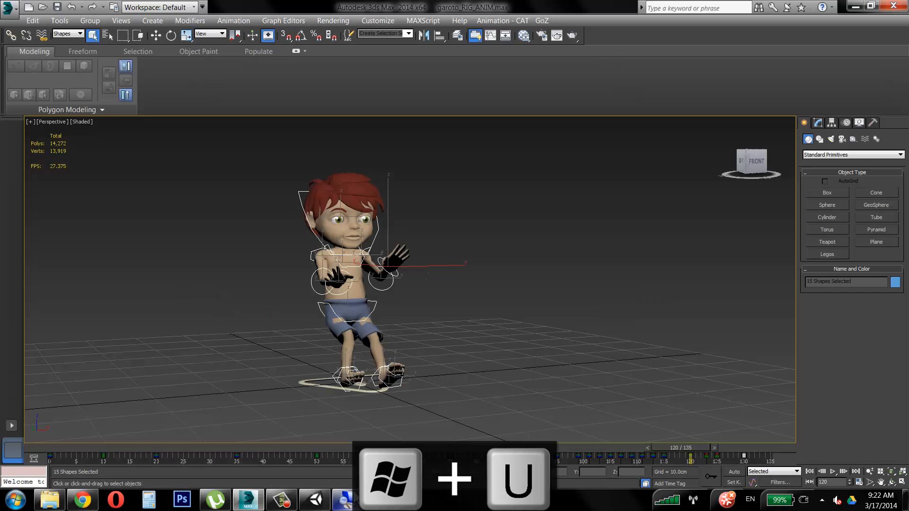
pyautogui.click(311, 501)
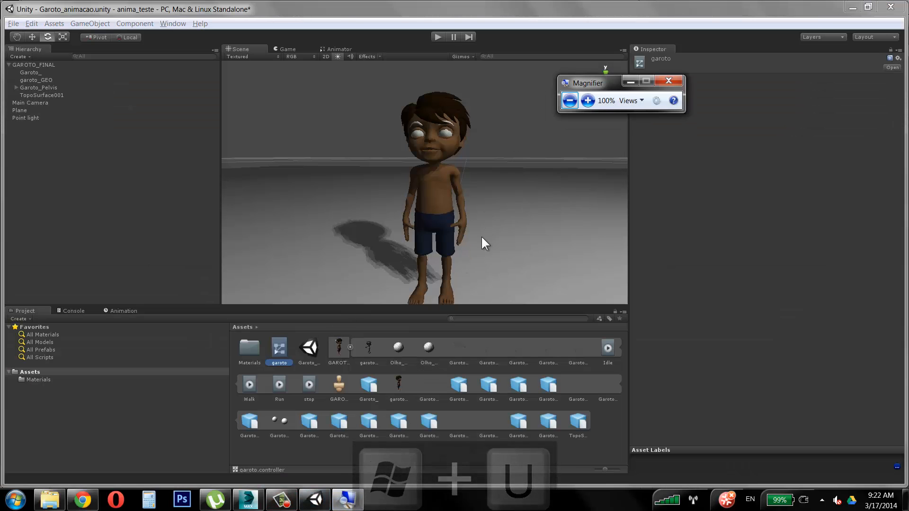
pyautogui.click(592, 103)
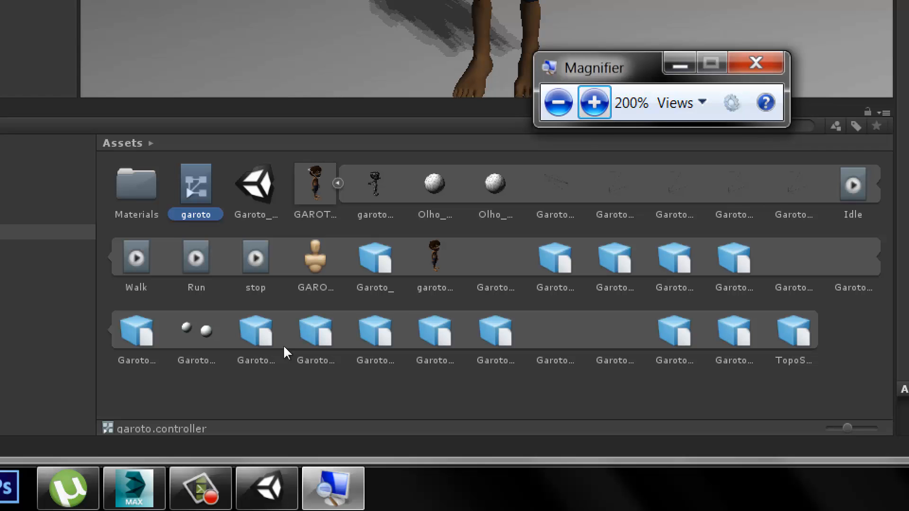
pyautogui.click(558, 103)
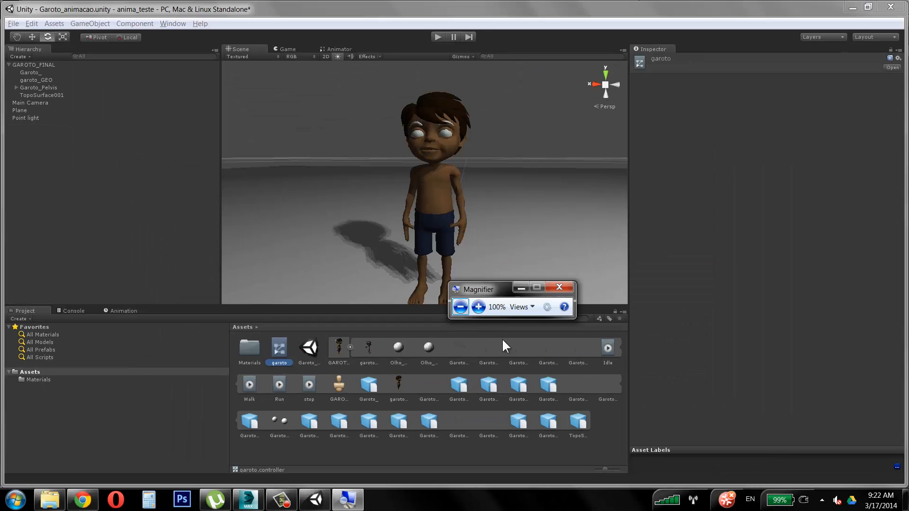
pyautogui.click(521, 288)
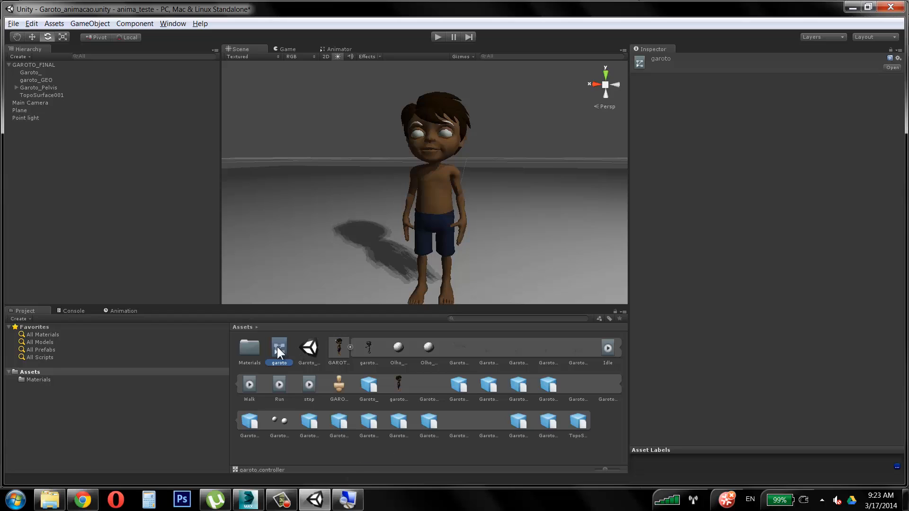
# - Open the garoto controller's state graph and create an empty state in its base layer, placed below Any State
pyautogui.doubleClick(279, 348)
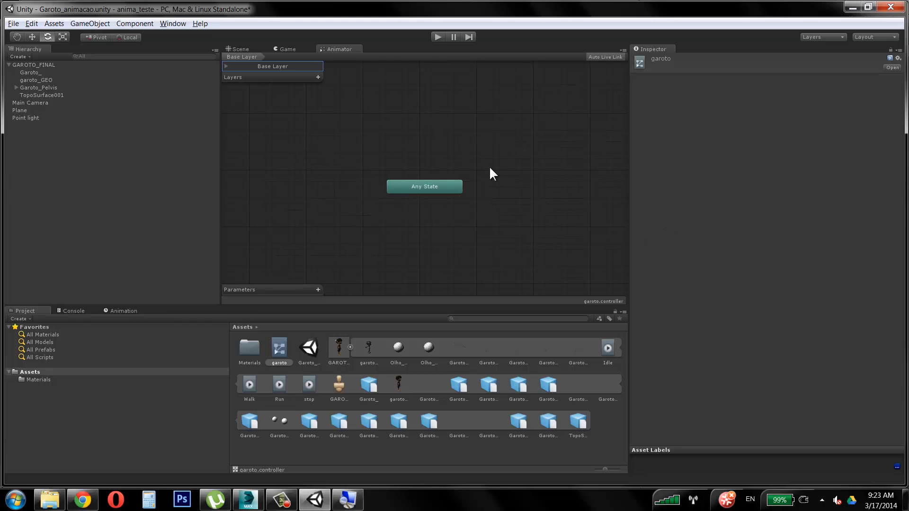
pyautogui.moveTo(437, 186); pyautogui.dragTo(430, 116)
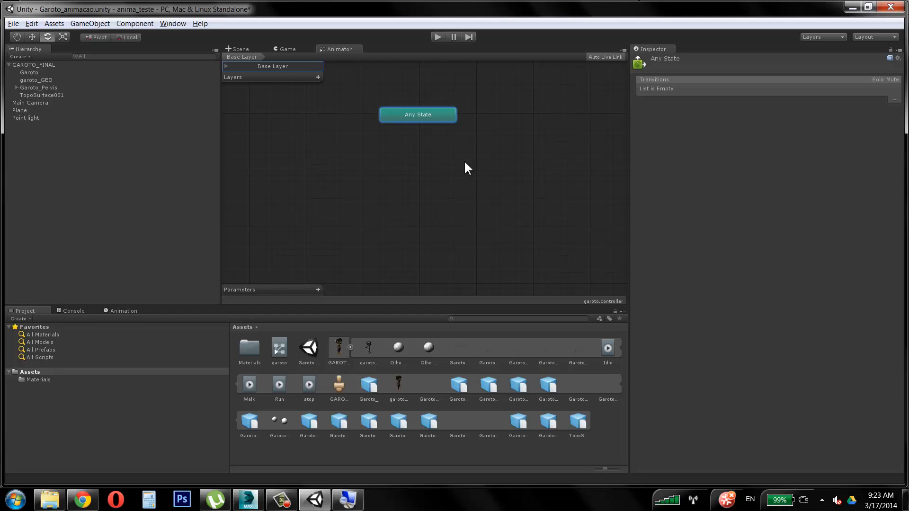
pyautogui.rightClick(430, 168)
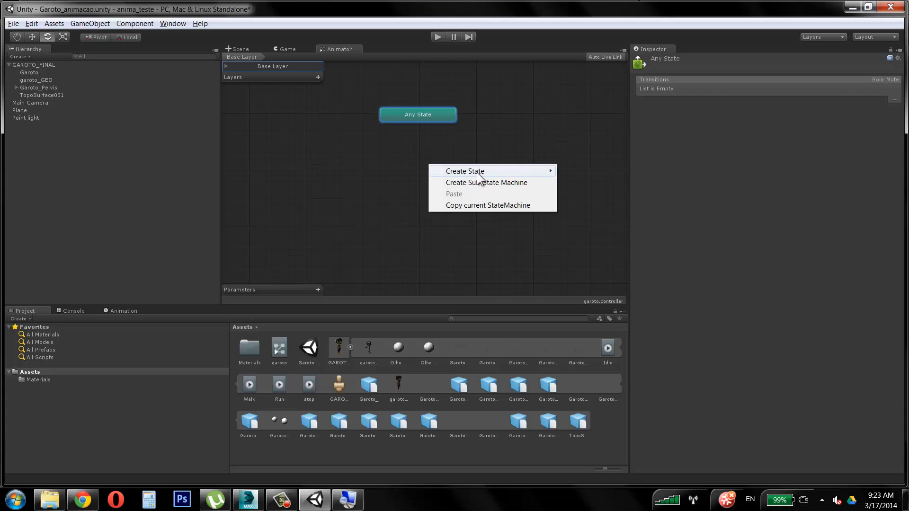
pyautogui.moveTo(477, 173)
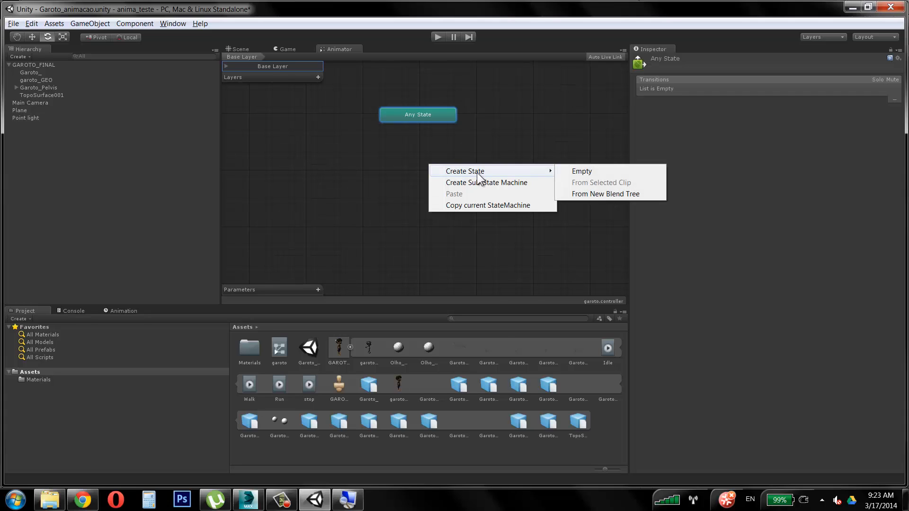
pyautogui.click(577, 171)
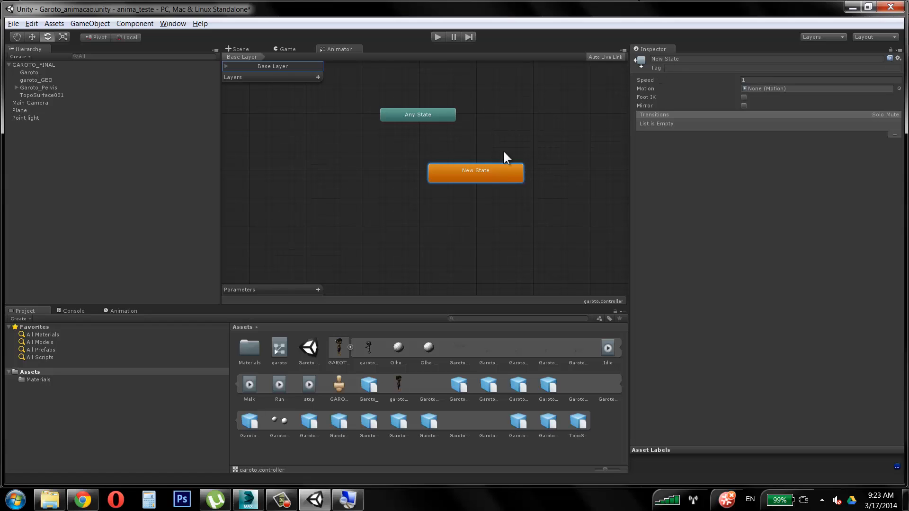
pyautogui.moveTo(495, 176); pyautogui.dragTo(367, 149)
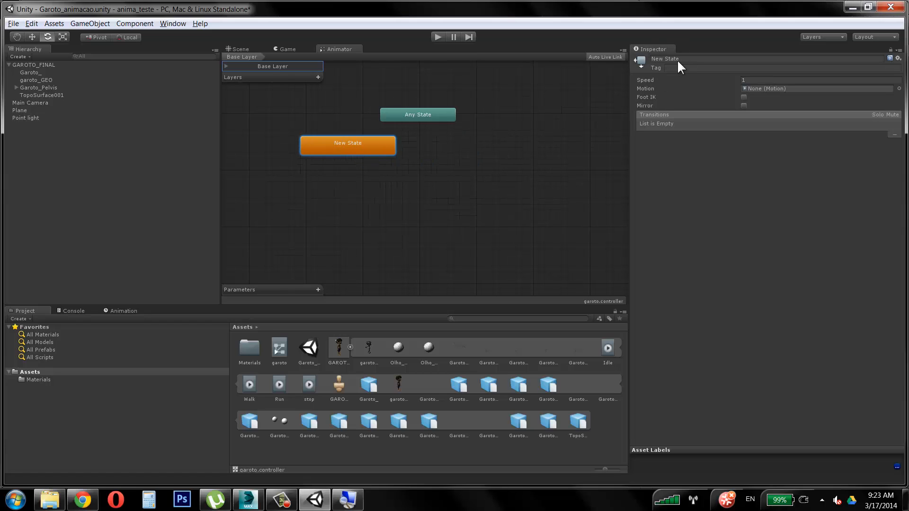
# - Rename the new state as Idle and assign the Idle clip as its motion
pyautogui.click(699, 59)
pyautogui.write('I')
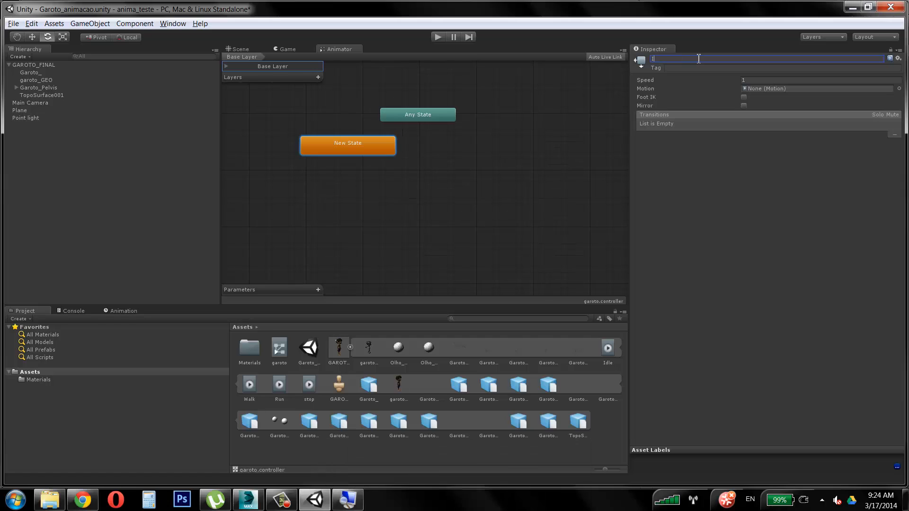
pyautogui.write('dle')
pyautogui.press('Return')
pyautogui.moveTo(374, 143); pyautogui.dragTo(408, 146)
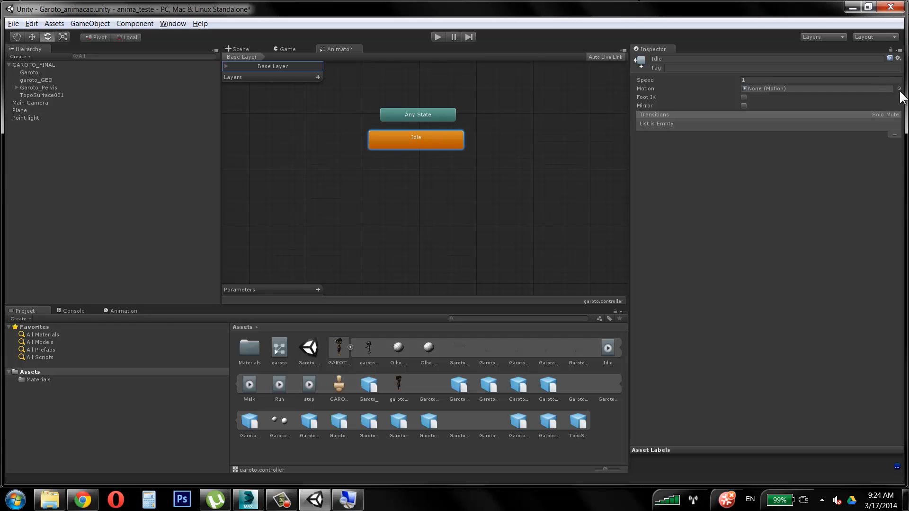
pyautogui.click(900, 89)
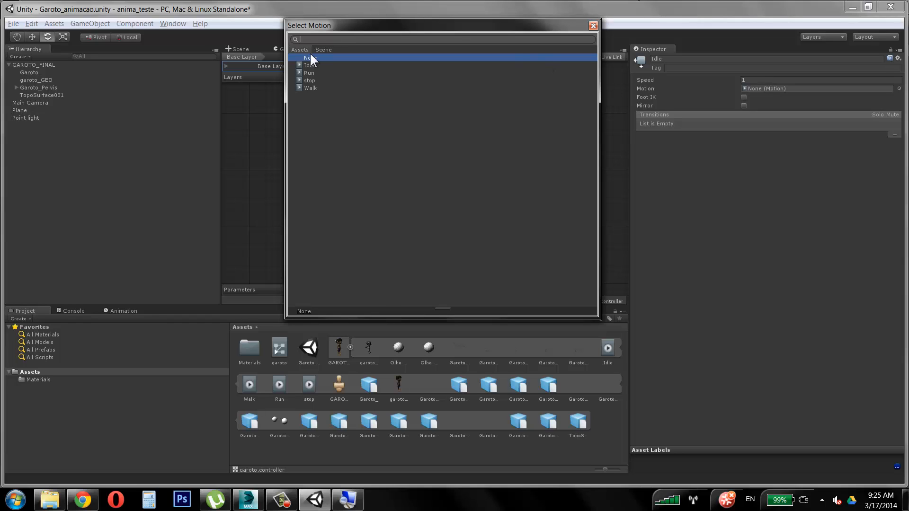
pyautogui.doubleClick(301, 64)
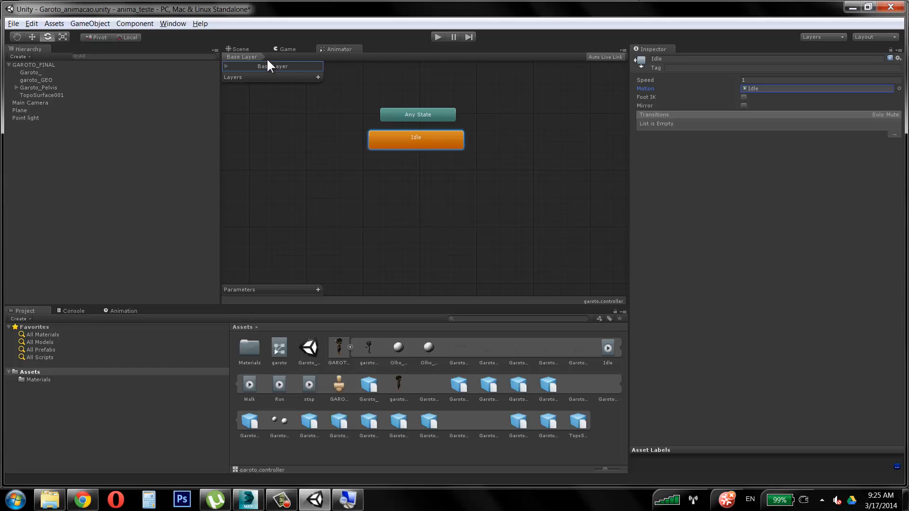
# - Play the scene in the Game view to check the boy's idle animation, and return to the Scene view
pyautogui.click(284, 50)
pyautogui.click(434, 36)
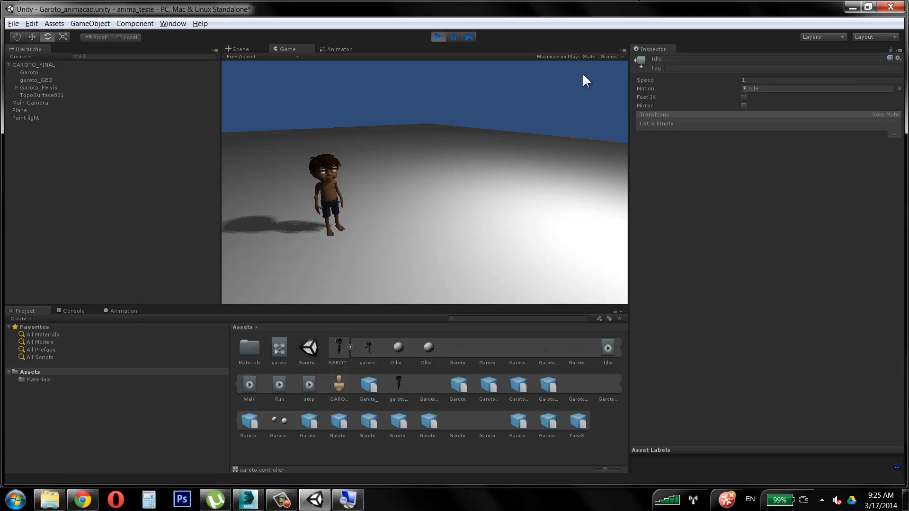
pyautogui.click(438, 36)
pyautogui.click(251, 47)
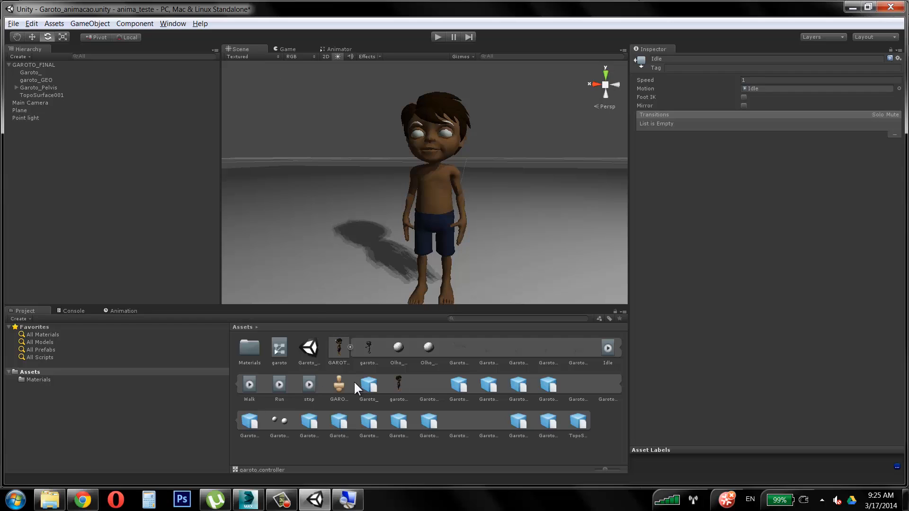
# - Enable Loop Time for the Idle clip in GAROTO_FINAL's animation import settings
pyautogui.click(607, 349)
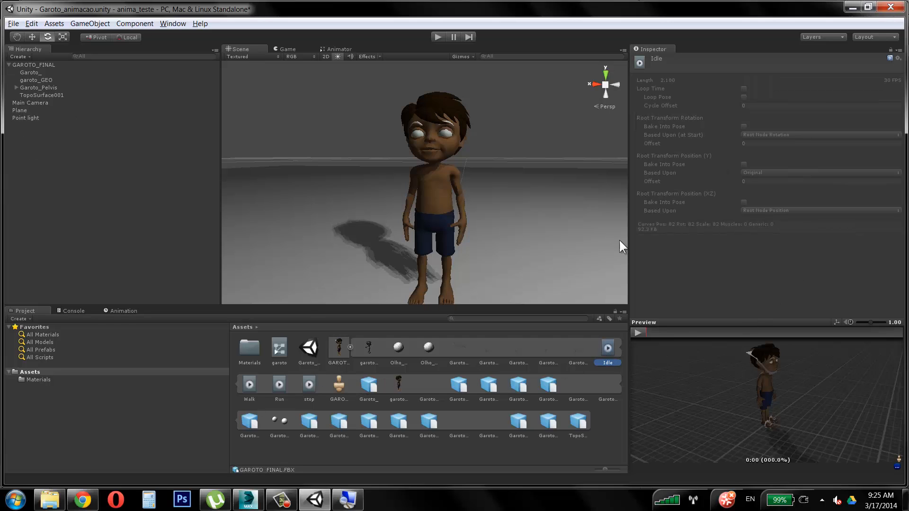
pyautogui.click(340, 349)
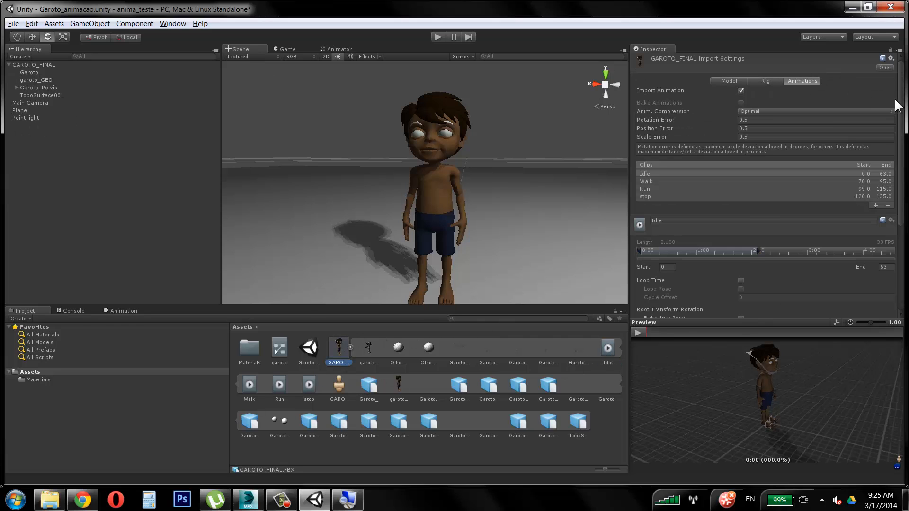
pyautogui.scroll(-3, 673, 138)
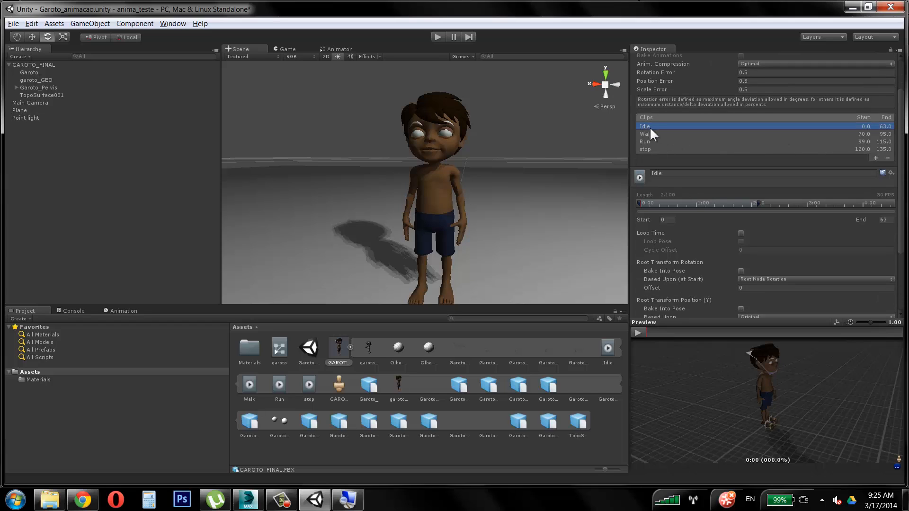
pyautogui.scroll(-3, 879, 190)
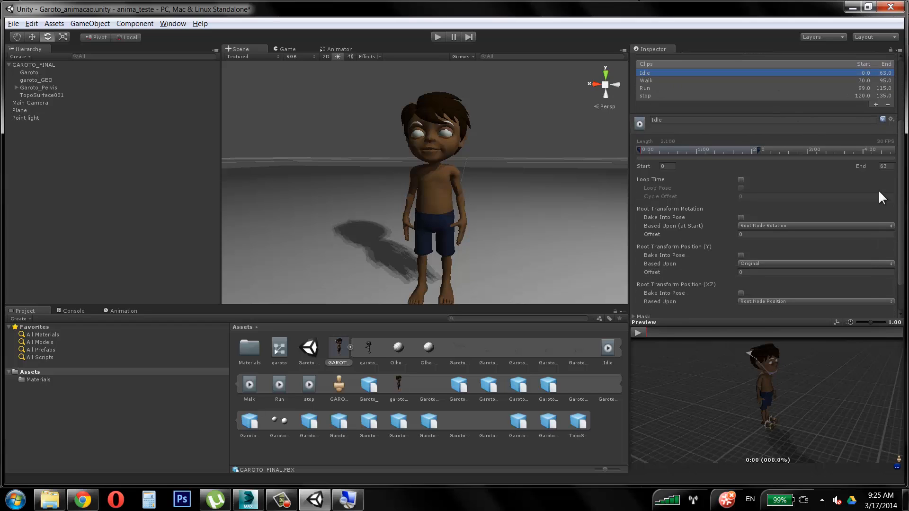
pyautogui.click(741, 178)
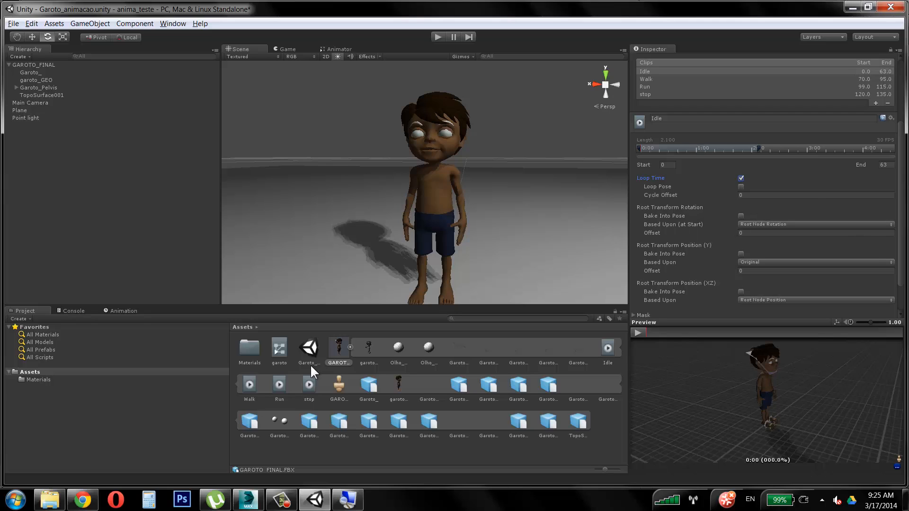
pyautogui.scroll(6, 903, 202)
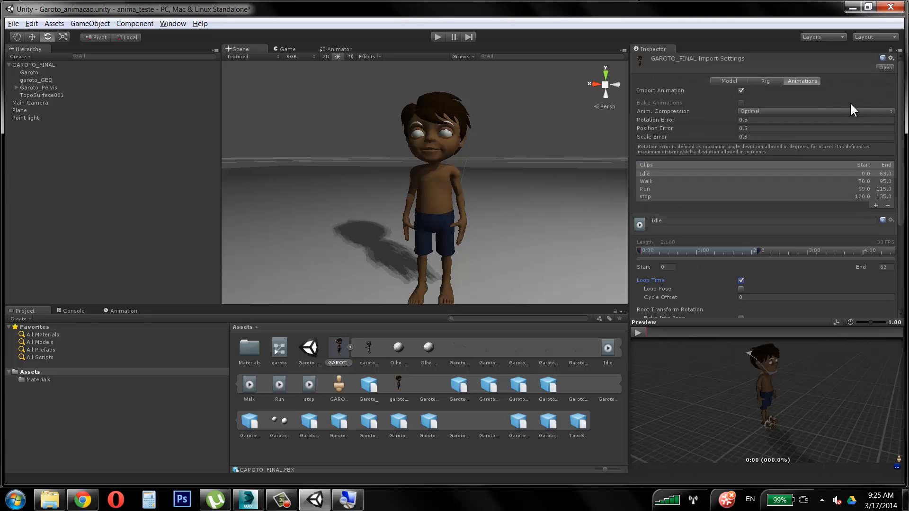
pyautogui.scroll(-3, 877, 150)
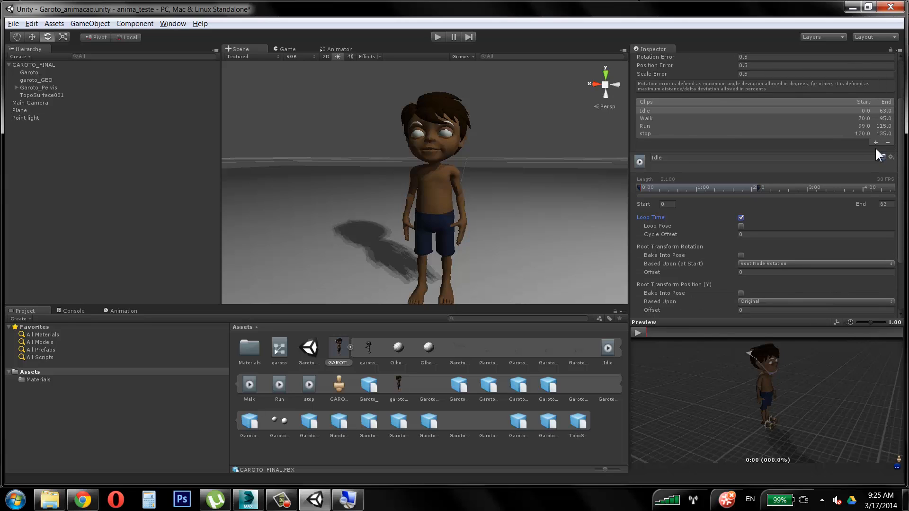
pyautogui.click(646, 110)
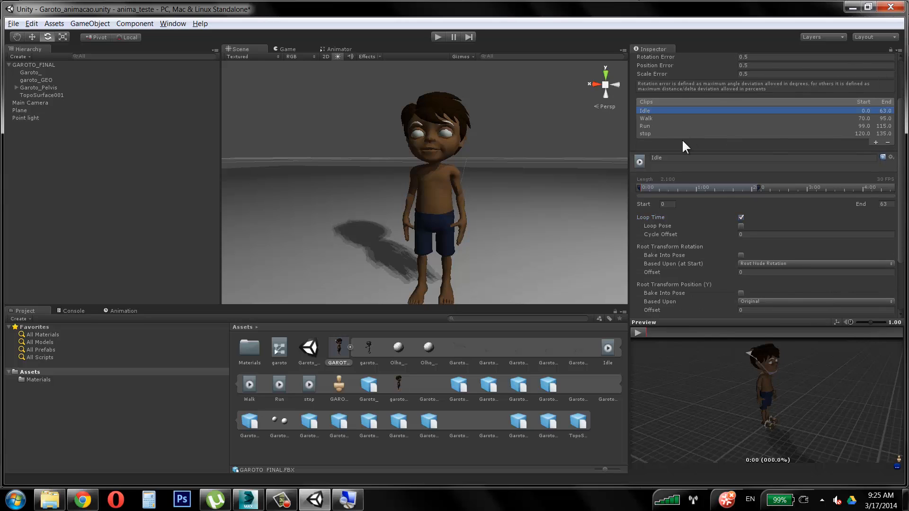
pyautogui.click(740, 217)
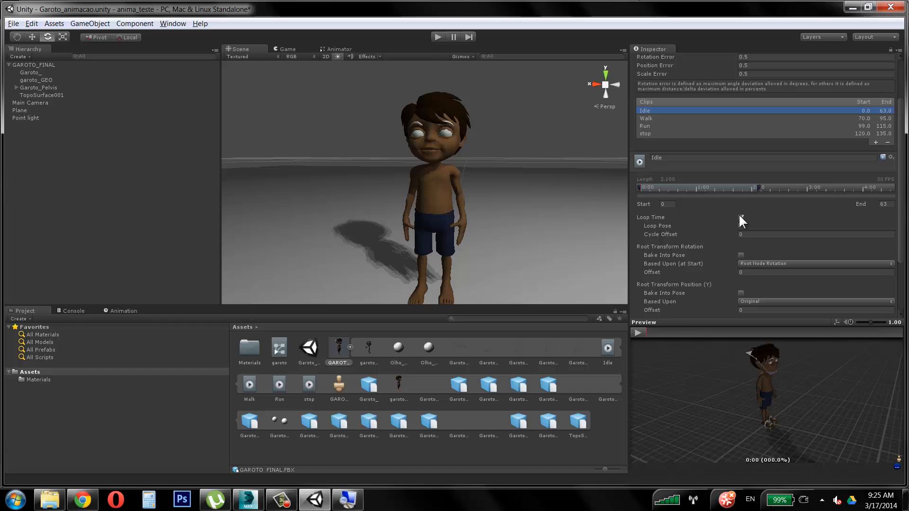
# - Play the scene again to check the looping of the idle animation, and reopen the Animator state graph
pyautogui.click(440, 37)
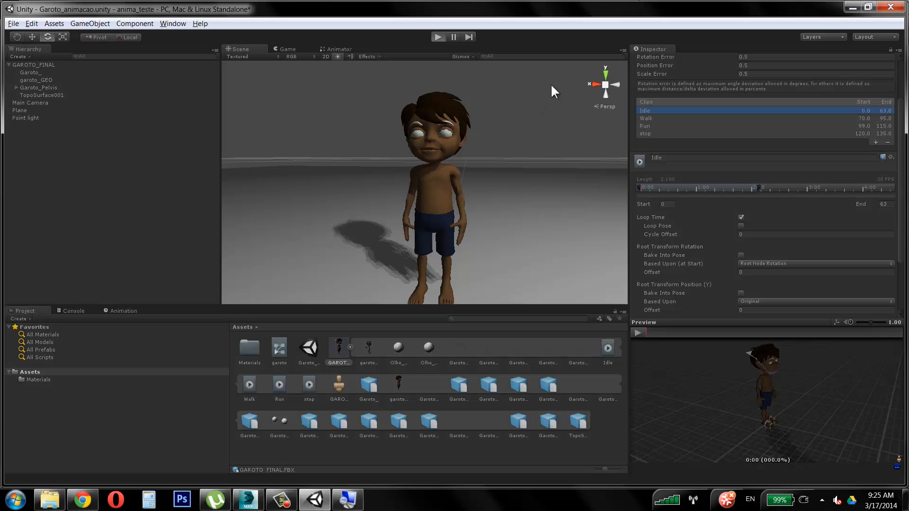
pyautogui.click(453, 271)
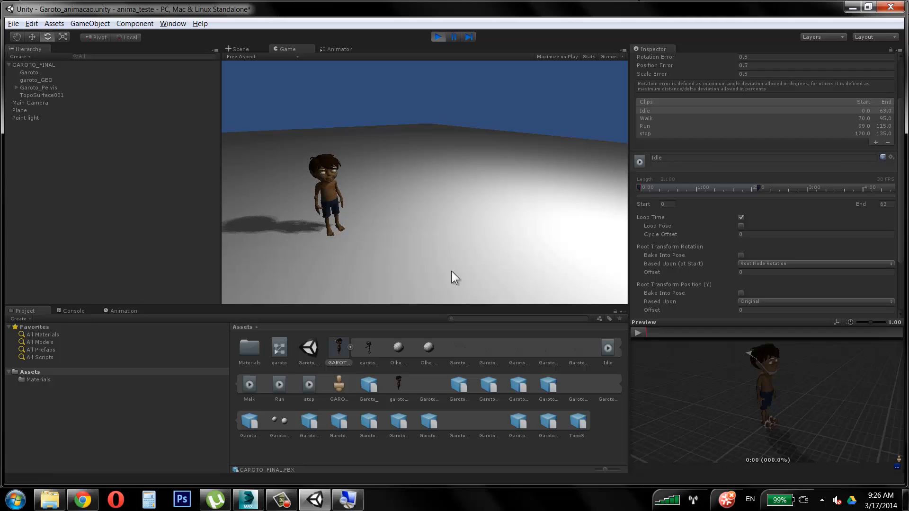
pyautogui.click(337, 340)
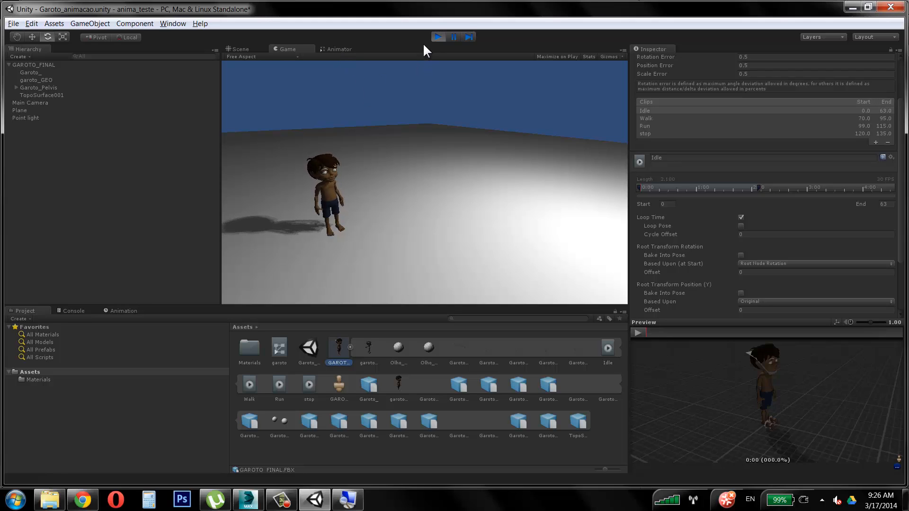
pyautogui.click(439, 37)
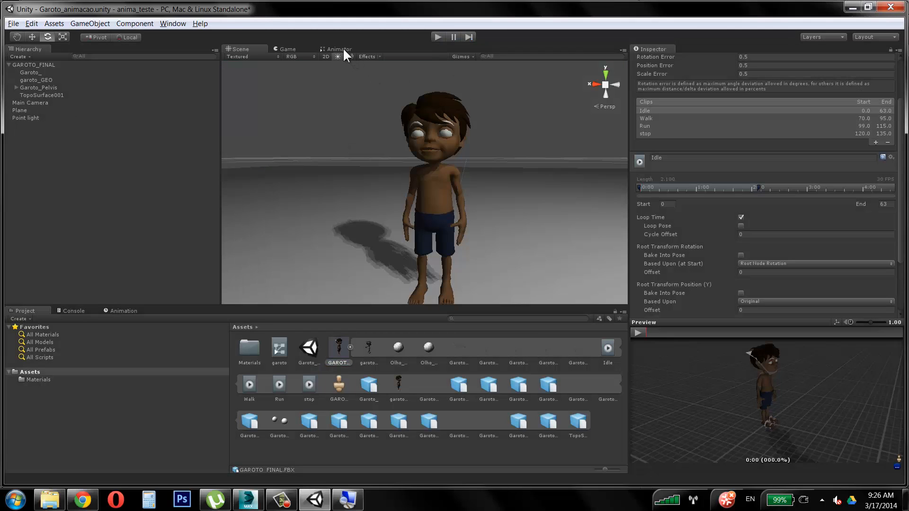
pyautogui.click(343, 49)
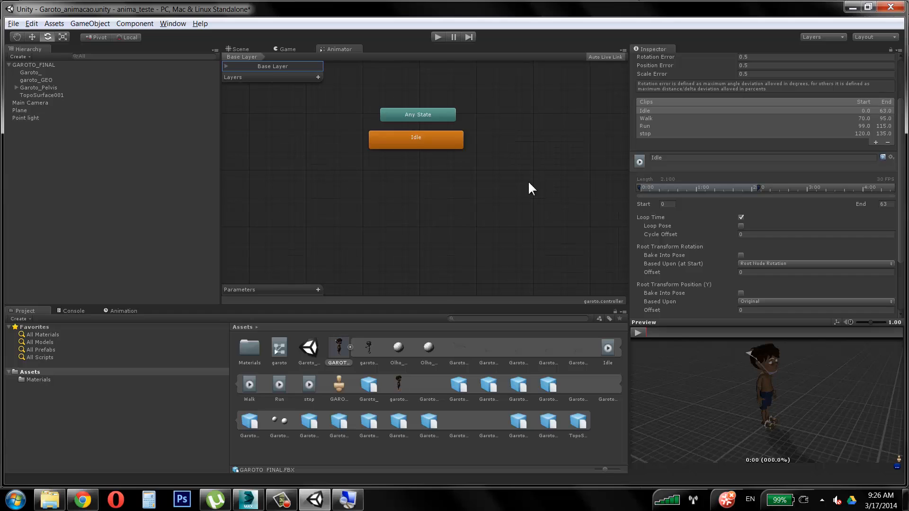
# - Create an empty state below Idle in the Base Layer and name it Walk
pyautogui.rightClick(529, 183)
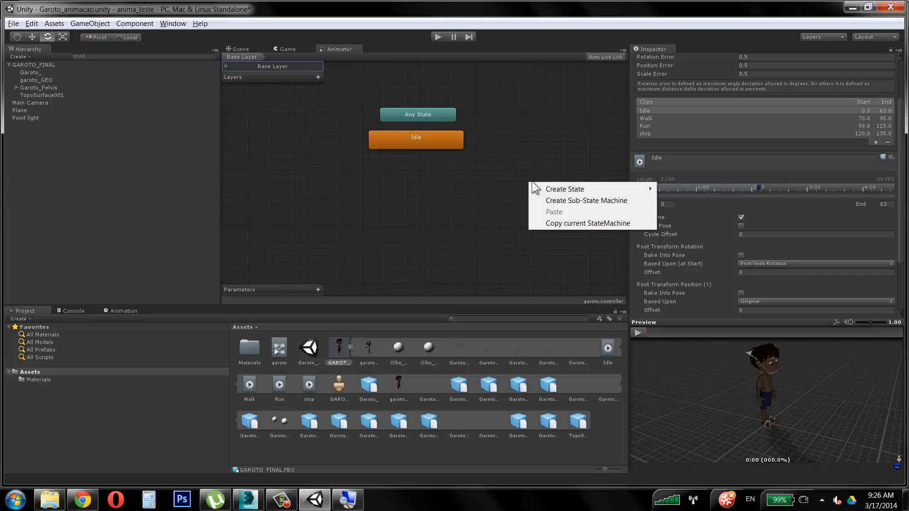
pyautogui.moveTo(592, 189)
pyautogui.click(680, 189)
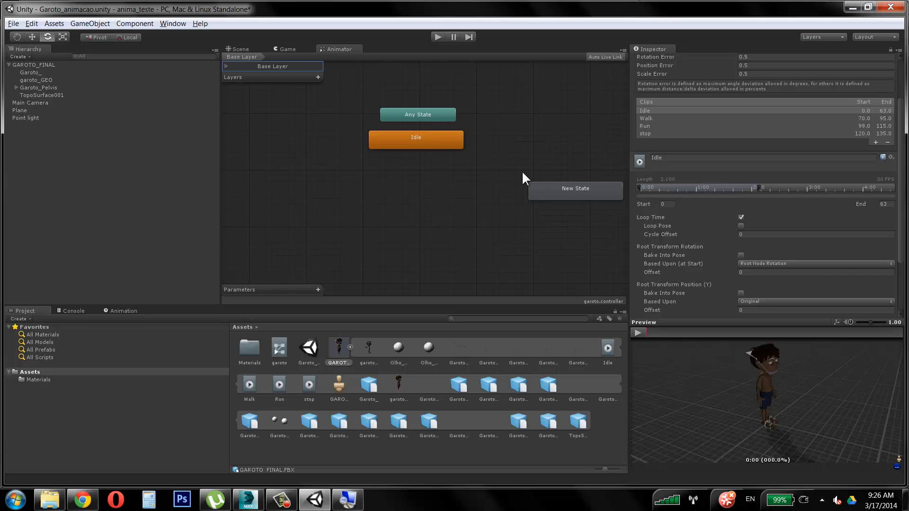
pyautogui.moveTo(526, 182); pyautogui.dragTo(367, 185)
pyautogui.click(703, 59)
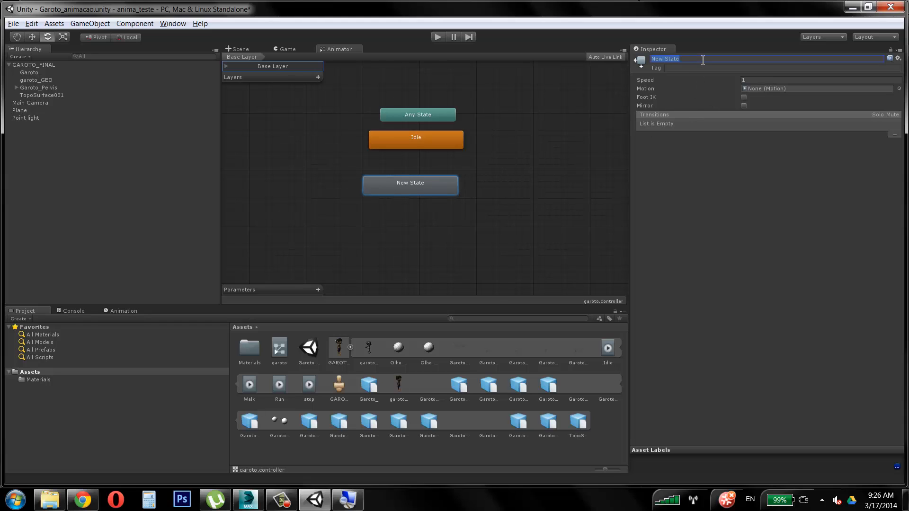
pyautogui.write('Wl')
pyautogui.press('BackSpace')
pyautogui.press('BackSpace')
pyautogui.write('Walk')
pyautogui.press('Return')
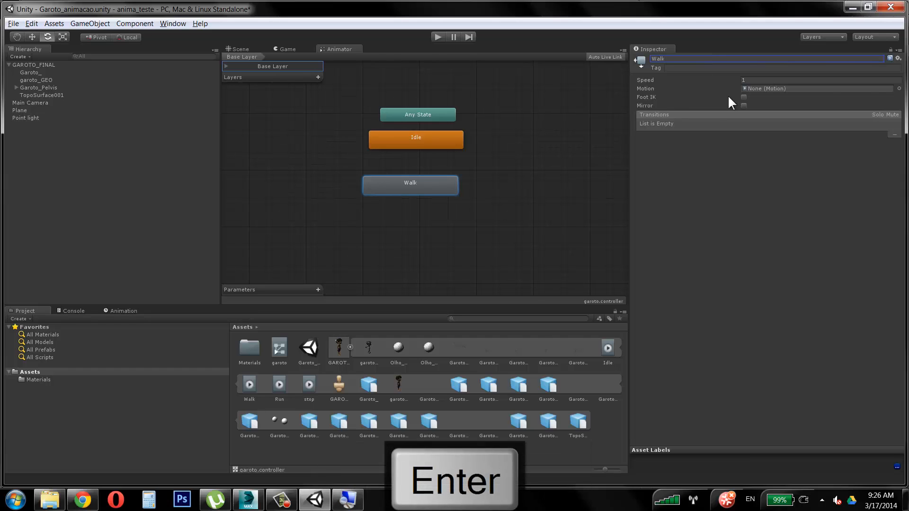
# - Assign the Walk clip as the Walk state's motion and line up the Idle and Walk states under Any State
pyautogui.click(899, 89)
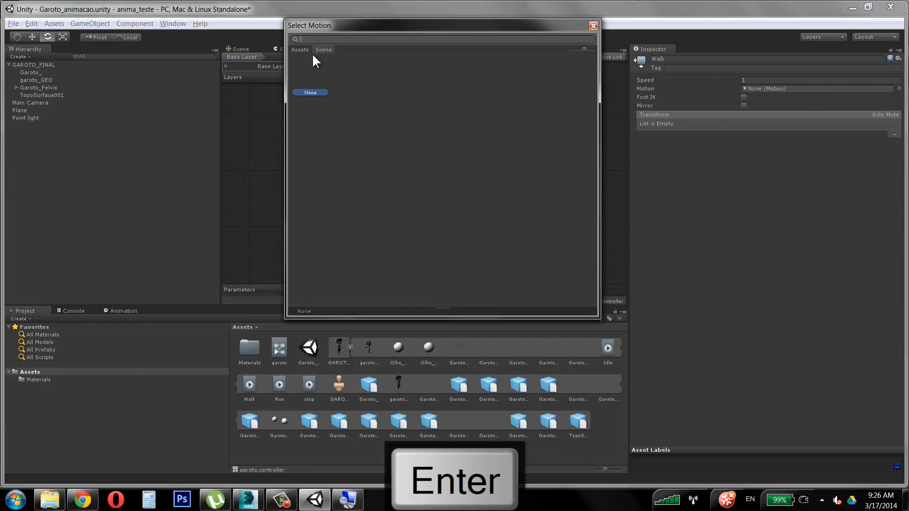
pyautogui.doubleClick(311, 86)
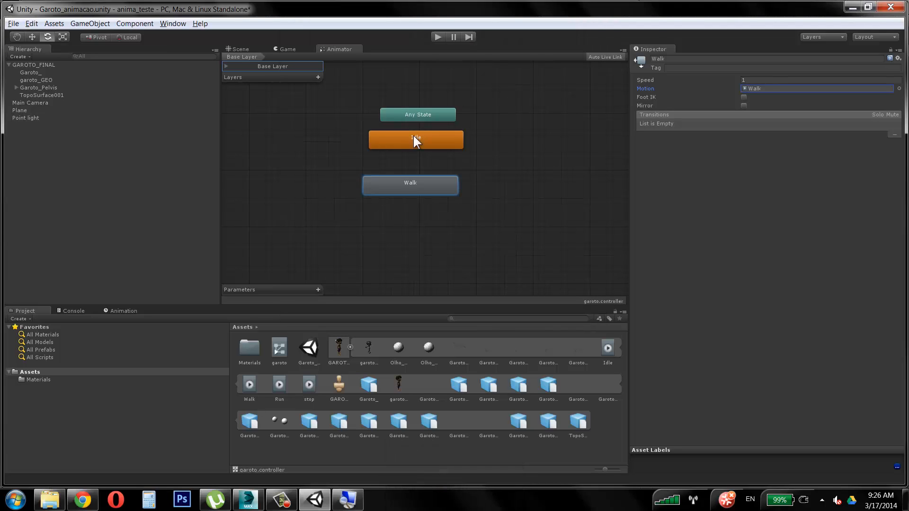
pyautogui.moveTo(415, 142); pyautogui.dragTo(397, 143)
pyautogui.moveTo(412, 186); pyautogui.dragTo(408, 180)
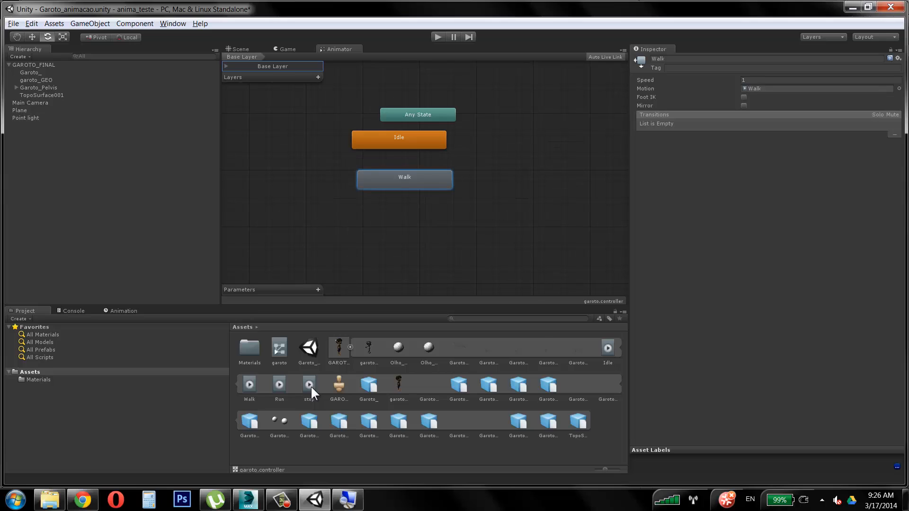
pyautogui.moveTo(285, 387); pyautogui.dragTo(369, 255)
pyautogui.click(383, 276)
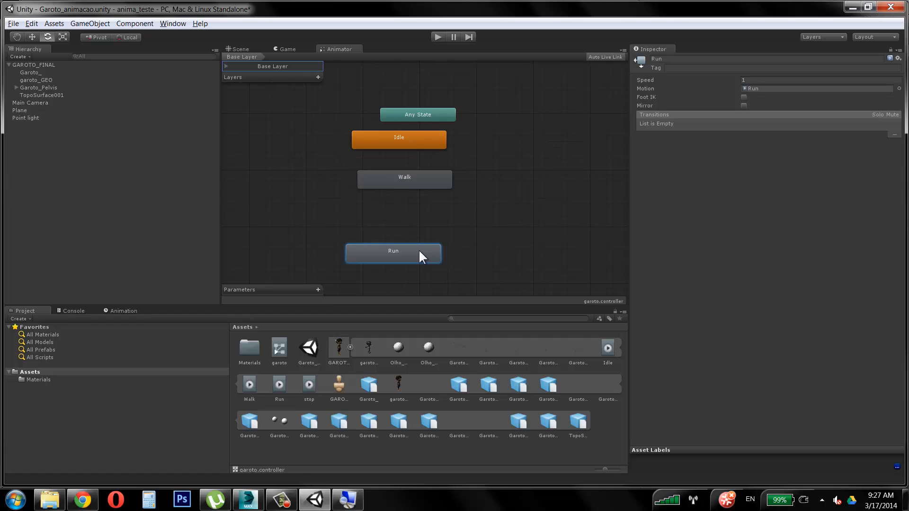
pyautogui.press('Delete')
pyautogui.click(445, 268)
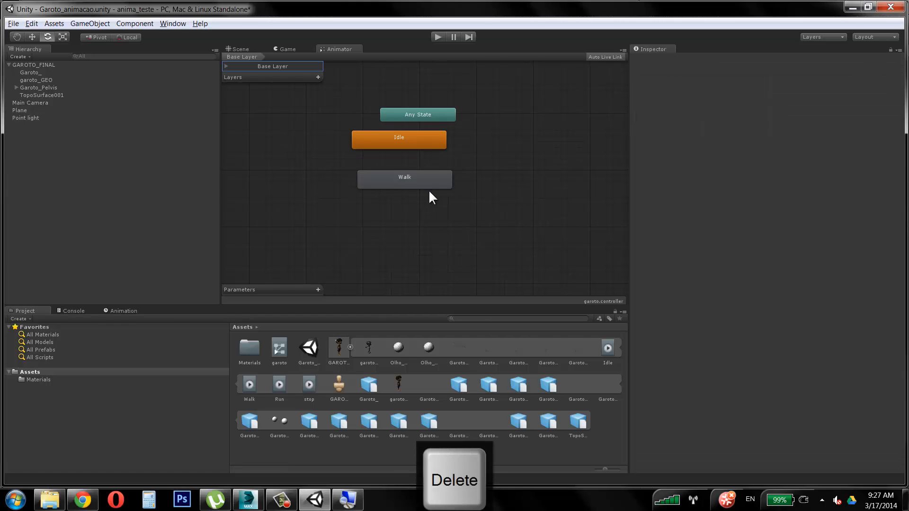
# - Reposition the Walk state to the lower left of Idle and center Idle under Any State
pyautogui.click(417, 176)
pyautogui.moveTo(416, 176); pyautogui.dragTo(343, 177)
pyautogui.moveTo(407, 146); pyautogui.dragTo(425, 150)
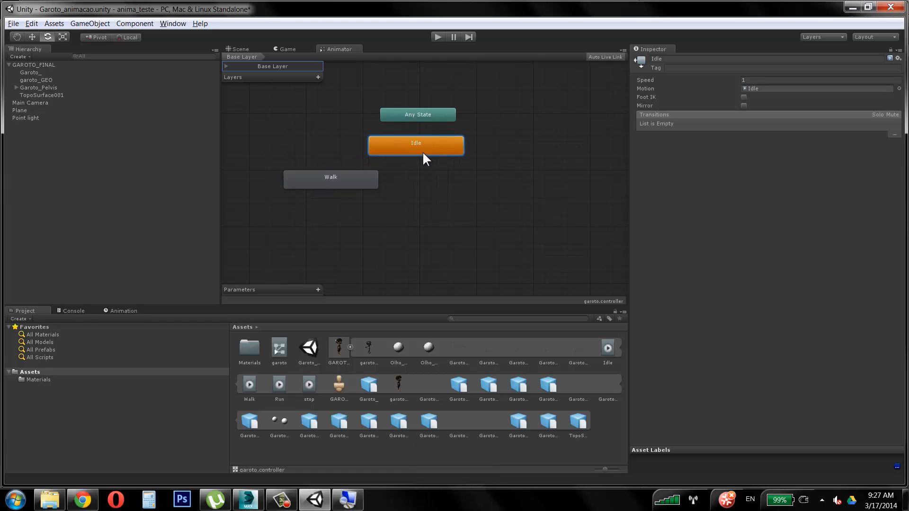
pyautogui.click(337, 182)
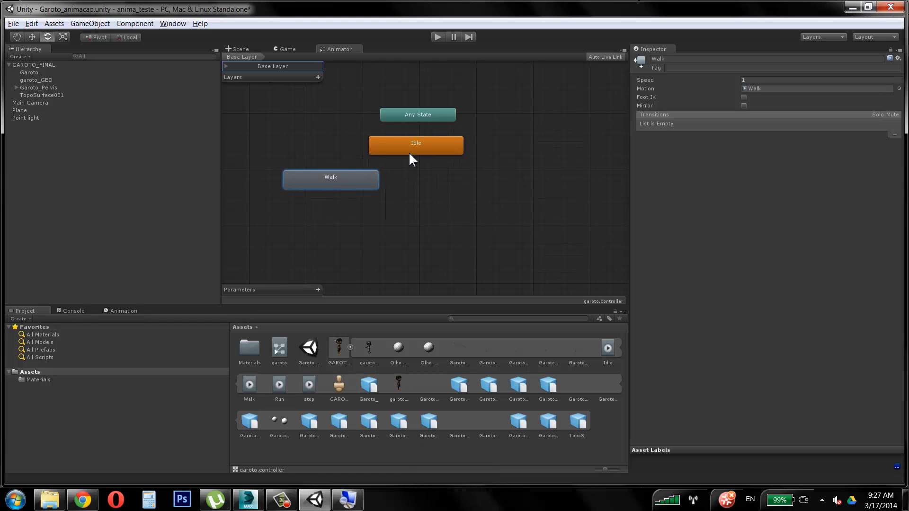
# - Create an empty state to the lower right of Idle and name it Run
pyautogui.rightClick(473, 191)
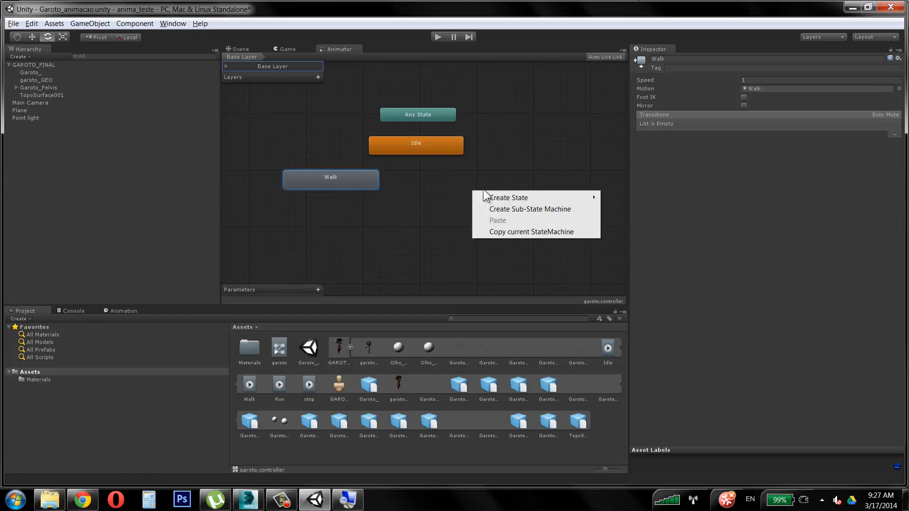
pyautogui.moveTo(502, 198)
pyautogui.click(620, 198)
pyautogui.moveTo(515, 199); pyautogui.dragTo(502, 197)
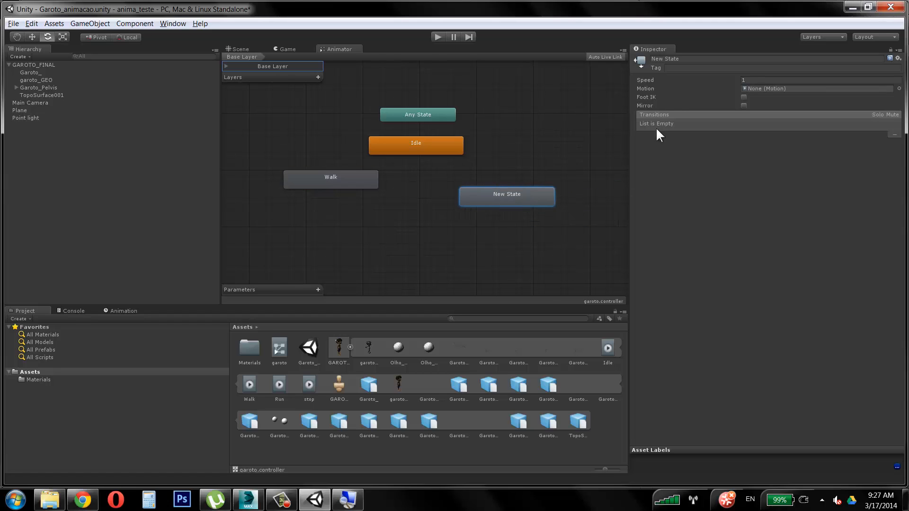
pyautogui.click(677, 59)
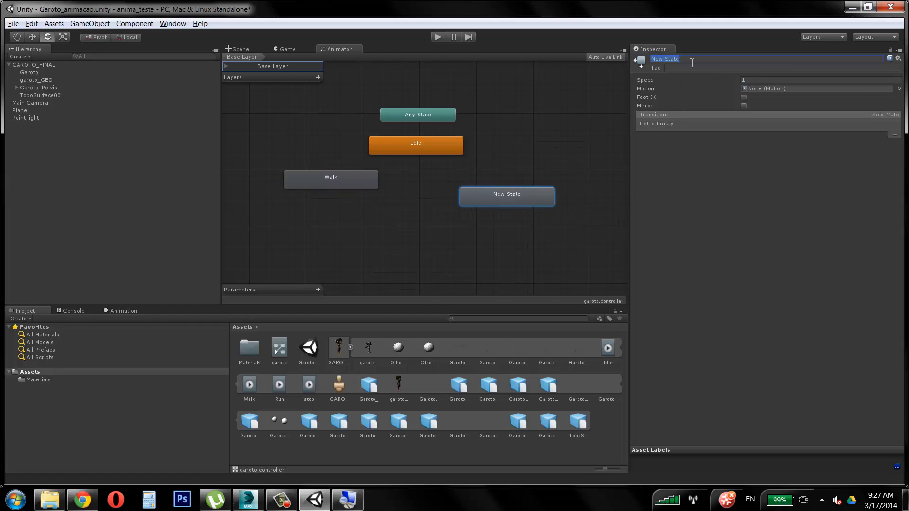
pyautogui.write('Run')
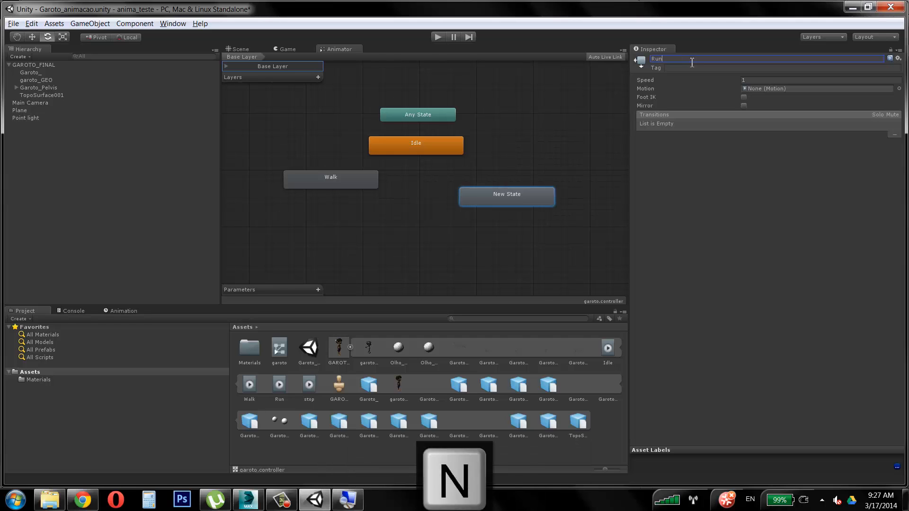
pyautogui.press('Return')
# - Create another empty state below Run and name it Stop
pyautogui.rightClick(427, 253)
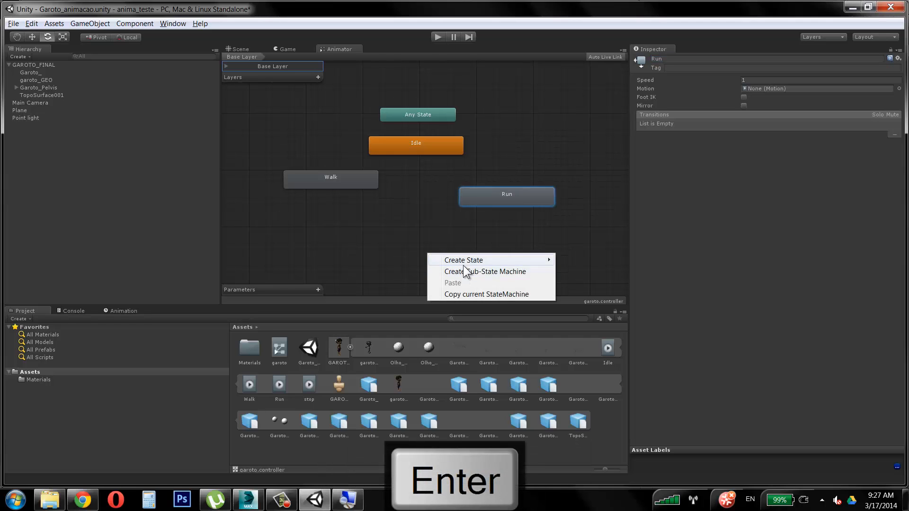
pyautogui.moveTo(483, 260)
pyautogui.click(578, 259)
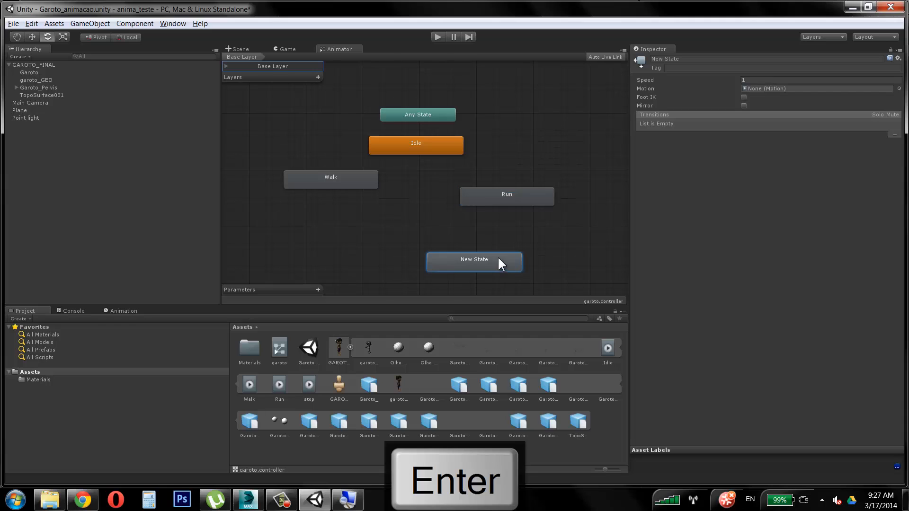
pyautogui.click(674, 59)
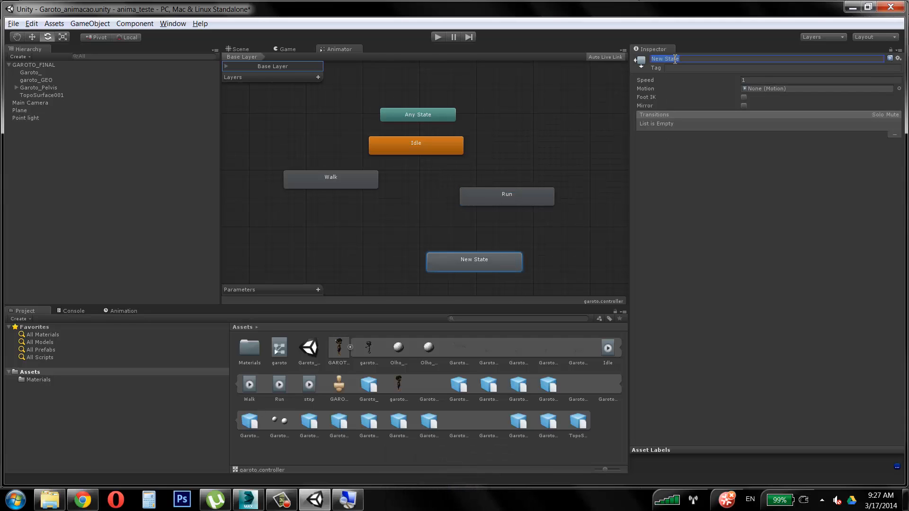
pyautogui.write('Stop')
pyautogui.press('Return')
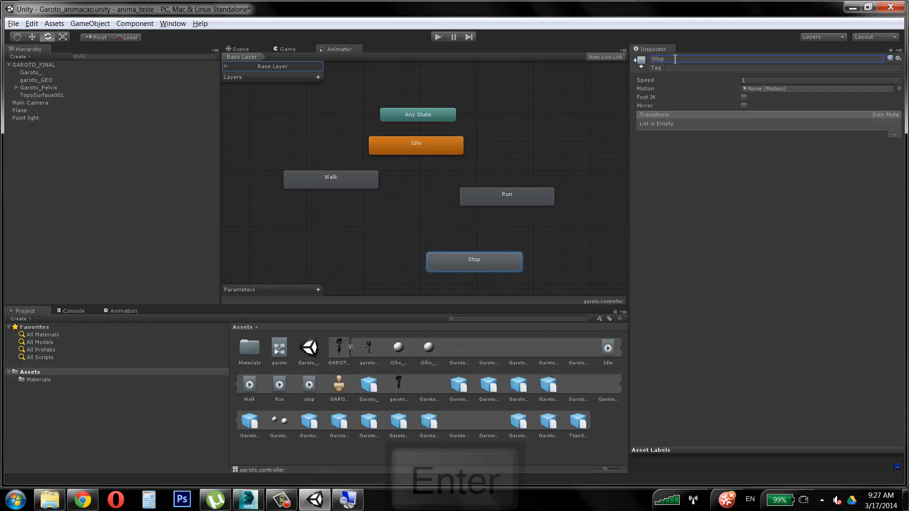
# - Arrange the states in a diamond below Any State, with Walk and Run on opposite sides and Stop beneath Idle
pyautogui.moveTo(518, 198); pyautogui.dragTo(546, 192)
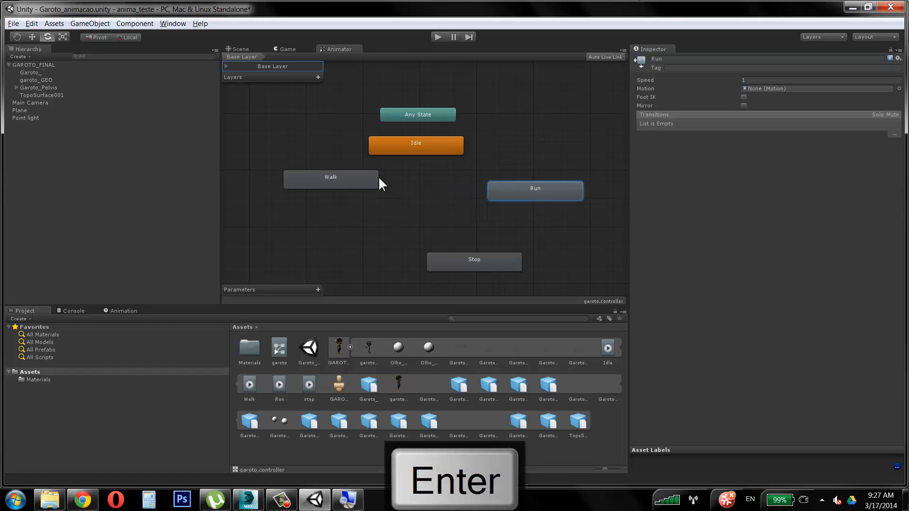
pyautogui.moveTo(379, 180); pyautogui.dragTo(374, 180)
pyautogui.moveTo(466, 256); pyautogui.dragTo(414, 236)
pyautogui.moveTo(521, 194); pyautogui.dragTo(511, 188)
pyautogui.moveTo(347, 178); pyautogui.dragTo(339, 189)
pyautogui.moveTo(507, 194); pyautogui.dragTo(501, 199)
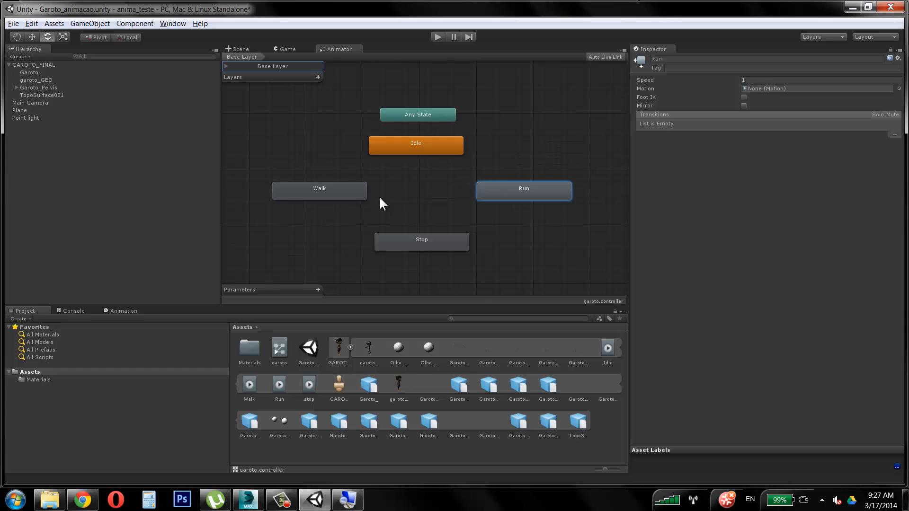
pyautogui.moveTo(353, 199); pyautogui.dragTo(347, 199)
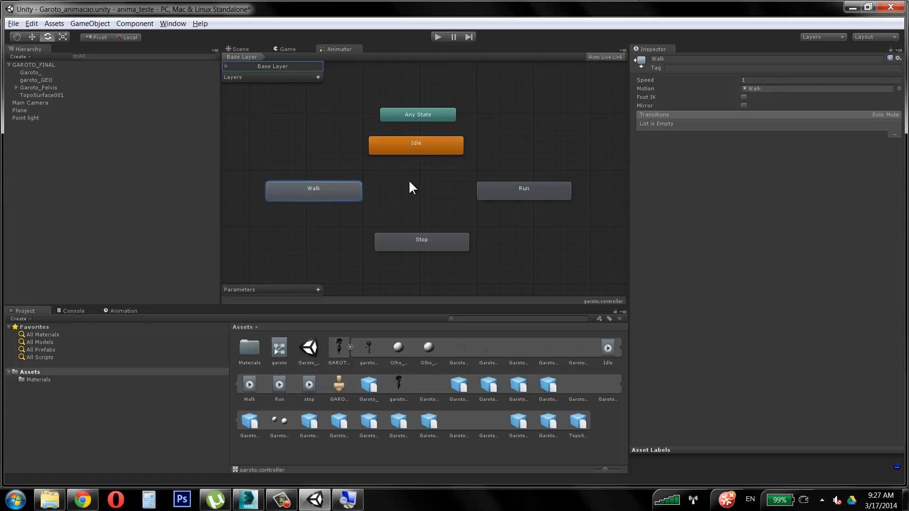
# - Inspect the settings of the Idle state and the stop clip
pyautogui.click(422, 156)
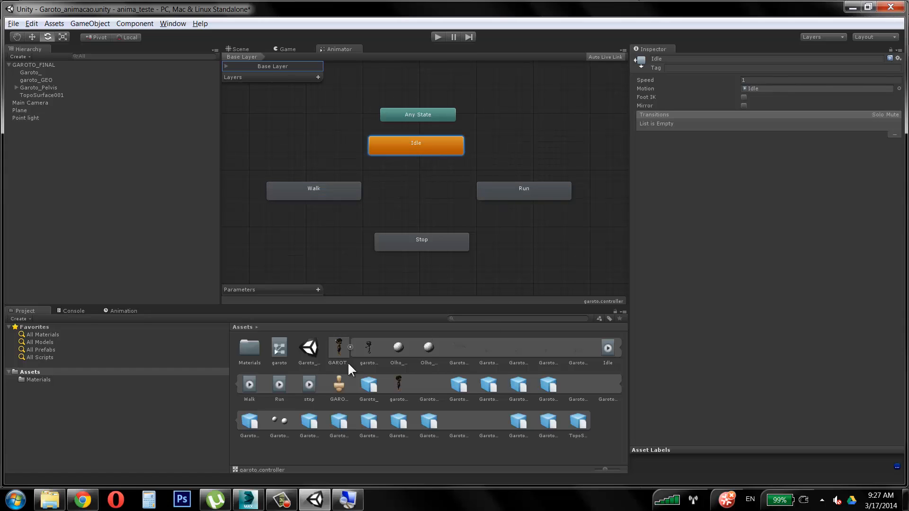
pyautogui.click(308, 387)
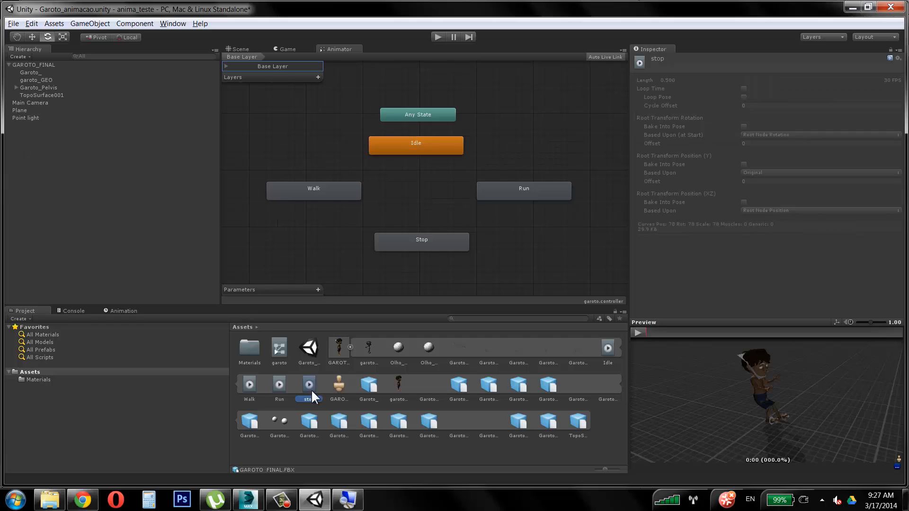
pyautogui.click(420, 249)
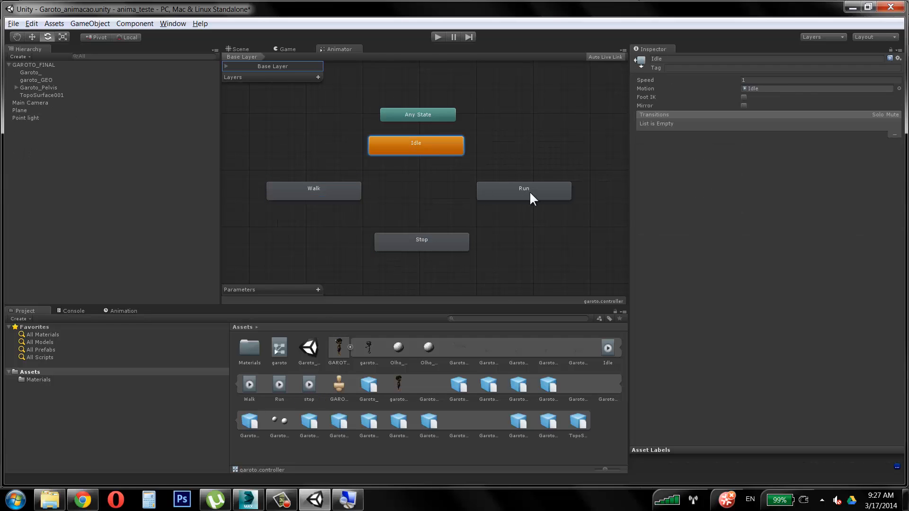
pyautogui.click(414, 144)
# - Try Walk as the default state and restore Idle as the default
pyautogui.click(321, 193)
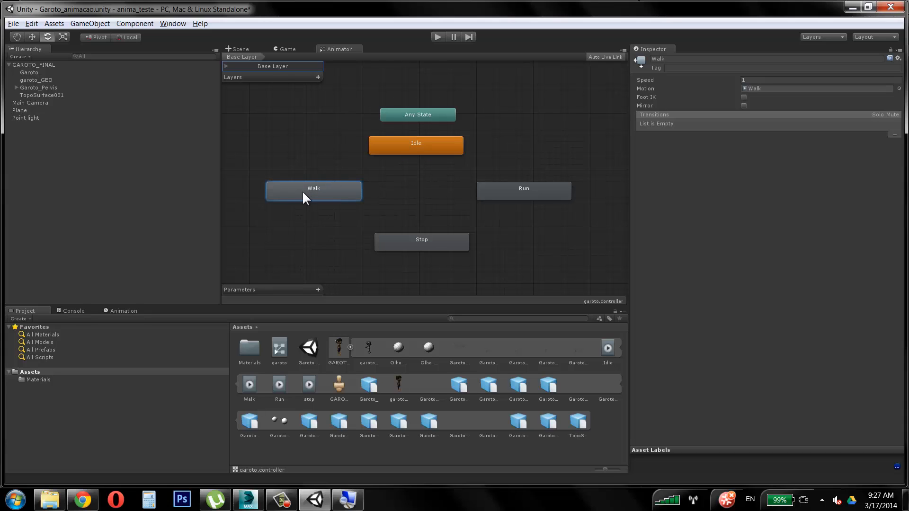
pyautogui.rightClick(330, 199)
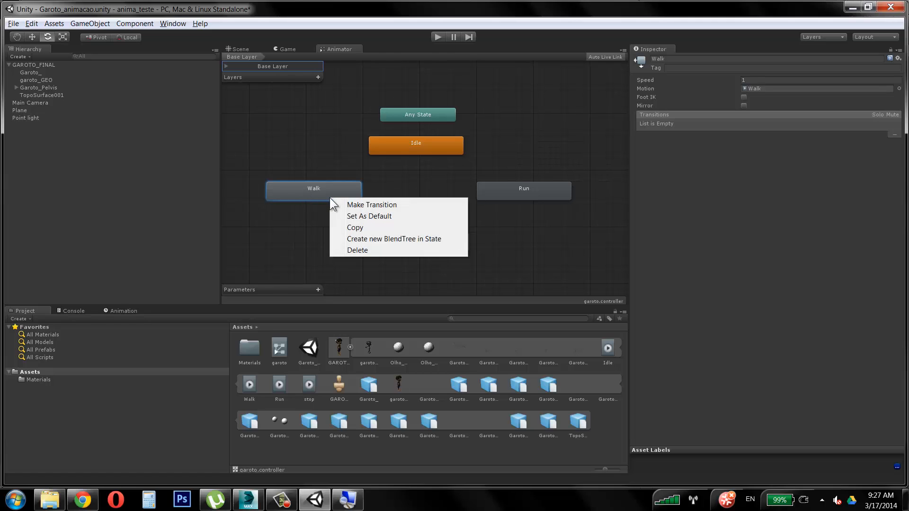
pyautogui.click(373, 217)
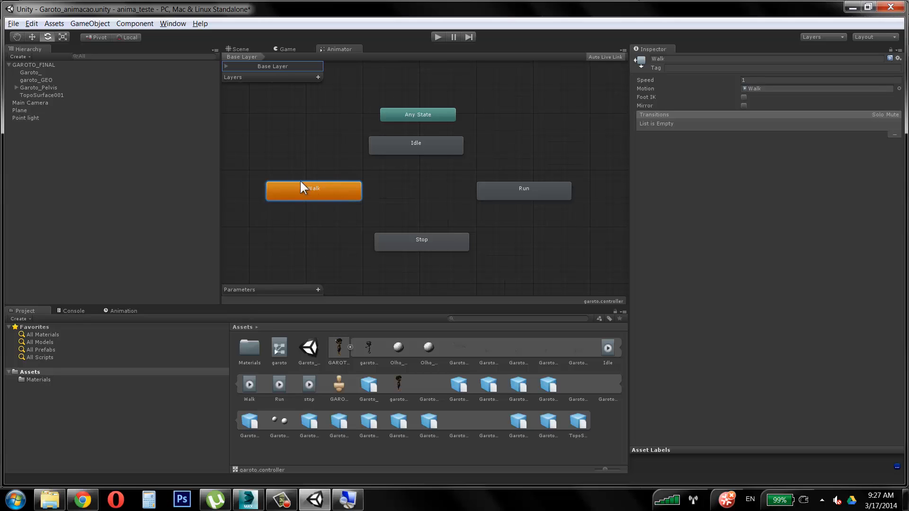
pyautogui.rightClick(417, 144)
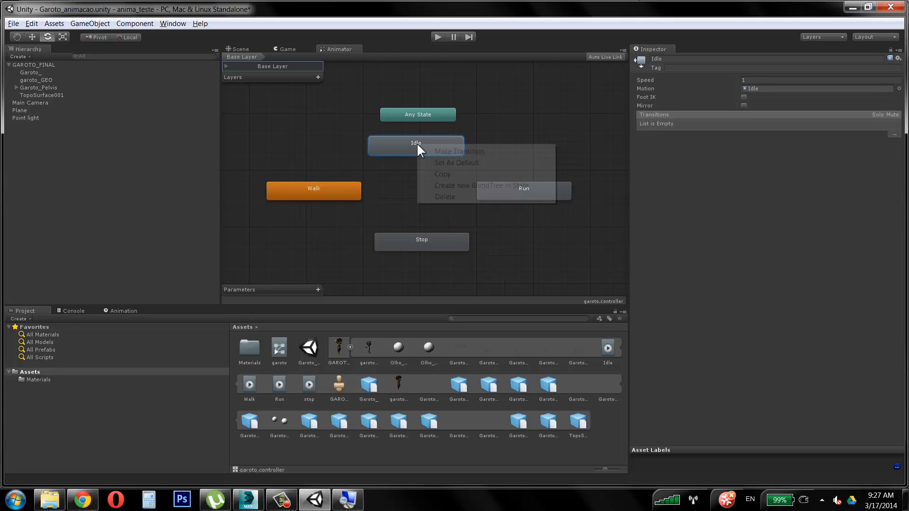
pyautogui.click(449, 162)
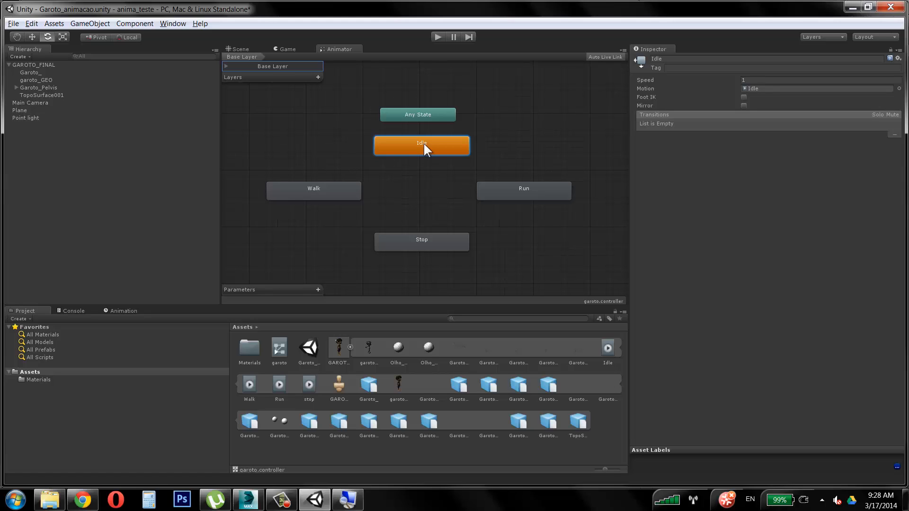
# - Realign the Idle state under Any State and make a transition from Idle to Walk
pyautogui.click(323, 186)
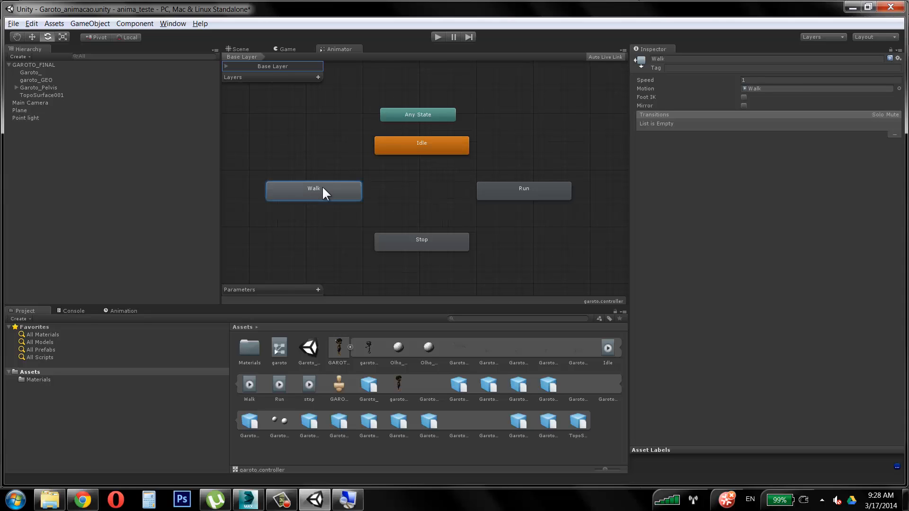
pyautogui.moveTo(412, 150); pyautogui.dragTo(426, 144)
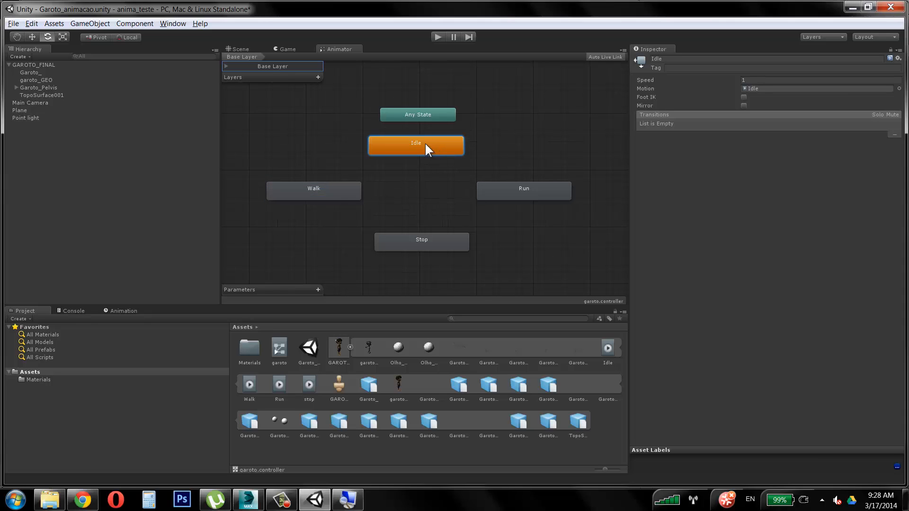
pyautogui.rightClick(415, 151)
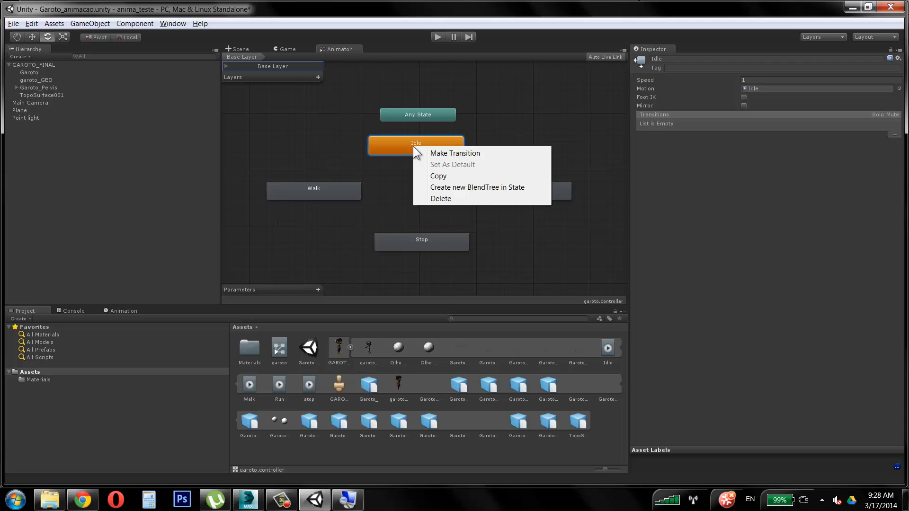
pyautogui.click(447, 153)
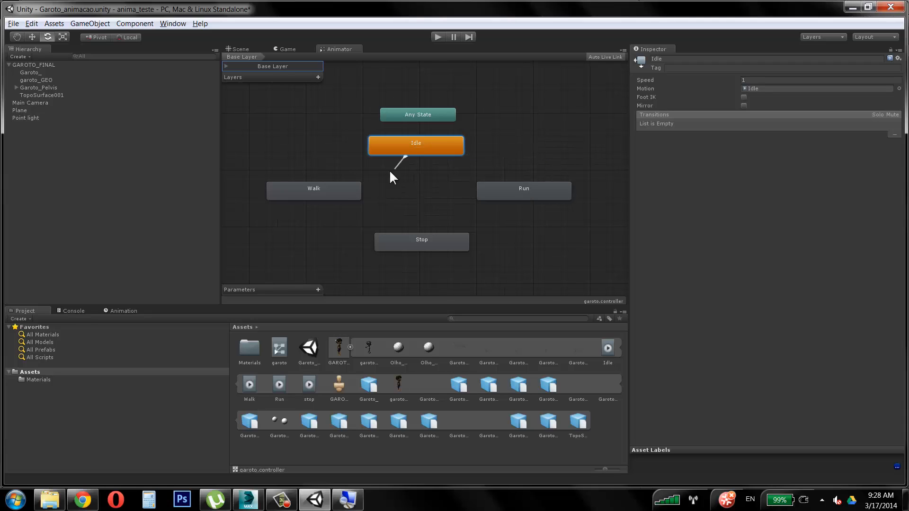
pyautogui.click(317, 192)
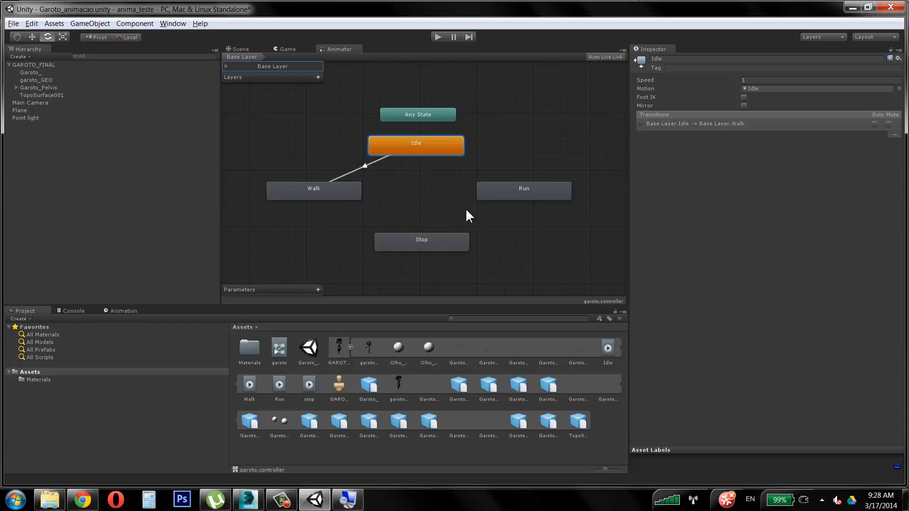
# - Extend the Idle to Walk transition to an exit time of 0.86 and align the start of the Walk clip with the blend
pyautogui.click(364, 164)
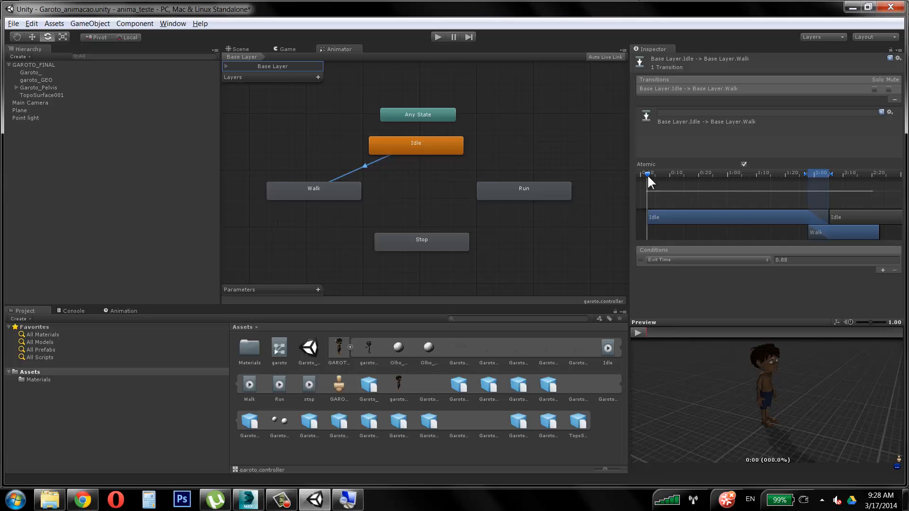
pyautogui.moveTo(647, 173); pyautogui.dragTo(793, 209)
pyautogui.moveTo(765, 173); pyautogui.dragTo(795, 187)
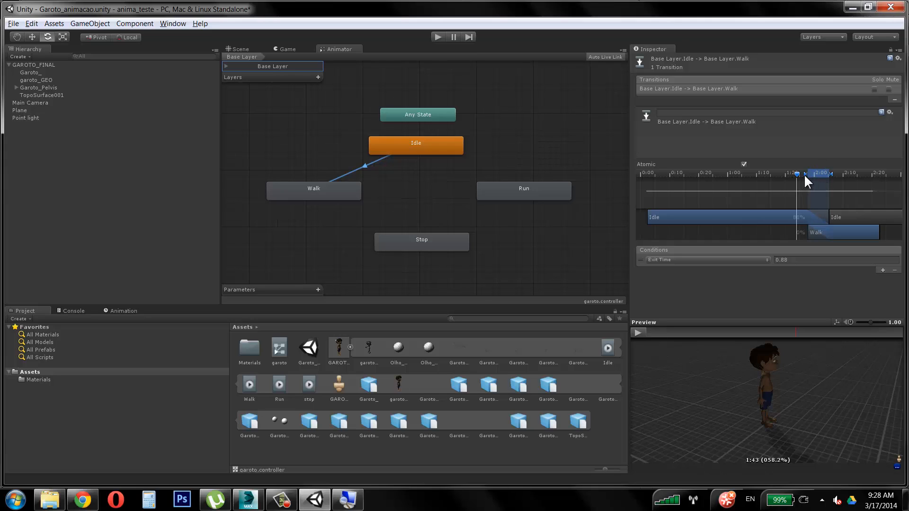
pyautogui.moveTo(805, 174)
pyautogui.mouseDown()
pyautogui.moveTo(761, 180)
pyautogui.moveTo(861, 176)
pyautogui.moveTo(786, 191)
pyautogui.moveTo(788, 176)
pyautogui.moveTo(802, 172)
pyautogui.moveTo(795, 174)
pyautogui.moveTo(837, 172)
pyautogui.moveTo(786, 187)
pyautogui.mouseUp()
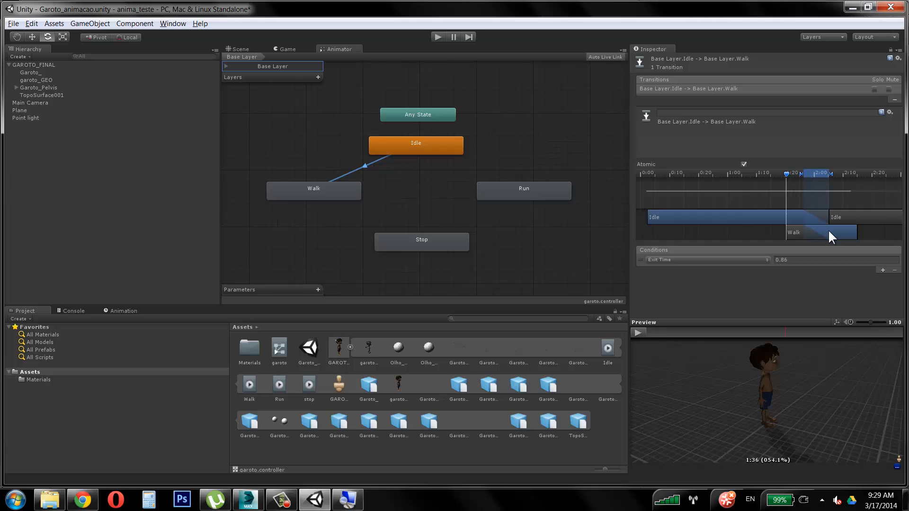
pyautogui.moveTo(830, 230); pyautogui.dragTo(846, 242)
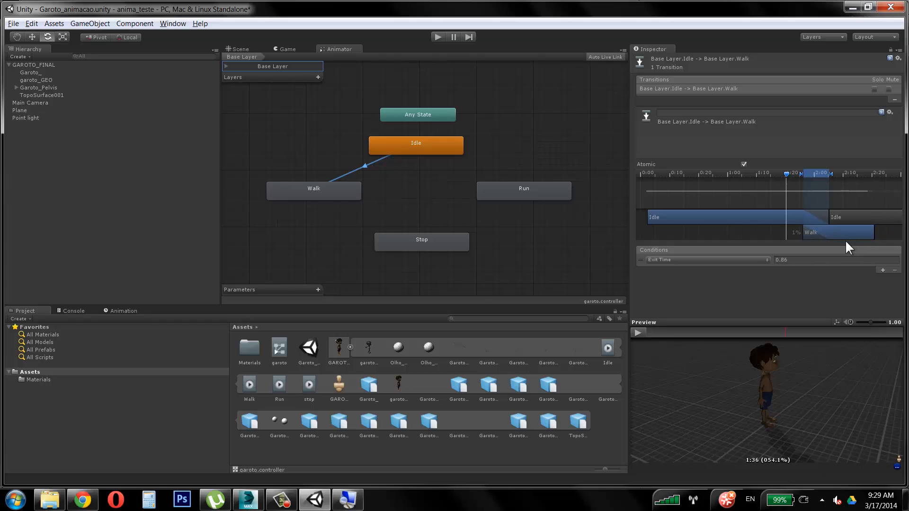
pyautogui.moveTo(795, 174)
pyautogui.mouseDown()
pyautogui.moveTo(862, 173)
pyautogui.moveTo(797, 174)
pyautogui.mouseUp()
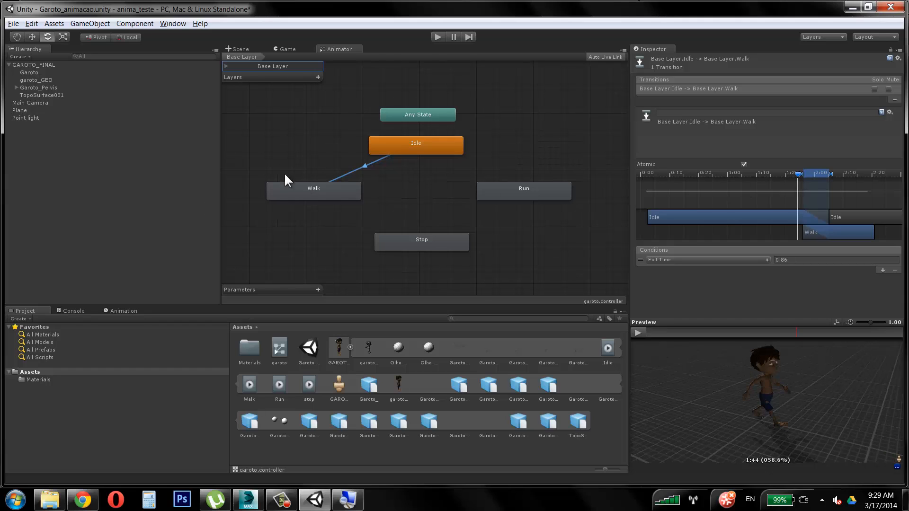
# - Play the scene to test the Idle to Walk transition, stop it and return to the state graph
pyautogui.click(288, 49)
pyautogui.click(438, 37)
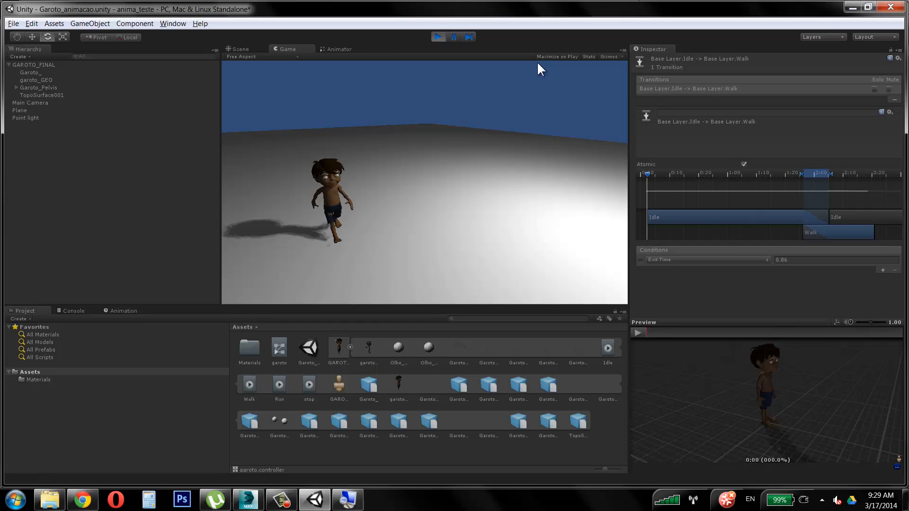
pyautogui.click(440, 37)
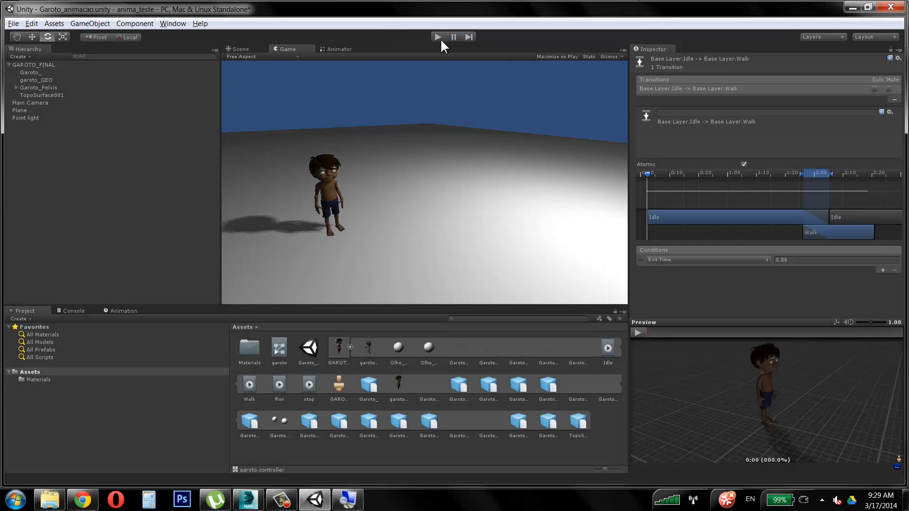
pyautogui.click(253, 49)
pyautogui.click(355, 49)
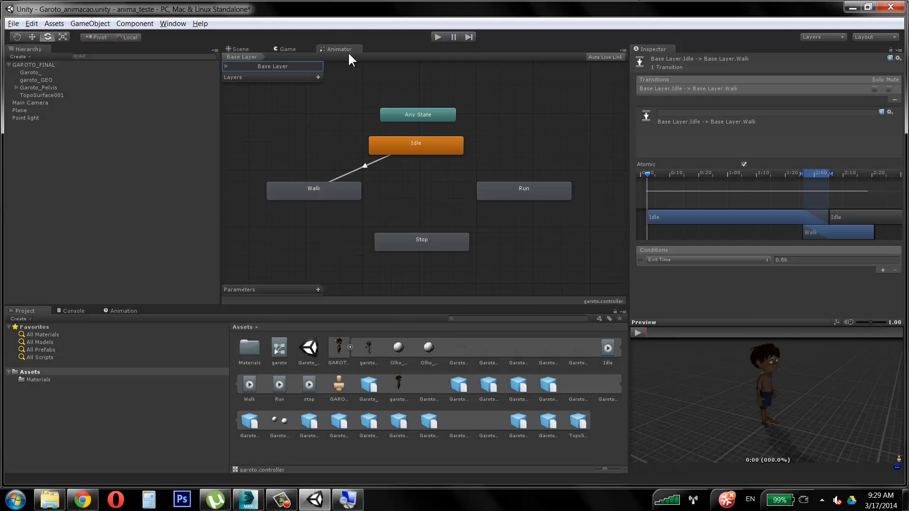
# - Check the loop settings of the Walk, Run and stop clips in the GAROTO_FINAL import settings
pyautogui.click(395, 144)
pyautogui.click(313, 189)
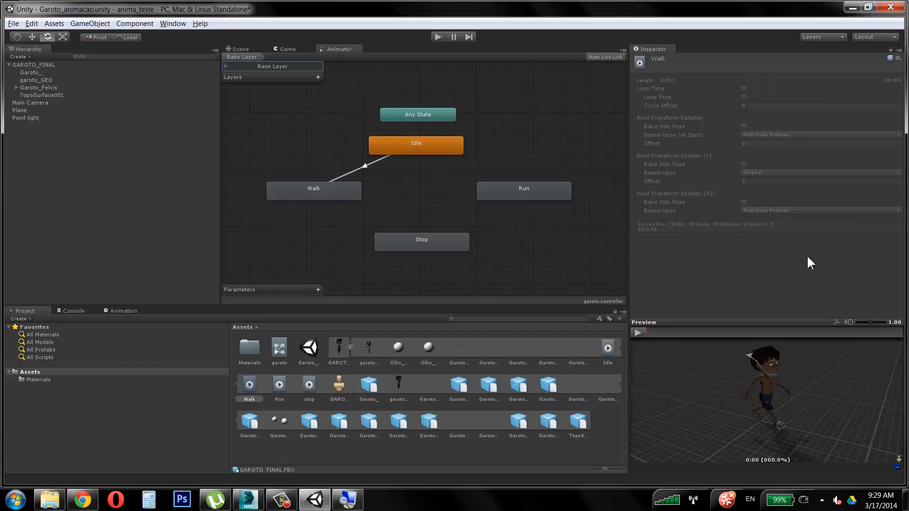
pyautogui.click(340, 348)
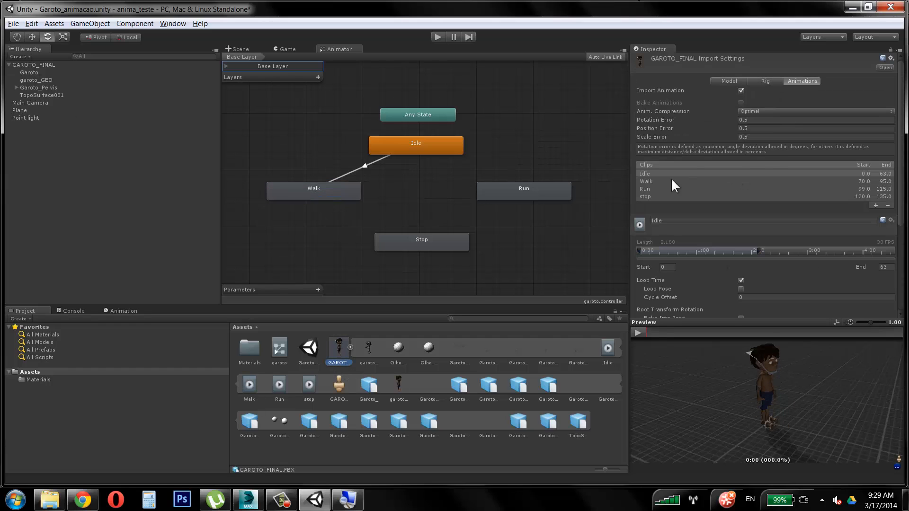
pyautogui.click(652, 181)
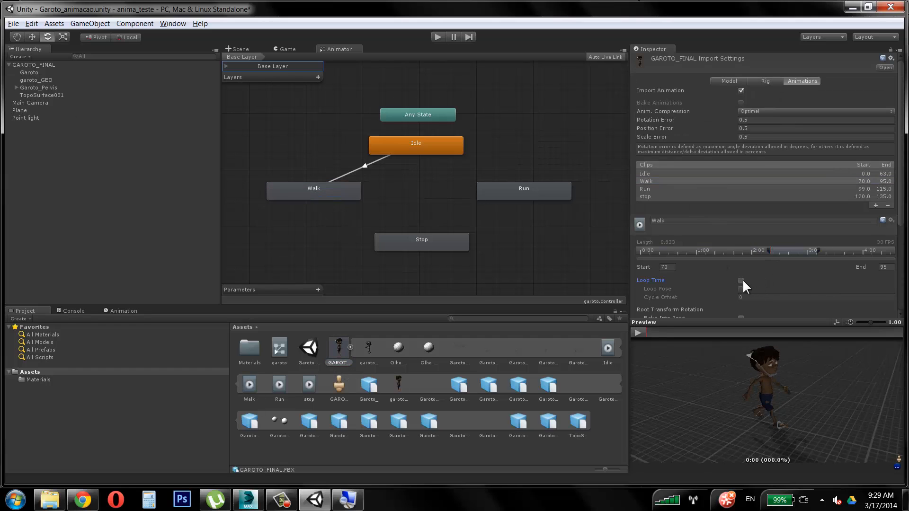
pyautogui.click(663, 189)
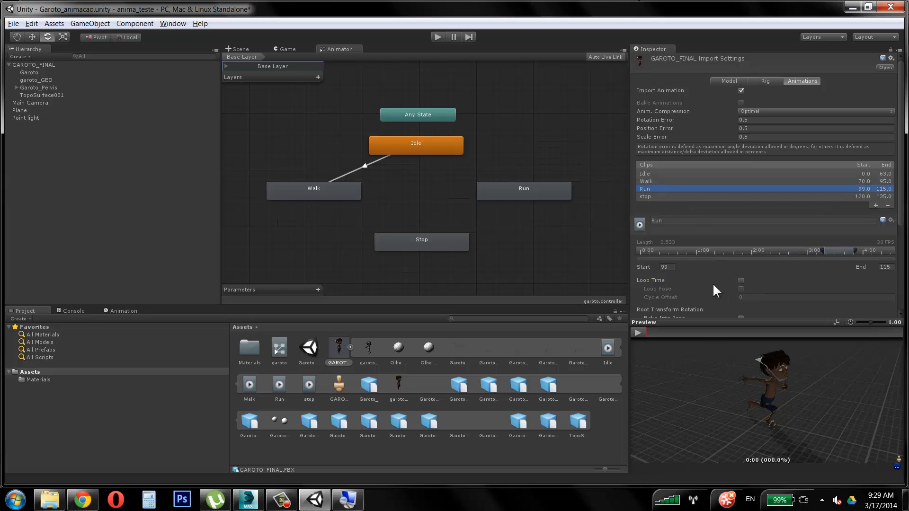
pyautogui.click(647, 196)
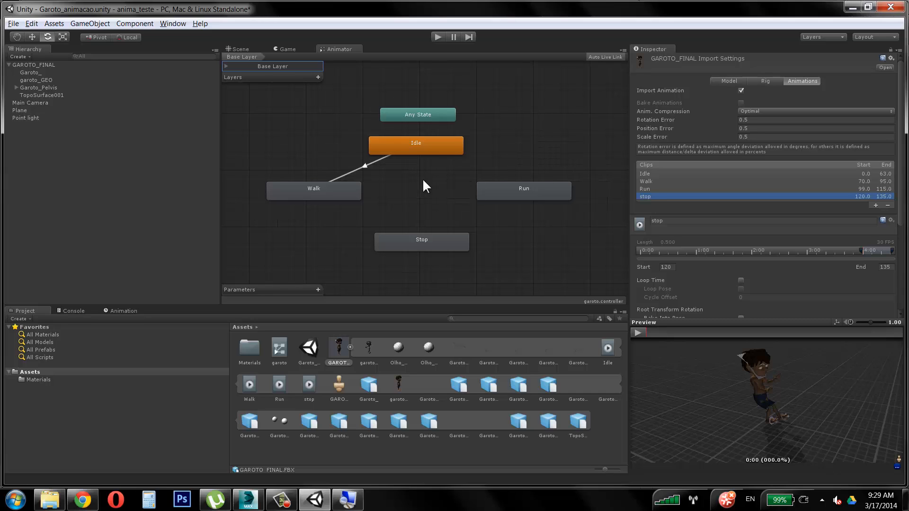
# - Move the Stop state outward and place the Run state between Walk and Stop
pyautogui.click(429, 150)
pyautogui.click(457, 272)
pyautogui.click(424, 151)
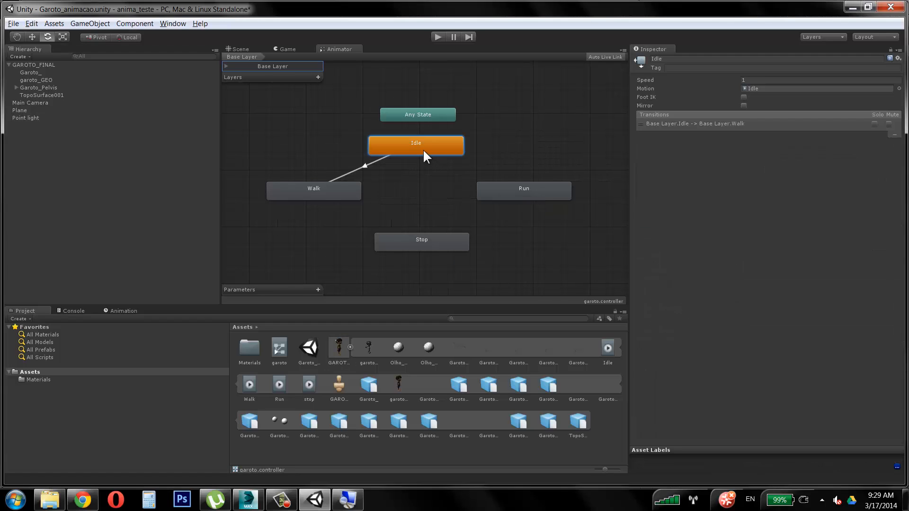
pyautogui.click(326, 195)
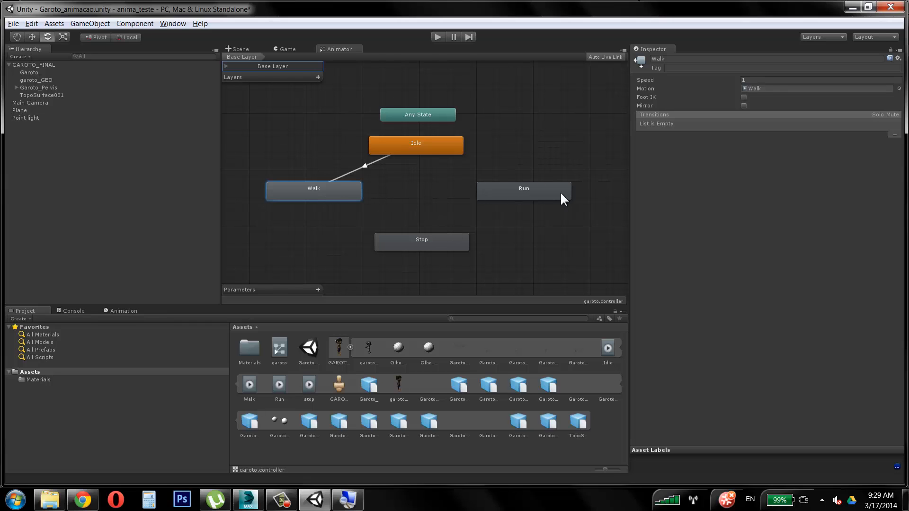
pyautogui.moveTo(561, 191); pyautogui.dragTo(538, 197)
pyautogui.moveTo(469, 242); pyautogui.dragTo(575, 254)
pyautogui.moveTo(516, 203); pyautogui.dragTo(452, 232)
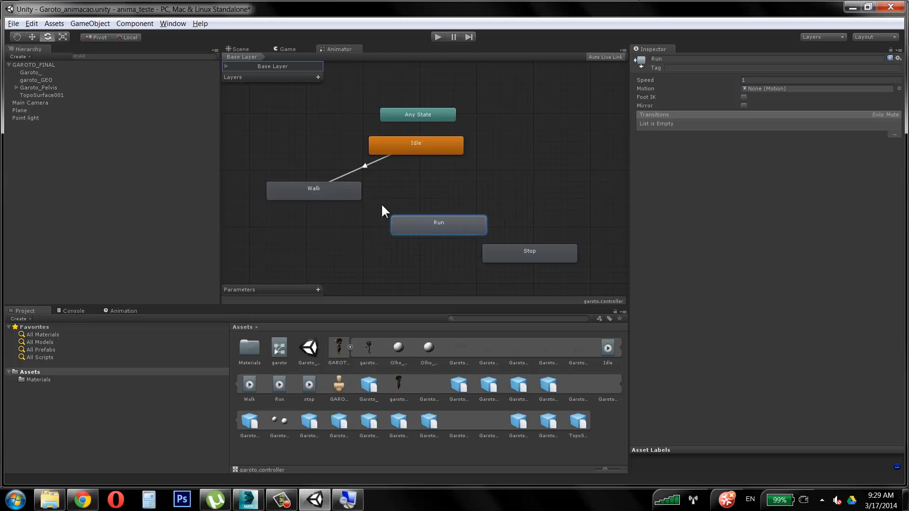
# - Make a transition from the Walk state to the Run state
pyautogui.click(325, 192)
pyautogui.rightClick(325, 193)
pyautogui.click(356, 201)
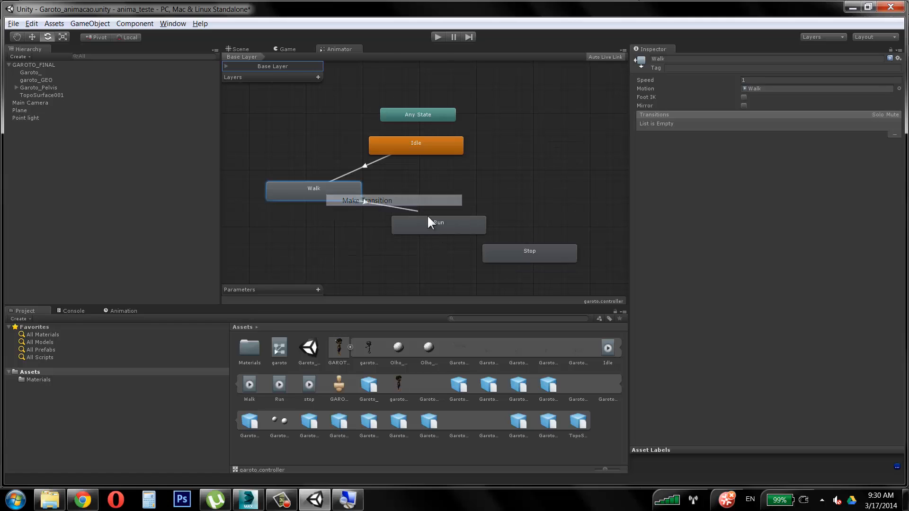
pyautogui.click(439, 227)
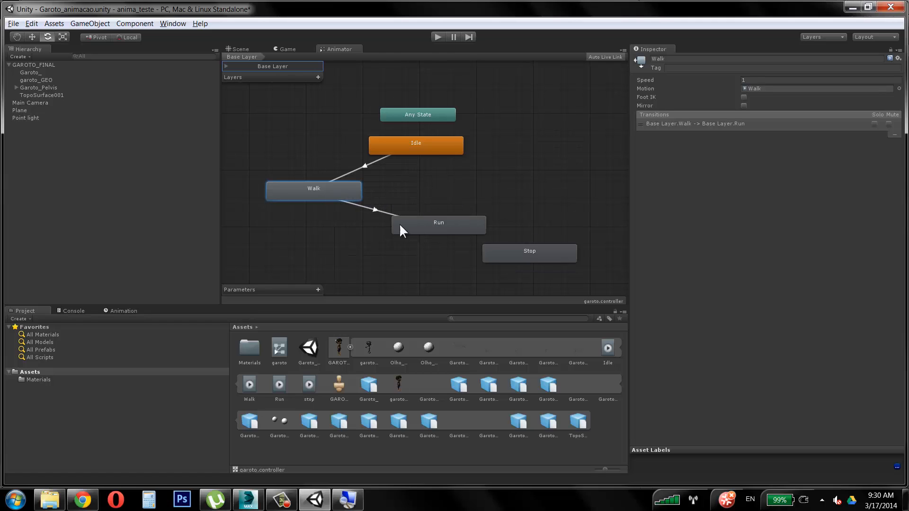
# - Make transitions from Run to Stop and from Stop back to Idle
pyautogui.click(442, 226)
pyautogui.rightClick(462, 225)
pyautogui.click(501, 233)
pyautogui.click(527, 255)
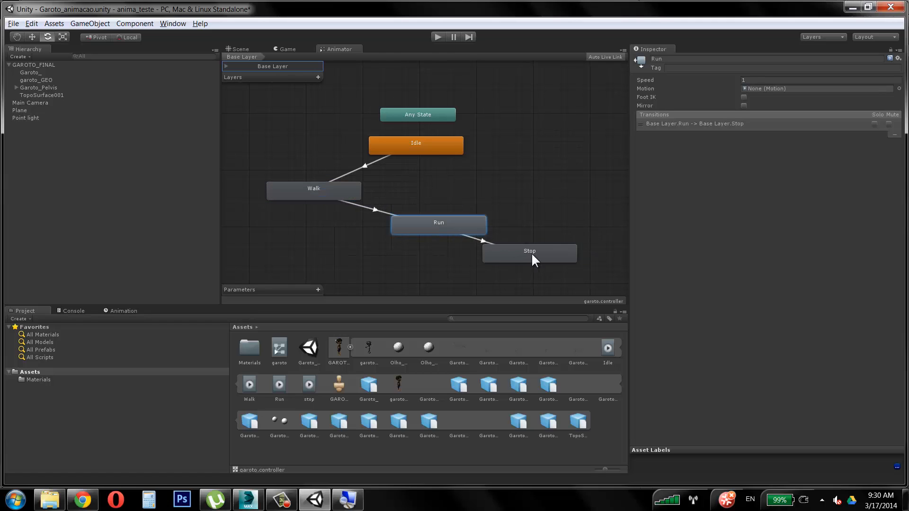
pyautogui.rightClick(532, 252)
pyautogui.click(574, 262)
pyautogui.click(453, 148)
# - Arrange the states in a diamond with Run directly below Idle and Stop opposite Walk
pyautogui.moveTo(448, 221); pyautogui.dragTo(370, 245)
pyautogui.moveTo(524, 257); pyautogui.dragTo(513, 217)
pyautogui.moveTo(398, 247); pyautogui.dragTo(450, 248)
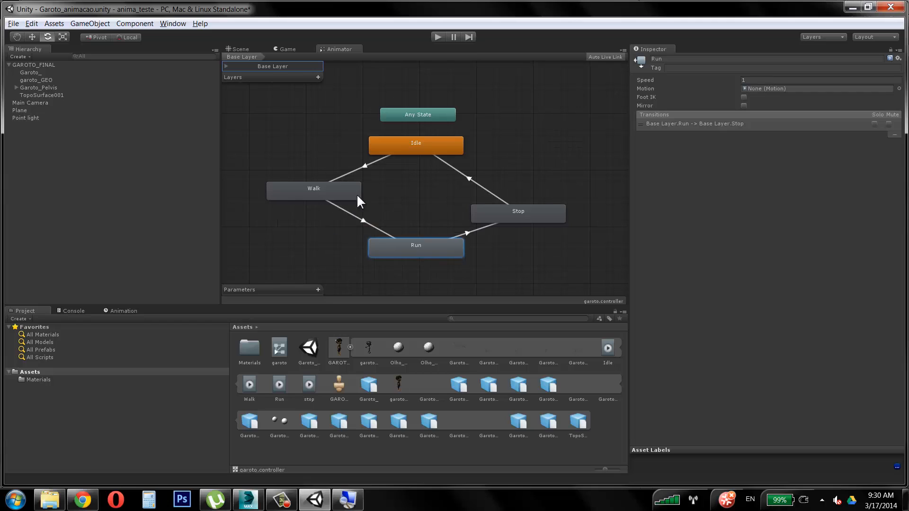
pyautogui.moveTo(331, 191); pyautogui.dragTo(331, 203)
pyautogui.moveTo(526, 209); pyautogui.dragTo(526, 198)
pyautogui.moveTo(340, 206); pyautogui.dragTo(339, 201)
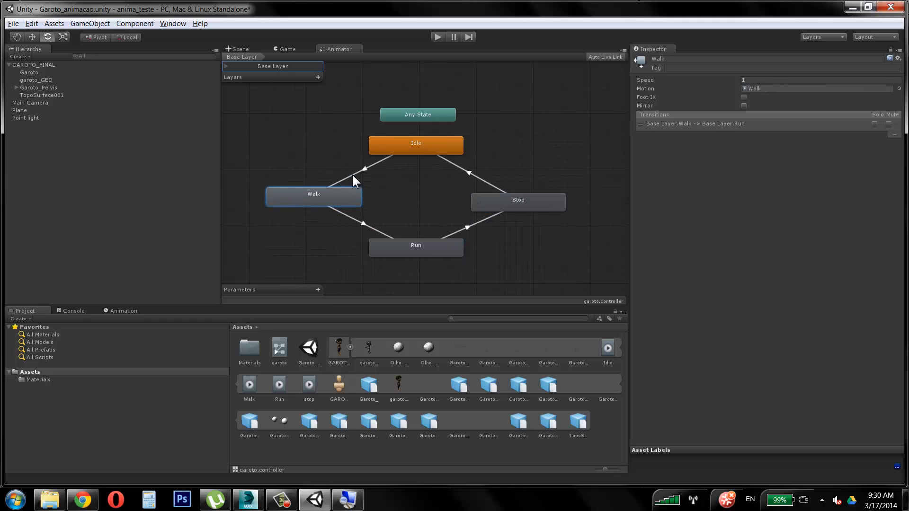
# - Play the scene to test the looped state transitions, stop it and return to the state graph
pyautogui.click(286, 49)
pyautogui.click(439, 37)
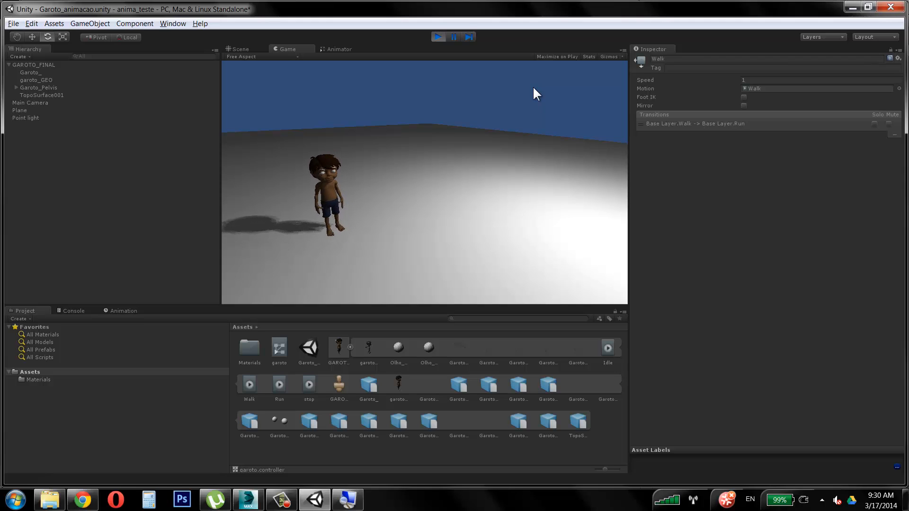
pyautogui.click(437, 36)
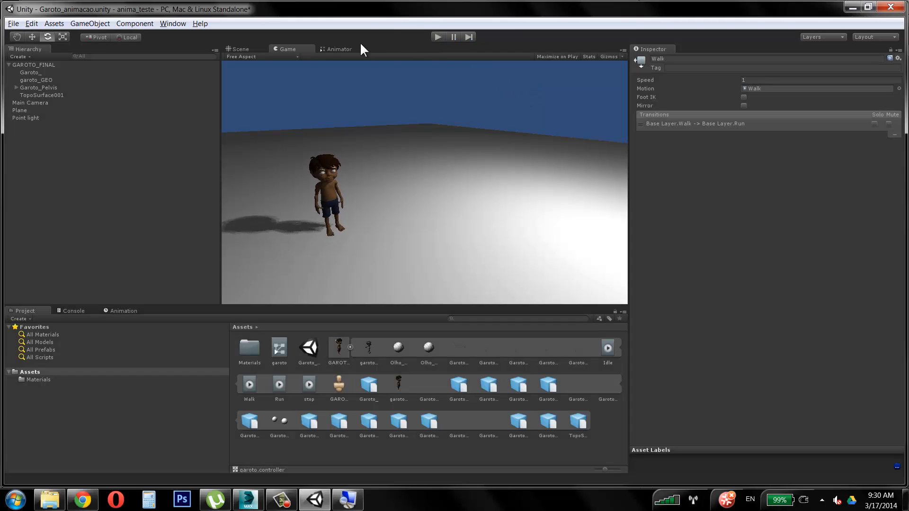
pyautogui.click(342, 49)
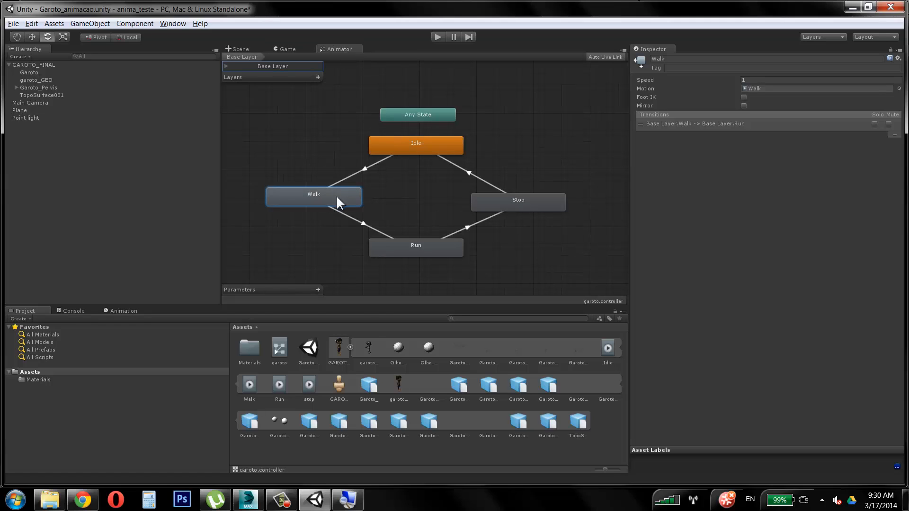
# - Assign the Run clip as the Run state's motion and the stop clip as the Stop state's motion
pyautogui.click(408, 245)
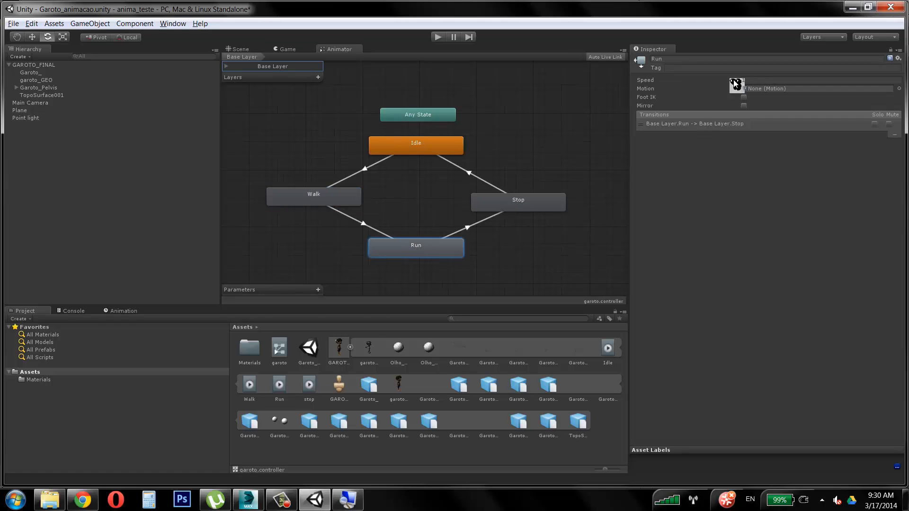
pyautogui.click(899, 88)
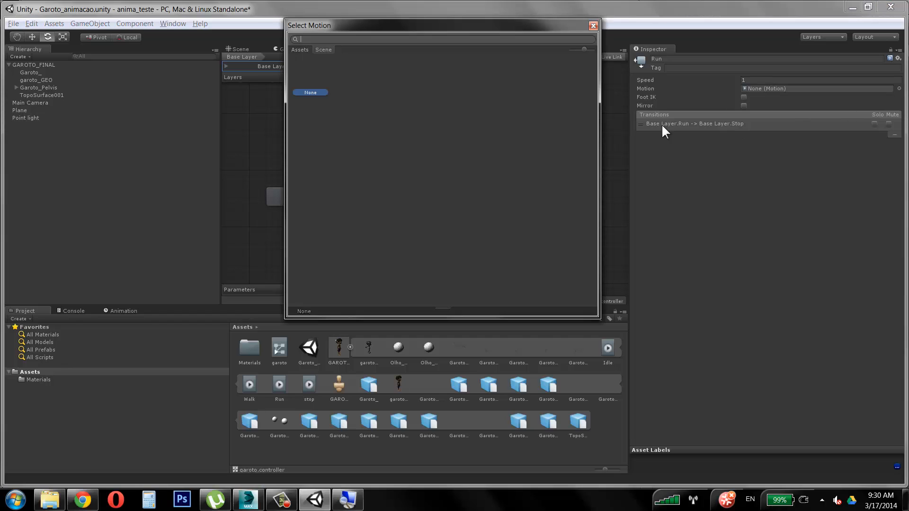
pyautogui.doubleClick(309, 73)
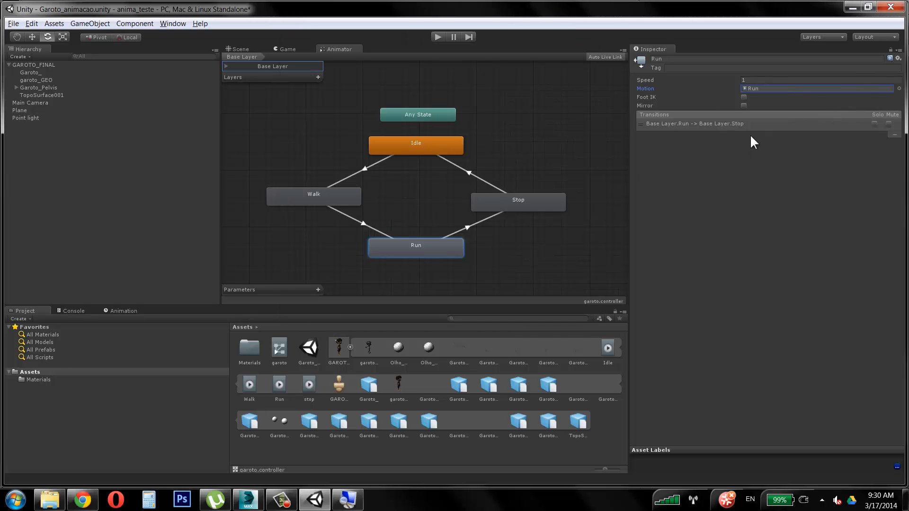
pyautogui.click(523, 198)
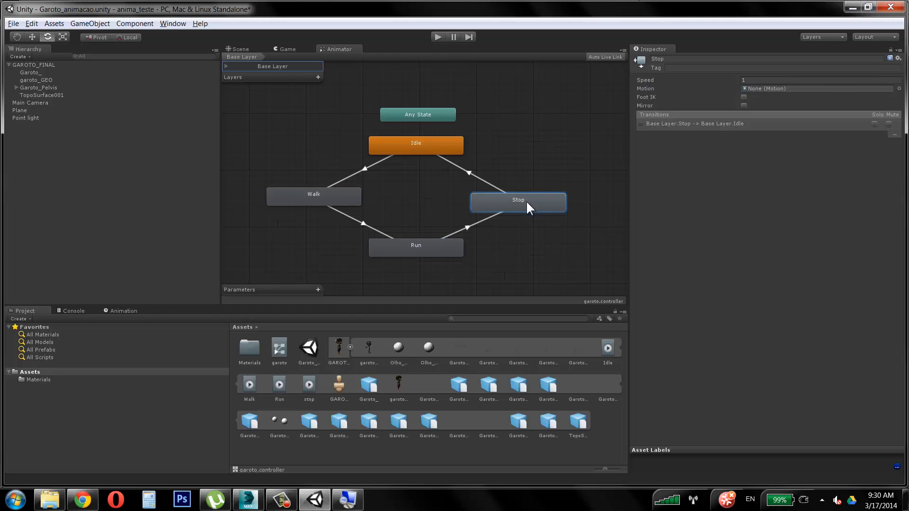
pyautogui.click(899, 89)
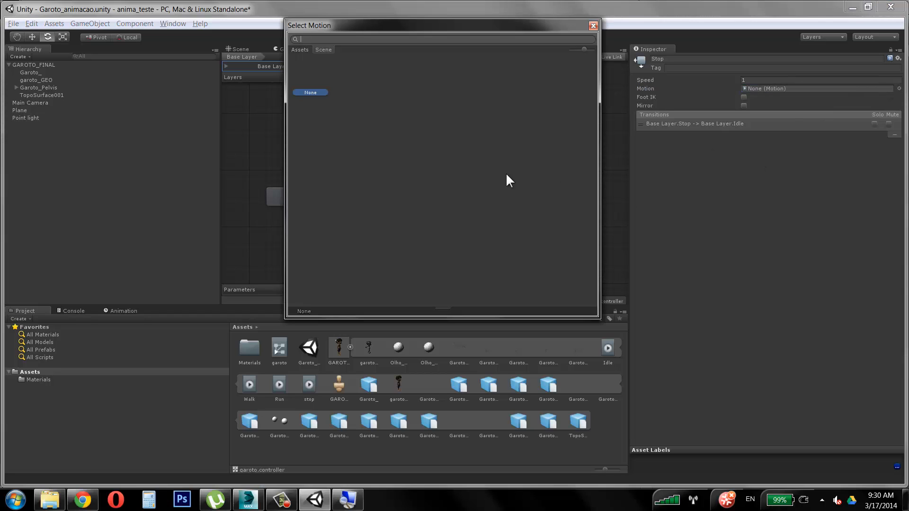
pyautogui.doubleClick(308, 84)
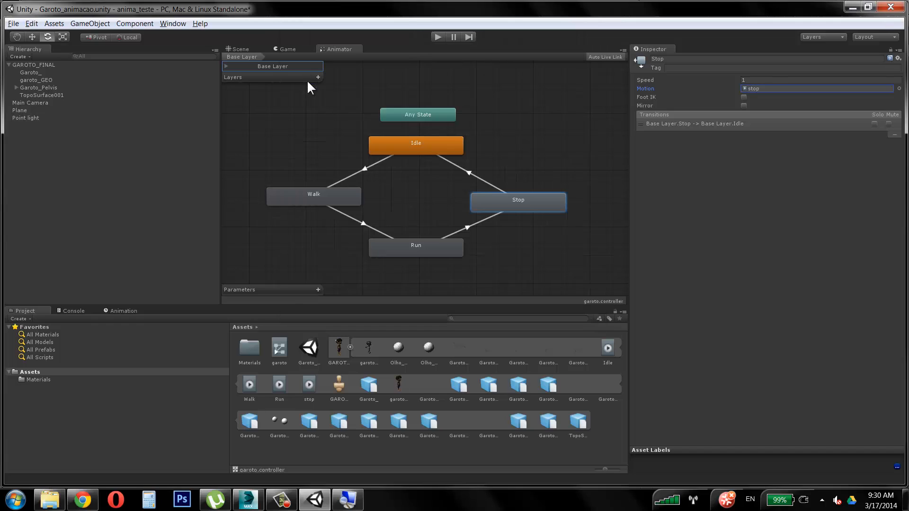
# - Check the motion assigned to each of the four states and play the scene to preview the full cycle
pyautogui.click(442, 141)
pyautogui.click(328, 185)
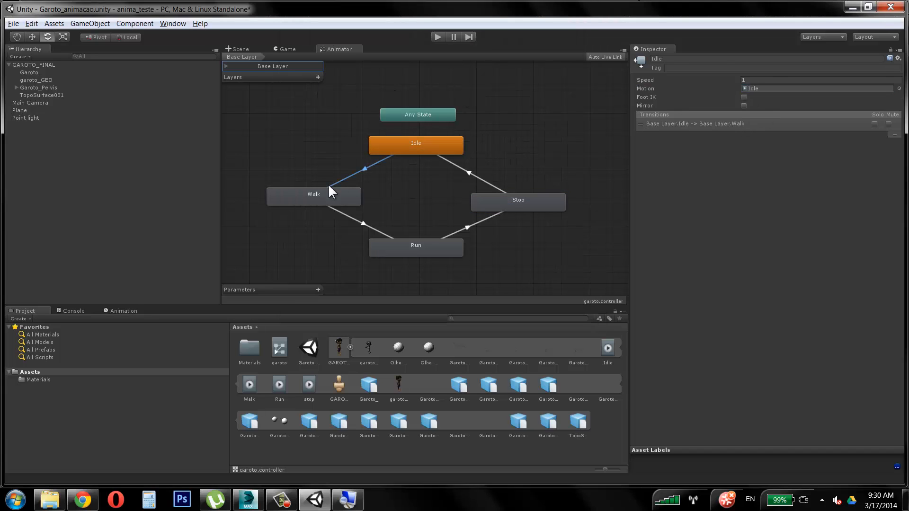
pyautogui.click(334, 196)
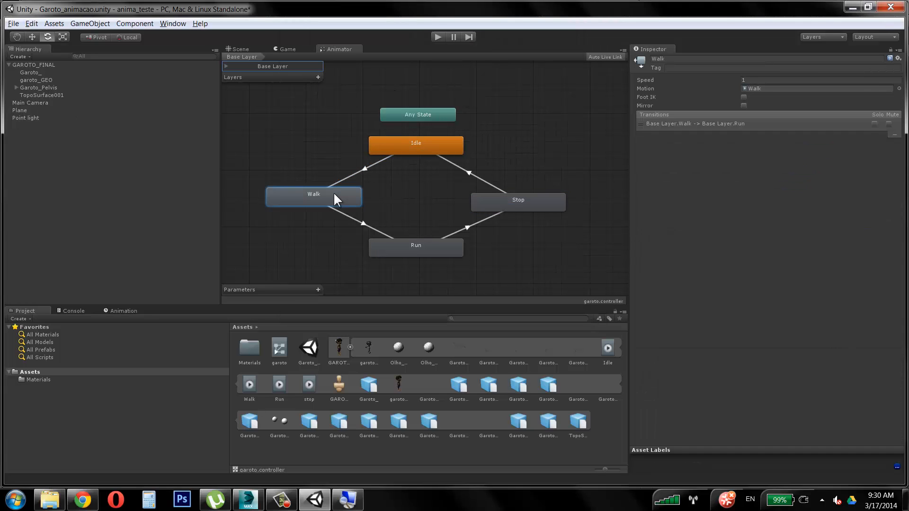
pyautogui.click(413, 243)
pyautogui.click(522, 202)
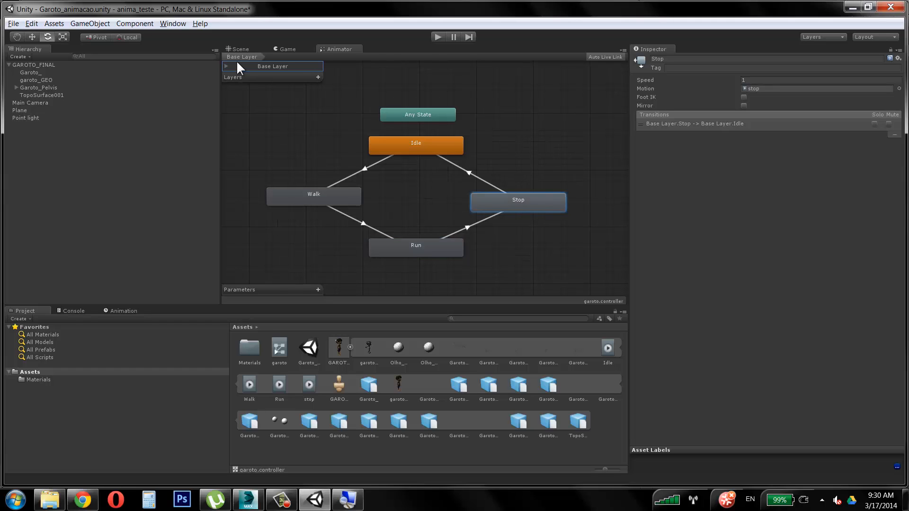
pyautogui.click(285, 49)
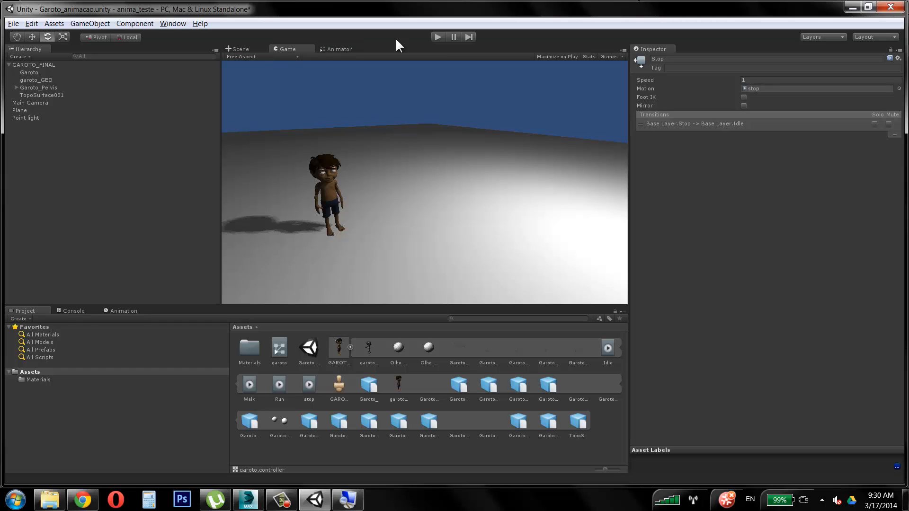
pyautogui.click(443, 37)
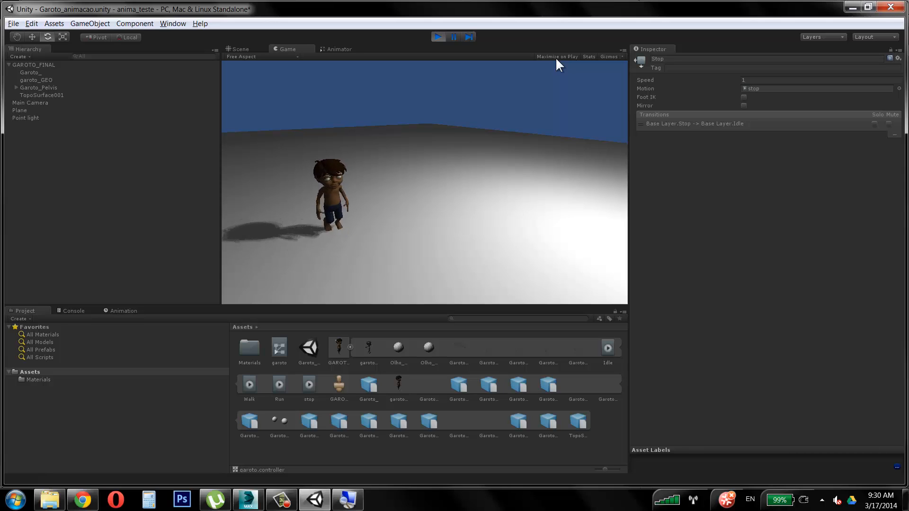
# - Stop the scene playback and return to the character's animation state graph
pyautogui.click(438, 36)
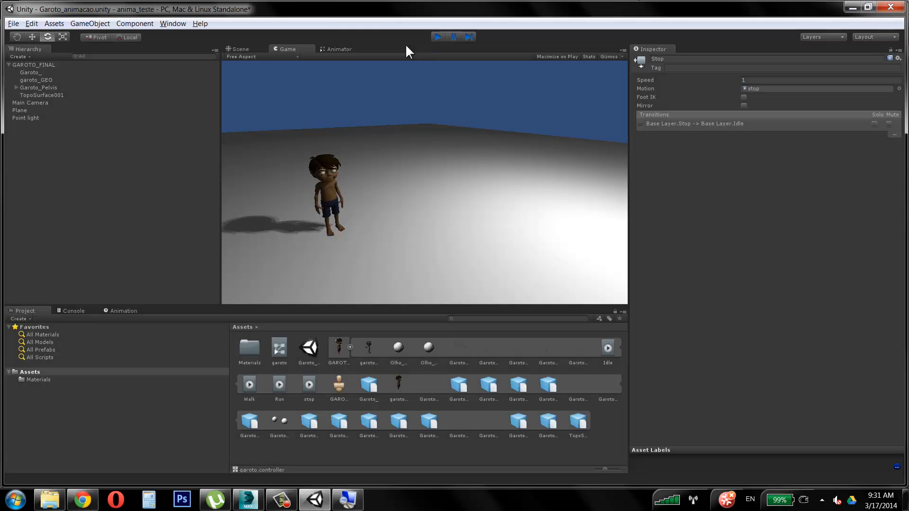
pyautogui.click(251, 49)
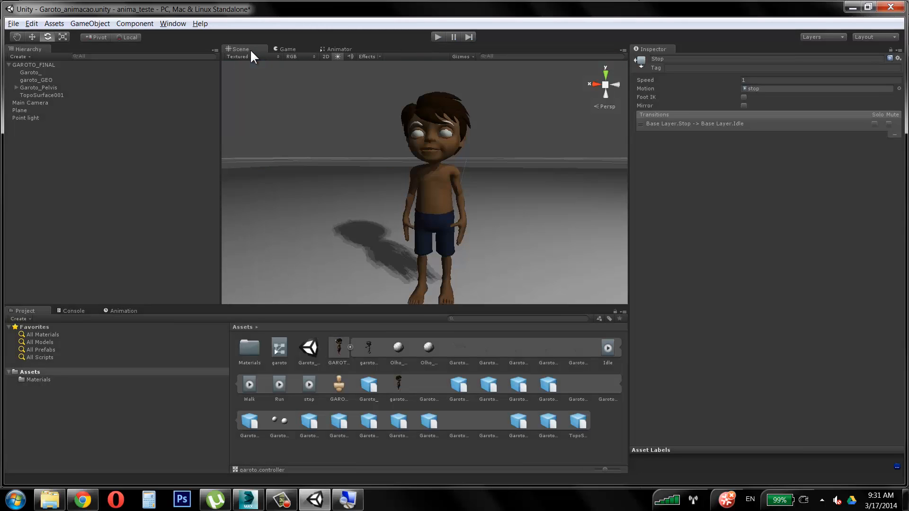
pyautogui.click(338, 49)
# - Set the Run state's speed to 0.5, leaving Foot IK off
pyautogui.click(417, 251)
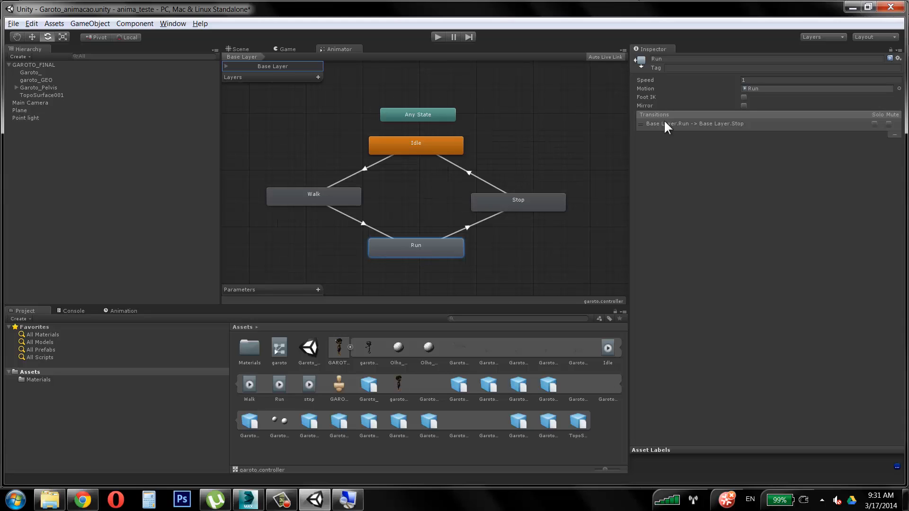
pyautogui.click(749, 81)
pyautogui.write('0')
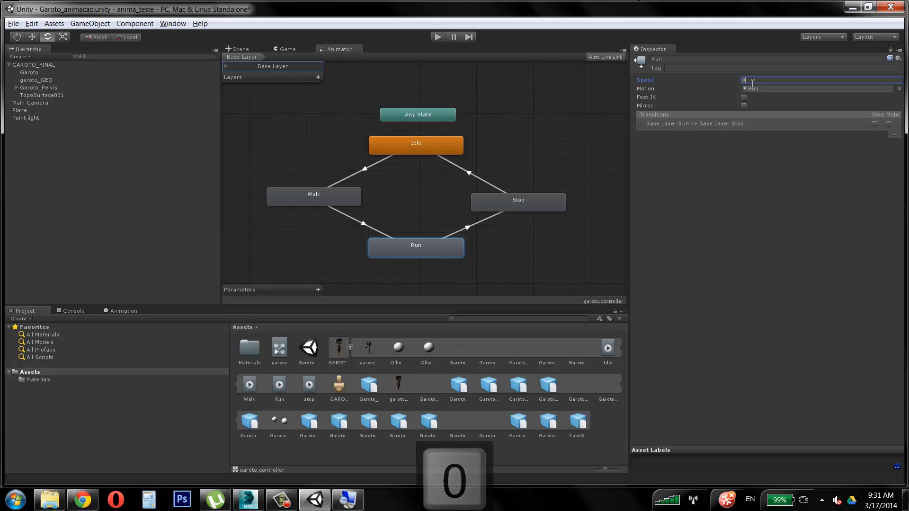
pyautogui.write('.5')
pyautogui.click(753, 96)
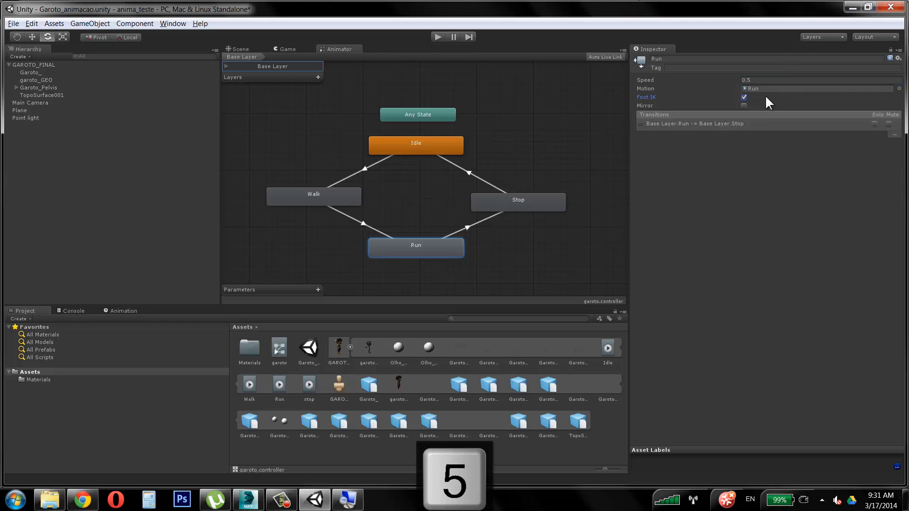
pyautogui.click(744, 97)
pyautogui.click(762, 80)
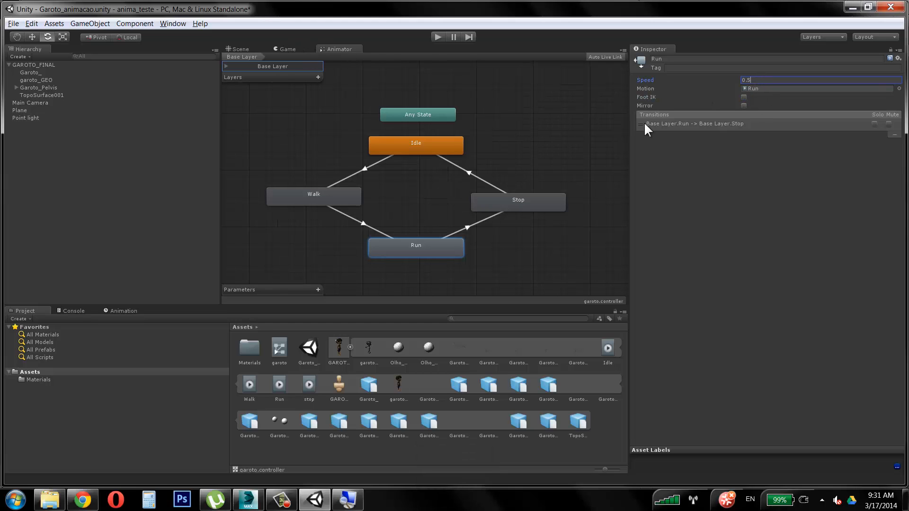
# - Play the scene to test the slowed Run animation, stop it and return to the state graph
pyautogui.click(287, 49)
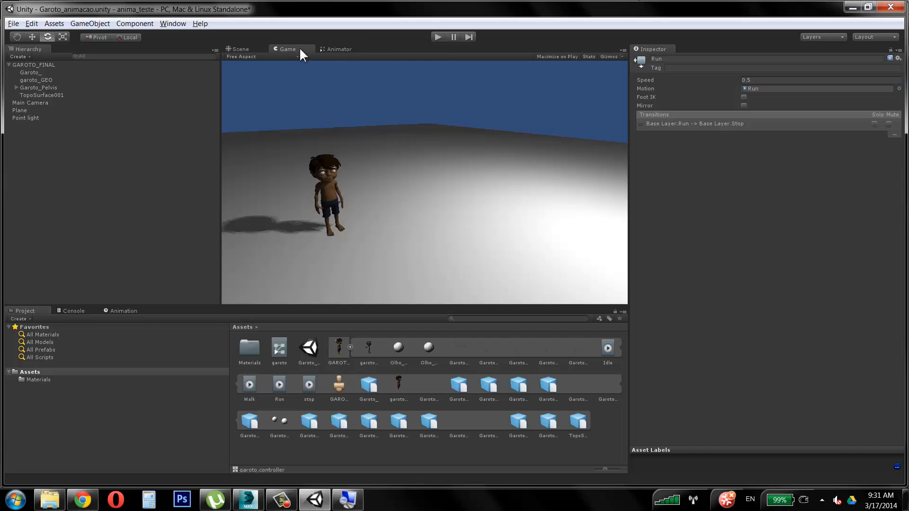
pyautogui.click(438, 37)
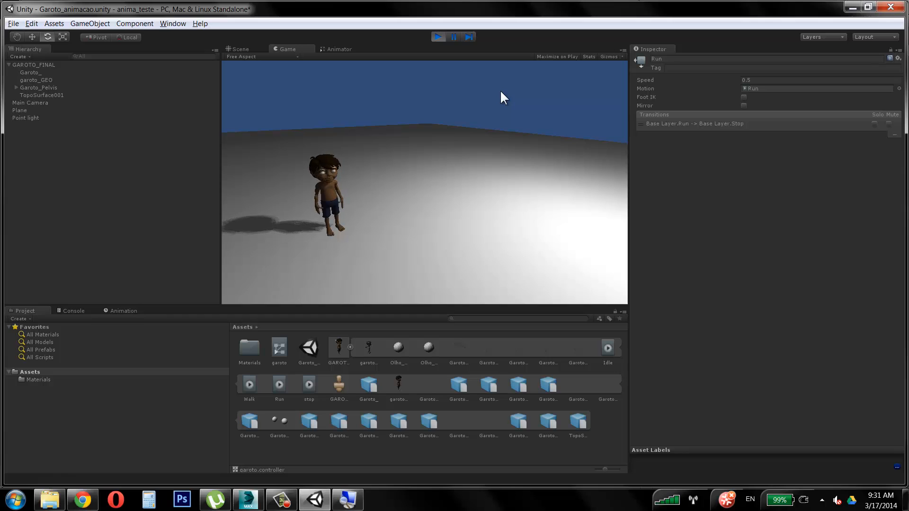
pyautogui.click(440, 37)
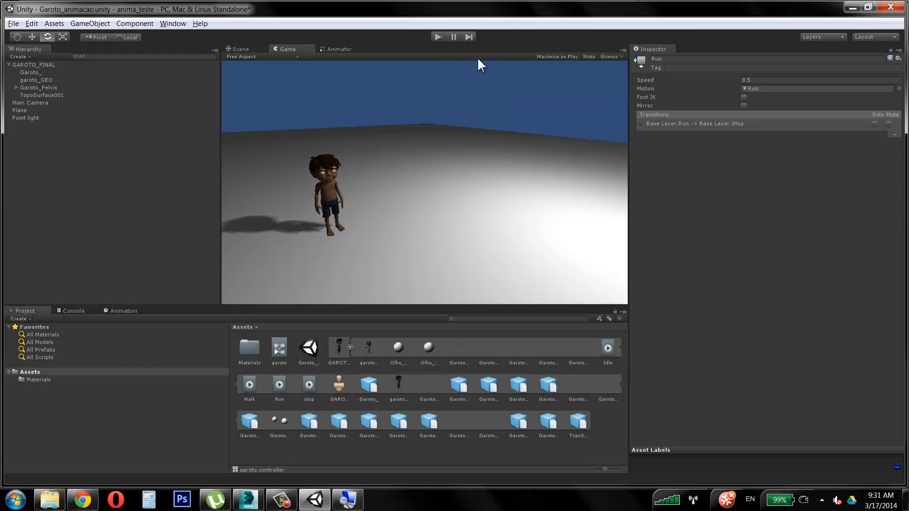
pyautogui.click(337, 50)
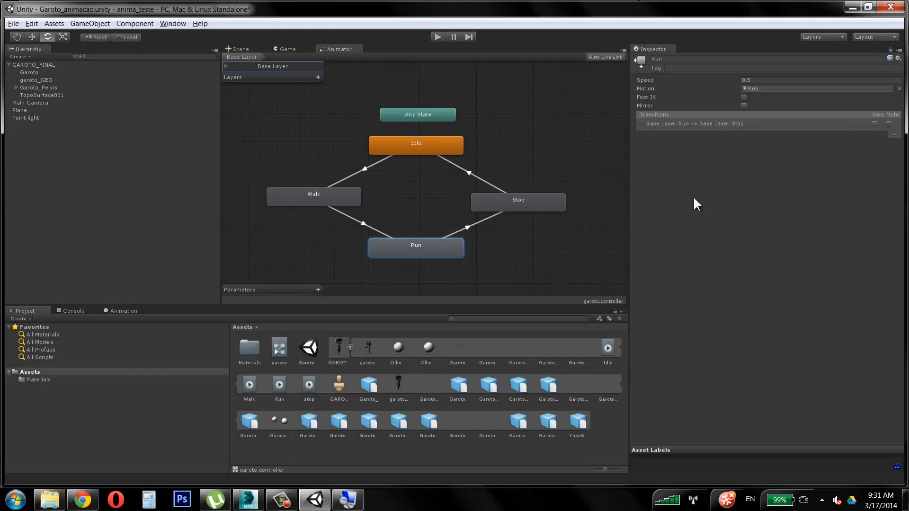
# - Set the Run state's speed to 0.7
pyautogui.click(768, 80)
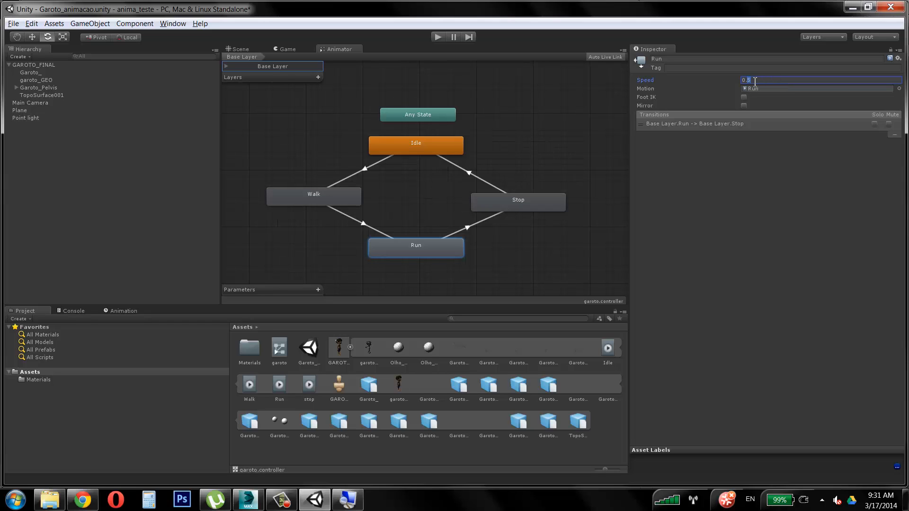
pyautogui.write('7')
pyautogui.press('Return')
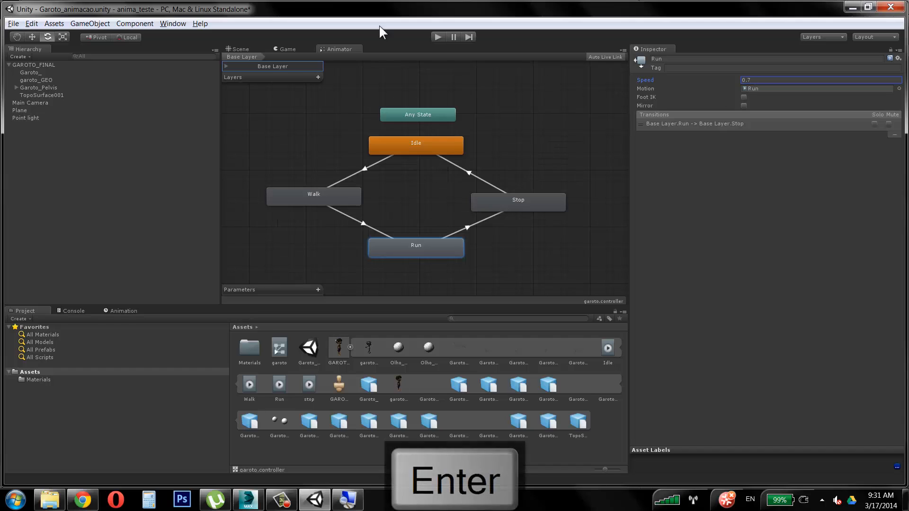
# - Preview the character's cycle at the new Run speed, end playback and reopen the state graph
pyautogui.click(300, 49)
pyautogui.click(437, 38)
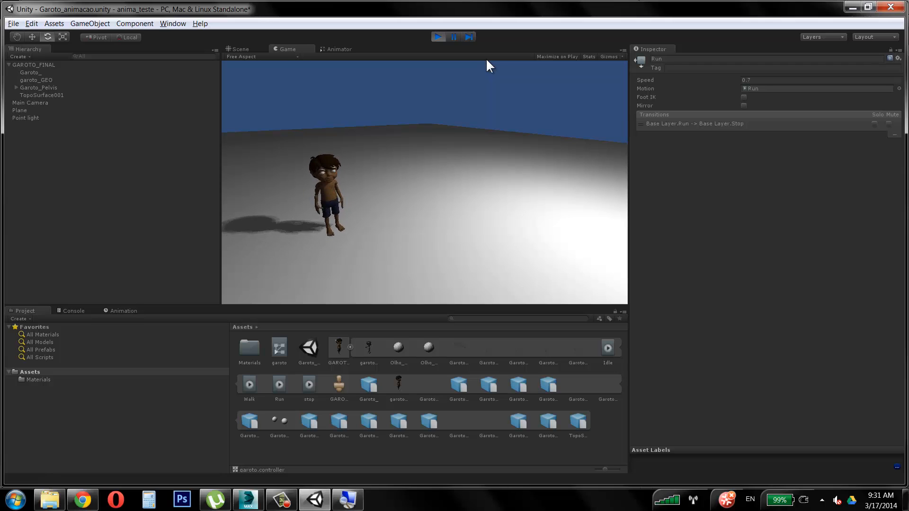
pyautogui.click(442, 36)
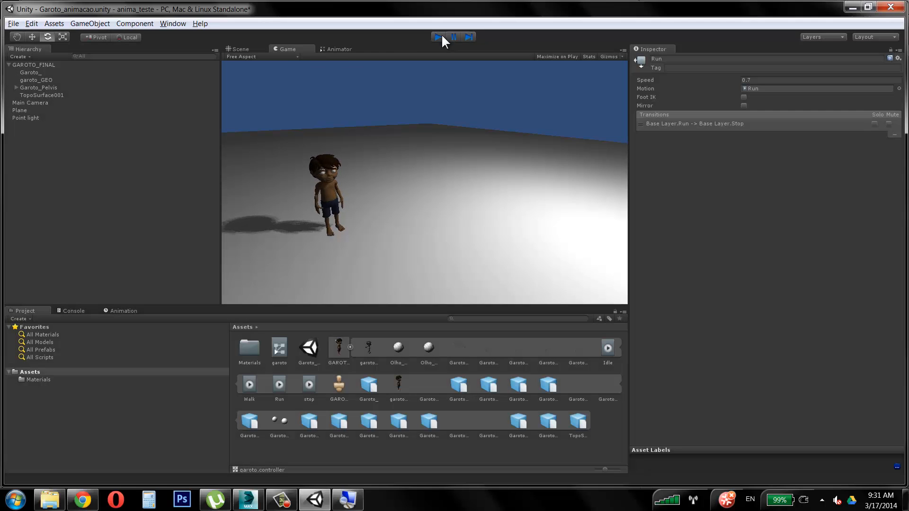
pyautogui.click(327, 48)
# - Spread the state diamond slightly by shifting Idle and Stop away from Walk and lowering Run
pyautogui.click(416, 151)
pyautogui.click(325, 189)
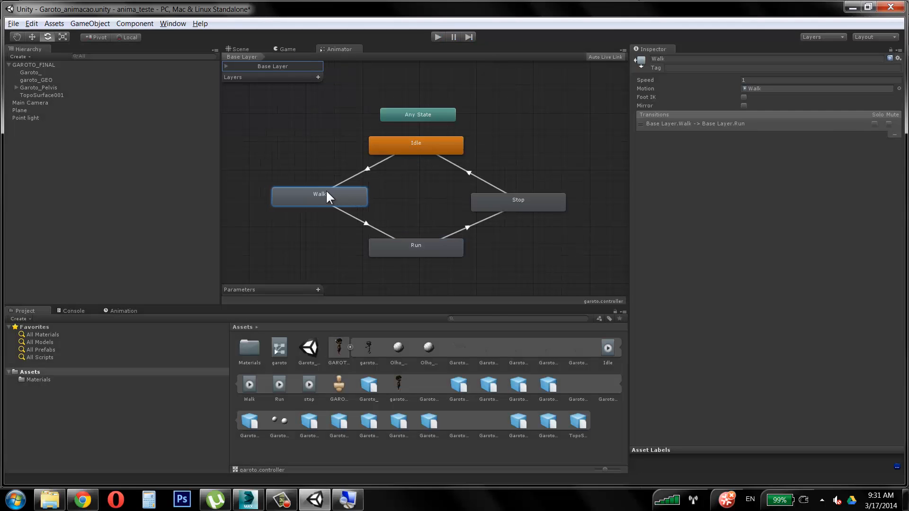
pyautogui.moveTo(450, 144); pyautogui.dragTo(459, 141)
pyautogui.click(508, 202)
pyautogui.moveTo(508, 202); pyautogui.dragTo(513, 203)
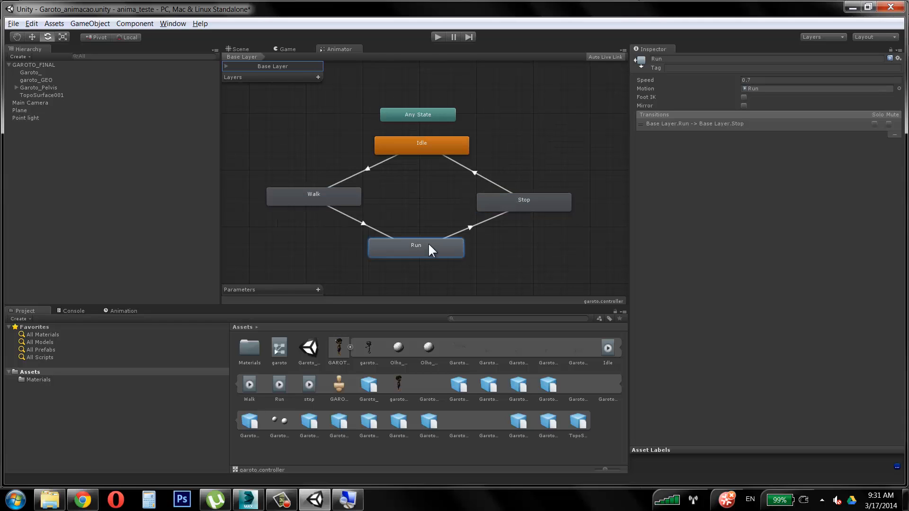
pyautogui.moveTo(429, 242); pyautogui.dragTo(434, 253)
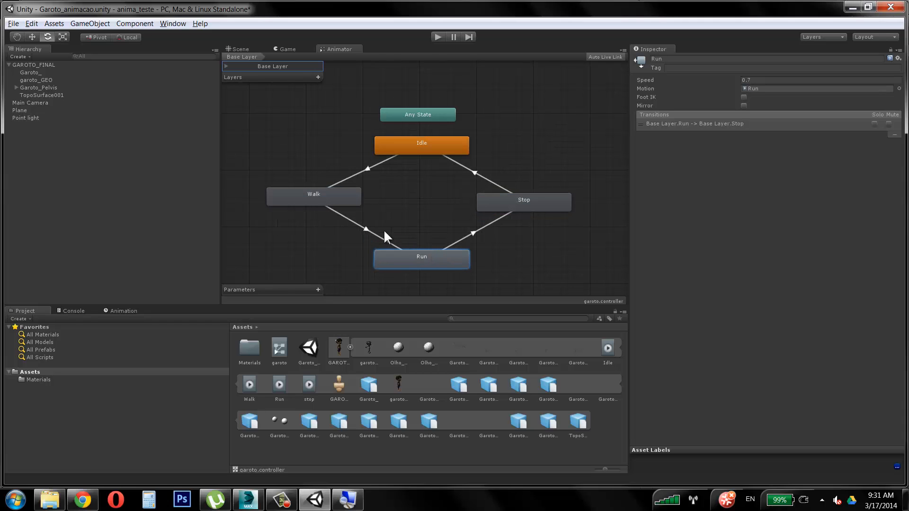
# - Review the motion and outgoing transition of the Walk, Idle and Stop states
pyautogui.click(317, 192)
pyautogui.click(429, 144)
pyautogui.click(530, 195)
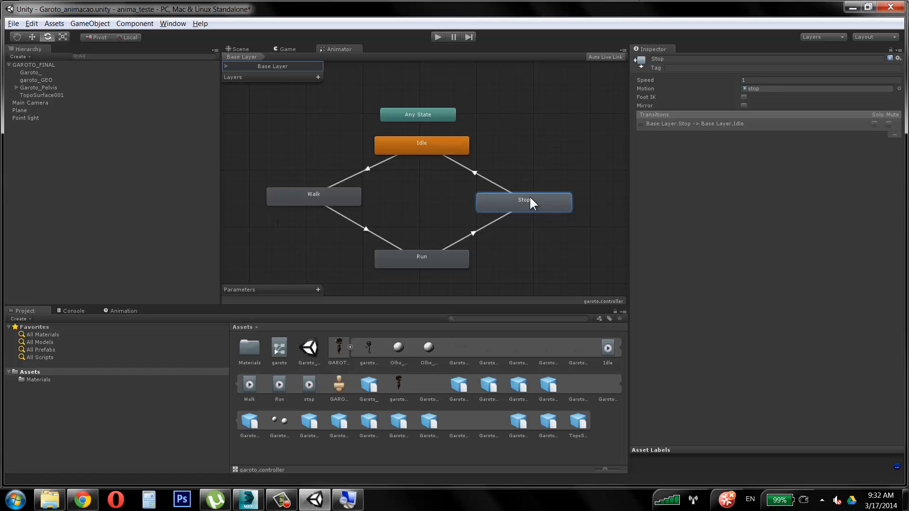
pyautogui.click(445, 146)
pyautogui.click(328, 190)
pyautogui.click(426, 144)
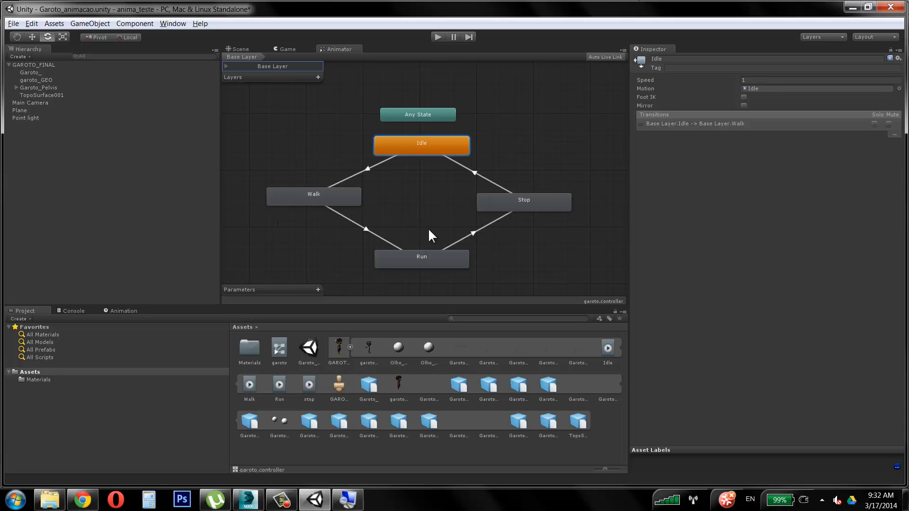
# - Move Walk inward and down, and add a transition from Walk back to Idle
pyautogui.moveTo(437, 146); pyautogui.dragTo(432, 146)
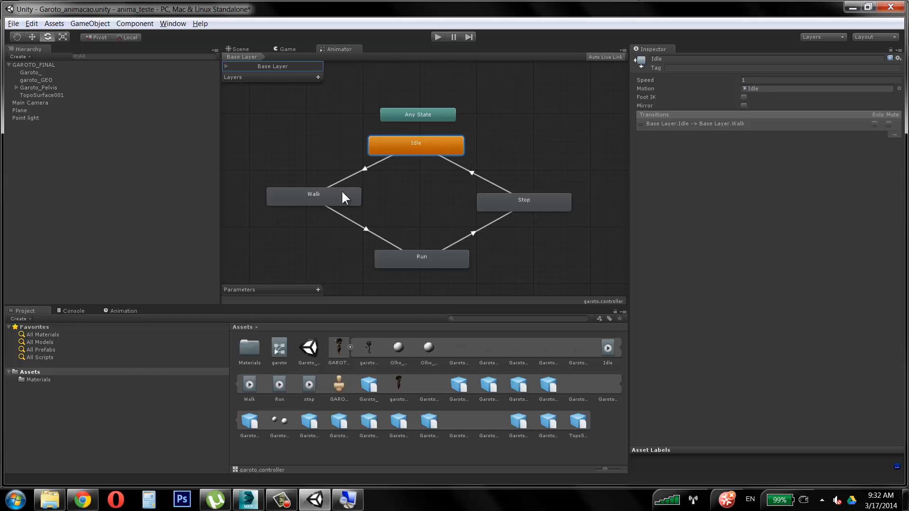
pyautogui.moveTo(342, 189); pyautogui.dragTo(362, 204)
pyautogui.rightClick(361, 203)
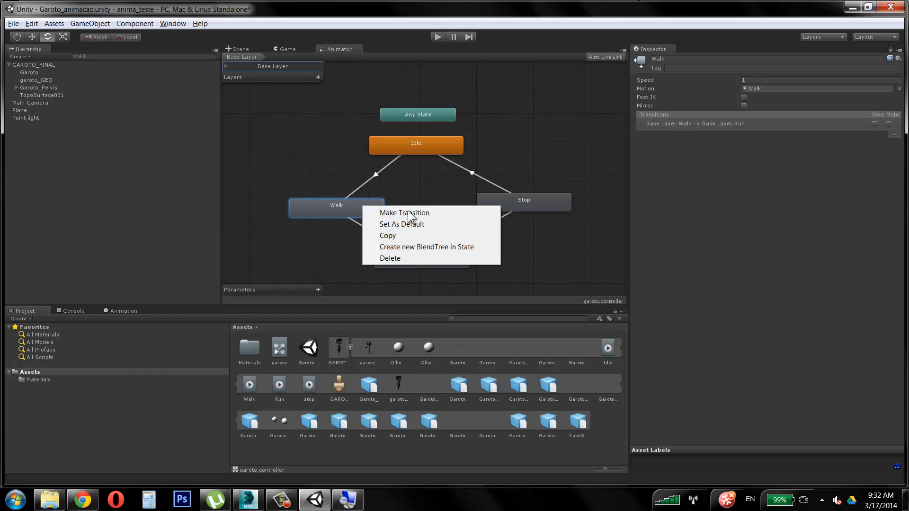
pyautogui.click(381, 208)
pyautogui.click(418, 147)
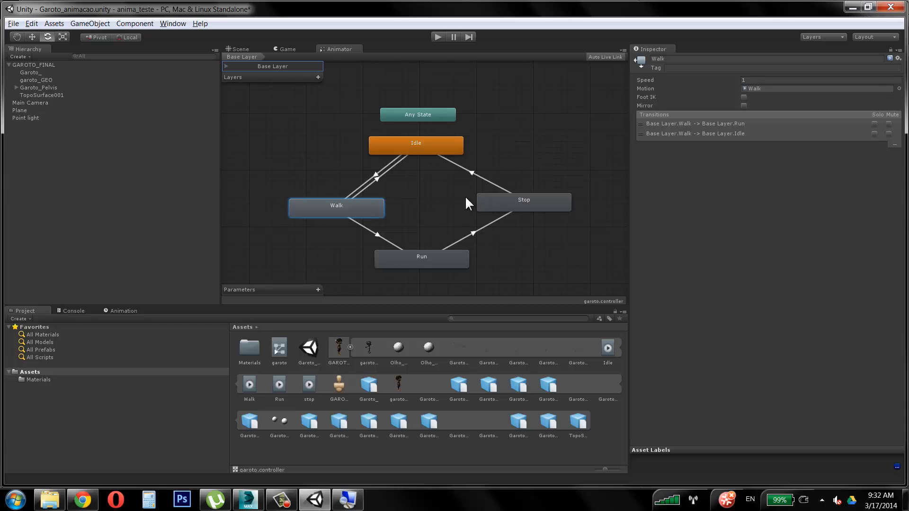
# - Play the scene to test the added Walk to Idle transition, stop it and return to the state graph
pyautogui.click(287, 49)
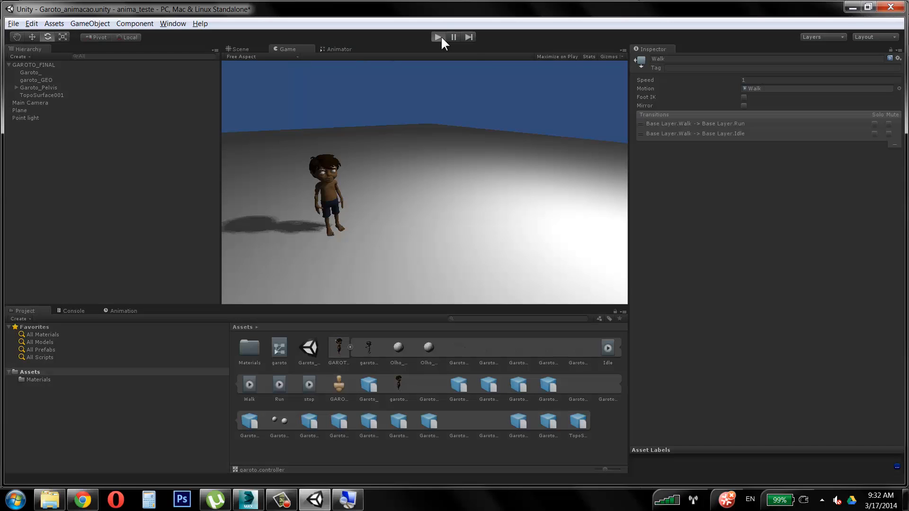
pyautogui.hotkey('ctrl', 'p')
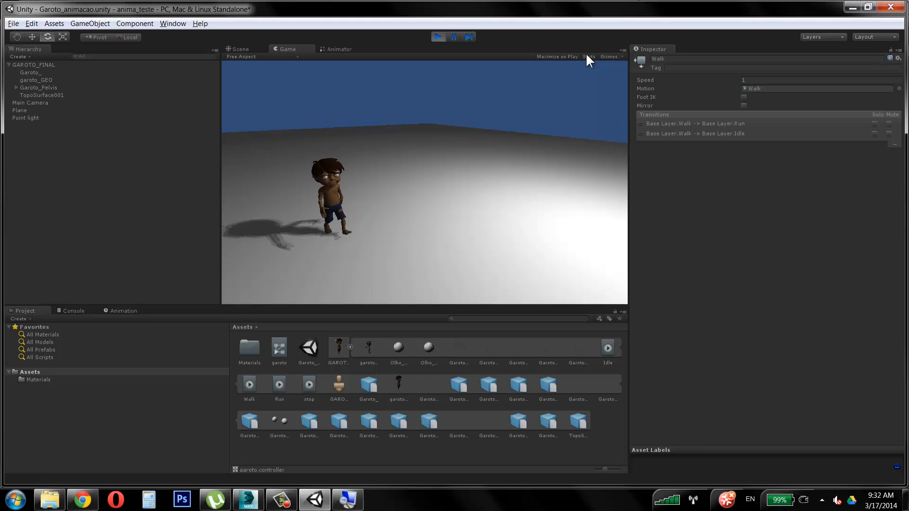
pyautogui.click(435, 39)
pyautogui.click(247, 56)
pyautogui.click(327, 49)
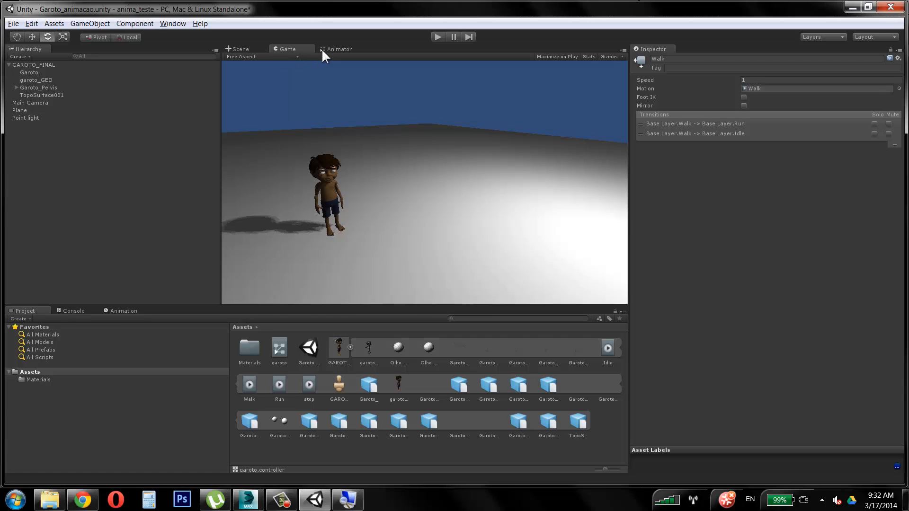
pyautogui.click(327, 49)
# - Delete the transition from Walk back to Idle
pyautogui.click(378, 176)
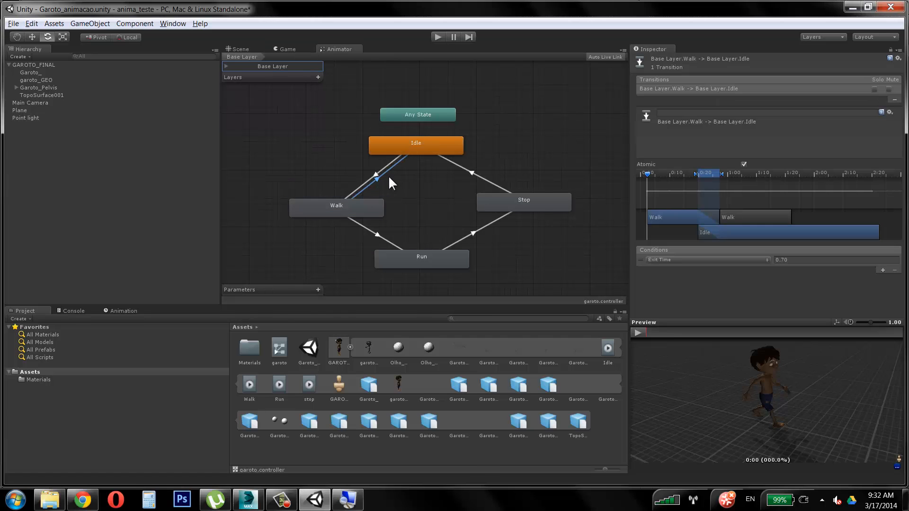
pyautogui.press('Delete')
pyautogui.click(461, 270)
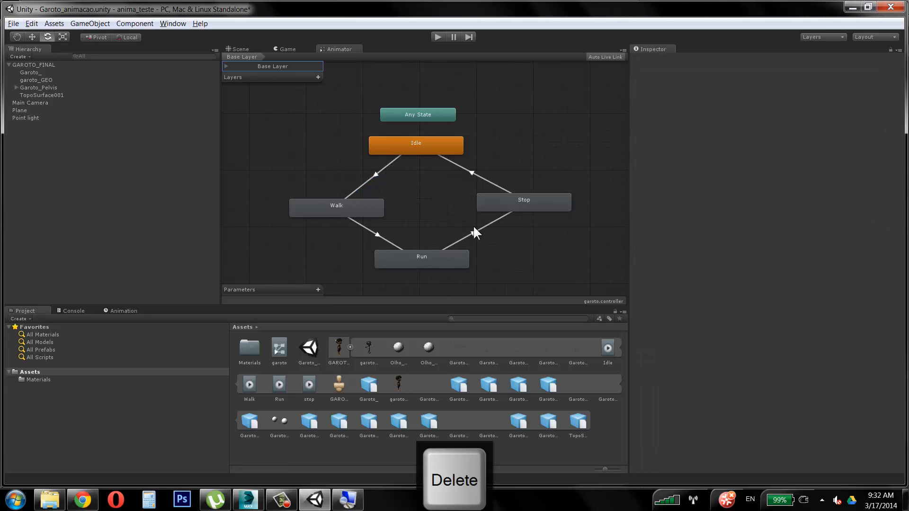
# - Move Stop closer to the diamond's centre and align it level with Walk
pyautogui.moveTo(519, 205); pyautogui.dragTo(491, 200)
pyautogui.moveTo(369, 209); pyautogui.dragTo(369, 203)
pyautogui.click(485, 198)
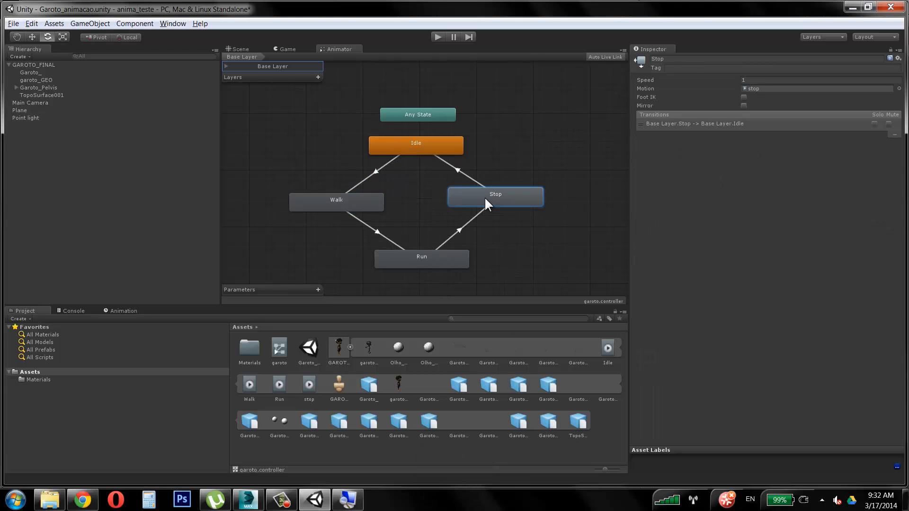
pyautogui.moveTo(485, 200); pyautogui.dragTo(483, 200)
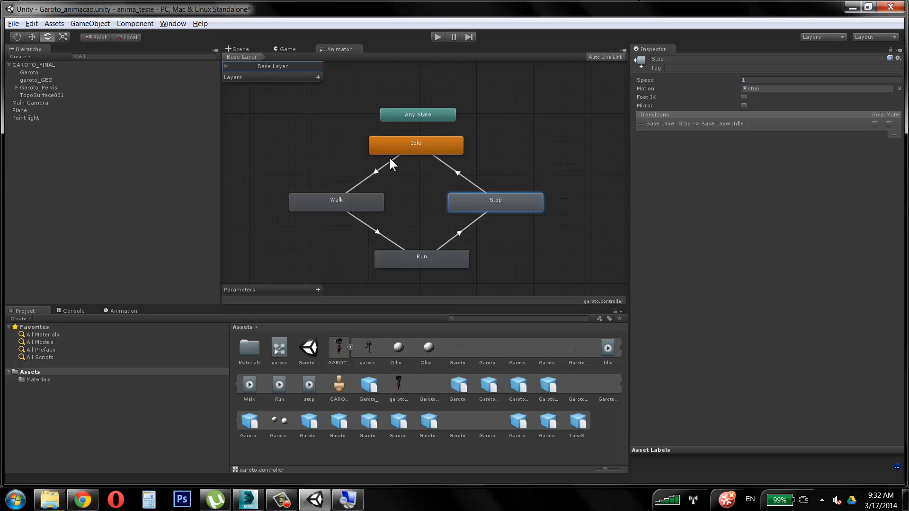
# - Examine the settings of the Idle, Walk, Run and Stop states and the timing of the Walk to Run transition
pyautogui.click(283, 48)
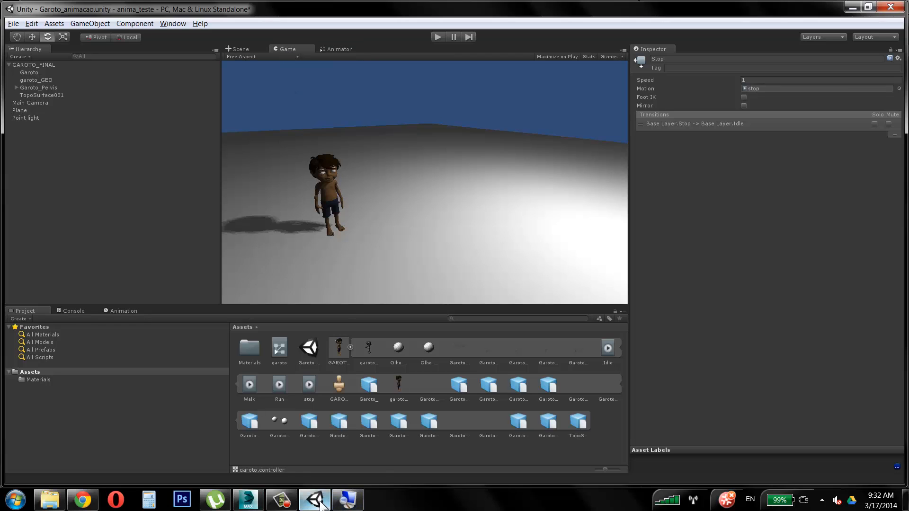
pyautogui.click(337, 49)
pyautogui.click(426, 142)
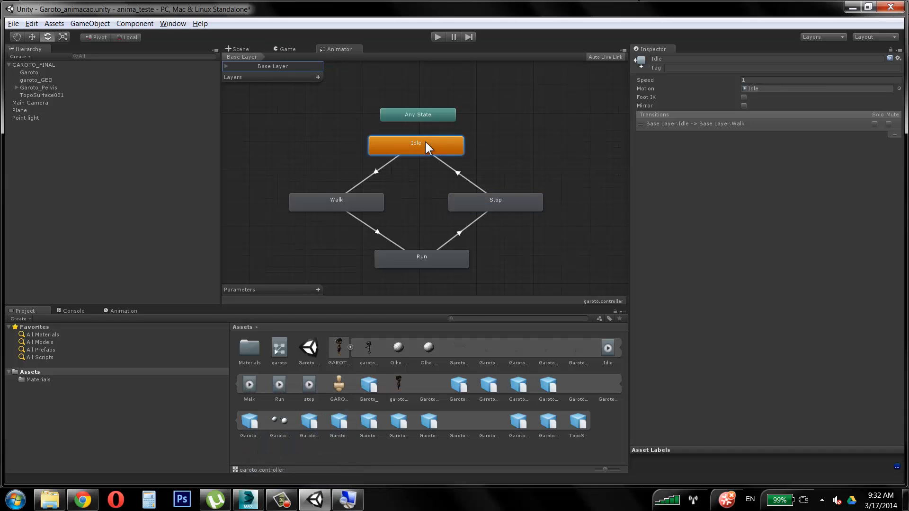
pyautogui.click(351, 199)
pyautogui.click(495, 203)
pyautogui.click(432, 252)
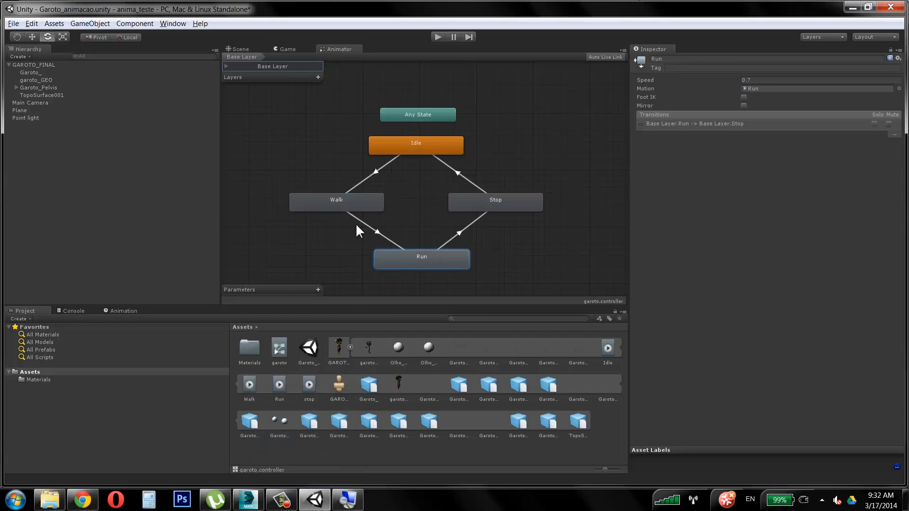
pyautogui.click(353, 219)
pyautogui.click(356, 208)
pyautogui.click(421, 151)
pyautogui.click(365, 198)
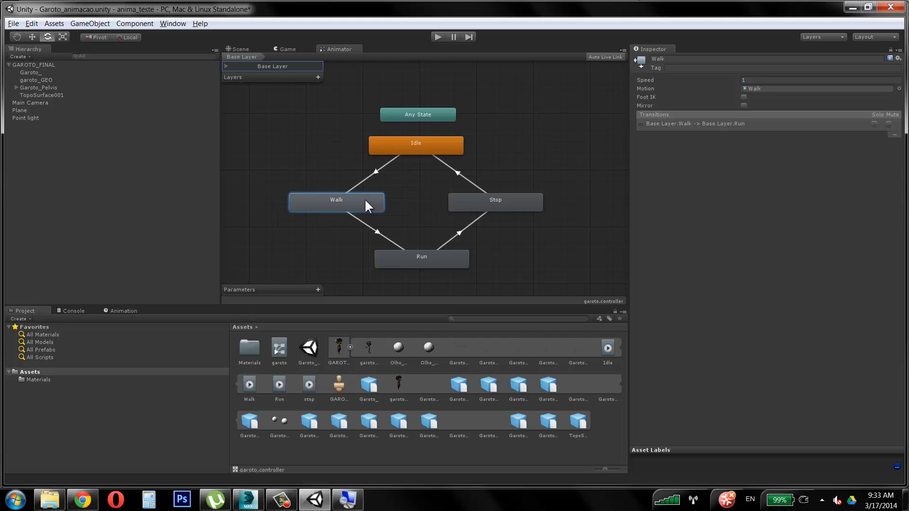
pyautogui.click(389, 234)
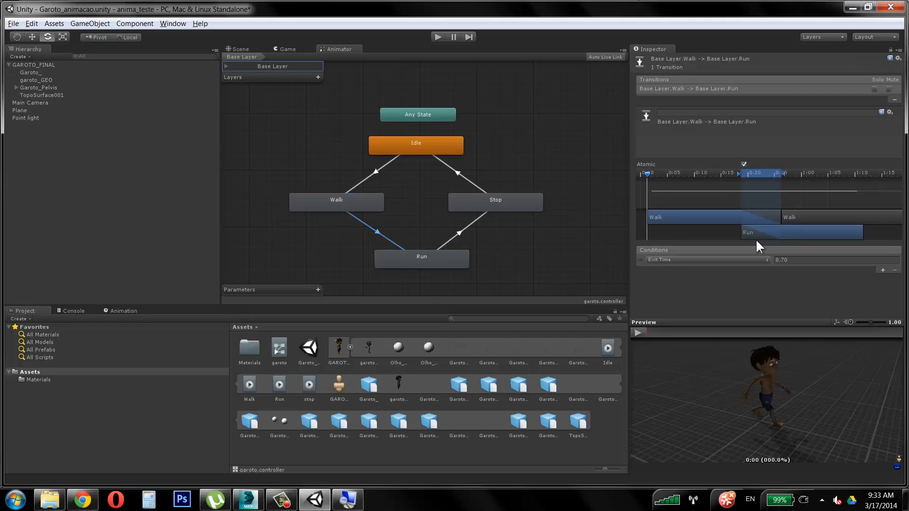
pyautogui.click(435, 263)
pyautogui.click(486, 201)
pyautogui.click(369, 203)
pyautogui.click(423, 135)
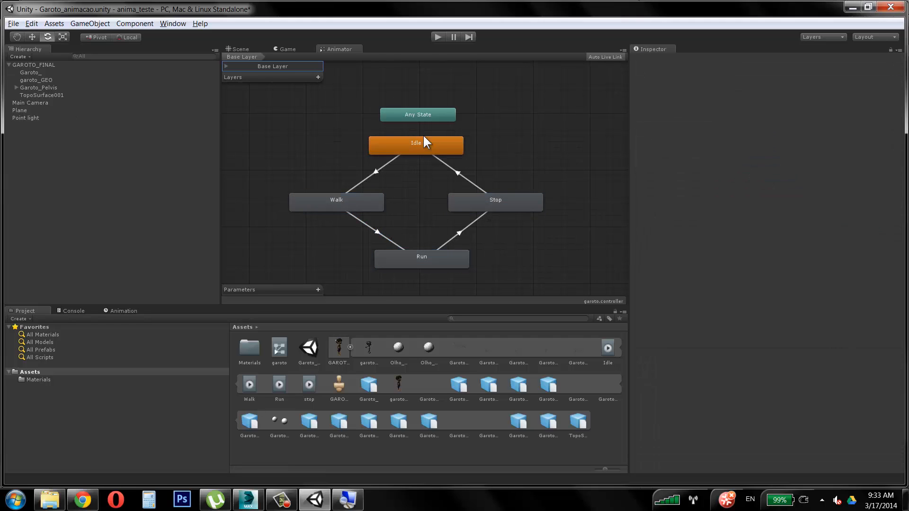
# - Even out the diamond by lowering Idle slightly, shifting Walk outward and raising Run directly below Idle
pyautogui.moveTo(427, 144); pyautogui.dragTo(436, 151)
pyautogui.moveTo(372, 206); pyautogui.dragTo(366, 205)
pyautogui.moveTo(429, 145); pyautogui.dragTo(418, 150)
pyautogui.moveTo(424, 253); pyautogui.dragTo(419, 247)
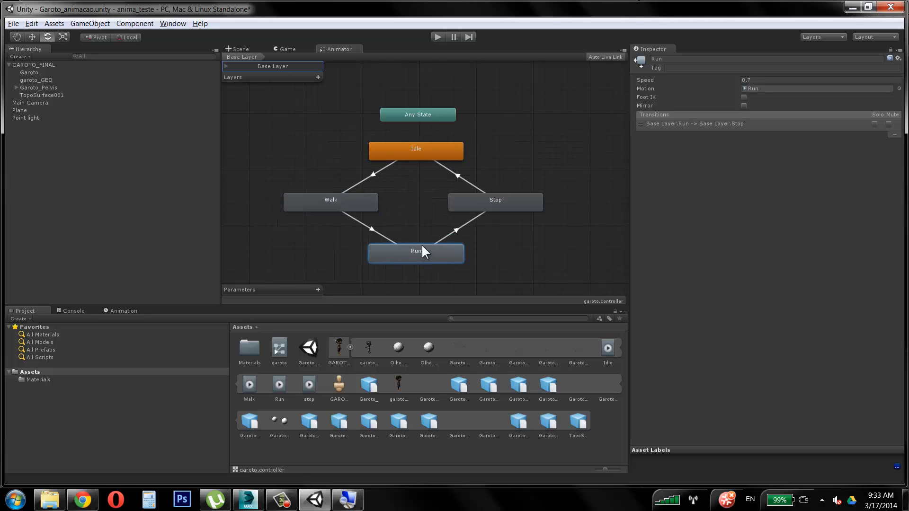
pyautogui.click(481, 208)
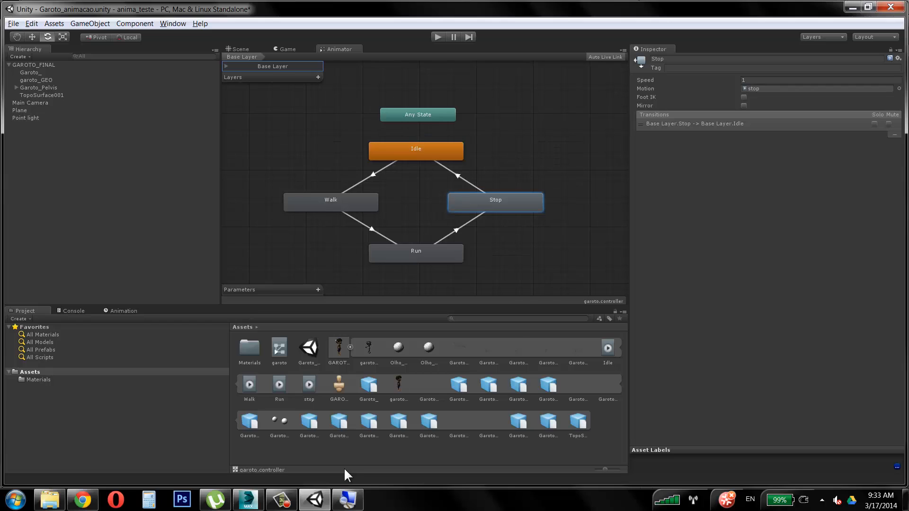